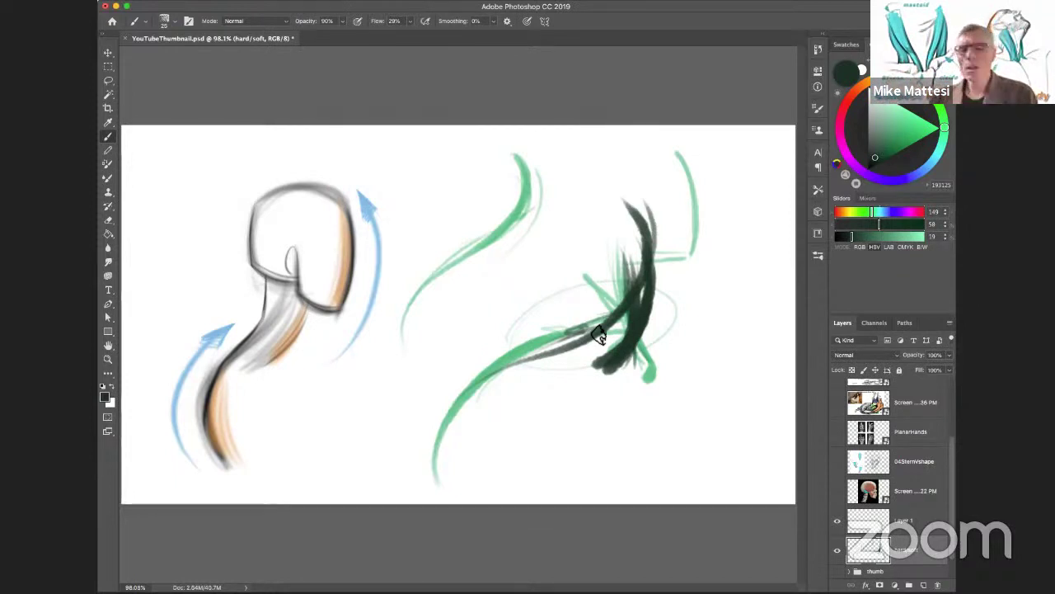
Sketch a front-view head shape in the blank area beside the green gesture drawing and label it H
{"action": "key", "text": "super+Tab"}
{"action": "mouse_move", "coordinate": [611, 418]}
{"action": "left_mouse_down"}
{"action": "mouse_move", "coordinate": [409, 420]}
{"action": "mouse_move", "coordinate": [424, 408]}
{"action": "left_mouse_up"}
{"action": "mouse_move", "coordinate": [594, 188]}
{"action": "left_mouse_down"}
{"action": "mouse_move", "coordinate": [604, 266]}
{"action": "mouse_move", "coordinate": [585, 194]}
{"action": "mouse_move", "coordinate": [665, 170]}
{"action": "mouse_move", "coordinate": [666, 186]}
{"action": "mouse_move", "coordinate": [667, 166]}
{"action": "mouse_move", "coordinate": [657, 264]}
{"action": "mouse_move", "coordinate": [602, 267]}
{"action": "left_mouse_up"}
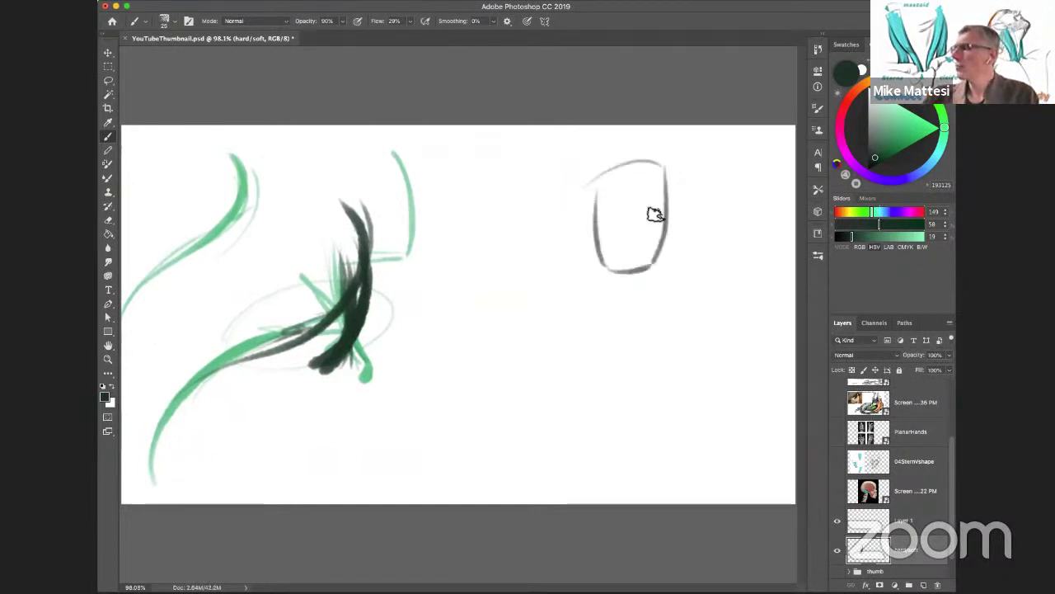
{"action": "left_click_drag", "start_coordinate": [627, 210], "coordinate": [639, 219]}
{"action": "left_click_drag", "start_coordinate": [633, 208], "coordinate": [633, 227]}
Draw a rib cage block below the head with a centre line and arched lower edge, and label it R
{"action": "mouse_move", "coordinate": [551, 318]}
{"action": "left_mouse_down"}
{"action": "mouse_move", "coordinate": [704, 326]}
{"action": "mouse_move", "coordinate": [700, 348]}
{"action": "mouse_move", "coordinate": [703, 313]}
{"action": "mouse_move", "coordinate": [563, 452]}
{"action": "left_mouse_up"}
{"action": "left_click_drag", "start_coordinate": [635, 312], "coordinate": [635, 394]}
{"action": "mouse_move", "coordinate": [575, 454]}
{"action": "left_mouse_down"}
{"action": "mouse_move", "coordinate": [650, 421]}
{"action": "mouse_move", "coordinate": [690, 457]}
{"action": "left_mouse_up"}
{"action": "left_click_drag", "start_coordinate": [660, 371], "coordinate": [690, 361]}
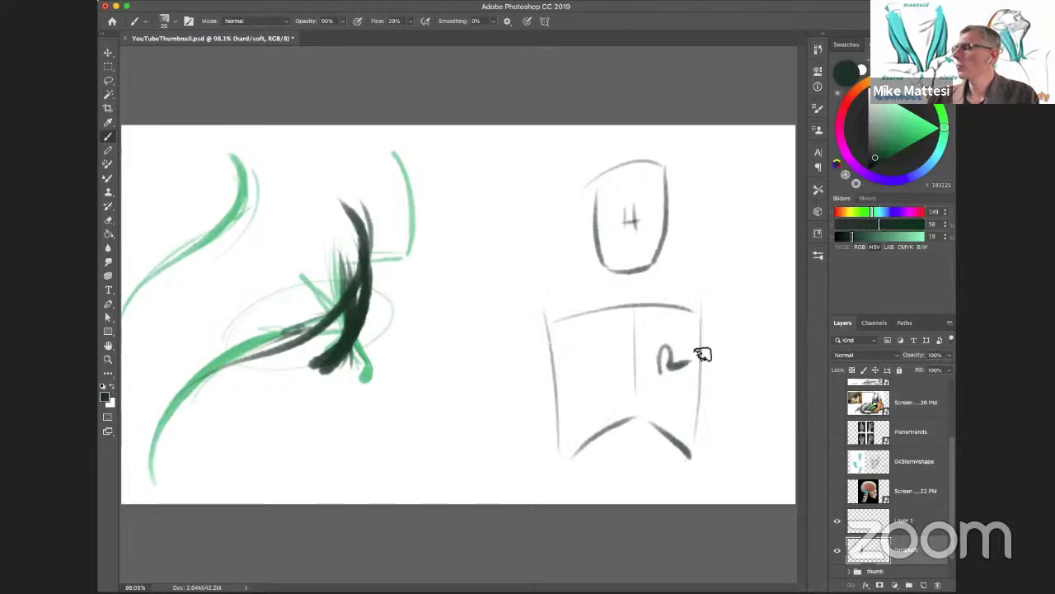
Bracket the neck gap and write HARD beside the head, HARD beside the rib cage and FLEX between them
{"action": "left_click_drag", "start_coordinate": [564, 290], "coordinate": [586, 314]}
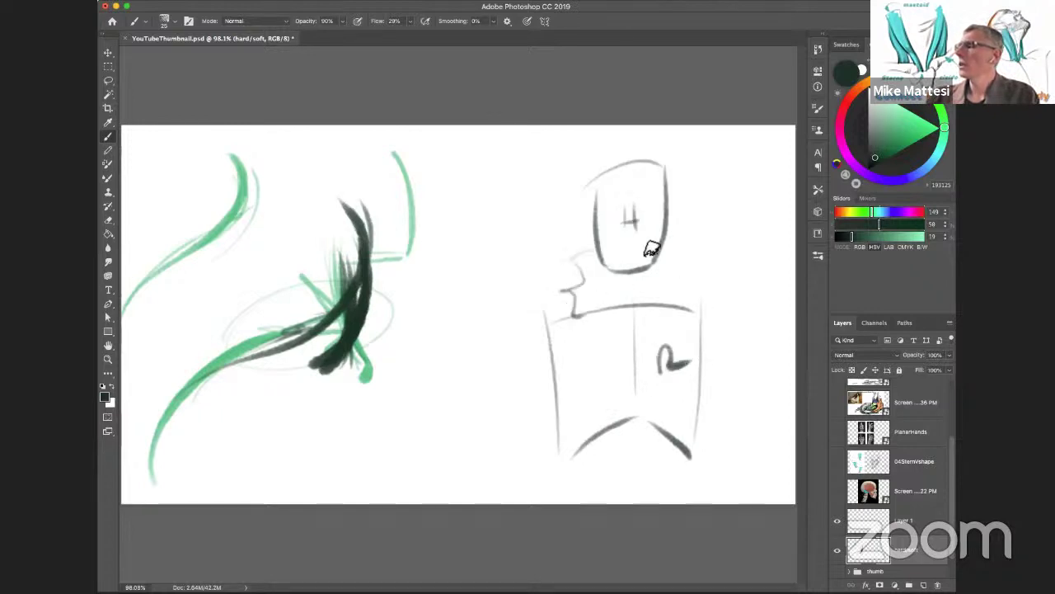
{"action": "mouse_move", "coordinate": [700, 200]}
{"action": "left_mouse_down"}
{"action": "mouse_move", "coordinate": [699, 224]}
{"action": "mouse_move", "coordinate": [709, 223]}
{"action": "left_mouse_up"}
{"action": "left_click_drag", "start_coordinate": [696, 221], "coordinate": [759, 216]}
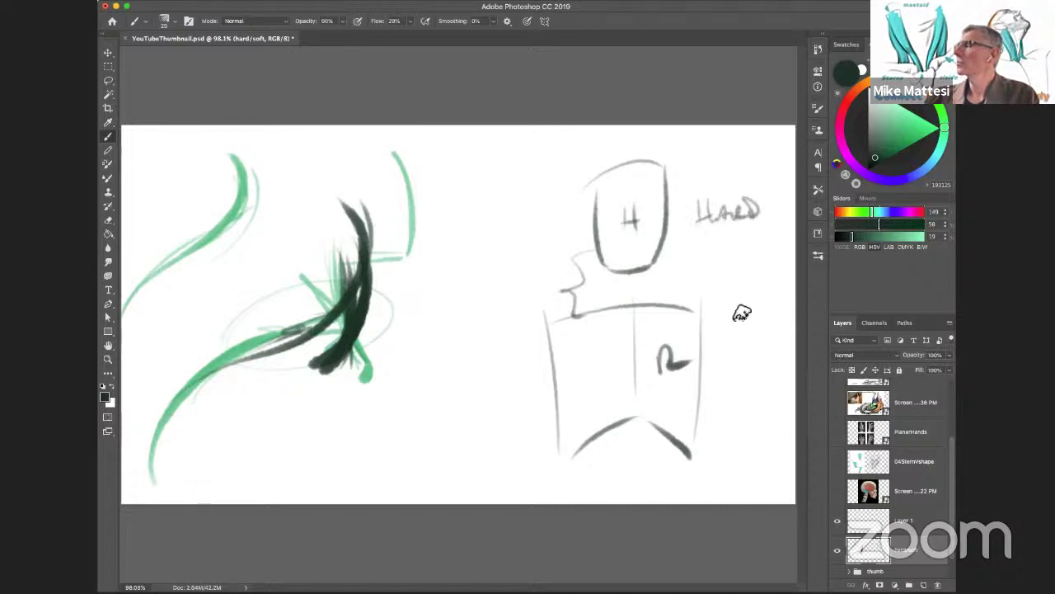
{"action": "mouse_move", "coordinate": [732, 359]}
{"action": "left_mouse_down"}
{"action": "mouse_move", "coordinate": [742, 367]}
{"action": "mouse_move", "coordinate": [775, 352]}
{"action": "mouse_move", "coordinate": [770, 366]}
{"action": "left_mouse_up"}
{"action": "mouse_move", "coordinate": [687, 267]}
{"action": "left_mouse_down"}
{"action": "mouse_move", "coordinate": [682, 285]}
{"action": "mouse_move", "coordinate": [689, 276]}
{"action": "mouse_move", "coordinate": [735, 280]}
{"action": "left_mouse_up"}
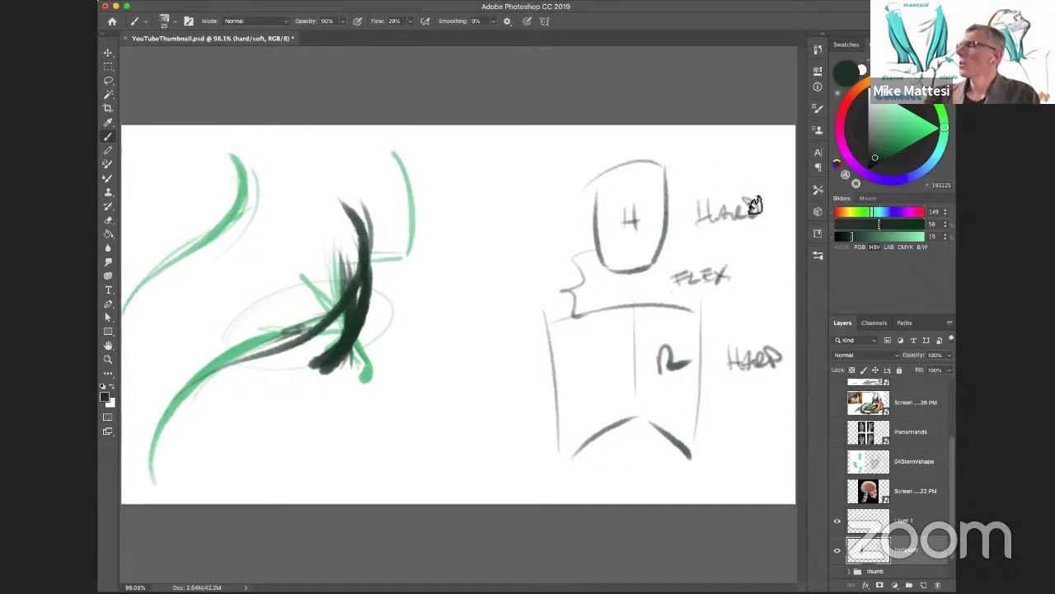
Circle the HARD and FLEX labels and the neck gap, and add a flex note with a line below the rib cage
{"action": "left_click_drag", "start_coordinate": [756, 172], "coordinate": [777, 207]}
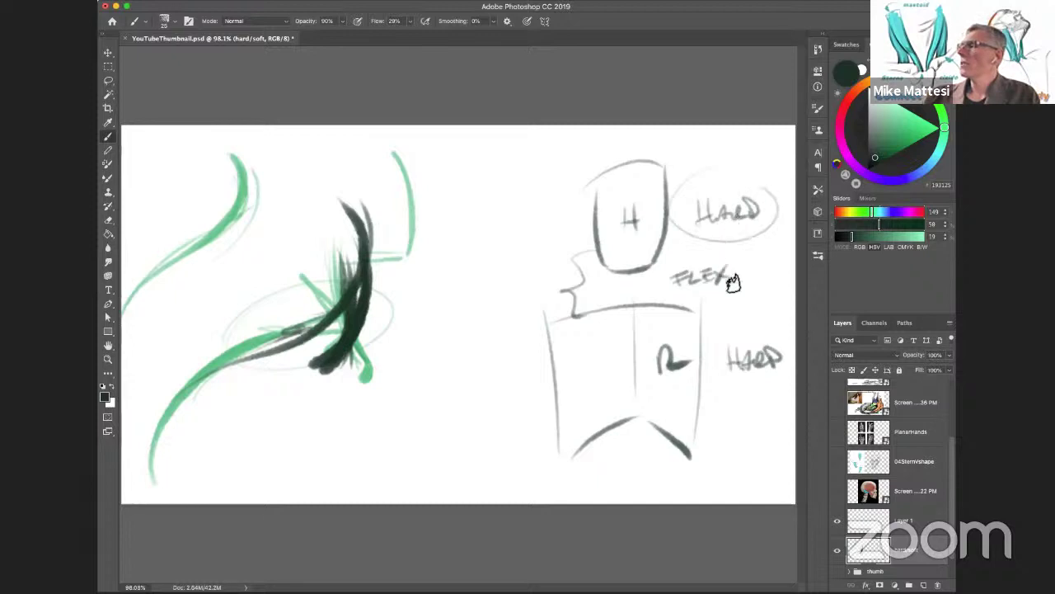
{"action": "left_click_drag", "start_coordinate": [753, 321], "coordinate": [750, 340]}
{"action": "left_click_drag", "start_coordinate": [737, 252], "coordinate": [706, 273]}
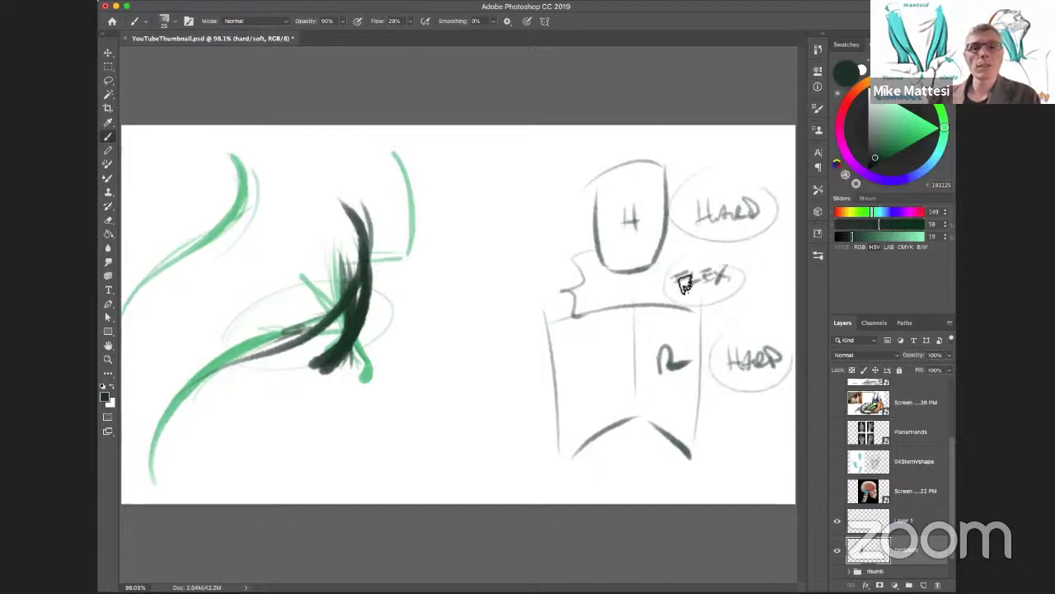
{"action": "left_click_drag", "start_coordinate": [645, 481], "coordinate": [757, 482]}
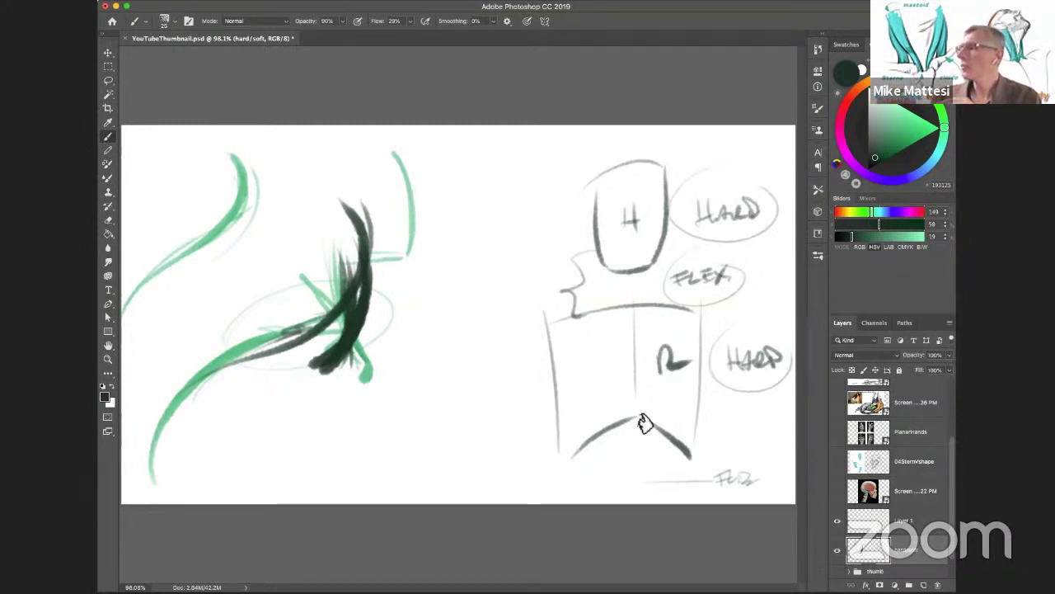
{"action": "left_click_drag", "start_coordinate": [575, 298], "coordinate": [668, 318]}
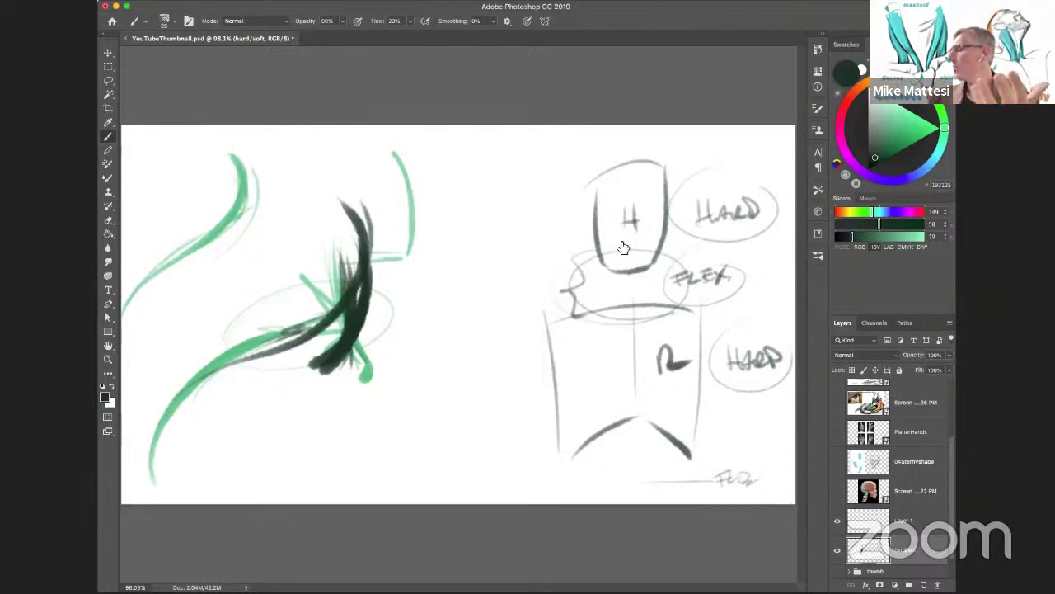
Show only the 04SternVshape layer and add a new layer above it
{"action": "left_click", "coordinate": [838, 461], "text": "alt"}
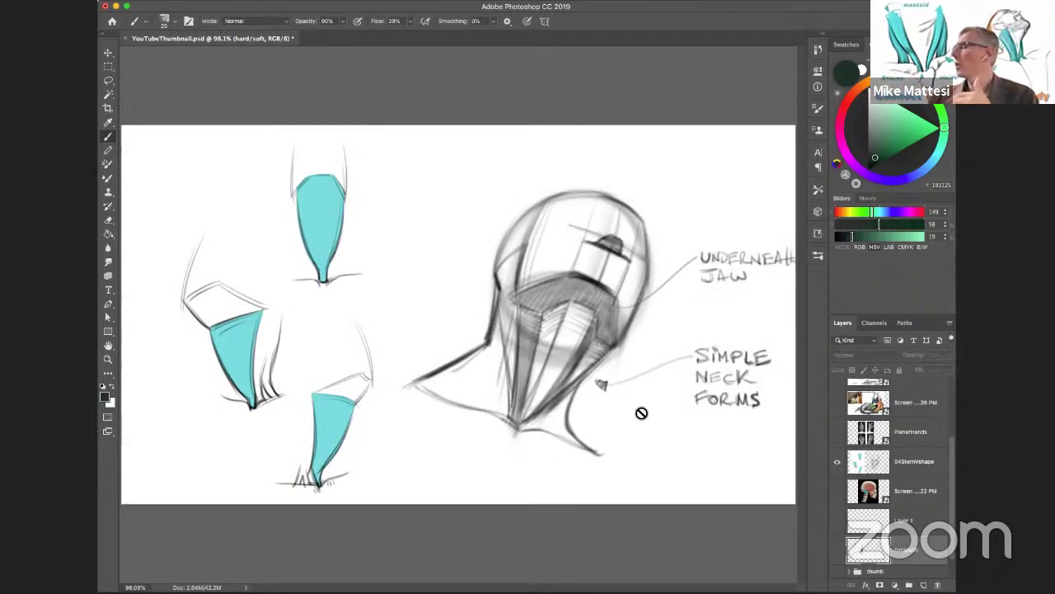
{"action": "left_click", "coordinate": [921, 461]}
{"action": "left_click", "coordinate": [923, 585]}
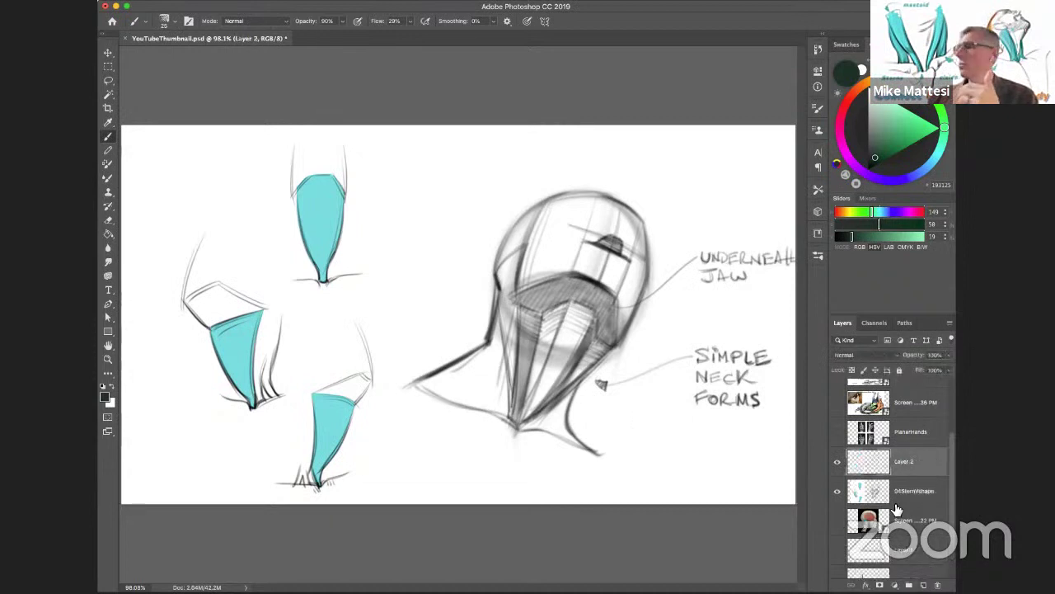
Draw arrow marks pointing at the three teal neck shapes and a vertical centre line through the front-view one
{"action": "left_click_drag", "start_coordinate": [419, 173], "coordinate": [370, 211]}
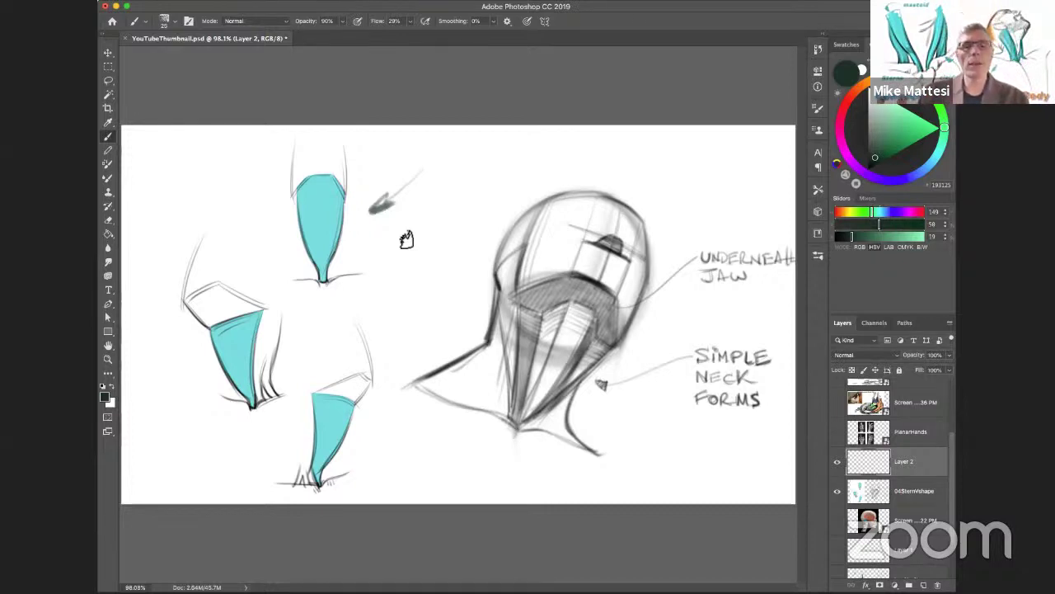
{"action": "left_click_drag", "start_coordinate": [321, 172], "coordinate": [322, 290]}
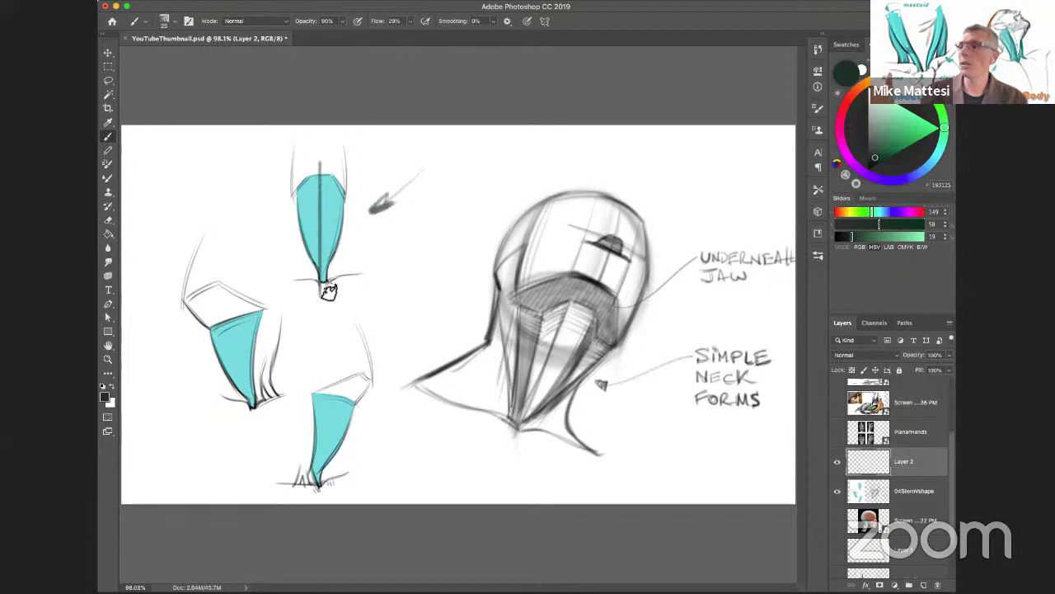
{"action": "left_click_drag", "start_coordinate": [176, 414], "coordinate": [196, 412]}
{"action": "left_click_drag", "start_coordinate": [375, 446], "coordinate": [379, 466]}
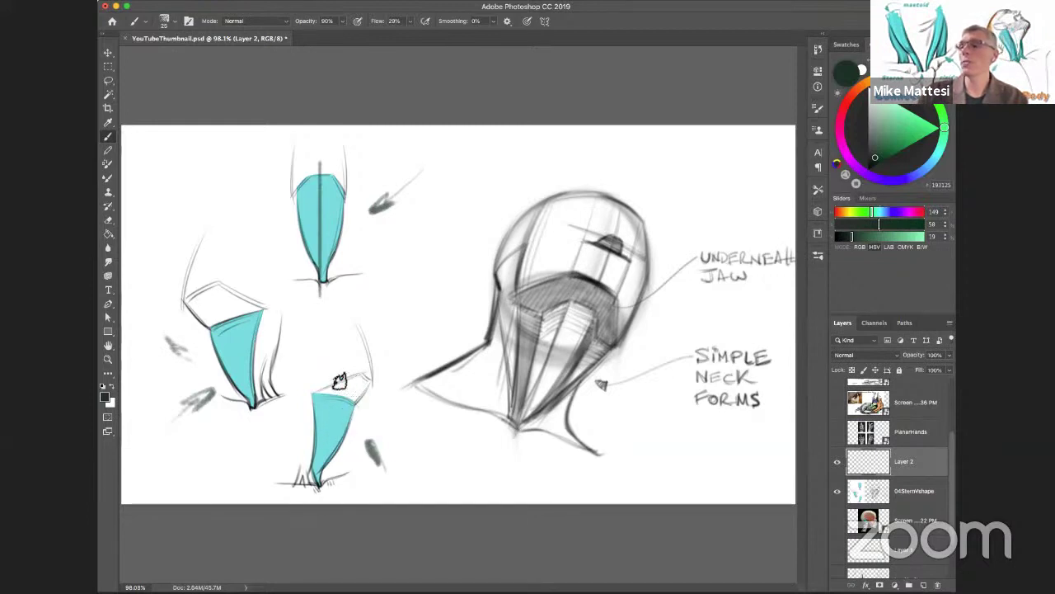
Trace the side edges of the two angled teal neck shapes with thick dark strokes converging at the base
{"action": "left_click_drag", "start_coordinate": [313, 373], "coordinate": [304, 483]}
{"action": "left_click_drag", "start_coordinate": [364, 368], "coordinate": [310, 478]}
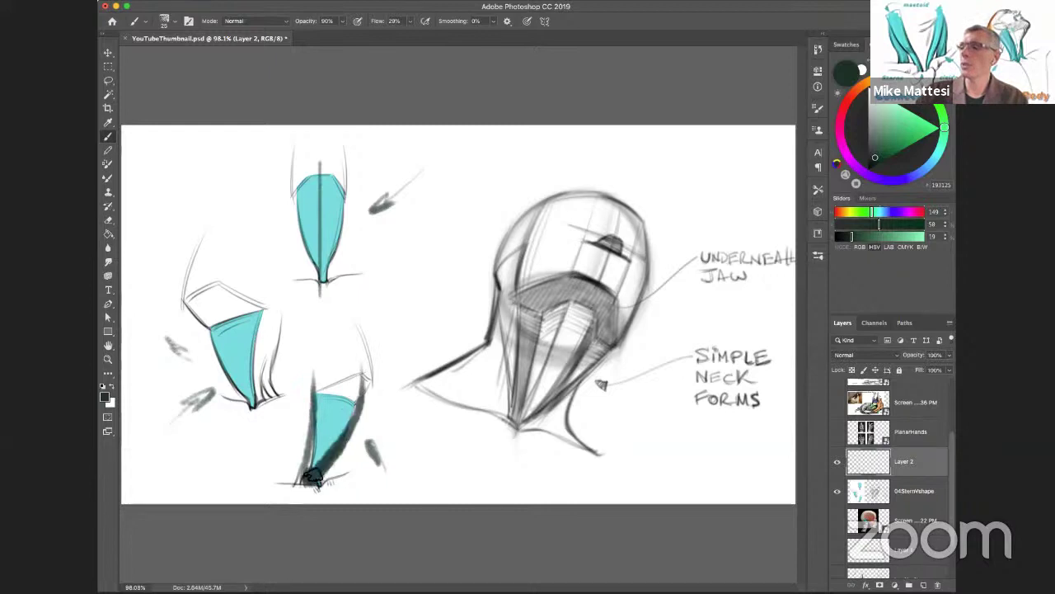
{"action": "left_click_drag", "start_coordinate": [262, 313], "coordinate": [253, 405]}
{"action": "left_click_drag", "start_coordinate": [212, 301], "coordinate": [253, 408]}
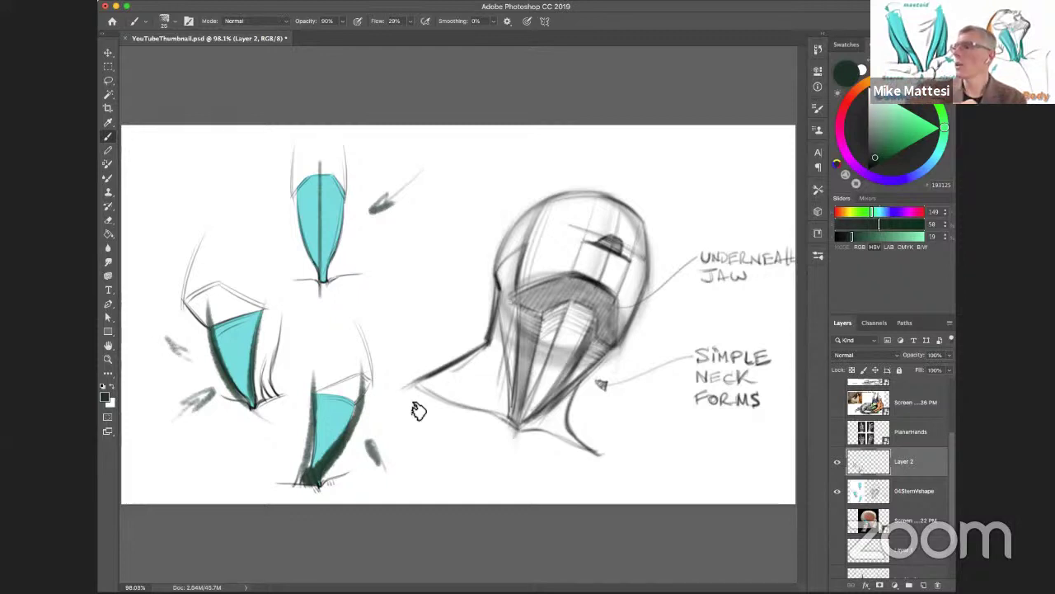
Annotate the large head study with an arrow, an outlined jaw underside and small circled letters on the neck planes
{"action": "left_click_drag", "start_coordinate": [453, 150], "coordinate": [486, 211]}
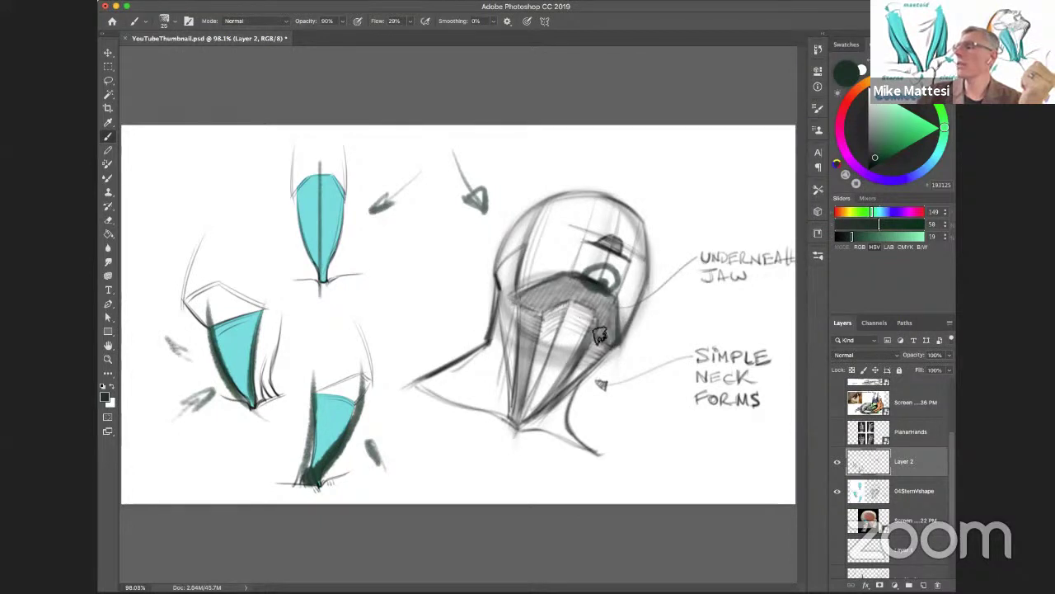
{"action": "mouse_move", "coordinate": [515, 298]}
{"action": "left_mouse_down"}
{"action": "mouse_move", "coordinate": [617, 351]}
{"action": "mouse_move", "coordinate": [614, 298]}
{"action": "mouse_move", "coordinate": [595, 282]}
{"action": "mouse_move", "coordinate": [567, 272]}
{"action": "mouse_move", "coordinate": [518, 292]}
{"action": "left_mouse_up"}
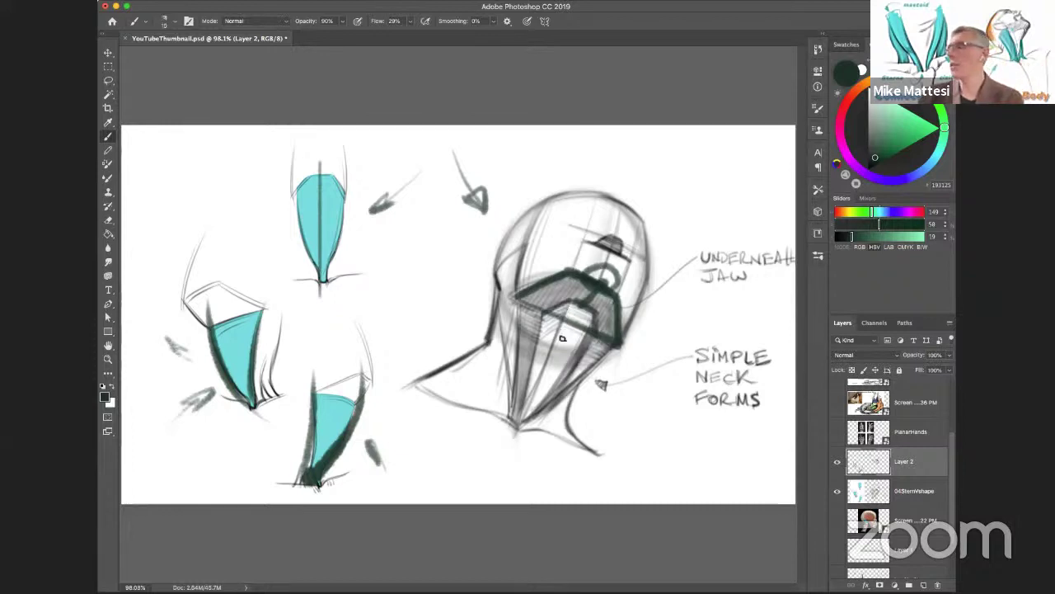
{"action": "mouse_move", "coordinate": [563, 338]}
{"action": "left_mouse_down"}
{"action": "mouse_move", "coordinate": [565, 348]}
{"action": "mouse_move", "coordinate": [572, 337]}
{"action": "mouse_move", "coordinate": [527, 343]}
{"action": "left_mouse_up"}
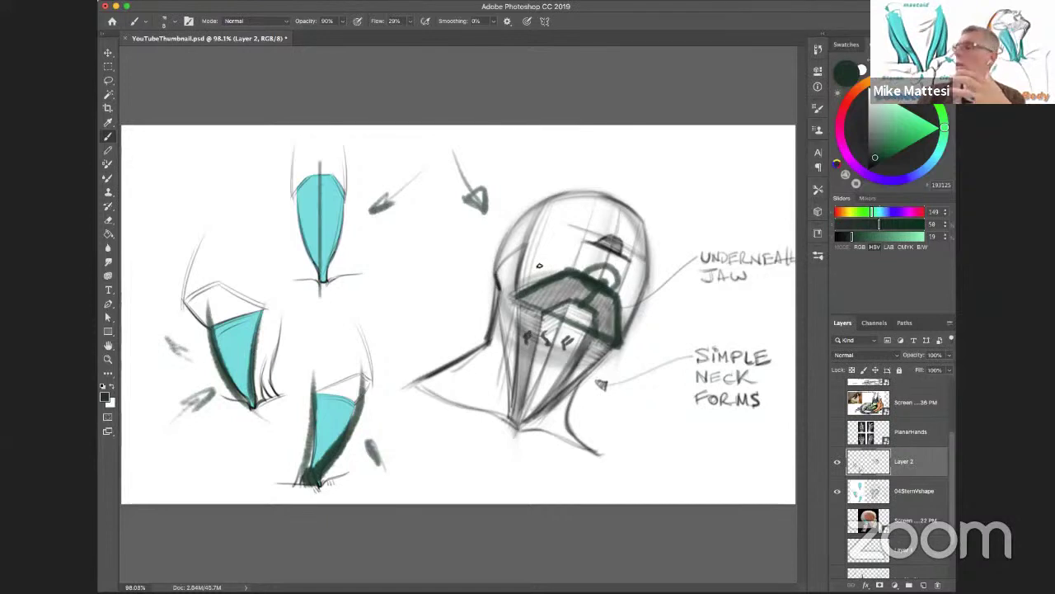
{"action": "left_click_drag", "start_coordinate": [509, 331], "coordinate": [520, 323]}
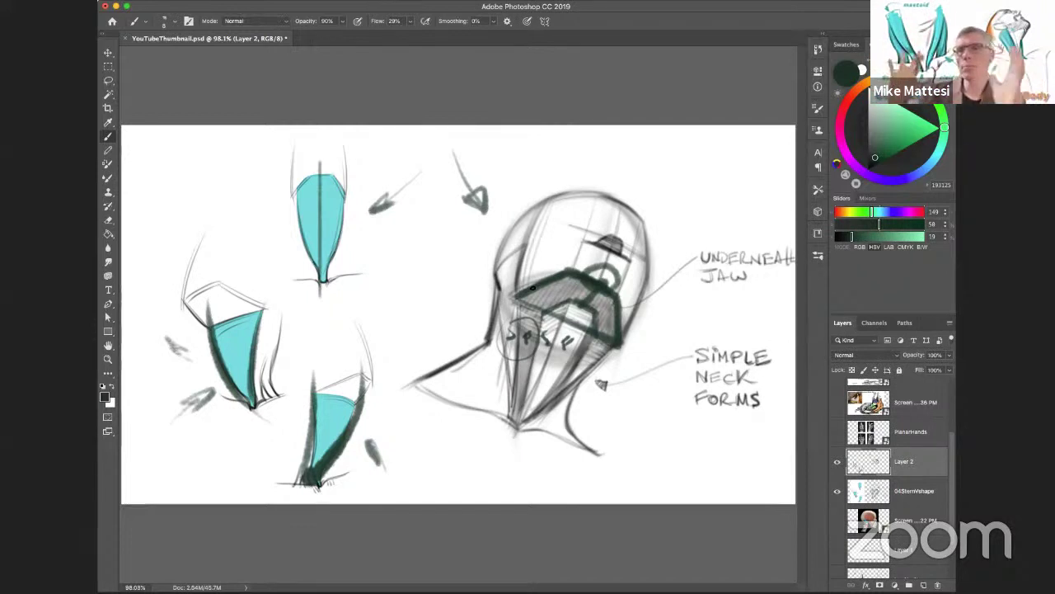
Hide the neck study and view the PlanarHands, FORCE Anatomy Class 06 and FORCE Anatomy Class 10 images in turn
{"action": "left_click", "coordinate": [837, 461]}
{"action": "left_click", "coordinate": [838, 431]}
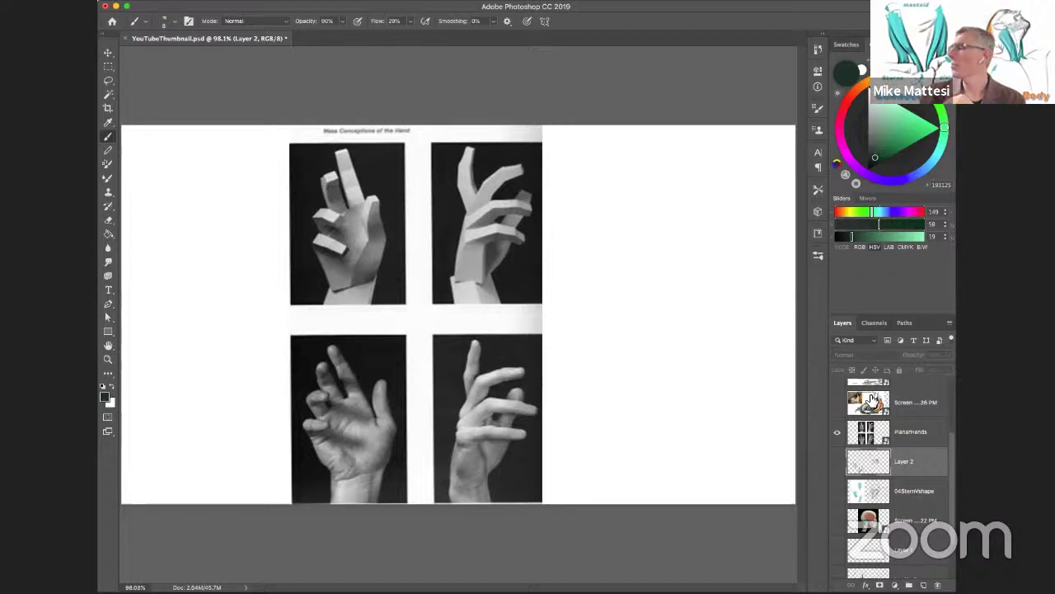
{"action": "left_click", "coordinate": [837, 433]}
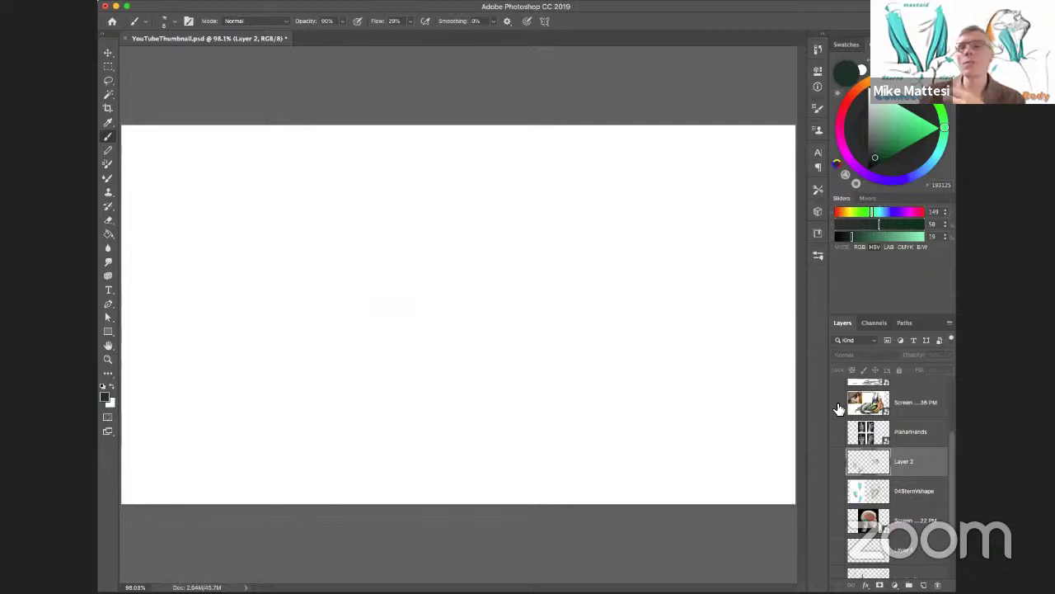
{"action": "scroll", "coordinate": [948, 482], "scroll_direction": "up", "scroll_amount": 3}
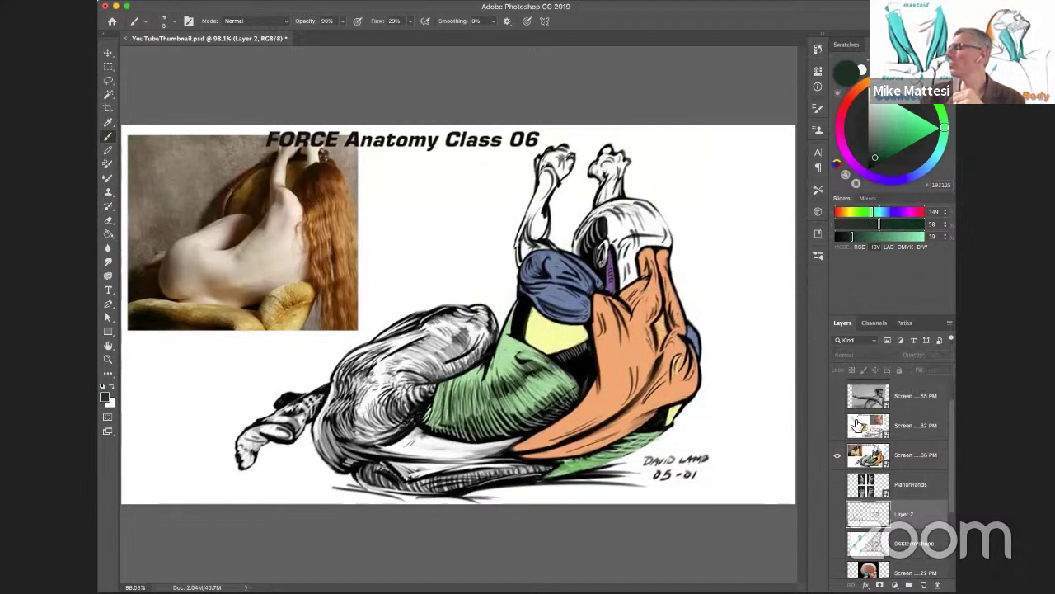
{"action": "left_click", "coordinate": [838, 455]}
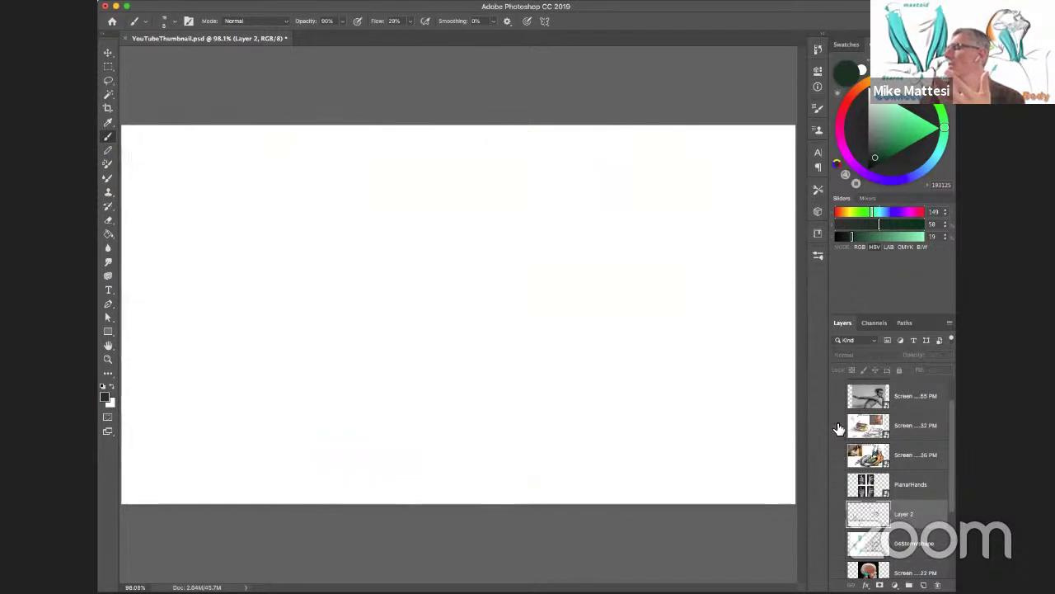
{"action": "left_click", "coordinate": [838, 425]}
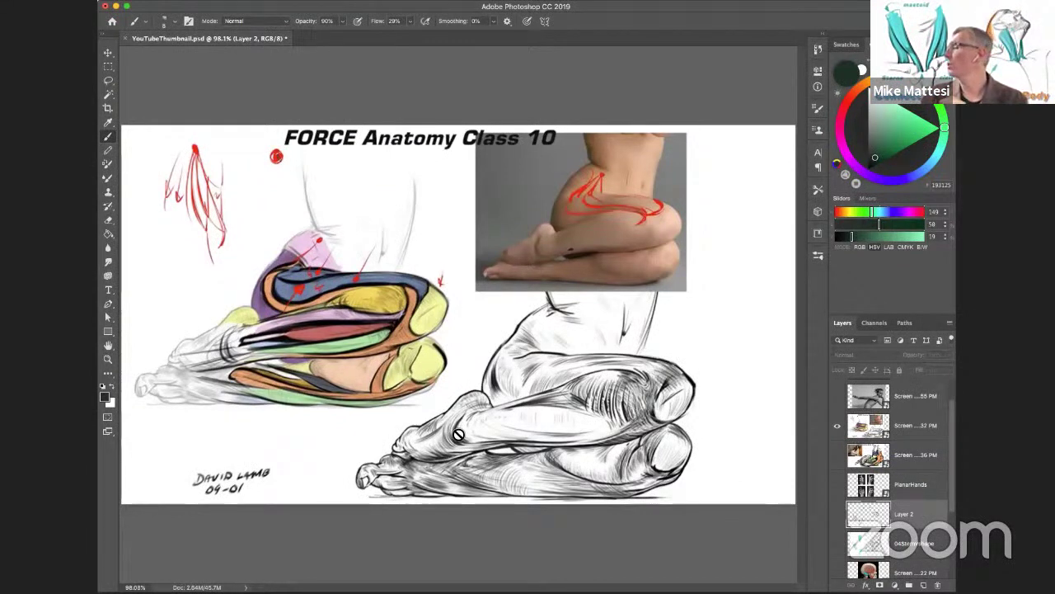
Replace the Class 10 image with the photo of the man with an outstretched arm and add a new layer above it
{"action": "left_click_drag", "start_coordinate": [954, 433], "coordinate": [955, 414]}
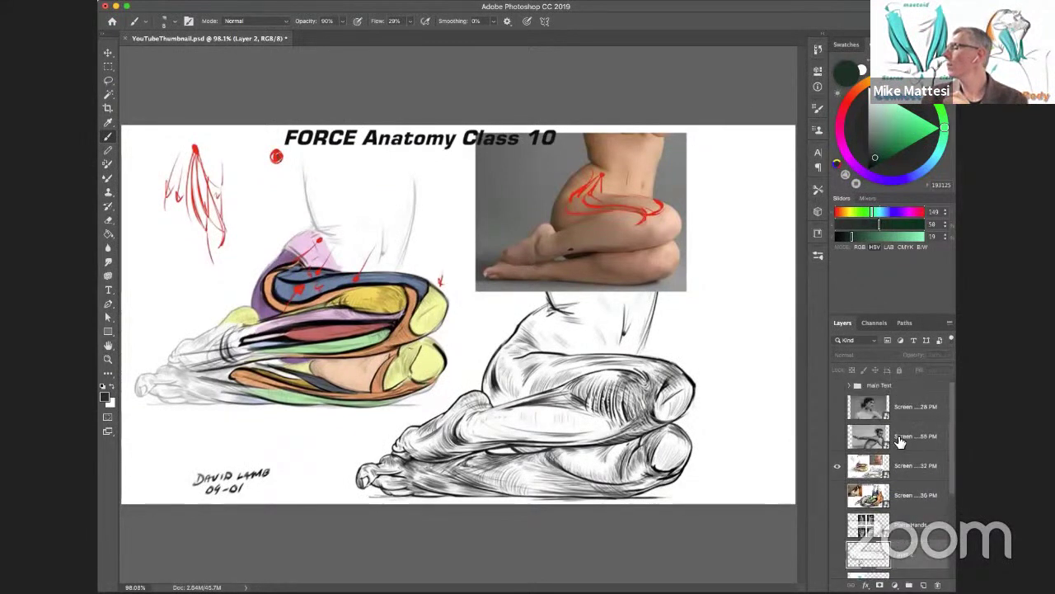
{"action": "left_click", "coordinate": [839, 468]}
{"action": "left_click", "coordinate": [838, 436]}
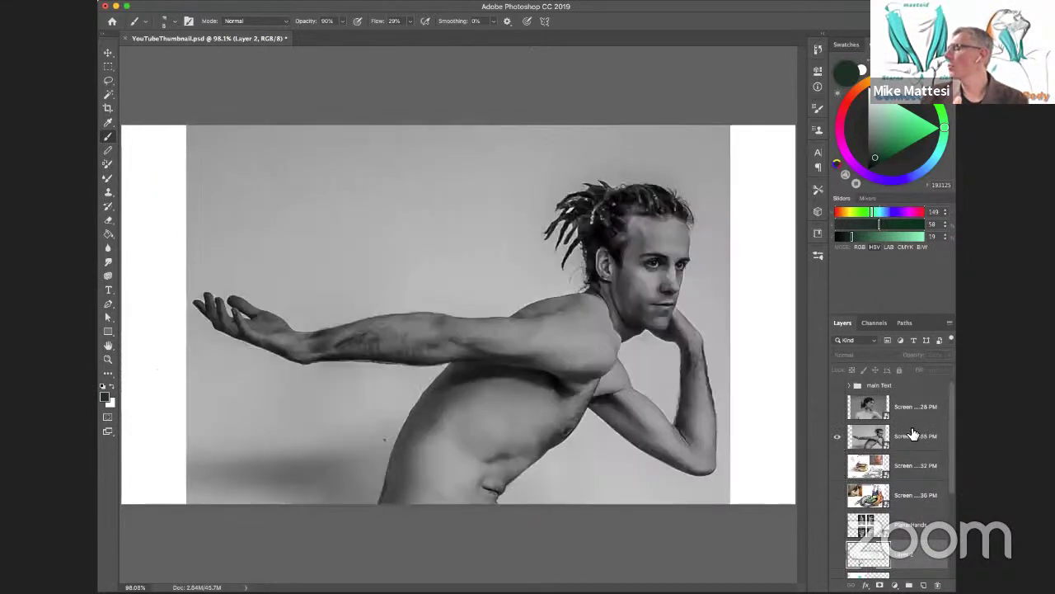
{"action": "left_click", "coordinate": [918, 435]}
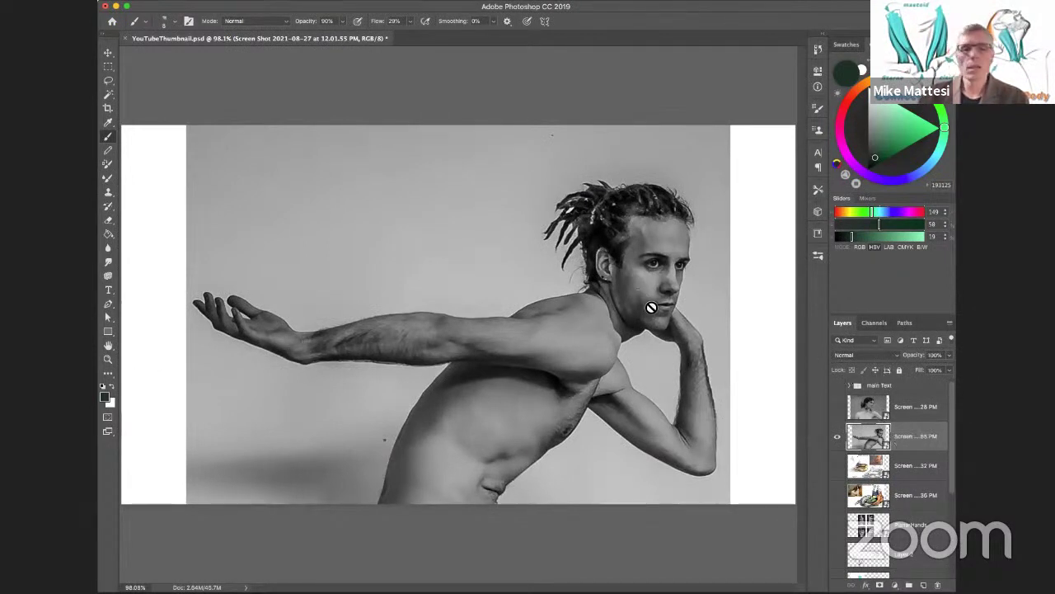
{"action": "key", "text": "z"}
{"action": "left_click_drag", "start_coordinate": [631, 301], "coordinate": [871, 289]}
{"action": "left_click_drag", "start_coordinate": [646, 332], "coordinate": [624, 341]}
{"action": "left_click_drag", "start_coordinate": [625, 367], "coordinate": [593, 346]}
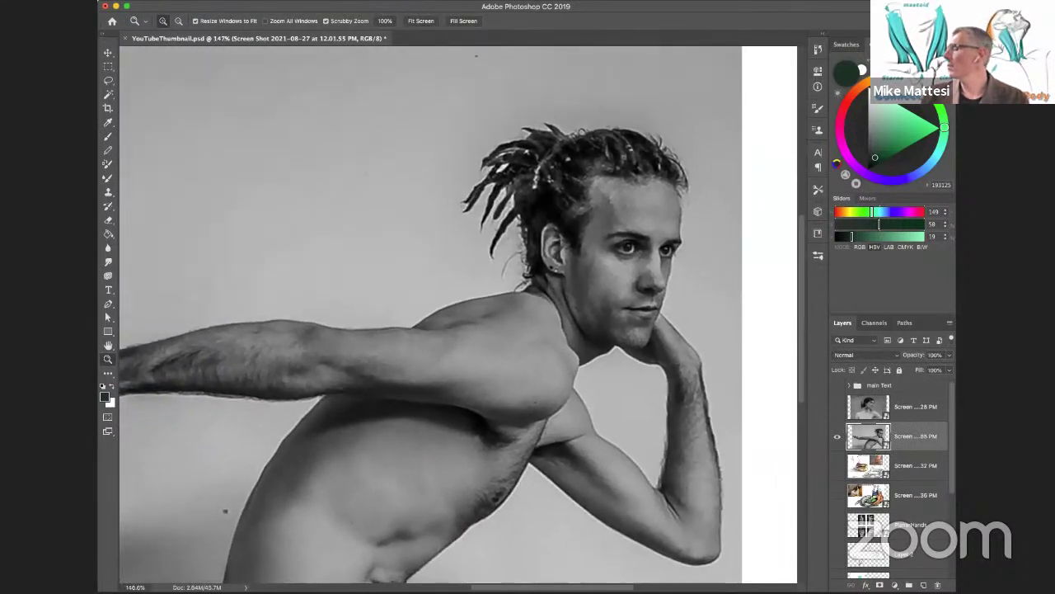
{"action": "left_click", "coordinate": [924, 585]}
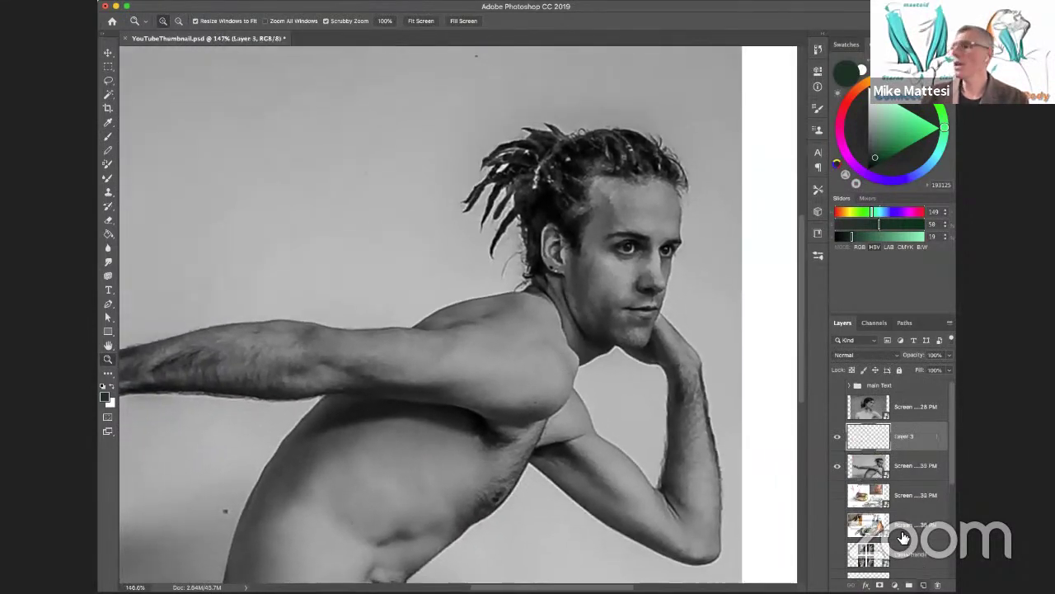
Brush two red curved arrows, one from the back to the shoulder and one from the shoulder through the neck to the forehead
{"action": "left_click", "coordinate": [108, 137]}
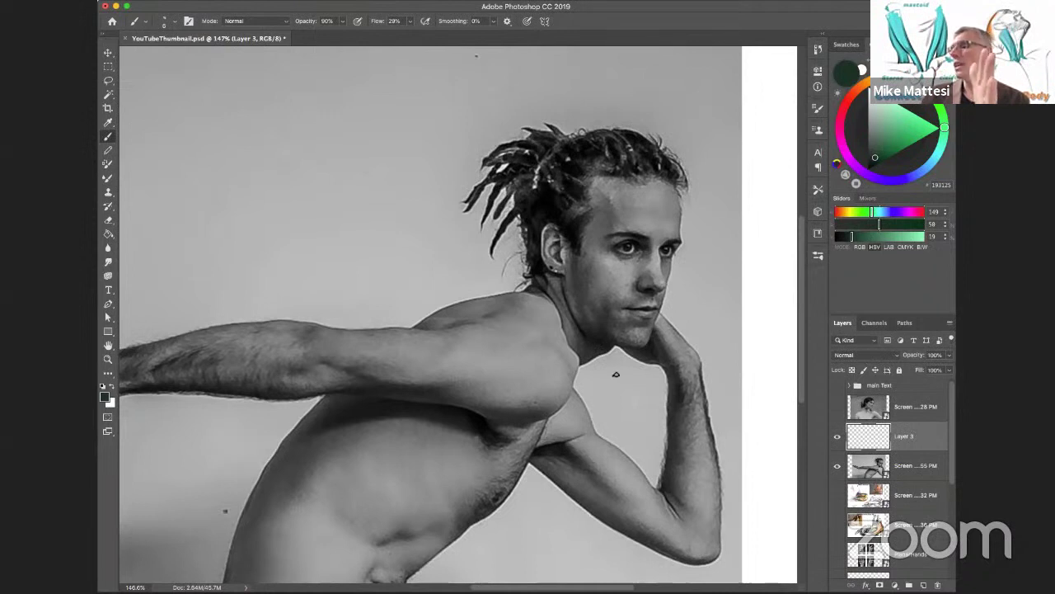
{"action": "left_click", "coordinate": [846, 44]}
{"action": "left_click", "coordinate": [873, 127]}
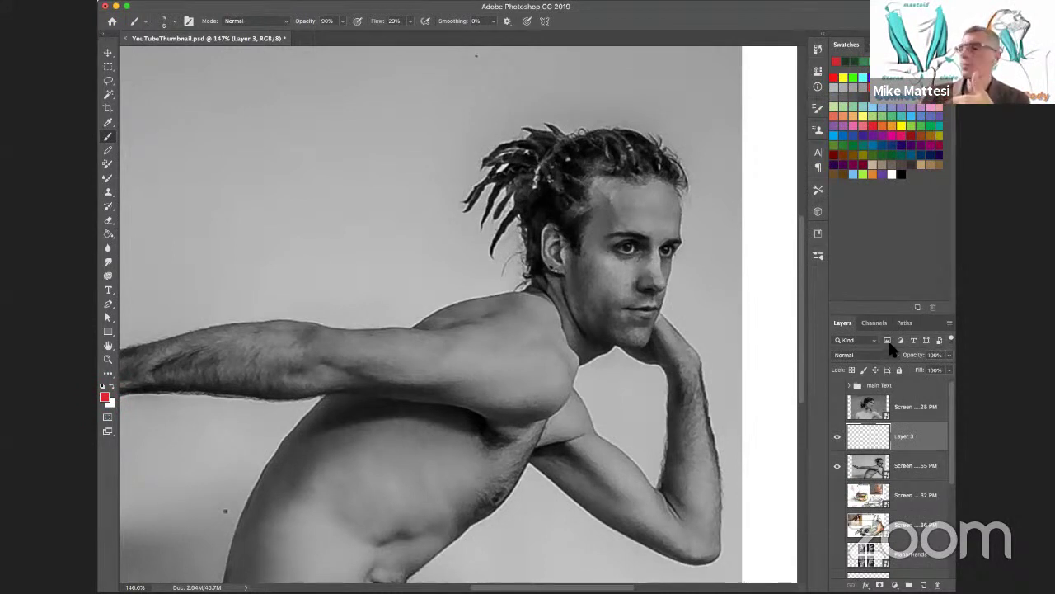
{"action": "mouse_move", "coordinate": [321, 447]}
{"action": "left_mouse_down"}
{"action": "mouse_move", "coordinate": [487, 328]}
{"action": "mouse_move", "coordinate": [530, 322]}
{"action": "left_mouse_up"}
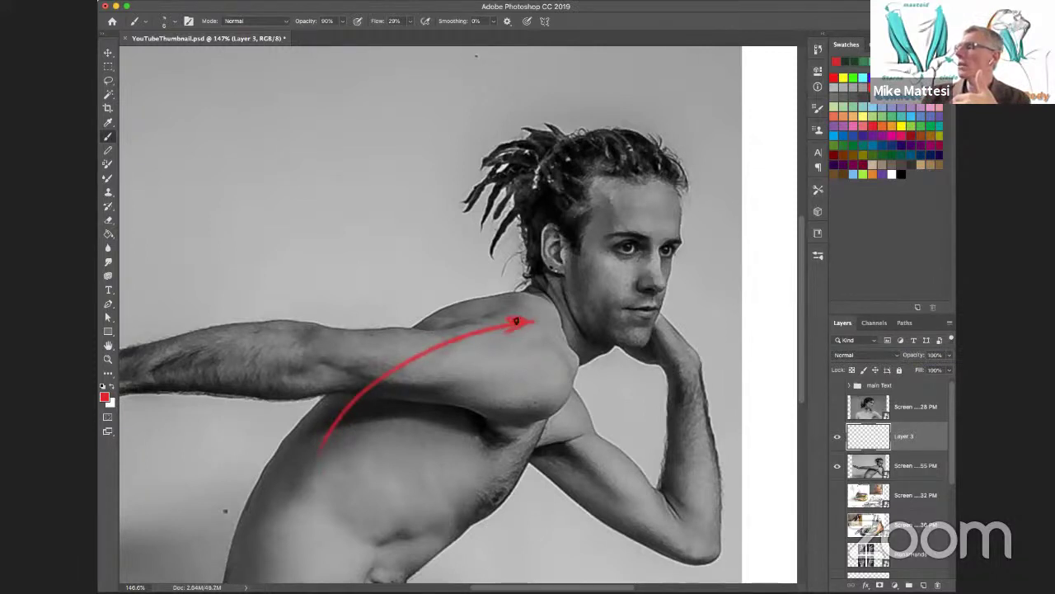
{"action": "mouse_move", "coordinate": [510, 382]}
{"action": "left_mouse_down"}
{"action": "mouse_move", "coordinate": [576, 360]}
{"action": "mouse_move", "coordinate": [652, 228]}
{"action": "mouse_move", "coordinate": [653, 204]}
{"action": "mouse_move", "coordinate": [658, 231]}
{"action": "left_mouse_up"}
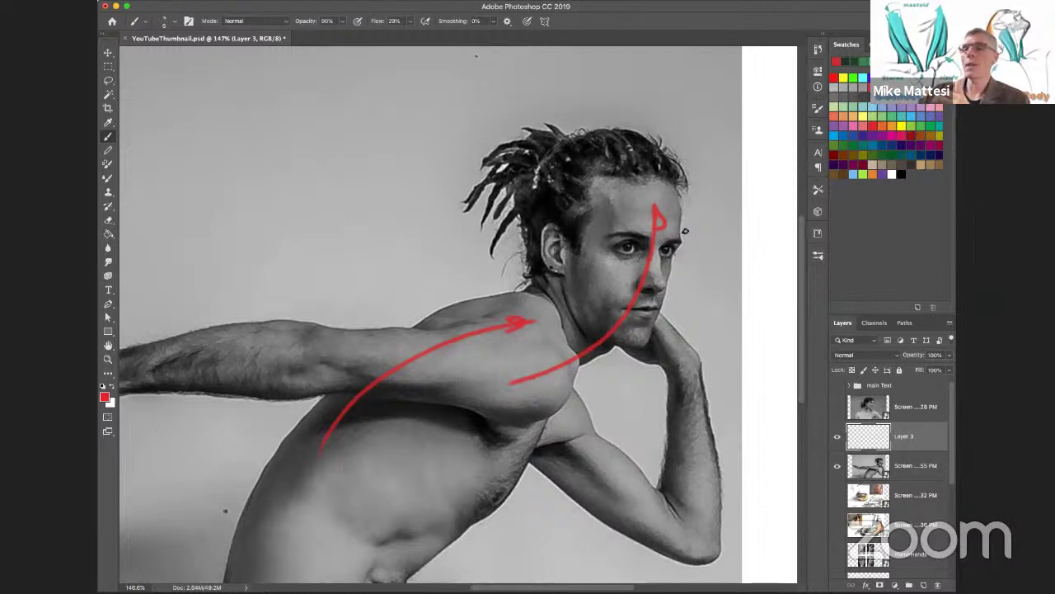
Add red strokes along the front of the face from forehead to chin, with two arrows pointing forward from them
{"action": "left_click_drag", "start_coordinate": [676, 240], "coordinate": [640, 325]}
{"action": "left_click_drag", "start_coordinate": [671, 185], "coordinate": [643, 335]}
{"action": "mouse_move", "coordinate": [676, 262]}
{"action": "left_mouse_down"}
{"action": "mouse_move", "coordinate": [706, 247]}
{"action": "mouse_move", "coordinate": [694, 244]}
{"action": "left_mouse_up"}
{"action": "left_click_drag", "start_coordinate": [686, 231], "coordinate": [724, 214]}
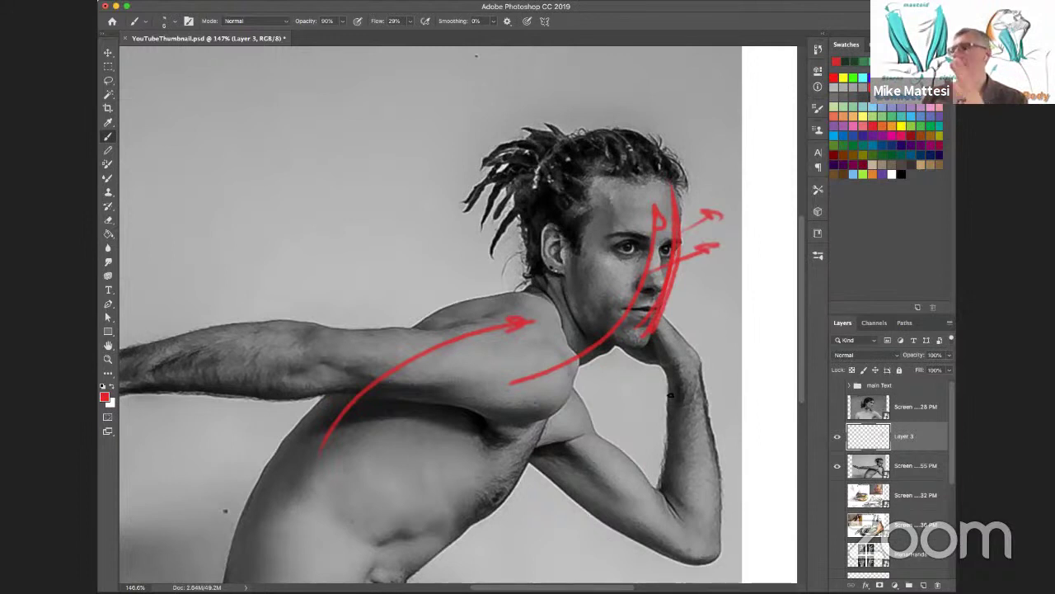
Undo the red face strokes with their forward arrows and the arrow through the neck, keeping the back-to-shoulder arrow
{"action": "key", "text": "super+z"}
{"action": "key", "text": "super+z"}
{"action": "key", "text": "super+z"}
{"action": "key", "text": "super+z"}
{"action": "key", "text": "super+z"}
{"action": "key", "text": "super+z"}
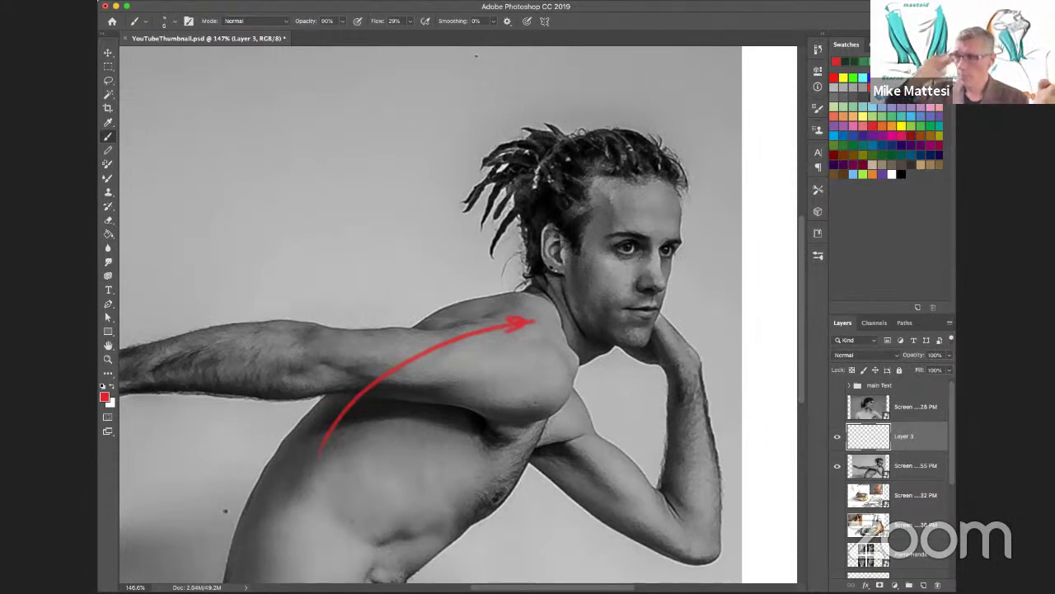
Brush a red outline around the man's ear and a short stroke at the skull base behind it
{"action": "key", "text": "z"}
{"action": "left_click_drag", "start_coordinate": [568, 242], "coordinate": [591, 238]}
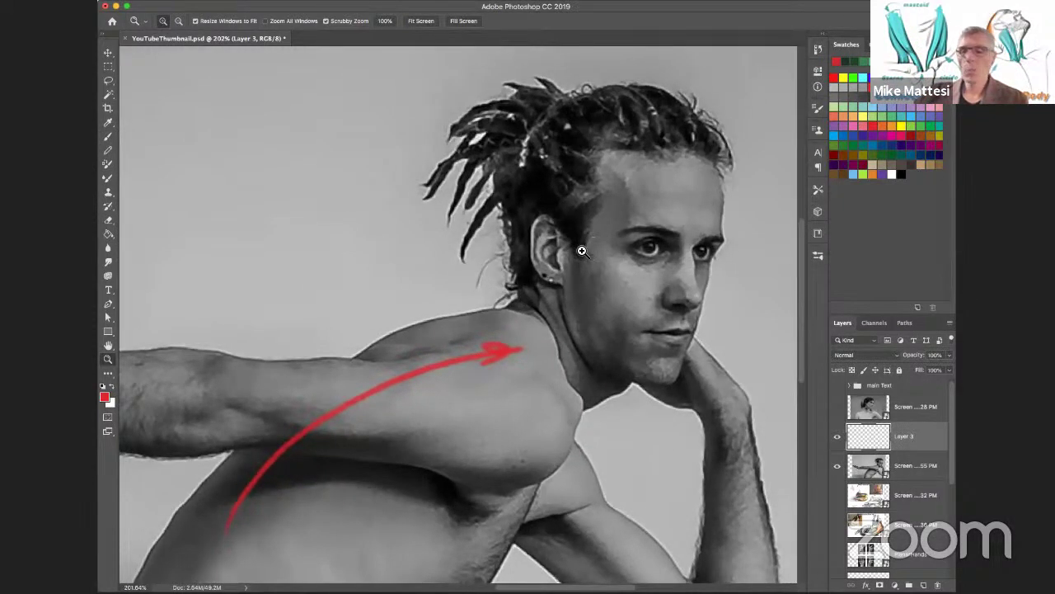
{"action": "key", "text": "b"}
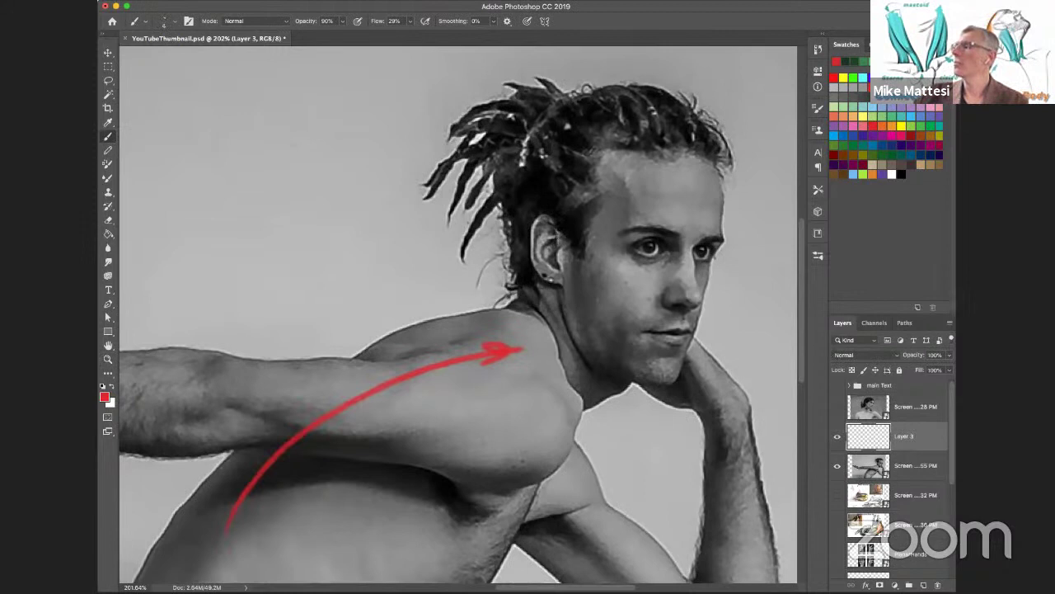
{"action": "mouse_move", "coordinate": [552, 219]}
{"action": "left_mouse_down"}
{"action": "mouse_move", "coordinate": [534, 233]}
{"action": "mouse_move", "coordinate": [532, 259]}
{"action": "mouse_move", "coordinate": [542, 276]}
{"action": "mouse_move", "coordinate": [568, 281]}
{"action": "mouse_move", "coordinate": [512, 257]}
{"action": "left_mouse_up"}
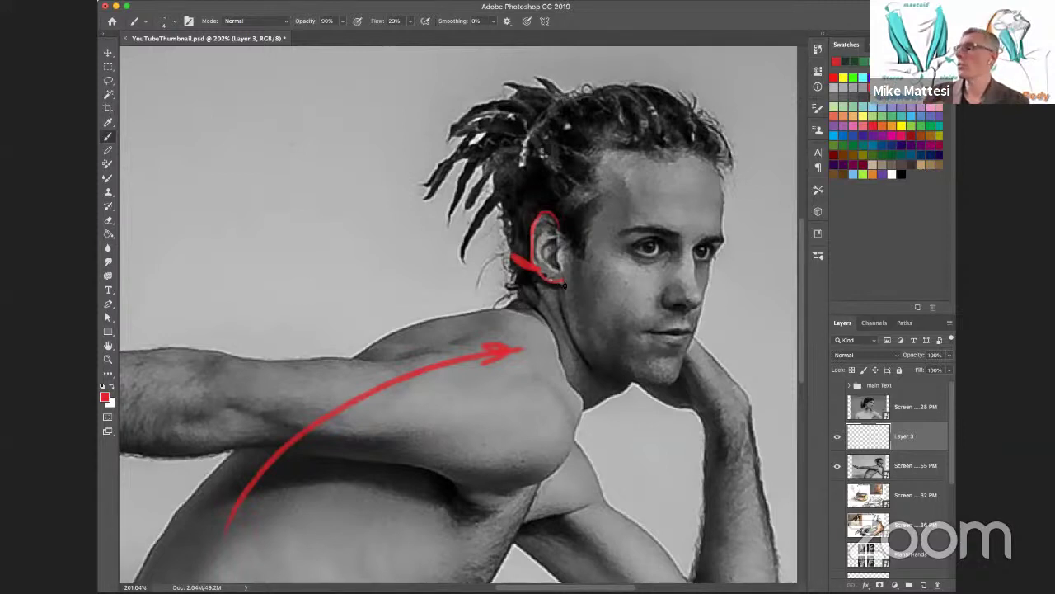
Try red strokes from the shoulder up the face and along the neck muscle, and undo them together with the skull-base stroke
{"action": "mouse_move", "coordinate": [542, 418]}
{"action": "left_mouse_down"}
{"action": "mouse_move", "coordinate": [599, 384]}
{"action": "mouse_move", "coordinate": [689, 239]}
{"action": "left_mouse_up"}
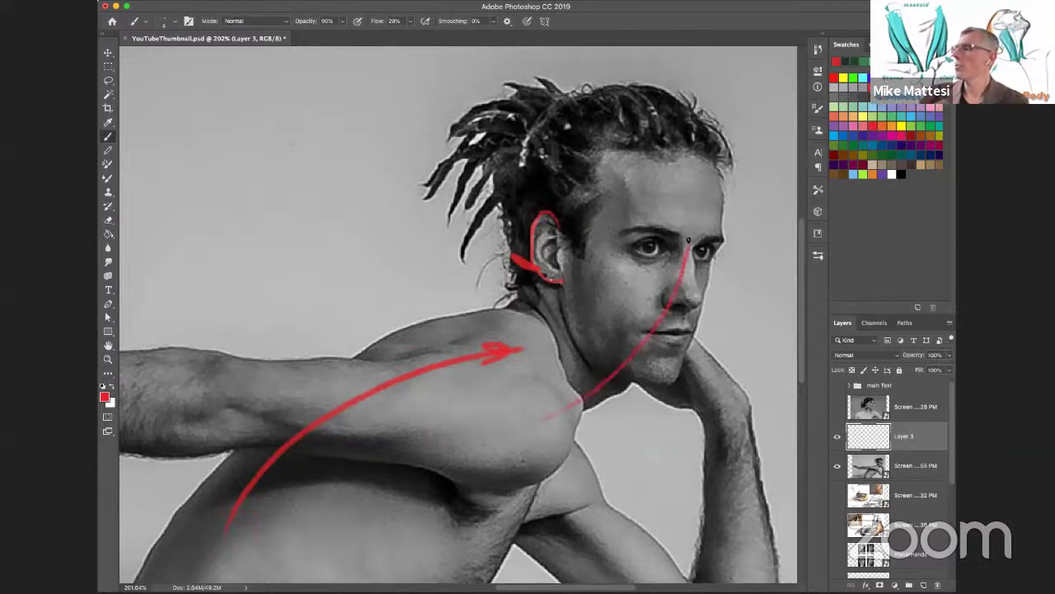
{"action": "key", "text": "super+z"}
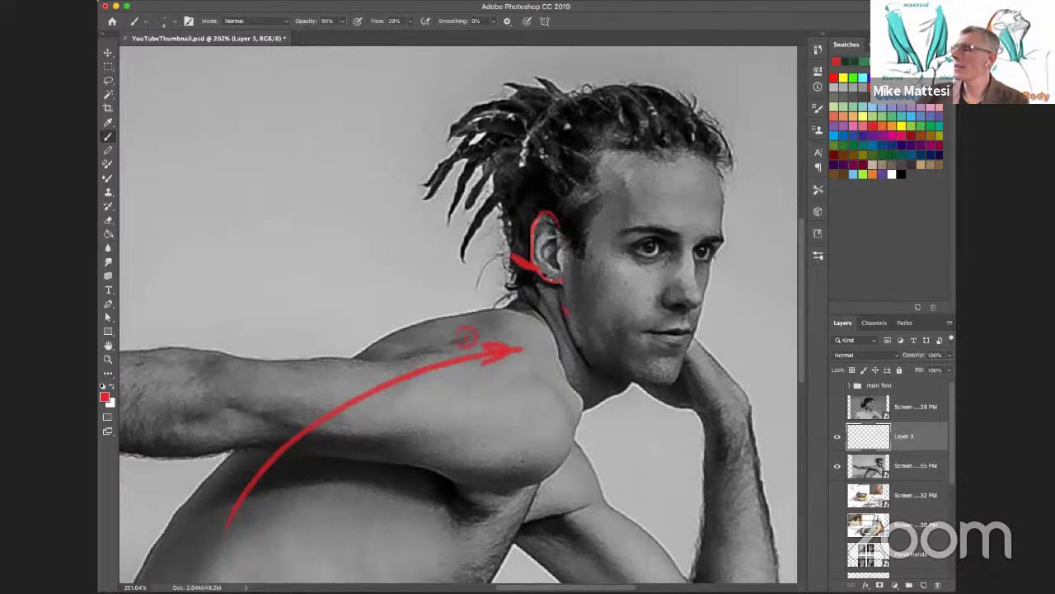
{"action": "left_click_drag", "start_coordinate": [581, 365], "coordinate": [576, 339]}
{"action": "mouse_move", "coordinate": [512, 361]}
{"action": "left_mouse_down"}
{"action": "mouse_move", "coordinate": [553, 341]}
{"action": "mouse_move", "coordinate": [536, 294]}
{"action": "left_mouse_up"}
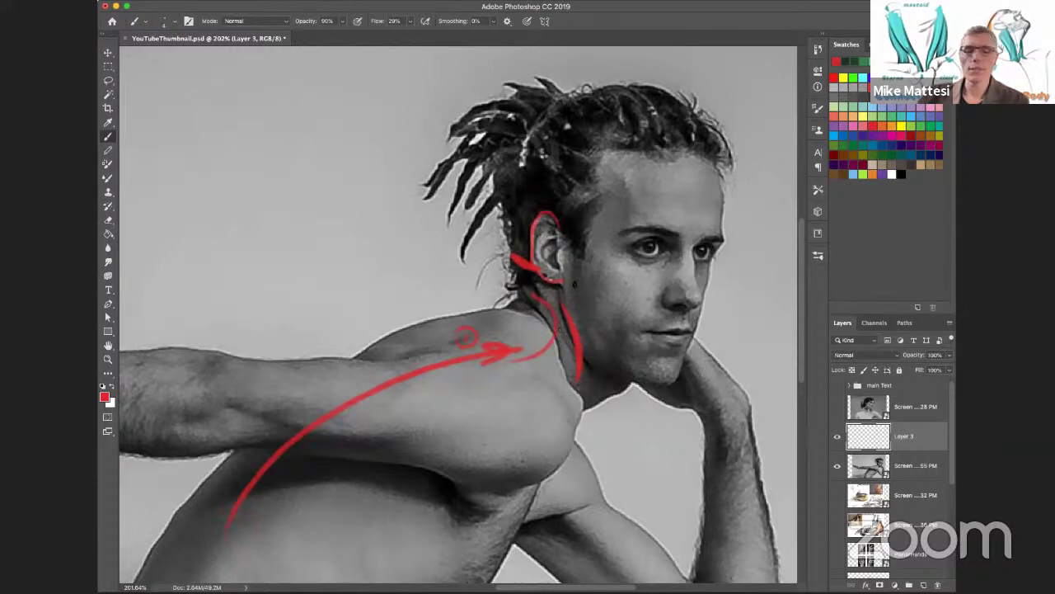
{"action": "key", "text": "super+z"}
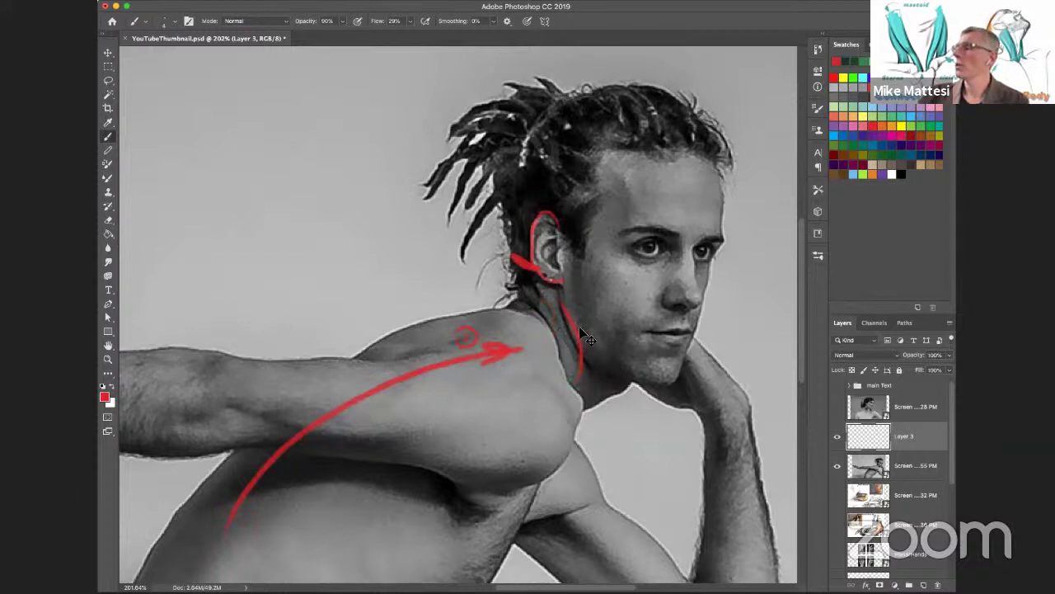
{"action": "key", "text": "super+z"}
{"action": "key", "text": "super+z"}
{"action": "key", "text": "super+z"}
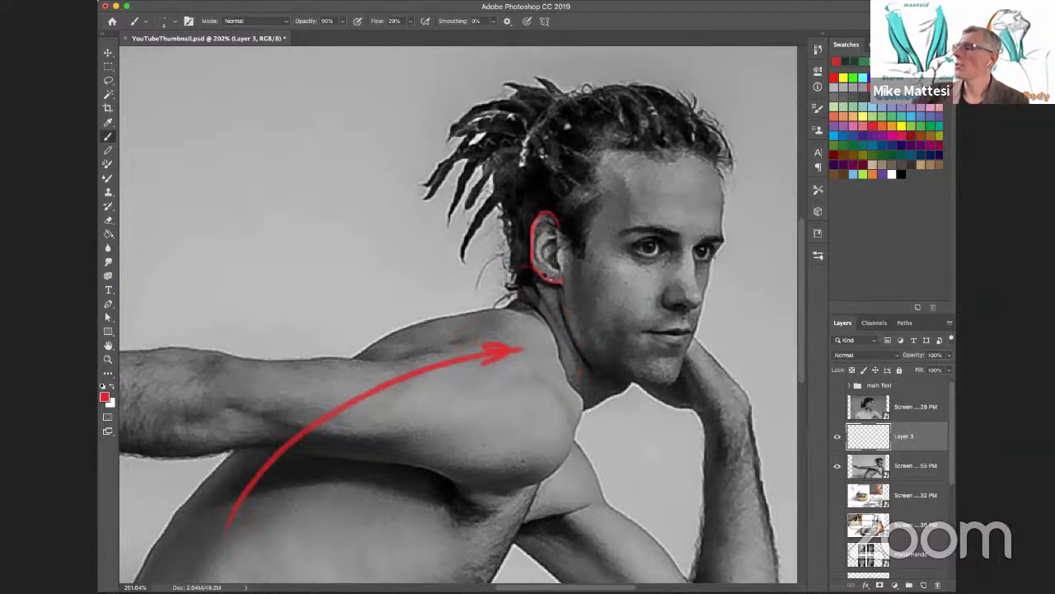
Outline the neck muscle in red from behind the ear to the collarbone, with two light green arrows pinching its middle
{"action": "left_click_drag", "start_coordinate": [516, 263], "coordinate": [528, 307]}
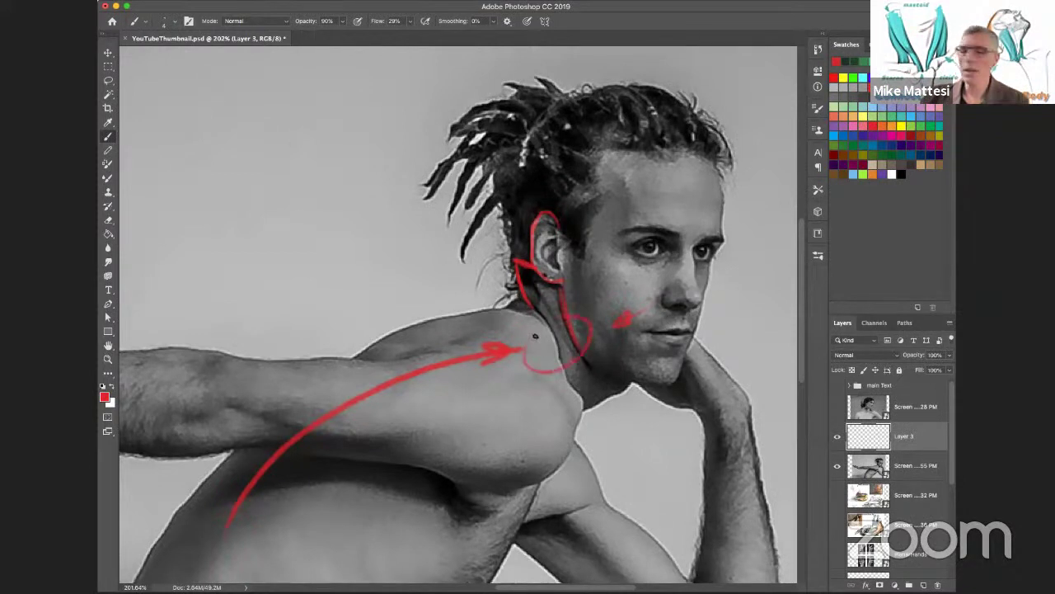
{"action": "left_click", "coordinate": [863, 174]}
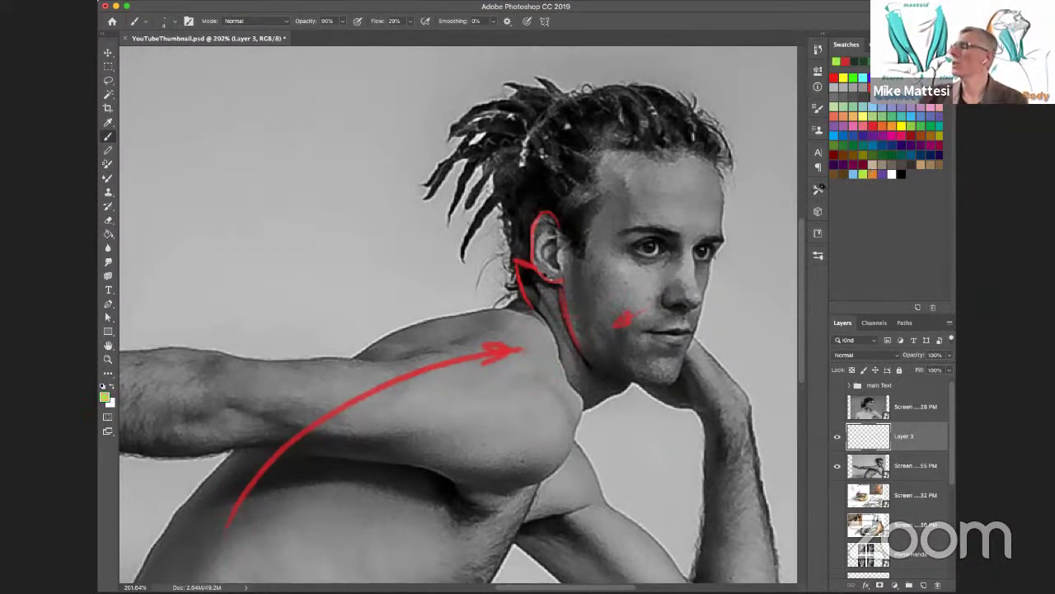
{"action": "left_click_drag", "start_coordinate": [604, 306], "coordinate": [583, 317]}
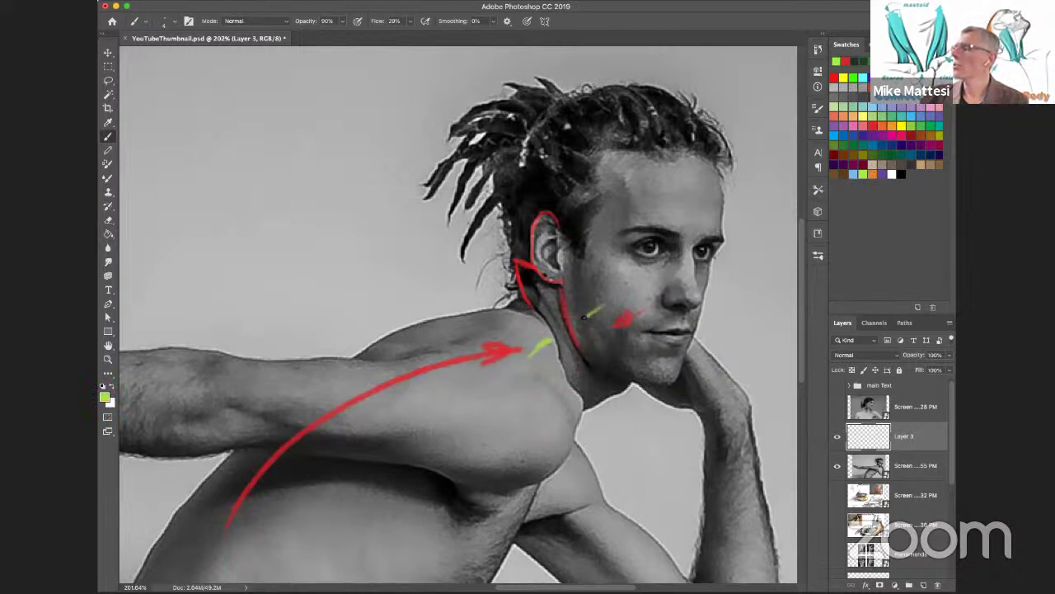
{"action": "left_click", "coordinate": [837, 117]}
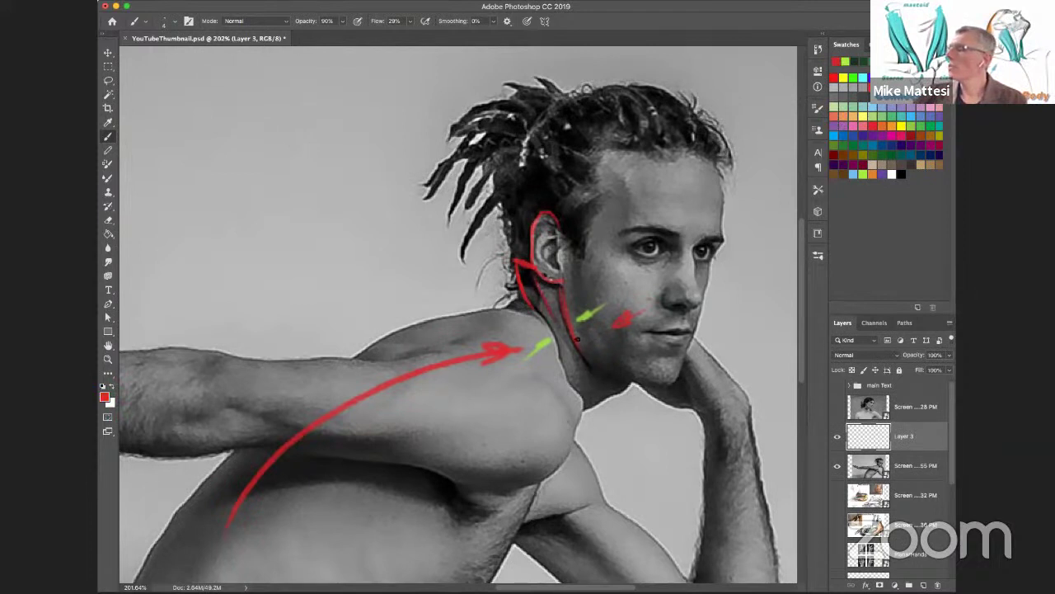
{"action": "left_click_drag", "start_coordinate": [585, 362], "coordinate": [583, 391]}
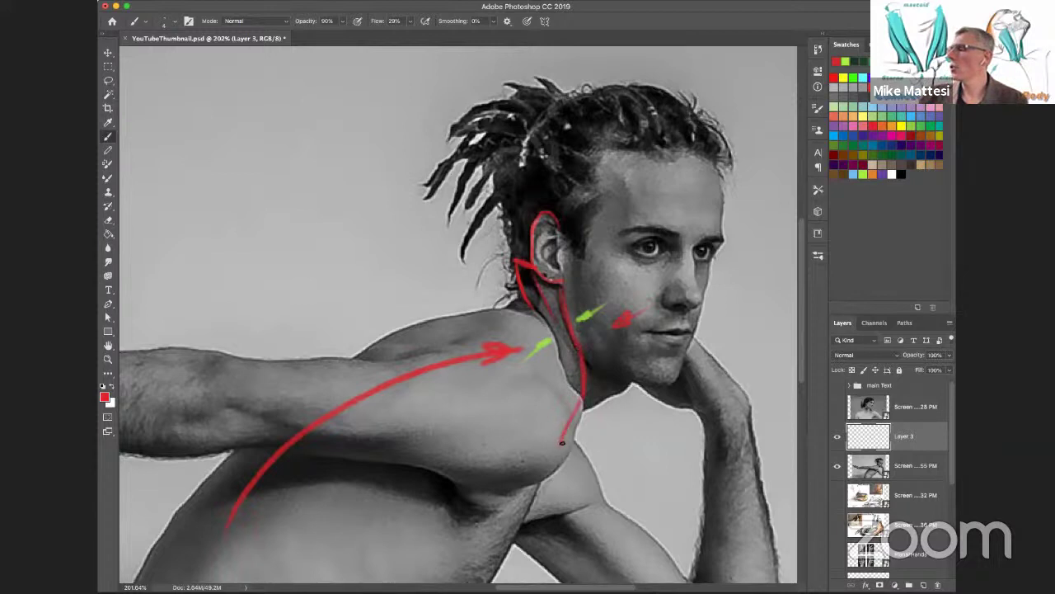
Draw black coiled contour strokes around the lower end of the neck muscle at the collarbone
{"action": "key", "text": "d"}
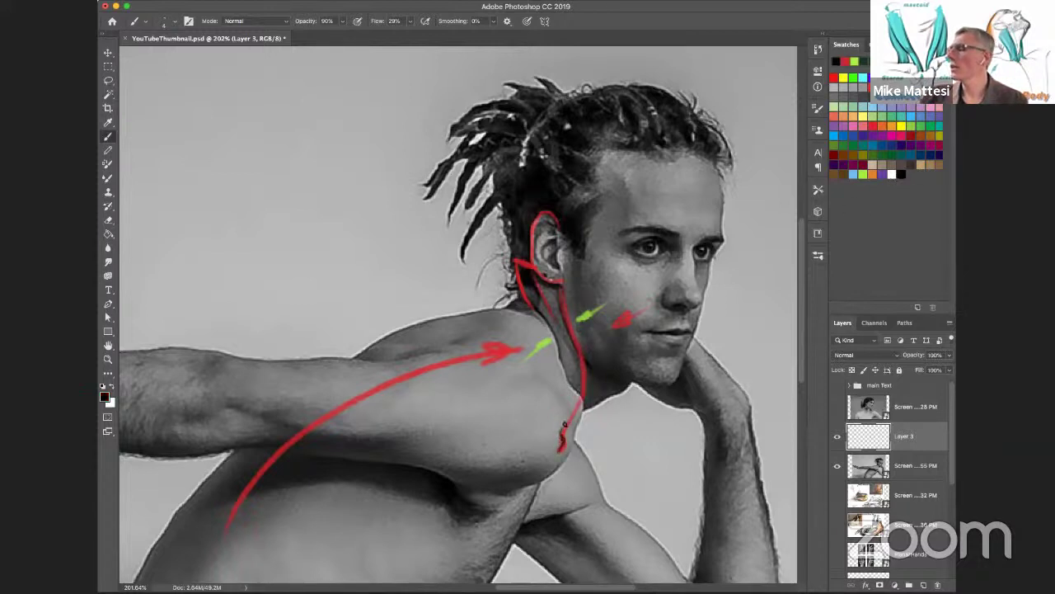
{"action": "left_click_drag", "start_coordinate": [579, 395], "coordinate": [558, 427]}
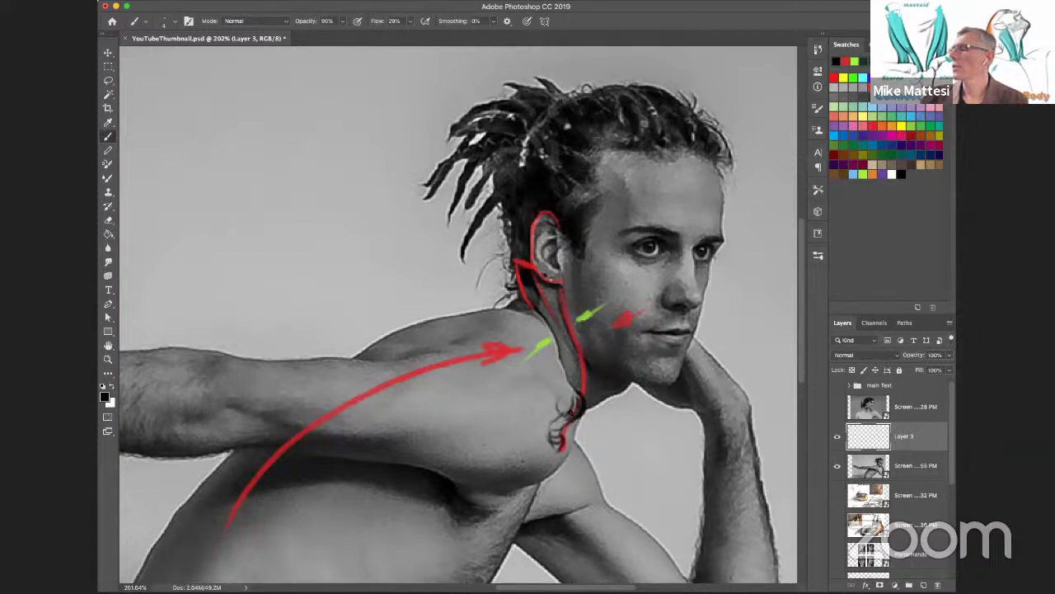
{"action": "left_click_drag", "start_coordinate": [560, 420], "coordinate": [547, 427]}
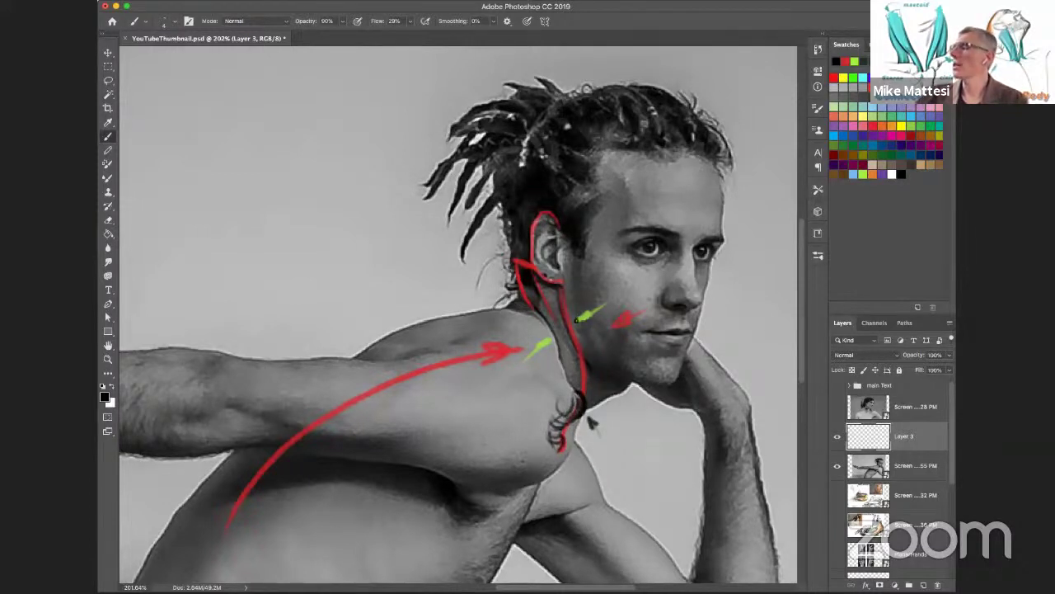
Shade the outlined neck muscle in translucent yellow with a size 27 brush at 20% opacity
{"action": "left_click", "coordinate": [843, 78]}
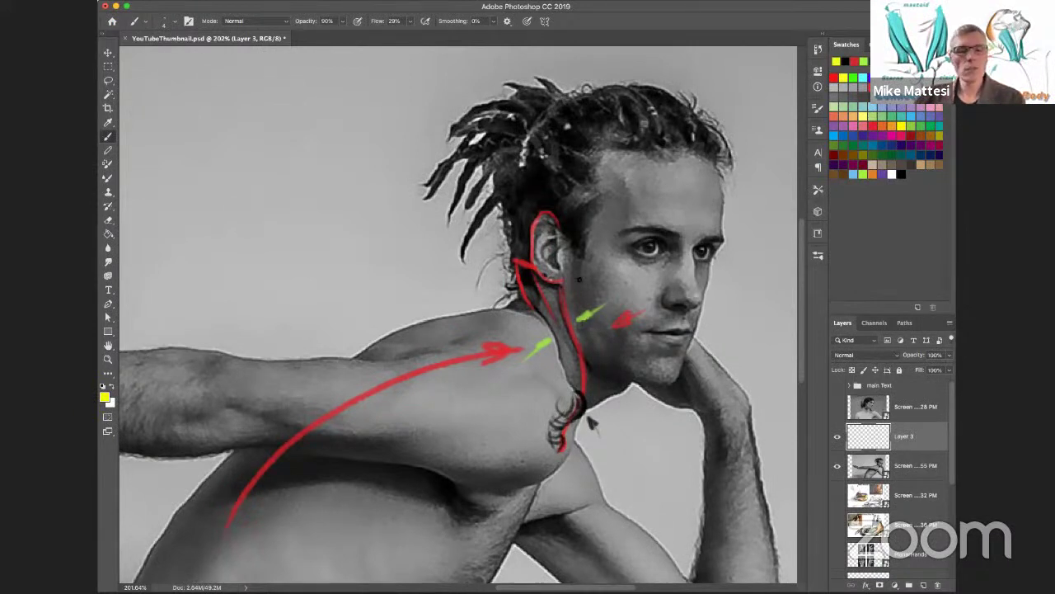
{"action": "left_click_drag", "start_coordinate": [597, 314], "coordinate": [616, 313]}
{"action": "mouse_move", "coordinate": [524, 276]}
{"action": "left_mouse_down"}
{"action": "mouse_move", "coordinate": [540, 301]}
{"action": "mouse_move", "coordinate": [533, 278]}
{"action": "mouse_move", "coordinate": [549, 297]}
{"action": "mouse_move", "coordinate": [580, 387]}
{"action": "mouse_move", "coordinate": [571, 336]}
{"action": "mouse_move", "coordinate": [540, 284]}
{"action": "mouse_move", "coordinate": [545, 272]}
{"action": "mouse_move", "coordinate": [535, 296]}
{"action": "mouse_move", "coordinate": [536, 284]}
{"action": "mouse_move", "coordinate": [561, 343]}
{"action": "mouse_move", "coordinate": [573, 346]}
{"action": "mouse_move", "coordinate": [576, 381]}
{"action": "left_mouse_up"}
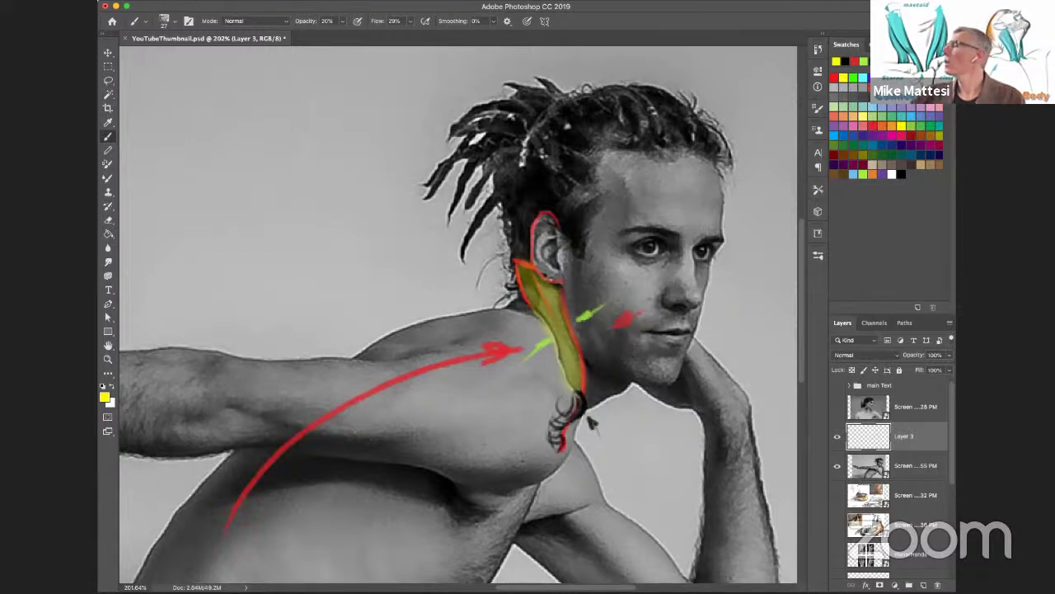
Draw thin black contour lines across the yellow neck muscle with a smaller brush at 100% opacity
{"action": "key", "text": "d"}
{"action": "key", "text": "bracketleft"}
{"action": "key", "text": "bracketleft"}
{"action": "key", "text": "bracketleft"}
{"action": "key", "text": "bracketleft"}
{"action": "key", "text": "bracketleft"}
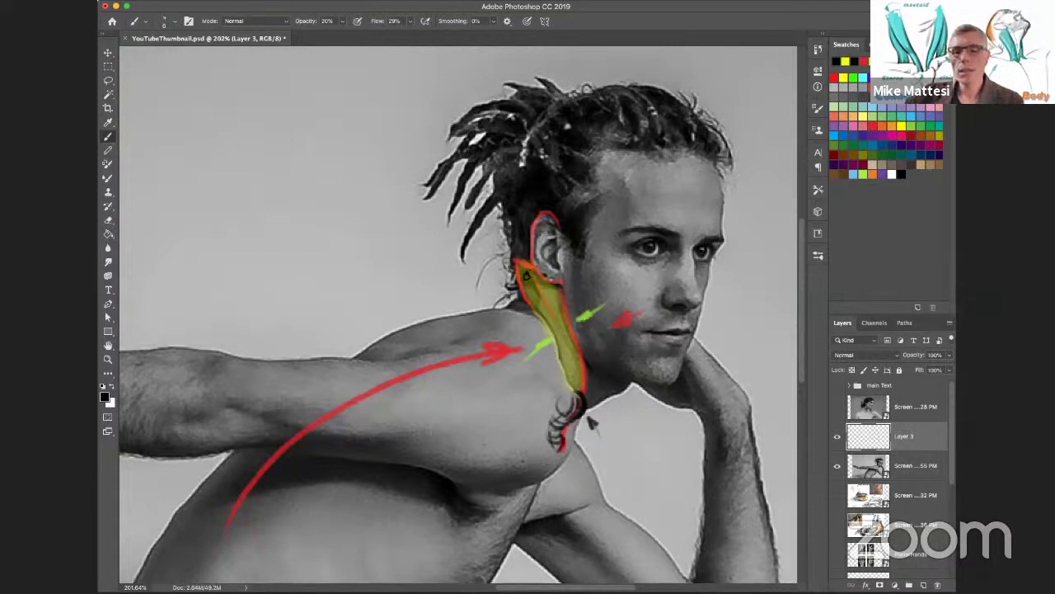
{"action": "key", "text": "0"}
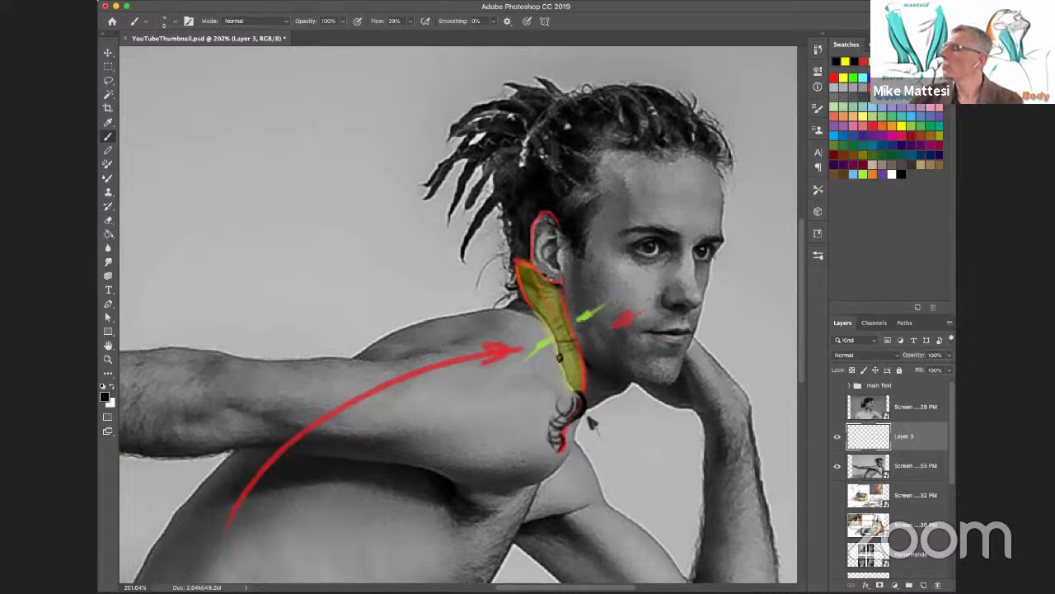
{"action": "left_click_drag", "start_coordinate": [582, 367], "coordinate": [567, 397]}
Sketch the neck muscle's tapering, twisting outline in black on the empty background above the outstretched arm
{"action": "left_click_drag", "start_coordinate": [244, 110], "coordinate": [300, 109]}
{"action": "left_click_drag", "start_coordinate": [224, 111], "coordinate": [256, 204]}
{"action": "left_click_drag", "start_coordinate": [299, 109], "coordinate": [309, 194]}
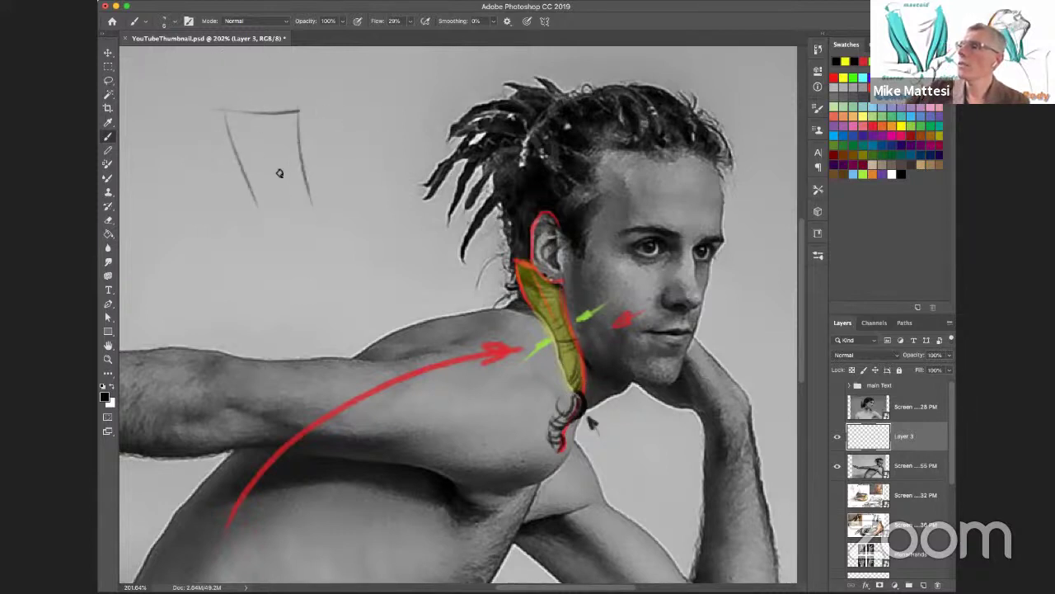
{"action": "mouse_move", "coordinate": [239, 137]}
{"action": "left_mouse_down"}
{"action": "mouse_move", "coordinate": [277, 218]}
{"action": "mouse_move", "coordinate": [311, 239]}
{"action": "left_mouse_up"}
{"action": "left_click_drag", "start_coordinate": [256, 176], "coordinate": [330, 260]}
{"action": "left_click_drag", "start_coordinate": [302, 136], "coordinate": [340, 272]}
{"action": "left_click_drag", "start_coordinate": [311, 191], "coordinate": [342, 288]}
{"action": "left_click_drag", "start_coordinate": [321, 217], "coordinate": [339, 303]}
Add short cross-contour strokes down the sketched muscle to show its form turning toward the narrow end
{"action": "left_click_drag", "start_coordinate": [295, 158], "coordinate": [241, 151]}
{"action": "mouse_move", "coordinate": [299, 173]}
{"action": "left_mouse_down"}
{"action": "mouse_move", "coordinate": [256, 171]}
{"action": "mouse_move", "coordinate": [281, 183]}
{"action": "left_mouse_up"}
{"action": "mouse_move", "coordinate": [306, 201]}
{"action": "left_mouse_down"}
{"action": "mouse_move", "coordinate": [292, 194]}
{"action": "mouse_move", "coordinate": [298, 202]}
{"action": "left_mouse_up"}
{"action": "mouse_move", "coordinate": [316, 220]}
{"action": "left_mouse_down"}
{"action": "mouse_move", "coordinate": [303, 210]}
{"action": "mouse_move", "coordinate": [309, 218]}
{"action": "left_mouse_up"}
{"action": "left_click_drag", "start_coordinate": [324, 232], "coordinate": [319, 231]}
{"action": "mouse_move", "coordinate": [332, 249]}
{"action": "left_mouse_down"}
{"action": "mouse_move", "coordinate": [324, 240]}
{"action": "mouse_move", "coordinate": [330, 257]}
{"action": "left_mouse_up"}
{"action": "left_click_drag", "start_coordinate": [342, 282], "coordinate": [334, 272]}
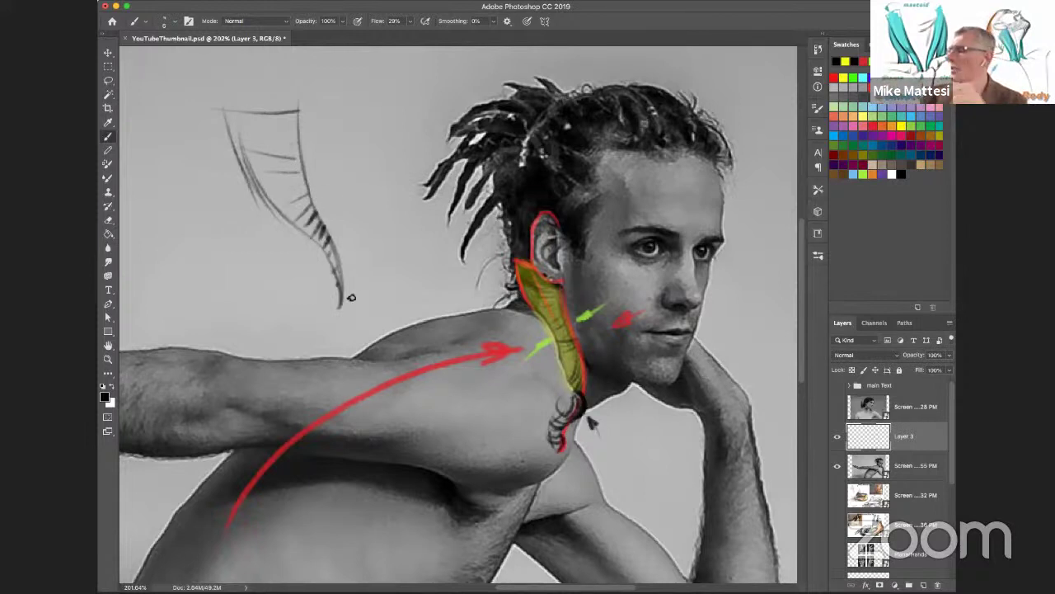
Select the photo layer together with Layer 3 and move both to the left side of the canvas, leaving white space beside them
{"action": "left_click", "coordinate": [845, 78]}
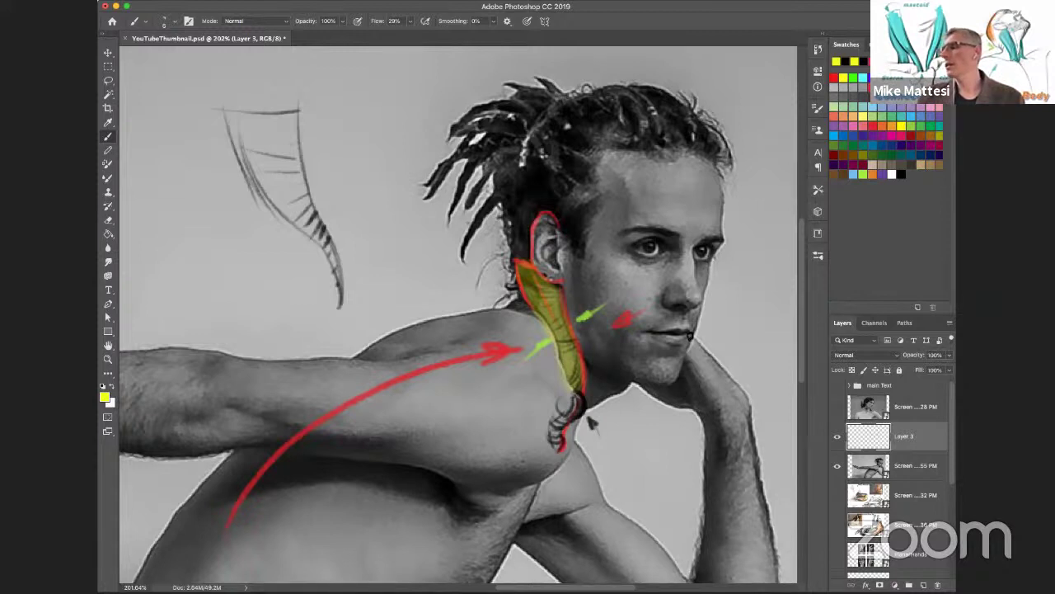
{"action": "scroll", "coordinate": [638, 406], "scroll_direction": "right", "scroll_amount": 4}
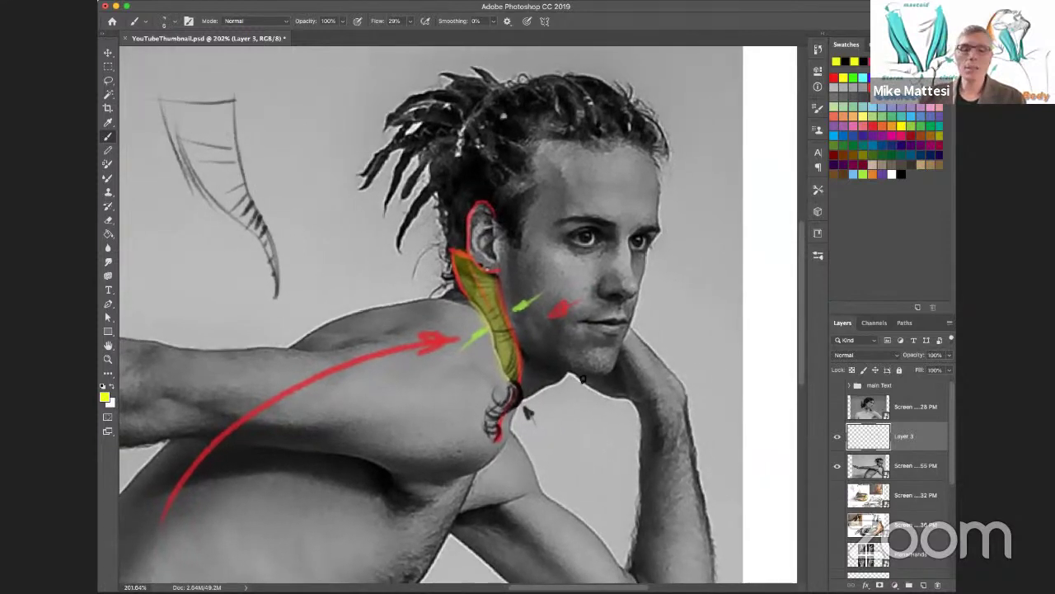
{"action": "key", "text": "z"}
{"action": "left_click_drag", "start_coordinate": [612, 411], "coordinate": [710, 373]}
{"action": "scroll", "coordinate": [710, 373], "scroll_direction": "left", "scroll_amount": 5}
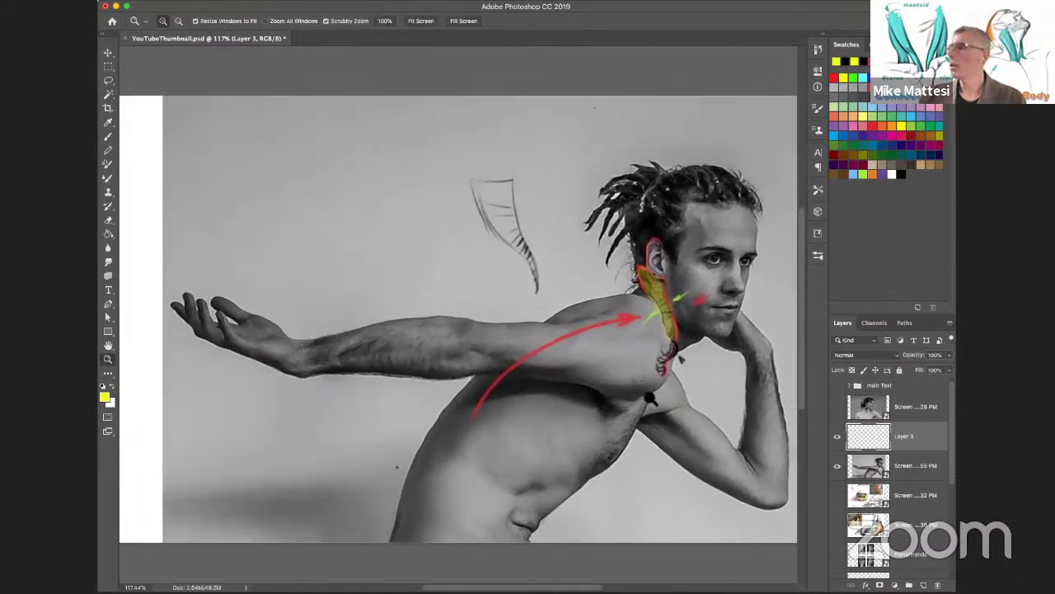
{"action": "left_click", "coordinate": [668, 387], "text": "alt"}
{"action": "left_click_drag", "start_coordinate": [640, 400], "coordinate": [676, 361]}
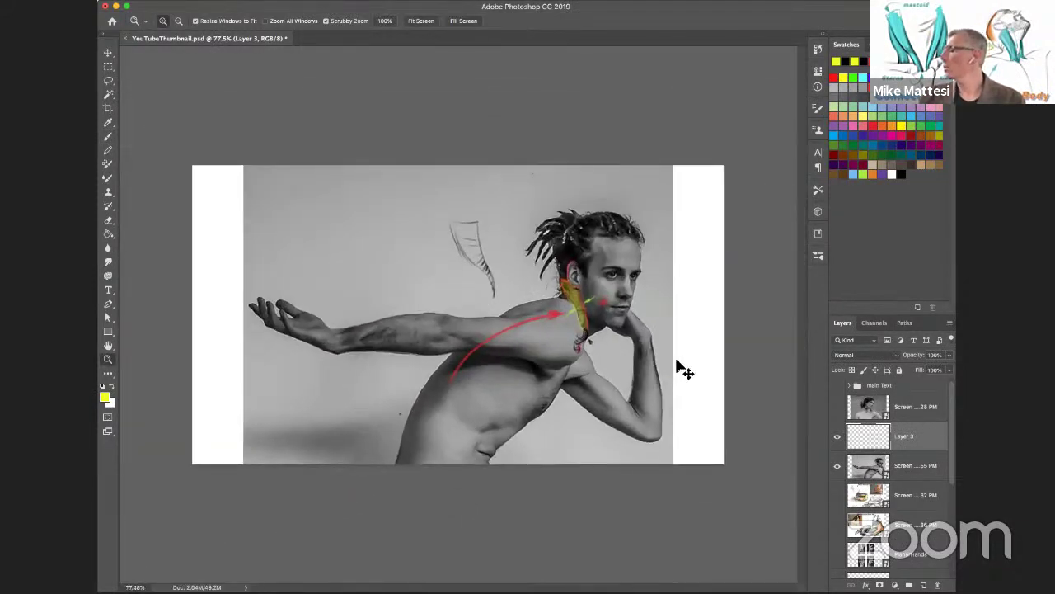
{"action": "left_click", "coordinate": [921, 465], "text": "shift"}
{"action": "left_click_drag", "start_coordinate": [615, 416], "coordinate": [377, 383]}
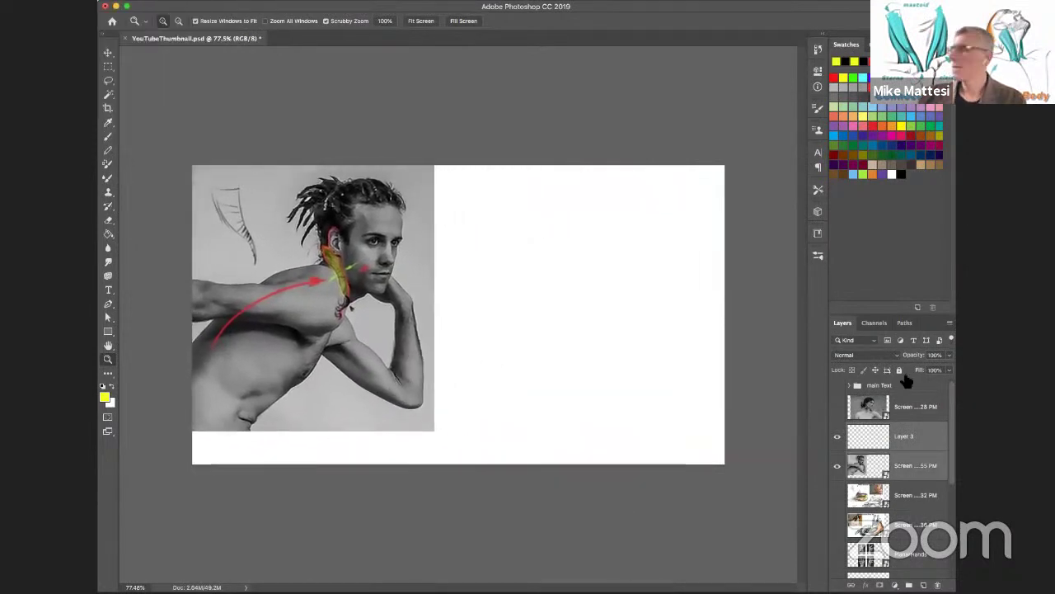
Hide the annotations on Layer 3 and add a new layer above it
{"action": "left_click", "coordinate": [926, 445]}
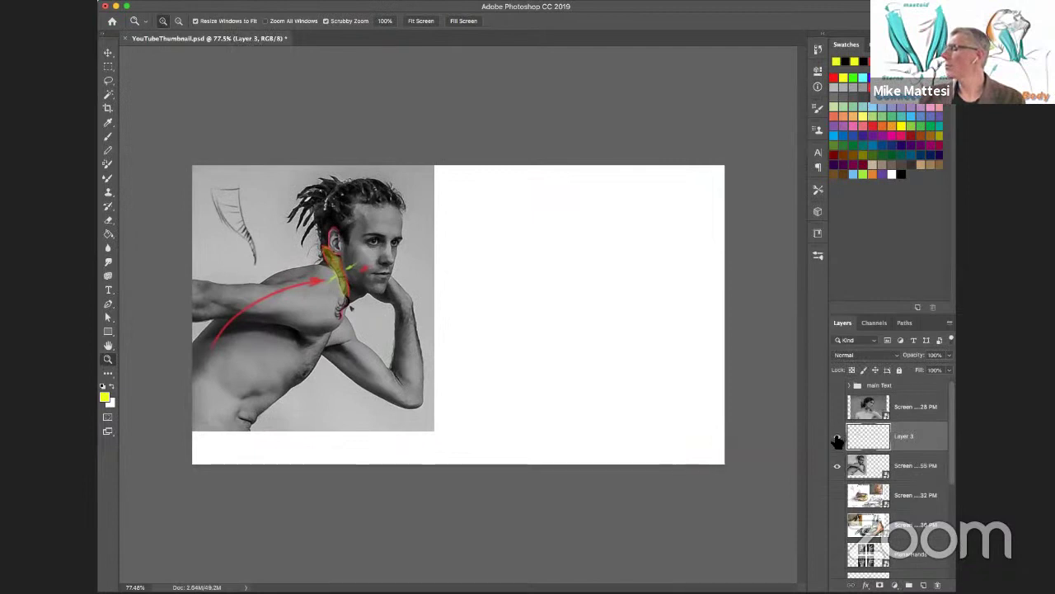
{"action": "left_click", "coordinate": [836, 436]}
{"action": "left_click", "coordinate": [923, 584]}
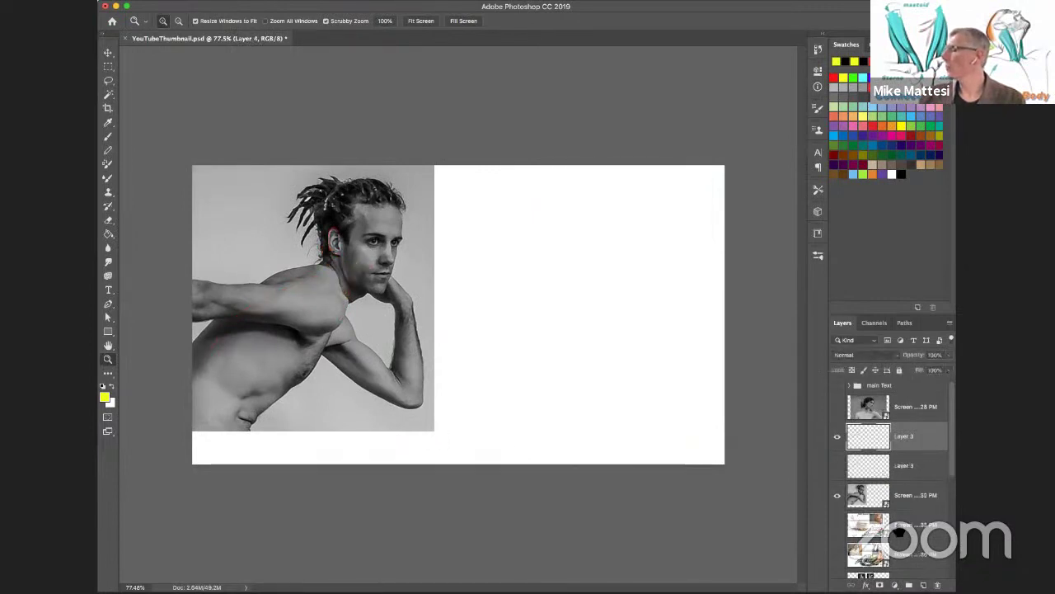
Sketch a black shoulder curve and the back and front lines of the neck beside the photo with a size 25 brush
{"action": "key", "text": "b"}
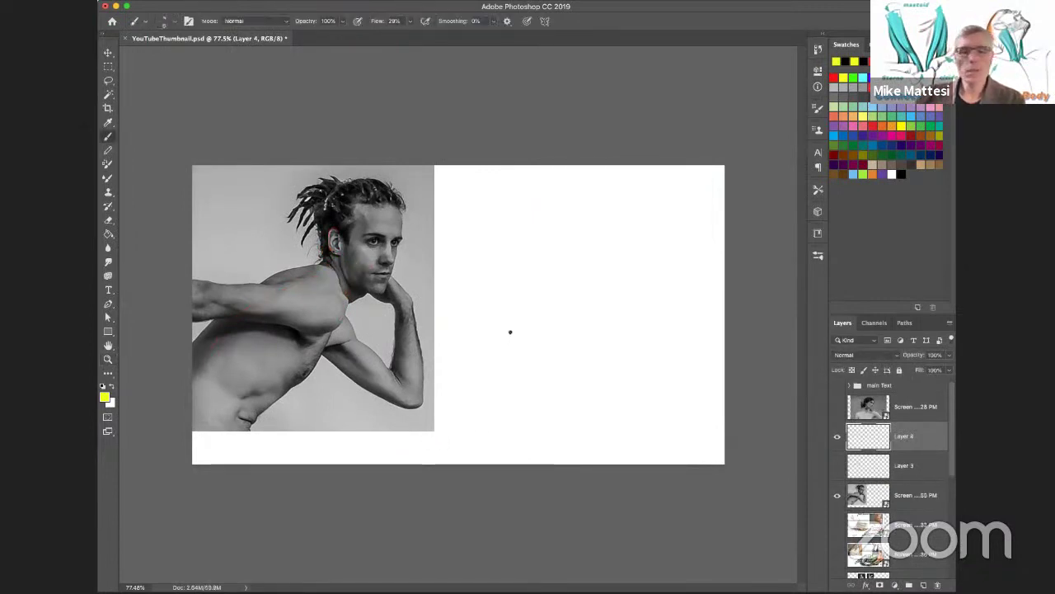
{"action": "key", "text": "d"}
{"action": "key", "text": "bracketright"}
{"action": "key", "text": "bracketright"}
{"action": "left_click_drag", "start_coordinate": [606, 312], "coordinate": [500, 348]}
{"action": "left_click_drag", "start_coordinate": [618, 315], "coordinate": [490, 368]}
{"action": "left_click_drag", "start_coordinate": [575, 311], "coordinate": [664, 305]}
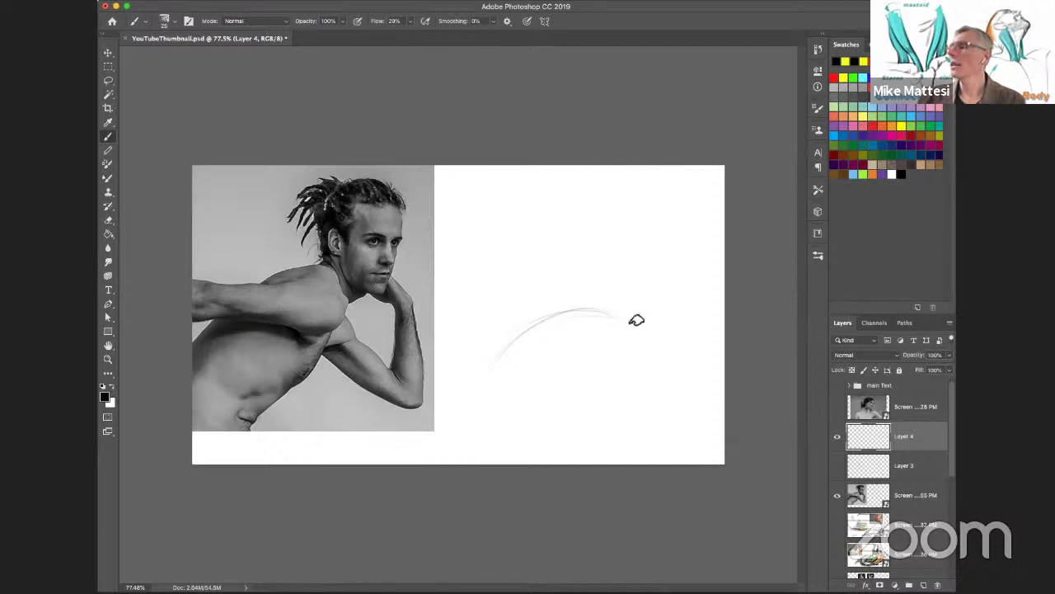
{"action": "left_click_drag", "start_coordinate": [624, 330], "coordinate": [664, 299]}
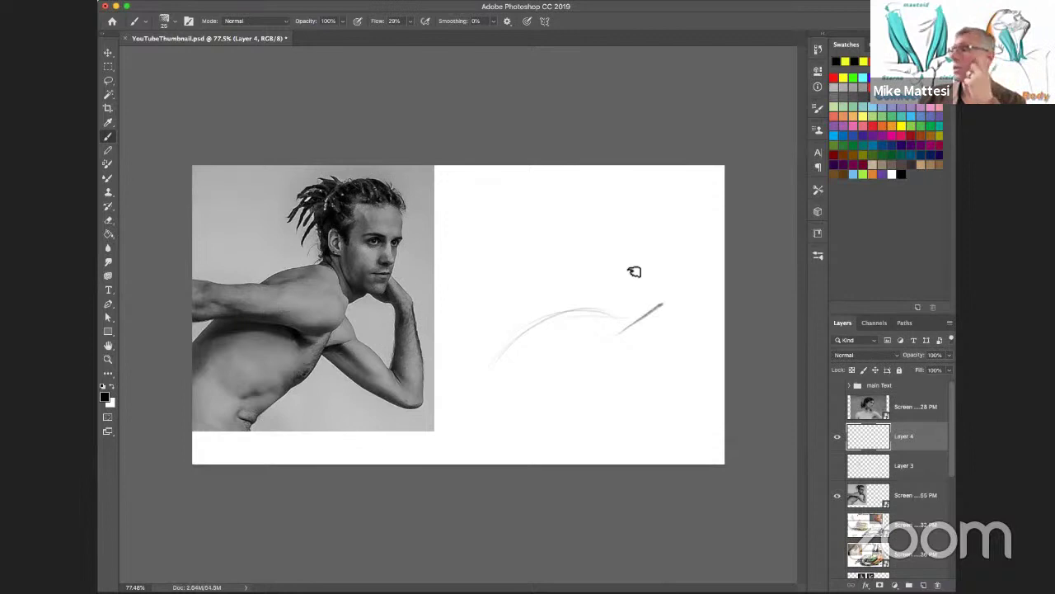
{"action": "left_click_drag", "start_coordinate": [624, 288], "coordinate": [575, 314]}
Try overlapping head ovals, a thick front neck contour, hatching and force arrows, and undo them back to the first neck lines
{"action": "mouse_move", "coordinate": [672, 298]}
{"action": "left_mouse_down"}
{"action": "mouse_move", "coordinate": [612, 366]}
{"action": "mouse_move", "coordinate": [669, 298]}
{"action": "mouse_move", "coordinate": [620, 340]}
{"action": "mouse_move", "coordinate": [611, 368]}
{"action": "mouse_move", "coordinate": [651, 334]}
{"action": "left_mouse_up"}
{"action": "mouse_move", "coordinate": [593, 256]}
{"action": "left_mouse_down"}
{"action": "mouse_move", "coordinate": [624, 330]}
{"action": "mouse_move", "coordinate": [618, 295]}
{"action": "mouse_move", "coordinate": [643, 318]}
{"action": "left_mouse_up"}
{"action": "left_click_drag", "start_coordinate": [630, 280], "coordinate": [651, 308]}
{"action": "mouse_move", "coordinate": [625, 257]}
{"action": "left_mouse_down"}
{"action": "mouse_move", "coordinate": [701, 247]}
{"action": "mouse_move", "coordinate": [672, 285]}
{"action": "mouse_move", "coordinate": [642, 182]}
{"action": "mouse_move", "coordinate": [698, 284]}
{"action": "mouse_move", "coordinate": [686, 181]}
{"action": "mouse_move", "coordinate": [677, 318]}
{"action": "left_mouse_up"}
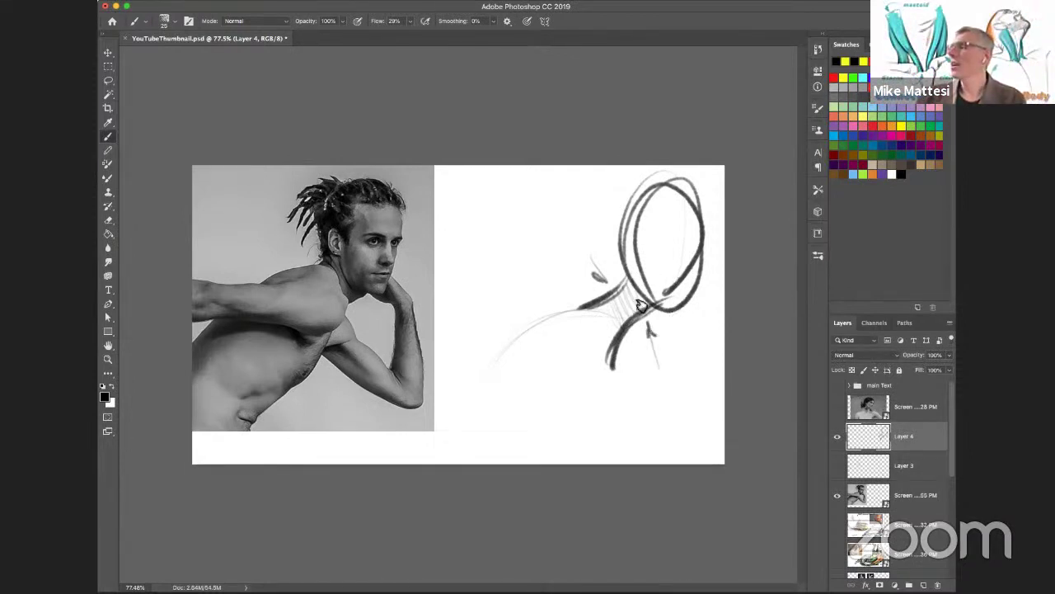
{"action": "key", "text": "super+z"}
{"action": "key", "text": "super+z"}
{"action": "key", "text": "super+z"}
{"action": "key", "text": "super+z"}
{"action": "key", "text": "super+z"}
{"action": "key", "text": "super+z"}
{"action": "key", "text": "super+z"}
{"action": "key", "text": "super+z"}
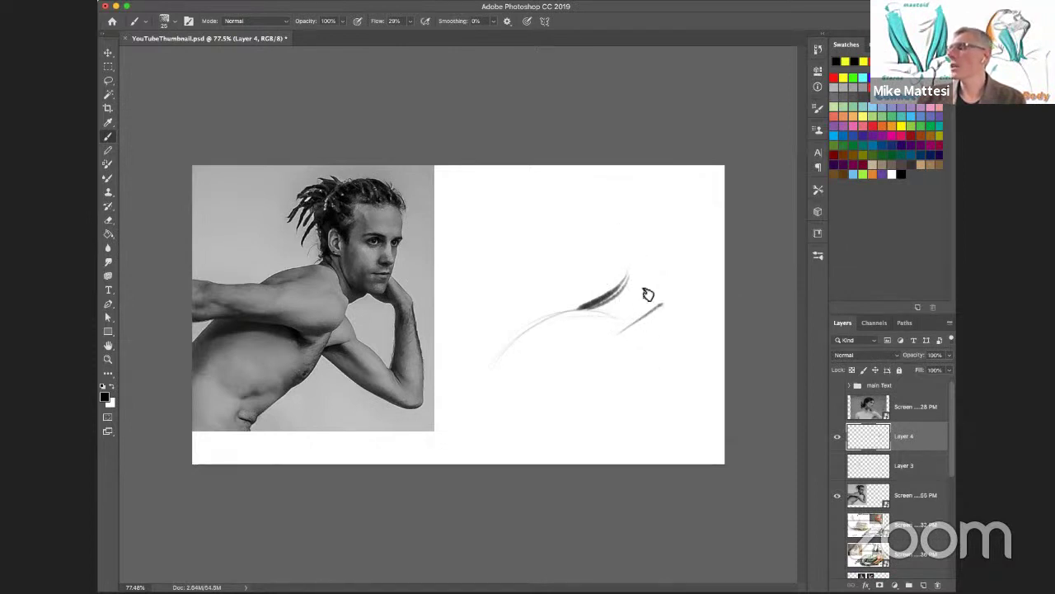
Add the thick black front neck contour, a small chin oval and a heavy angular line for the back of the neck
{"action": "mouse_move", "coordinate": [619, 252]}
{"action": "left_mouse_down"}
{"action": "mouse_move", "coordinate": [642, 316]}
{"action": "mouse_move", "coordinate": [638, 264]}
{"action": "mouse_move", "coordinate": [610, 355]}
{"action": "mouse_move", "coordinate": [643, 277]}
{"action": "mouse_move", "coordinate": [603, 363]}
{"action": "mouse_move", "coordinate": [646, 325]}
{"action": "mouse_move", "coordinate": [658, 291]}
{"action": "mouse_move", "coordinate": [652, 325]}
{"action": "mouse_move", "coordinate": [673, 304]}
{"action": "mouse_move", "coordinate": [644, 323]}
{"action": "mouse_move", "coordinate": [645, 282]}
{"action": "mouse_move", "coordinate": [629, 336]}
{"action": "mouse_move", "coordinate": [634, 343]}
{"action": "mouse_move", "coordinate": [668, 276]}
{"action": "left_mouse_up"}
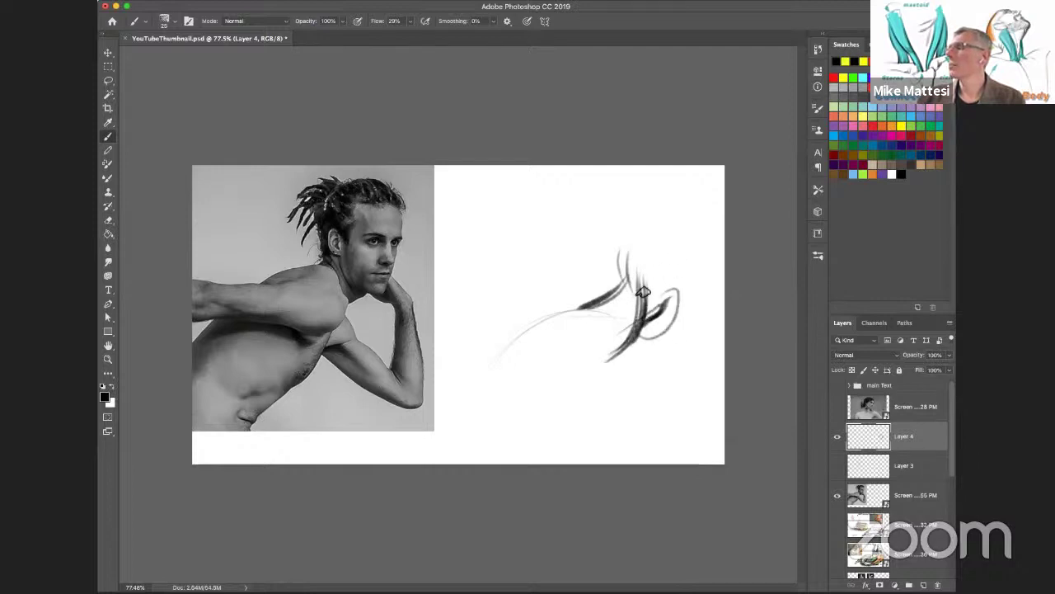
{"action": "mouse_move", "coordinate": [613, 289]}
{"action": "left_mouse_down"}
{"action": "mouse_move", "coordinate": [625, 285]}
{"action": "mouse_move", "coordinate": [593, 305]}
{"action": "left_mouse_up"}
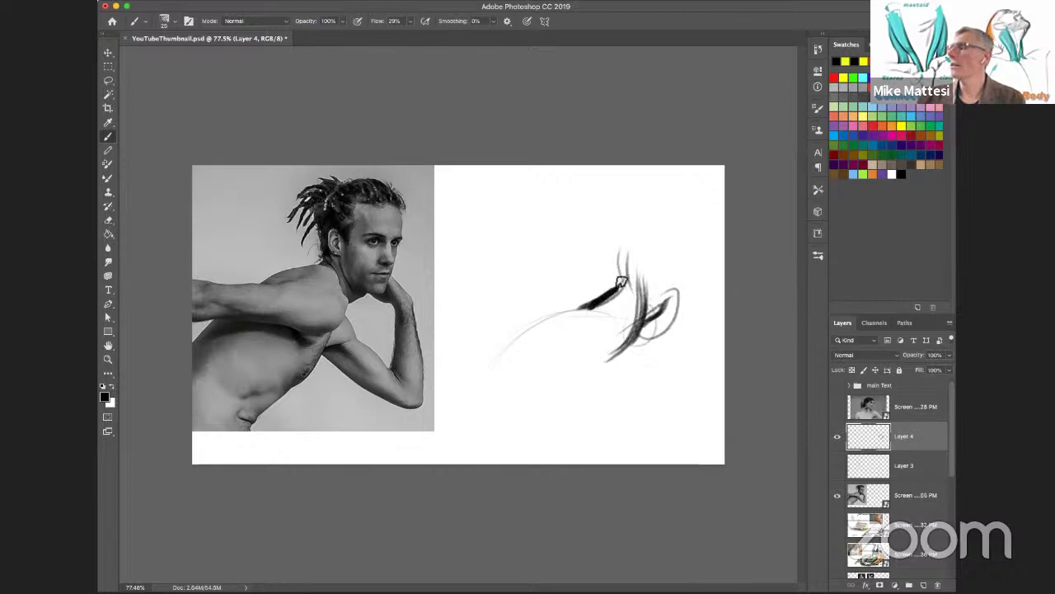
{"action": "left_click_drag", "start_coordinate": [620, 216], "coordinate": [617, 285]}
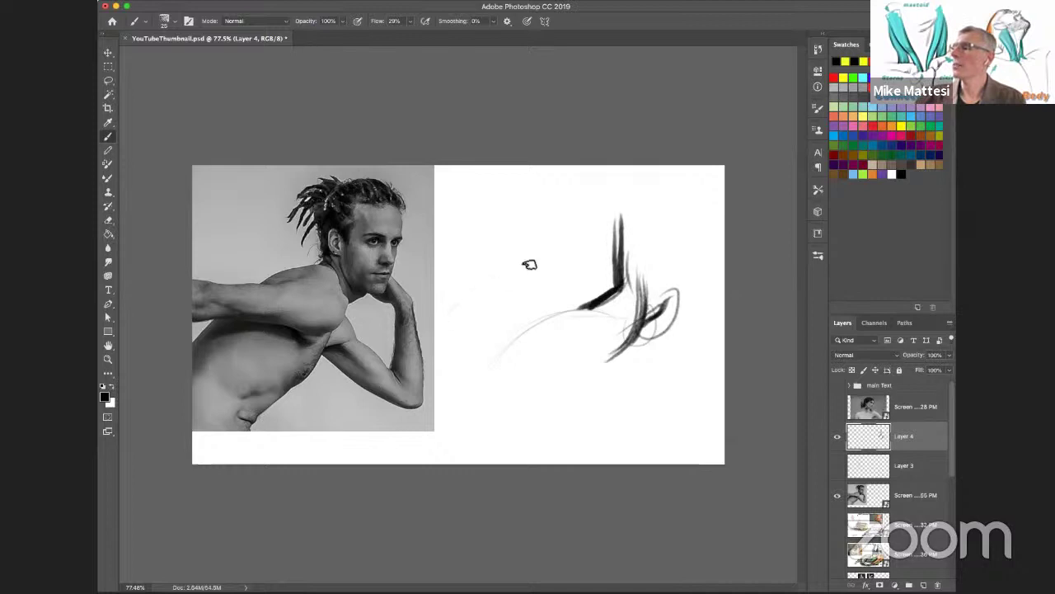
Sketch a second, smaller black neck diagram above the first with a shoulder curve, front and back neck lines and an angular jaw stroke
{"action": "left_click_drag", "start_coordinate": [446, 318], "coordinate": [525, 269]}
{"action": "left_click_drag", "start_coordinate": [586, 234], "coordinate": [527, 291]}
{"action": "mouse_move", "coordinate": [445, 313]}
{"action": "left_mouse_down"}
{"action": "mouse_move", "coordinate": [524, 243]}
{"action": "mouse_move", "coordinate": [517, 266]}
{"action": "mouse_move", "coordinate": [451, 299]}
{"action": "left_mouse_up"}
{"action": "left_click_drag", "start_coordinate": [561, 233], "coordinate": [528, 305]}
{"action": "mouse_move", "coordinate": [559, 266]}
{"action": "left_mouse_down"}
{"action": "mouse_move", "coordinate": [533, 301]}
{"action": "mouse_move", "coordinate": [541, 286]}
{"action": "left_mouse_up"}
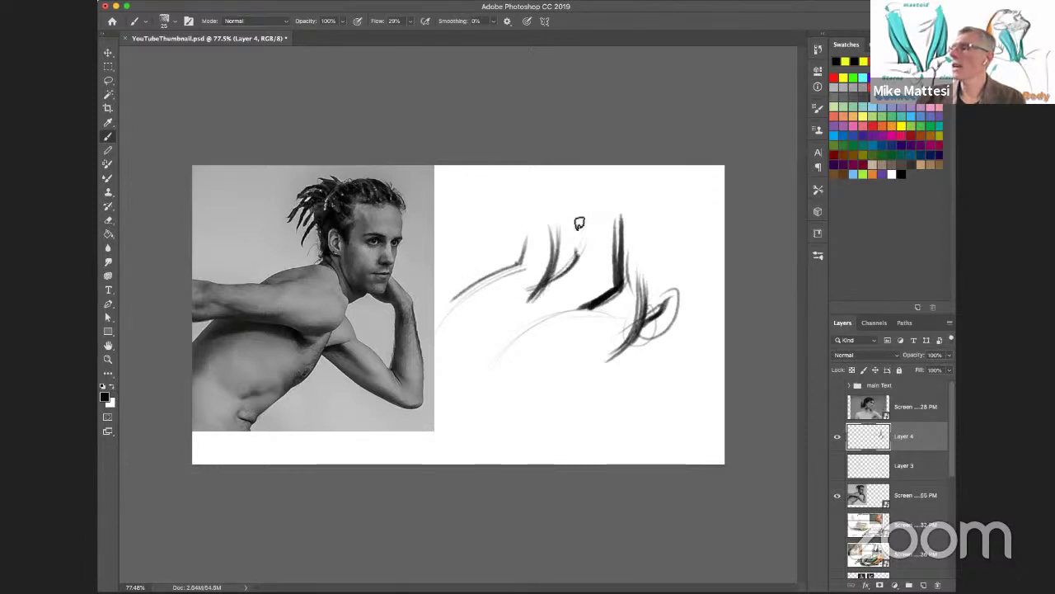
{"action": "mouse_move", "coordinate": [545, 217]}
{"action": "left_mouse_down"}
{"action": "mouse_move", "coordinate": [551, 251]}
{"action": "mouse_move", "coordinate": [548, 239]}
{"action": "mouse_move", "coordinate": [585, 266]}
{"action": "left_mouse_up"}
{"action": "mouse_move", "coordinate": [596, 202]}
{"action": "left_mouse_down"}
{"action": "mouse_move", "coordinate": [598, 256]}
{"action": "mouse_move", "coordinate": [576, 265]}
{"action": "left_mouse_up"}
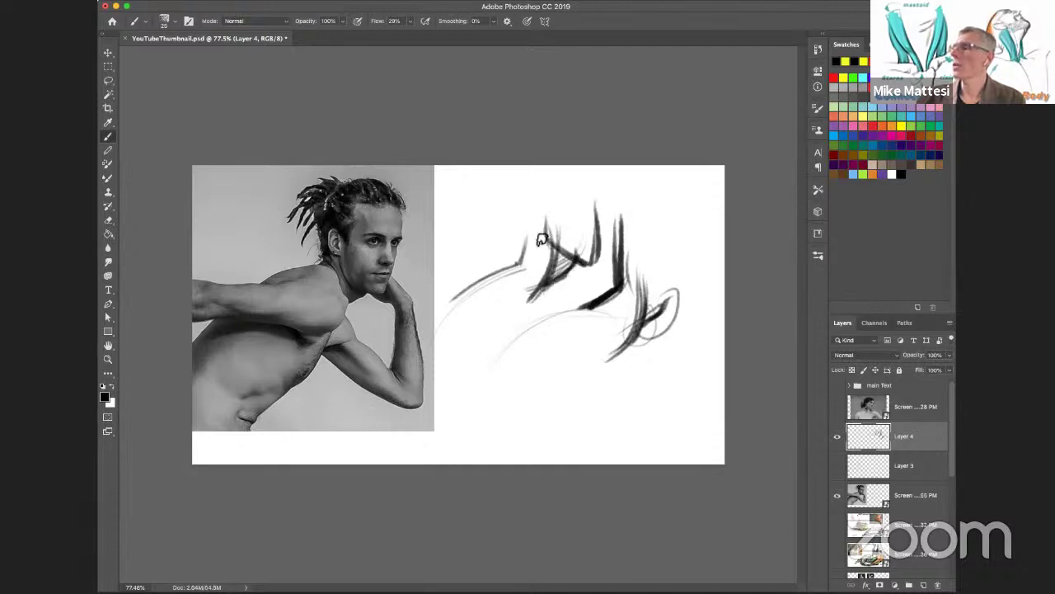
Mark the second diagram in red with a top loop, a hatched neck, a thick front stroke and a force arrow along the shoulder
{"action": "left_click", "coordinate": [879, 120]}
{"action": "mouse_move", "coordinate": [541, 246]}
{"action": "left_mouse_down"}
{"action": "mouse_move", "coordinate": [536, 236]}
{"action": "mouse_move", "coordinate": [523, 250]}
{"action": "mouse_move", "coordinate": [541, 254]}
{"action": "mouse_move", "coordinate": [536, 273]}
{"action": "mouse_move", "coordinate": [515, 278]}
{"action": "mouse_move", "coordinate": [533, 297]}
{"action": "left_mouse_up"}
{"action": "mouse_move", "coordinate": [560, 232]}
{"action": "left_mouse_down"}
{"action": "mouse_move", "coordinate": [534, 301]}
{"action": "mouse_move", "coordinate": [556, 235]}
{"action": "mouse_move", "coordinate": [538, 220]}
{"action": "mouse_move", "coordinate": [544, 203]}
{"action": "mouse_move", "coordinate": [563, 232]}
{"action": "left_mouse_up"}
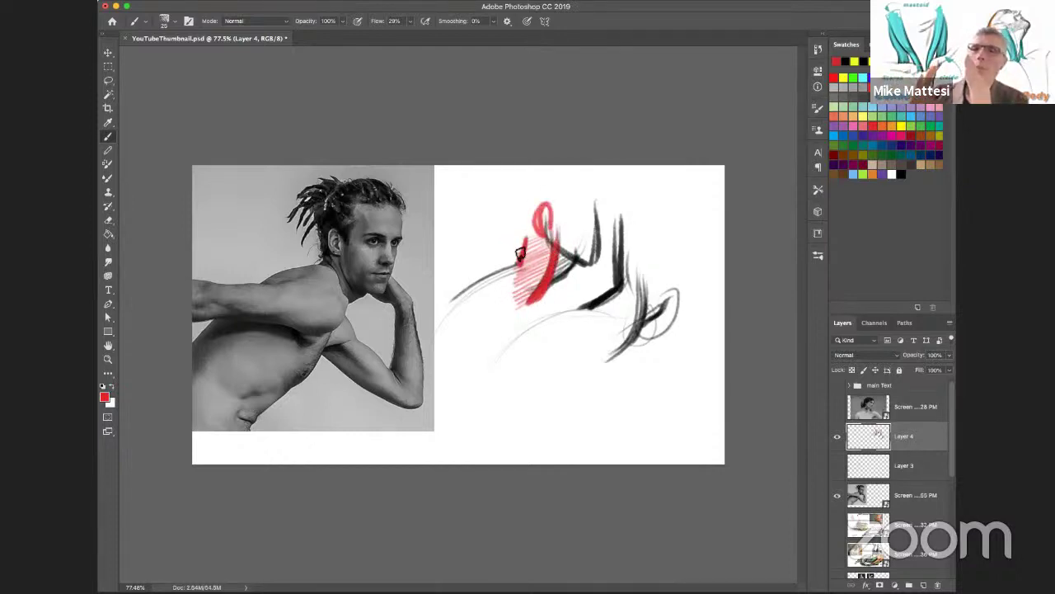
{"action": "mouse_move", "coordinate": [438, 358]}
{"action": "left_mouse_down"}
{"action": "mouse_move", "coordinate": [499, 287]}
{"action": "mouse_move", "coordinate": [486, 298]}
{"action": "mouse_move", "coordinate": [502, 309]}
{"action": "mouse_move", "coordinate": [531, 262]}
{"action": "mouse_move", "coordinate": [512, 282]}
{"action": "left_mouse_up"}
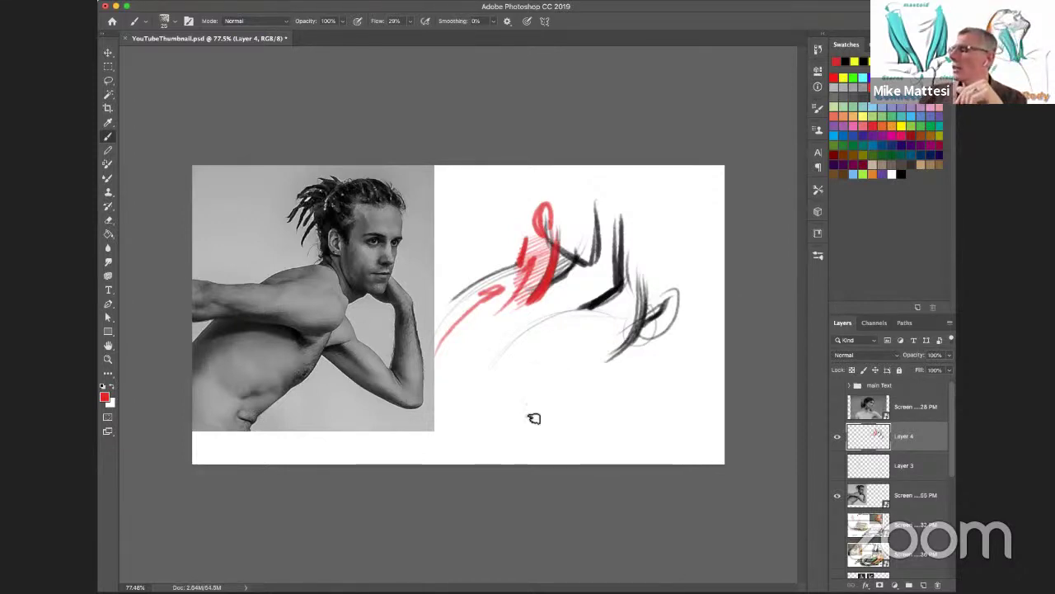
Start a third diagram below with a red shoulder curve and front neck stroke, crossed by a blue line ending in a dot
{"action": "mouse_move", "coordinate": [550, 399]}
{"action": "left_mouse_down"}
{"action": "mouse_move", "coordinate": [480, 445]}
{"action": "mouse_move", "coordinate": [552, 401]}
{"action": "mouse_move", "coordinate": [580, 399]}
{"action": "mouse_move", "coordinate": [600, 323]}
{"action": "mouse_move", "coordinate": [578, 406]}
{"action": "left_mouse_up"}
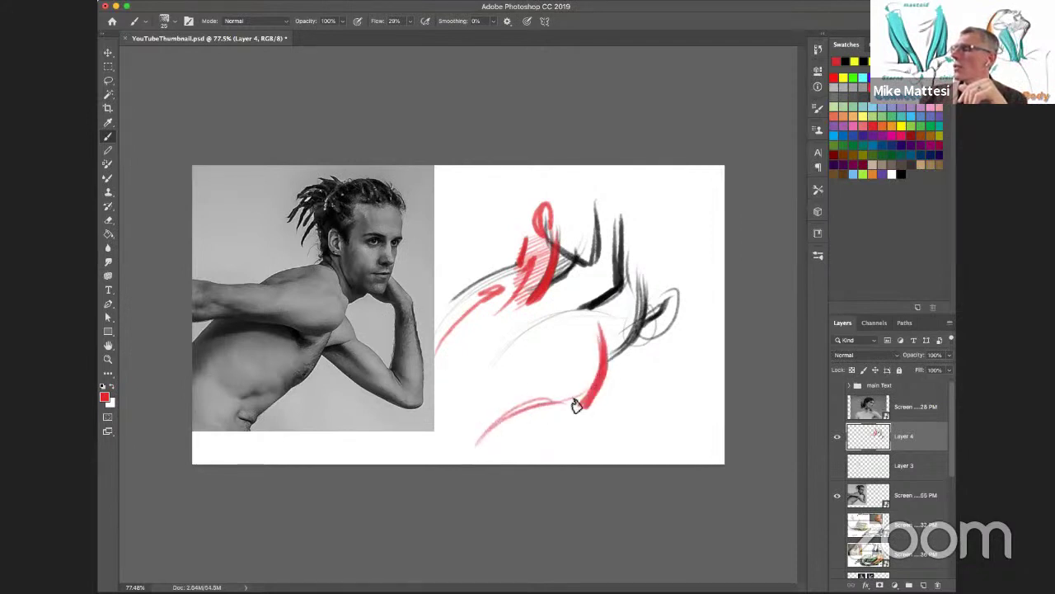
{"action": "left_click", "coordinate": [920, 119]}
{"action": "mouse_move", "coordinate": [563, 356]}
{"action": "left_mouse_down"}
{"action": "mouse_move", "coordinate": [572, 428]}
{"action": "mouse_move", "coordinate": [576, 402]}
{"action": "mouse_move", "coordinate": [569, 437]}
{"action": "left_mouse_up"}
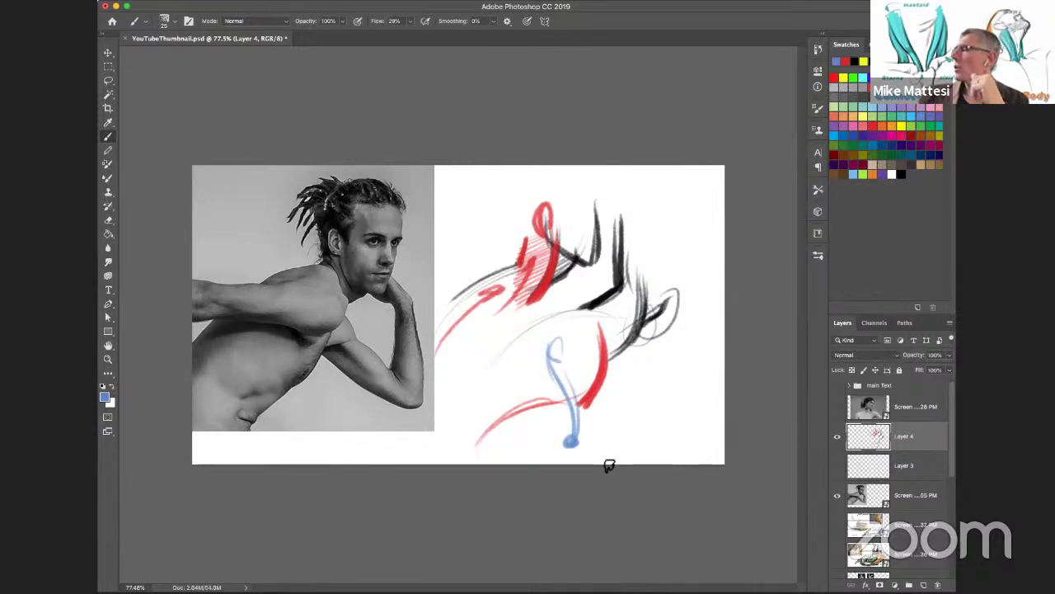
Trace the third diagram's shoulder curve in black, add arrowheads on the blue line, and undo the heavy looped contour tried over it
{"action": "key", "text": "d"}
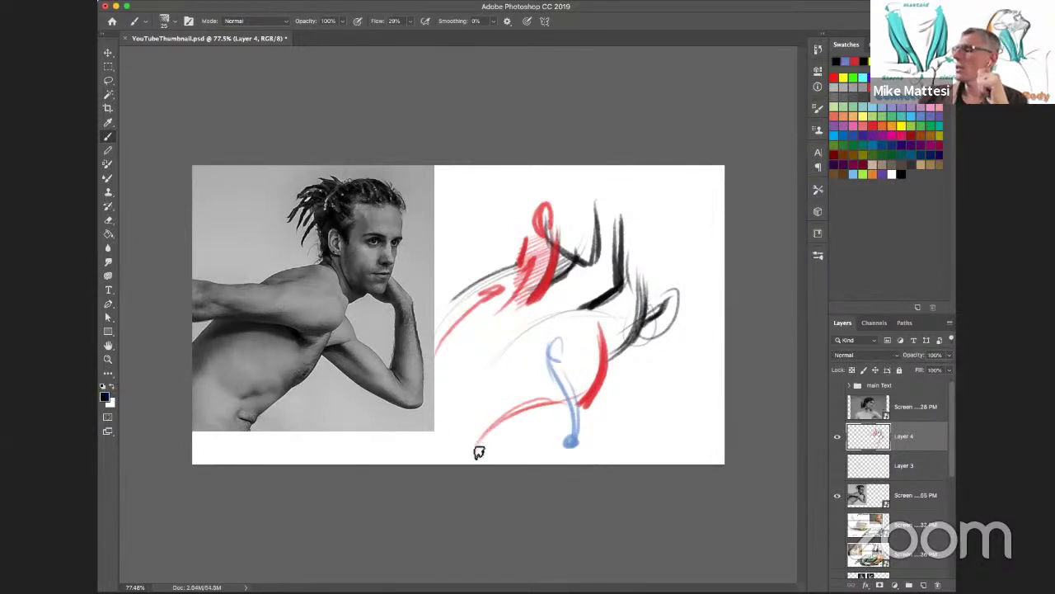
{"action": "mouse_move", "coordinate": [480, 450]}
{"action": "left_mouse_down"}
{"action": "mouse_move", "coordinate": [528, 408]}
{"action": "mouse_move", "coordinate": [595, 383]}
{"action": "mouse_move", "coordinate": [614, 327]}
{"action": "mouse_move", "coordinate": [536, 308]}
{"action": "mouse_move", "coordinate": [531, 341]}
{"action": "mouse_move", "coordinate": [562, 382]}
{"action": "mouse_move", "coordinate": [570, 453]}
{"action": "left_mouse_up"}
{"action": "mouse_move", "coordinate": [513, 409]}
{"action": "left_mouse_down"}
{"action": "mouse_move", "coordinate": [545, 316]}
{"action": "mouse_move", "coordinate": [567, 444]}
{"action": "left_mouse_up"}
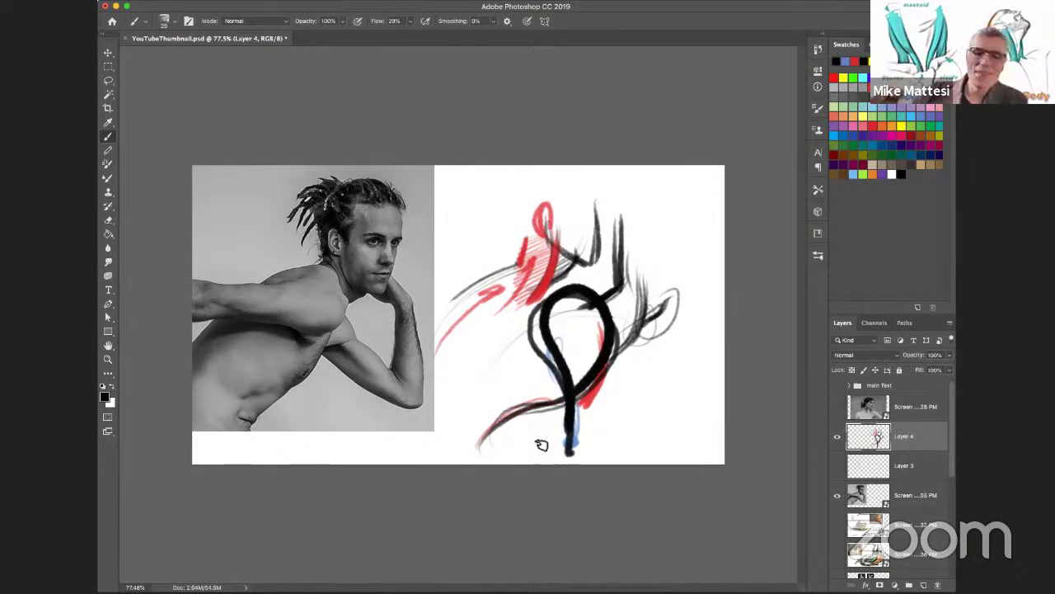
{"action": "key", "text": "super+z"}
{"action": "key", "text": "super+z"}
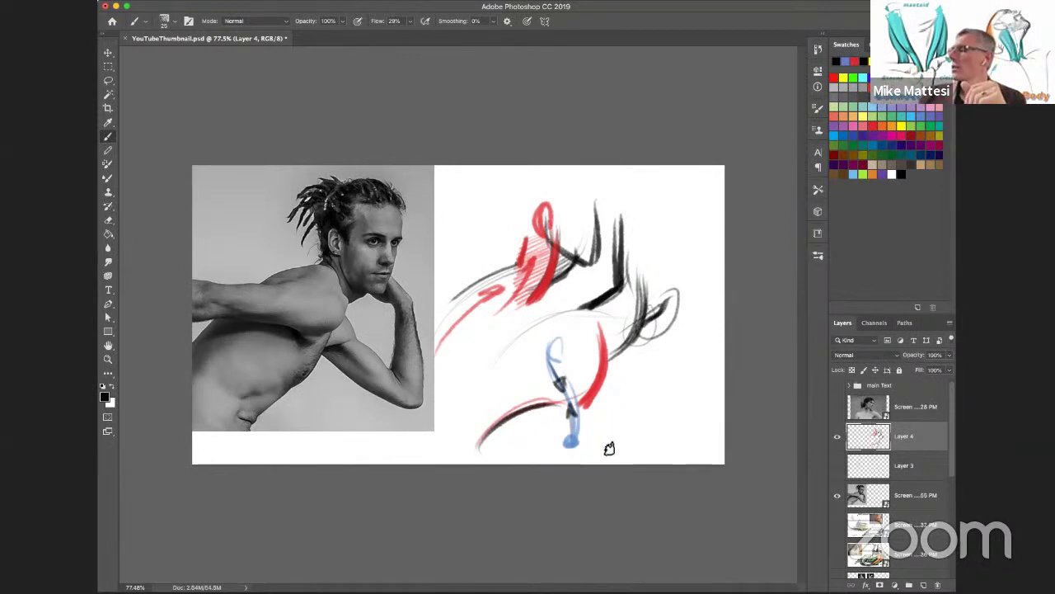
Sketch a fourth black diagram with a shoulder arrow, a curved neck arrow, hatching and a second thick curve continuing upward
{"action": "mouse_move", "coordinate": [598, 447]}
{"action": "left_mouse_down"}
{"action": "mouse_move", "coordinate": [670, 390]}
{"action": "mouse_move", "coordinate": [657, 400]}
{"action": "left_mouse_up"}
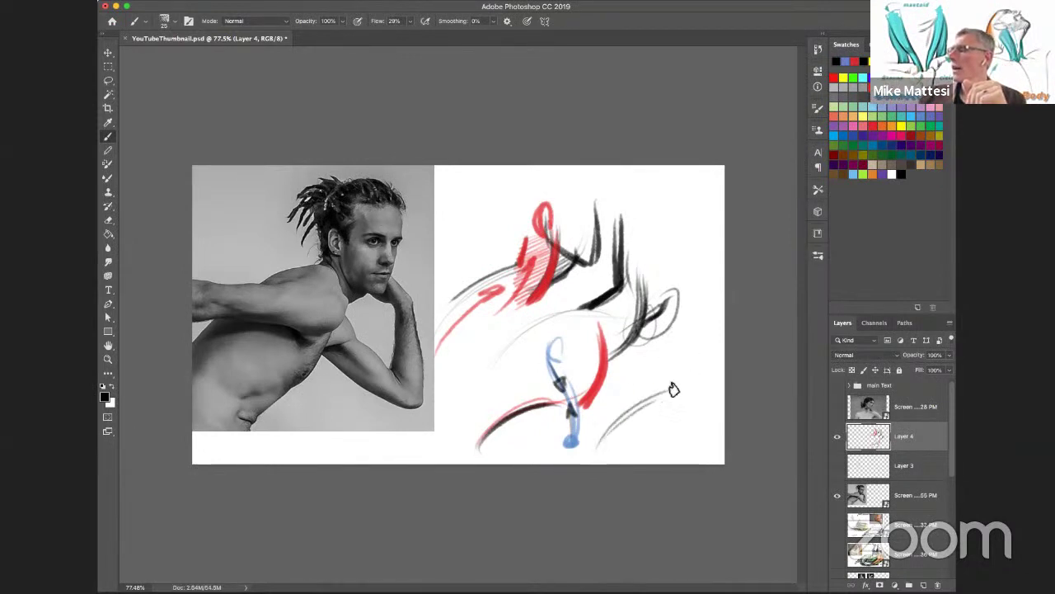
{"action": "left_click_drag", "start_coordinate": [669, 356], "coordinate": [675, 430]}
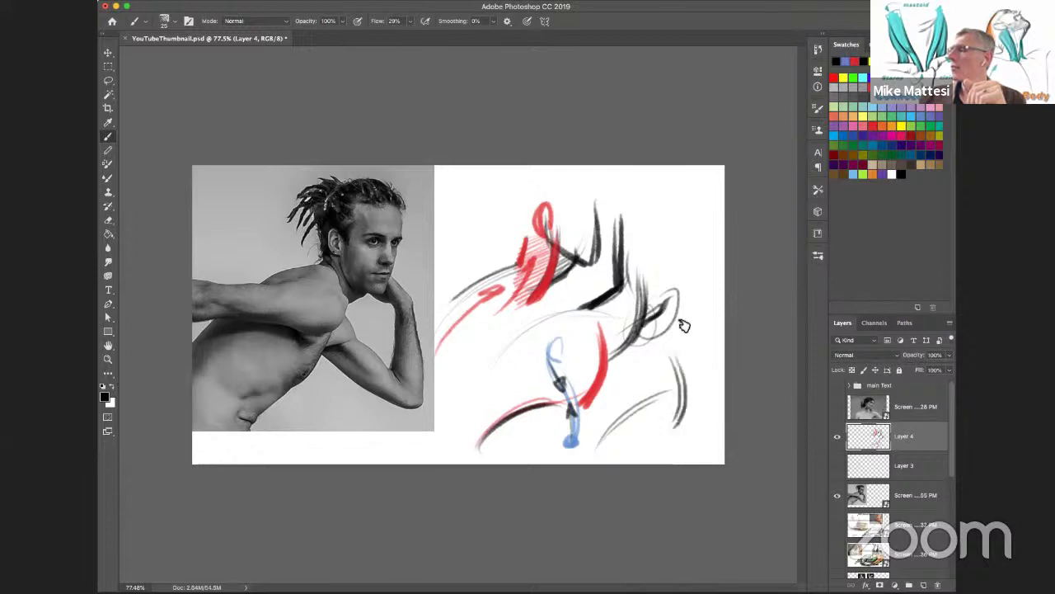
{"action": "mouse_move", "coordinate": [673, 357]}
{"action": "left_mouse_down"}
{"action": "mouse_move", "coordinate": [671, 373]}
{"action": "mouse_move", "coordinate": [681, 372]}
{"action": "left_mouse_up"}
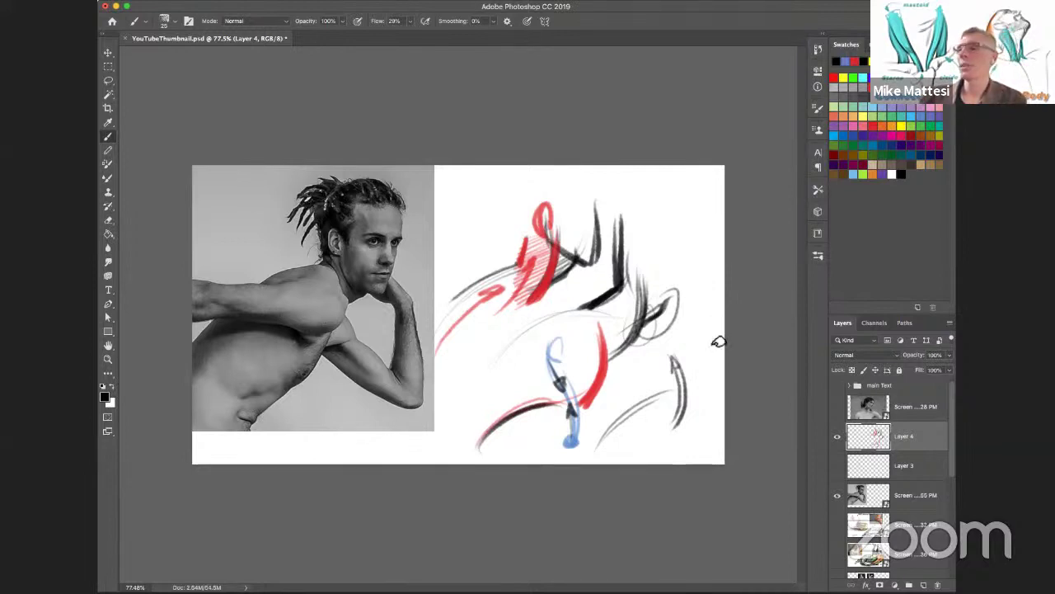
{"action": "left_click_drag", "start_coordinate": [603, 447], "coordinate": [649, 405]}
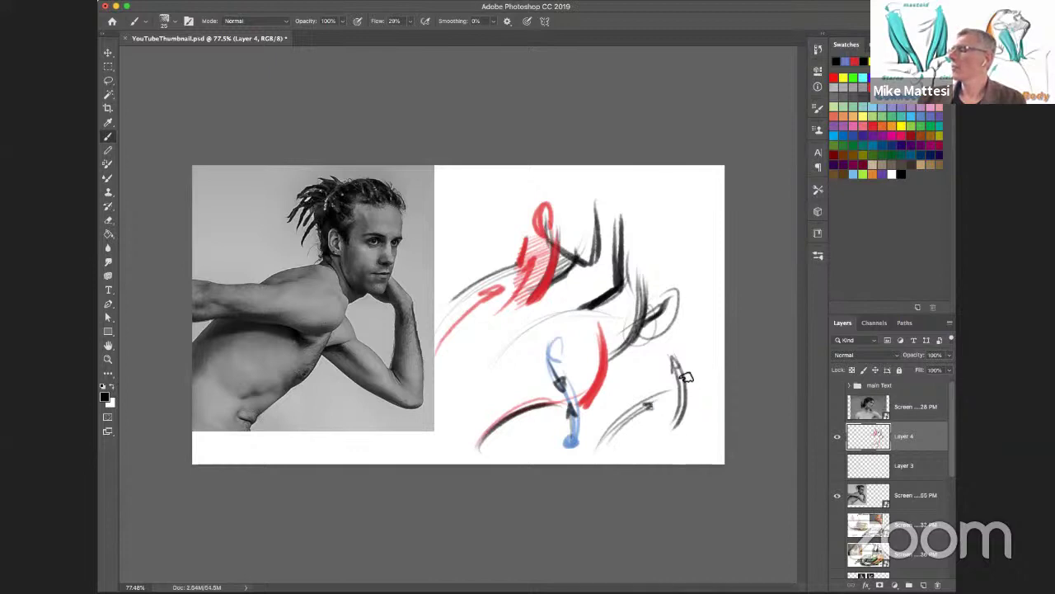
{"action": "mouse_move", "coordinate": [685, 358]}
{"action": "left_mouse_down"}
{"action": "mouse_move", "coordinate": [692, 404]}
{"action": "mouse_move", "coordinate": [690, 359]}
{"action": "mouse_move", "coordinate": [695, 402]}
{"action": "mouse_move", "coordinate": [709, 380]}
{"action": "left_mouse_up"}
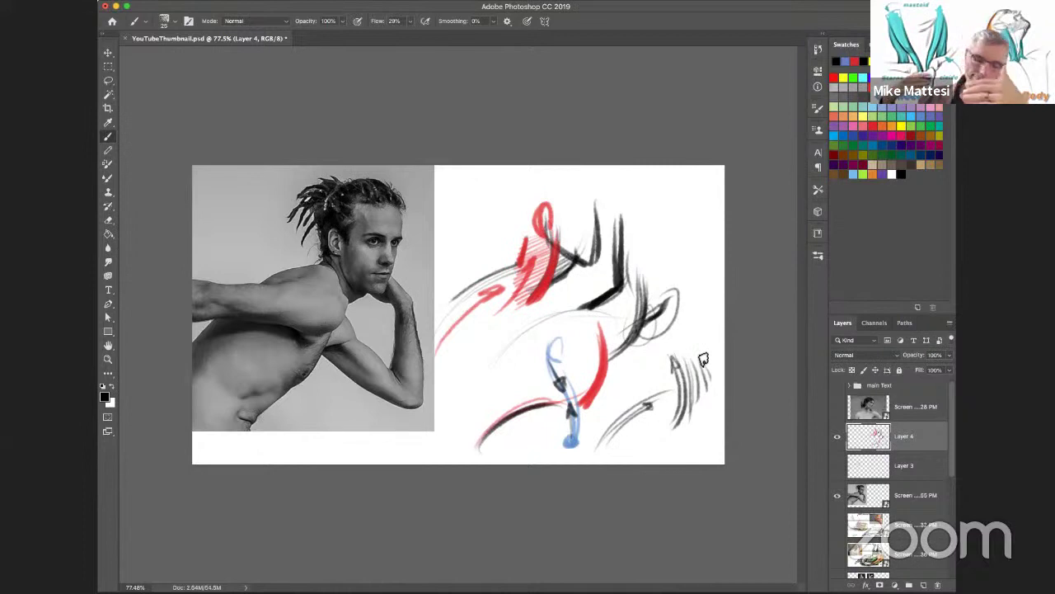
{"action": "mouse_move", "coordinate": [667, 351]}
{"action": "left_mouse_down"}
{"action": "mouse_move", "coordinate": [679, 423]}
{"action": "mouse_move", "coordinate": [682, 356]}
{"action": "mouse_move", "coordinate": [691, 409]}
{"action": "mouse_move", "coordinate": [709, 367]}
{"action": "left_mouse_up"}
{"action": "mouse_move", "coordinate": [706, 313]}
{"action": "left_mouse_down"}
{"action": "mouse_move", "coordinate": [694, 378]}
{"action": "mouse_move", "coordinate": [695, 299]}
{"action": "mouse_move", "coordinate": [698, 378]}
{"action": "mouse_move", "coordinate": [717, 328]}
{"action": "left_mouse_up"}
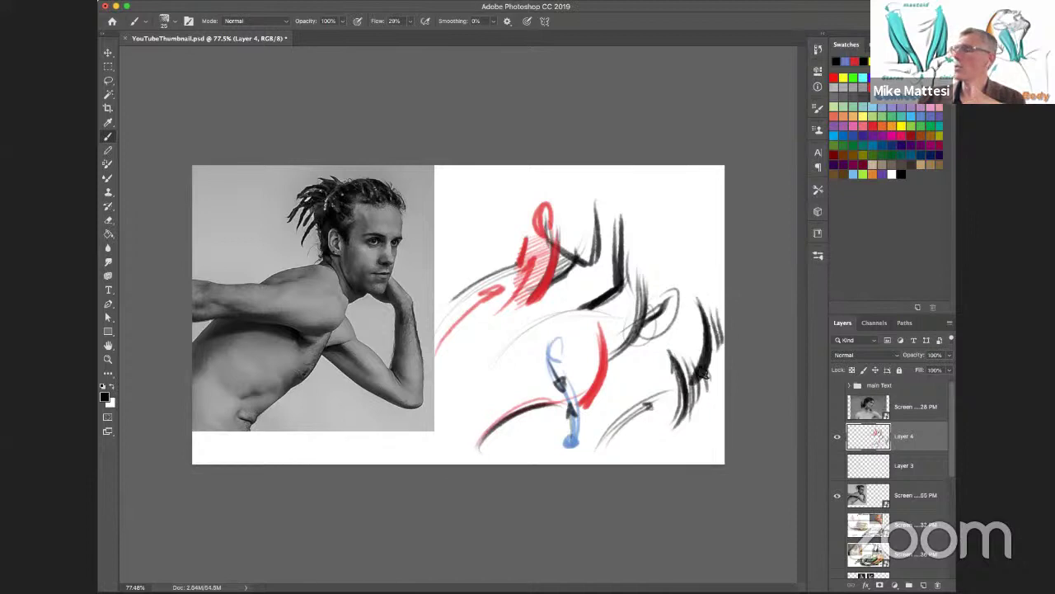
Shift the whole sketch slightly left, cap the upper curve with a short crossbar and handwrite "End" beside it
{"action": "left_click_drag", "start_coordinate": [693, 402], "coordinate": [666, 392]}
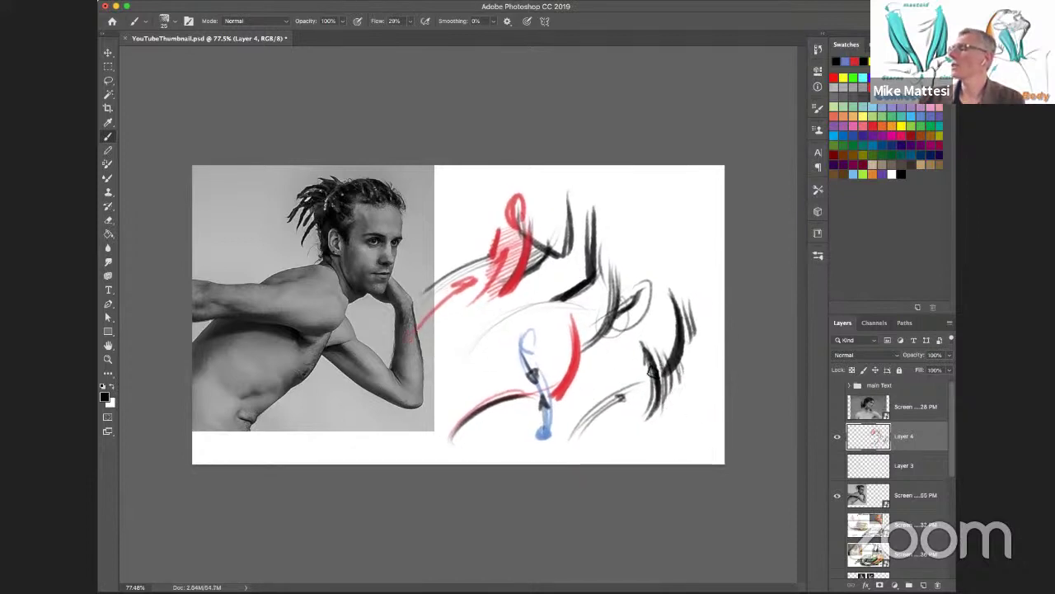
{"action": "left_click_drag", "start_coordinate": [691, 288], "coordinate": [651, 288]}
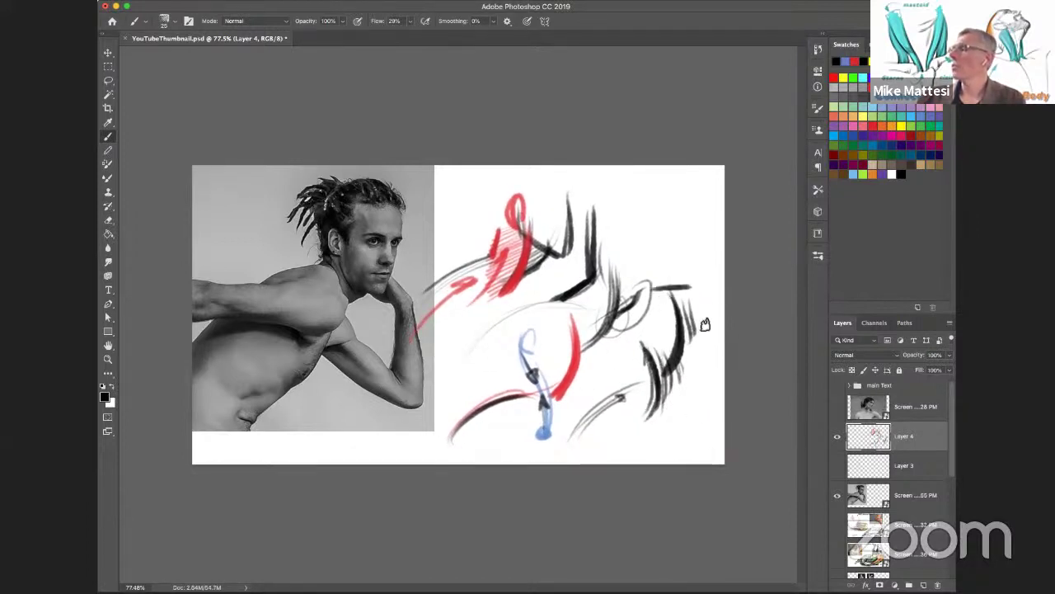
{"action": "left_click_drag", "start_coordinate": [702, 312], "coordinate": [699, 326]}
{"action": "left_click_drag", "start_coordinate": [701, 313], "coordinate": [723, 324]}
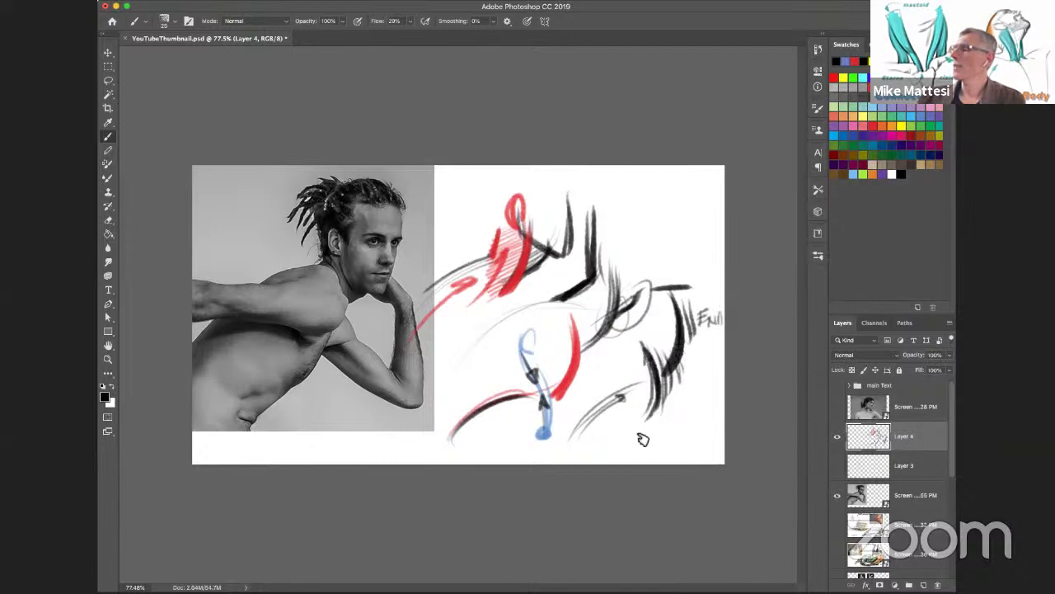
Draw two long overlapping force arrows sweeping upward through the fourth diagram, one passing the crossbar
{"action": "mouse_move", "coordinate": [636, 443]}
{"action": "left_mouse_down"}
{"action": "mouse_move", "coordinate": [644, 319]}
{"action": "mouse_move", "coordinate": [623, 292]}
{"action": "left_mouse_up"}
{"action": "mouse_move", "coordinate": [650, 434]}
{"action": "left_mouse_down"}
{"action": "mouse_move", "coordinate": [643, 239]}
{"action": "mouse_move", "coordinate": [658, 254]}
{"action": "left_mouse_up"}
{"action": "left_click_drag", "start_coordinate": [628, 289], "coordinate": [634, 309]}
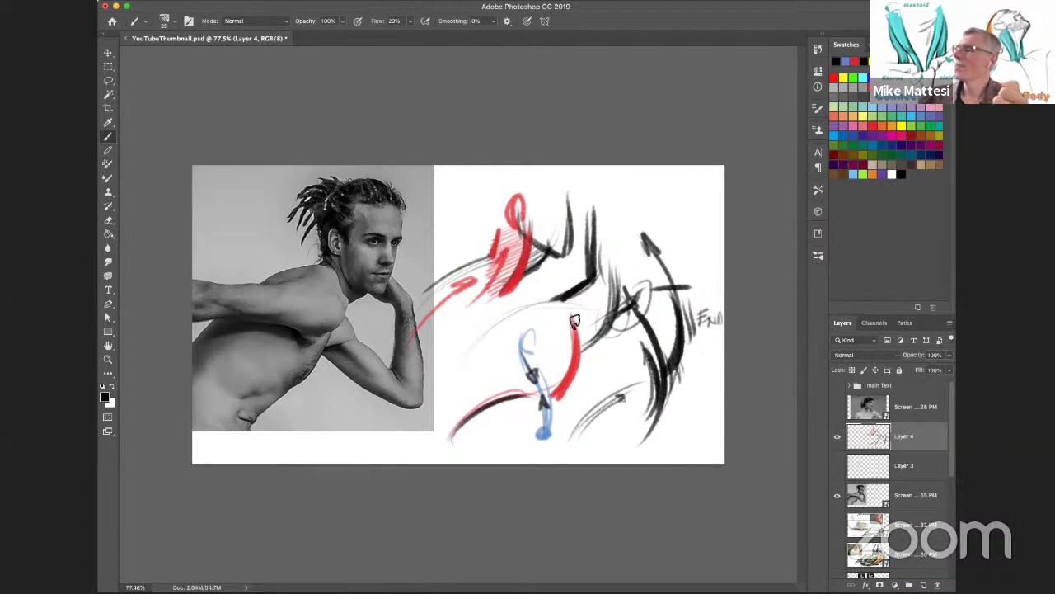
Reinforce the third diagram in black with a looped contour running down to the blue dot and a force arrow beneath the shoulder
{"action": "mouse_move", "coordinate": [567, 307]}
{"action": "left_mouse_down"}
{"action": "mouse_move", "coordinate": [545, 298]}
{"action": "mouse_move", "coordinate": [507, 317]}
{"action": "mouse_move", "coordinate": [504, 350]}
{"action": "mouse_move", "coordinate": [532, 372]}
{"action": "mouse_move", "coordinate": [544, 431]}
{"action": "left_mouse_up"}
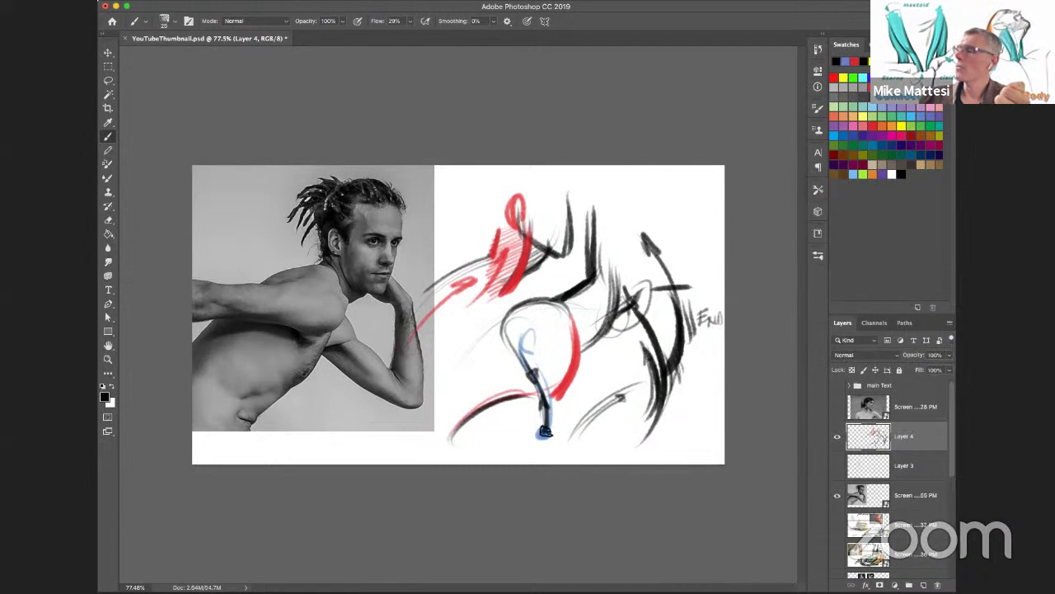
{"action": "mouse_move", "coordinate": [569, 309]}
{"action": "left_mouse_down"}
{"action": "mouse_move", "coordinate": [495, 319]}
{"action": "mouse_move", "coordinate": [544, 445]}
{"action": "left_mouse_up"}
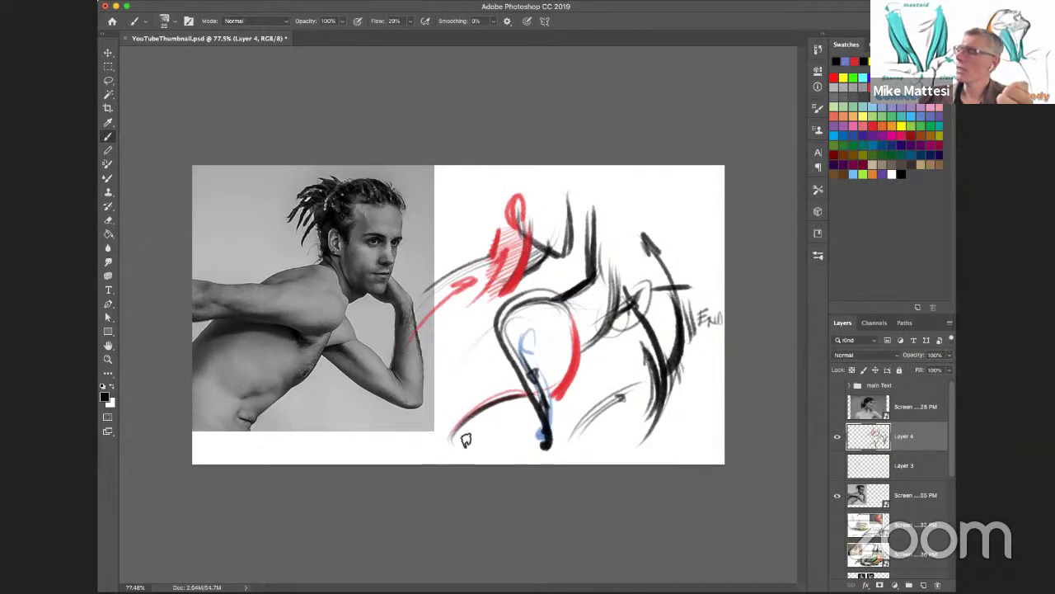
{"action": "left_click_drag", "start_coordinate": [461, 451], "coordinate": [516, 401]}
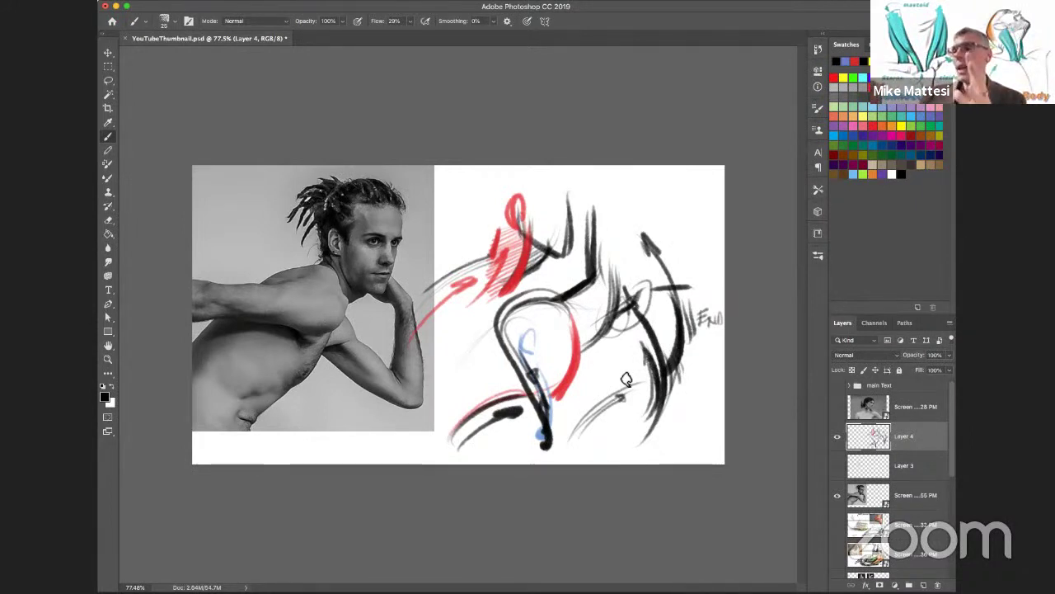
Hide the man's photo and Layer 4, show the woman's photo and move it toward the canvas's upper-left corner
{"action": "left_click", "coordinate": [837, 495]}
{"action": "left_click", "coordinate": [837, 435]}
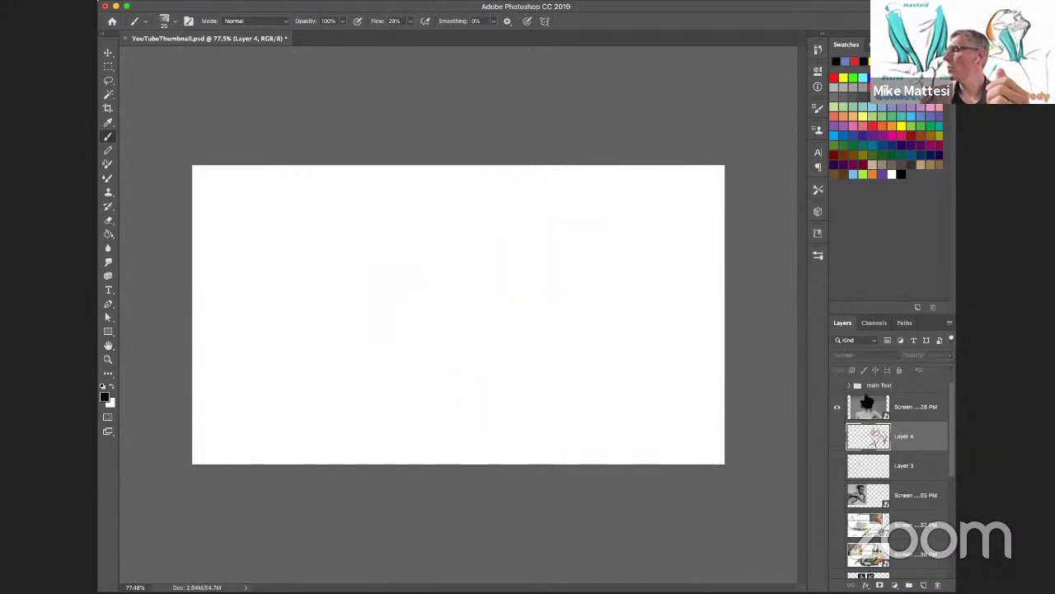
{"action": "left_click", "coordinate": [837, 407]}
{"action": "left_click", "coordinate": [925, 406]}
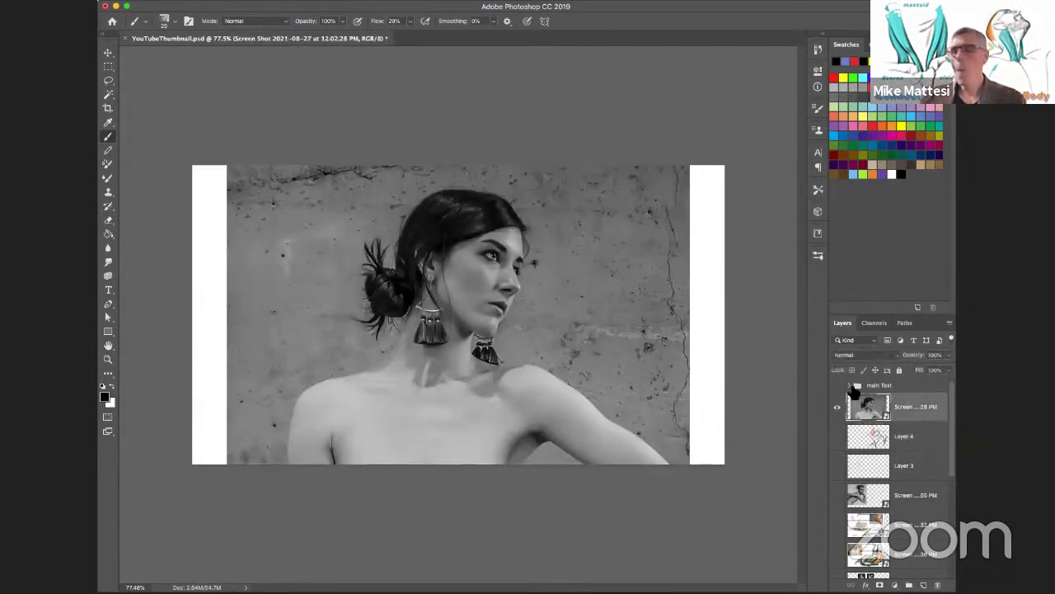
{"action": "mouse_move", "coordinate": [621, 418]}
{"action": "left_mouse_down"}
{"action": "mouse_move", "coordinate": [540, 386]}
{"action": "mouse_move", "coordinate": [518, 360]}
{"action": "mouse_move", "coordinate": [474, 387]}
{"action": "mouse_move", "coordinate": [477, 373]}
{"action": "left_mouse_up"}
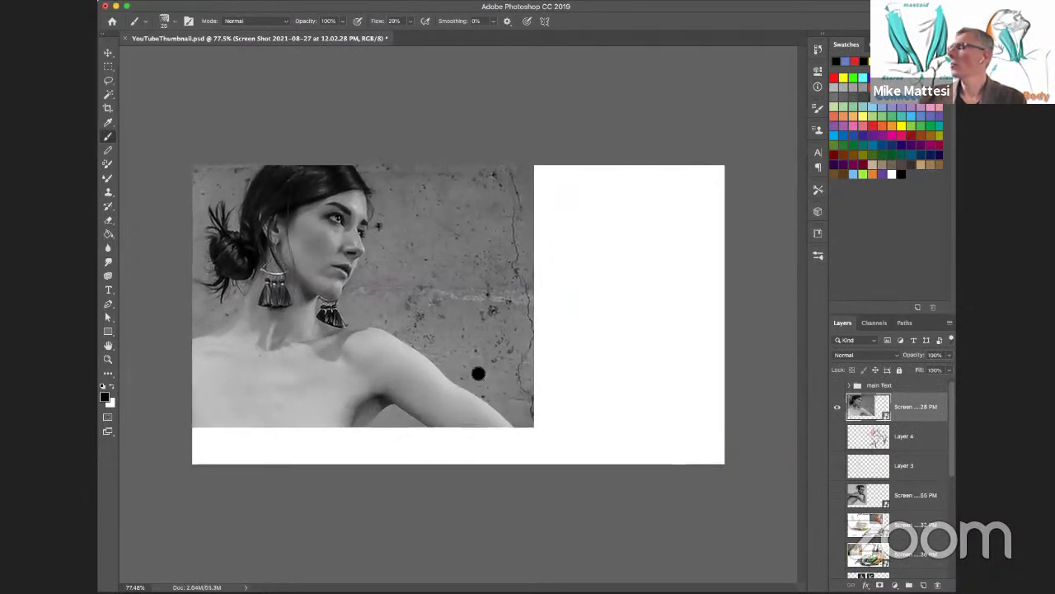
Add a new layer above the woman's photo and sketch a bent, boxy torso with a thick black side curve in the white space
{"action": "left_click", "coordinate": [923, 584]}
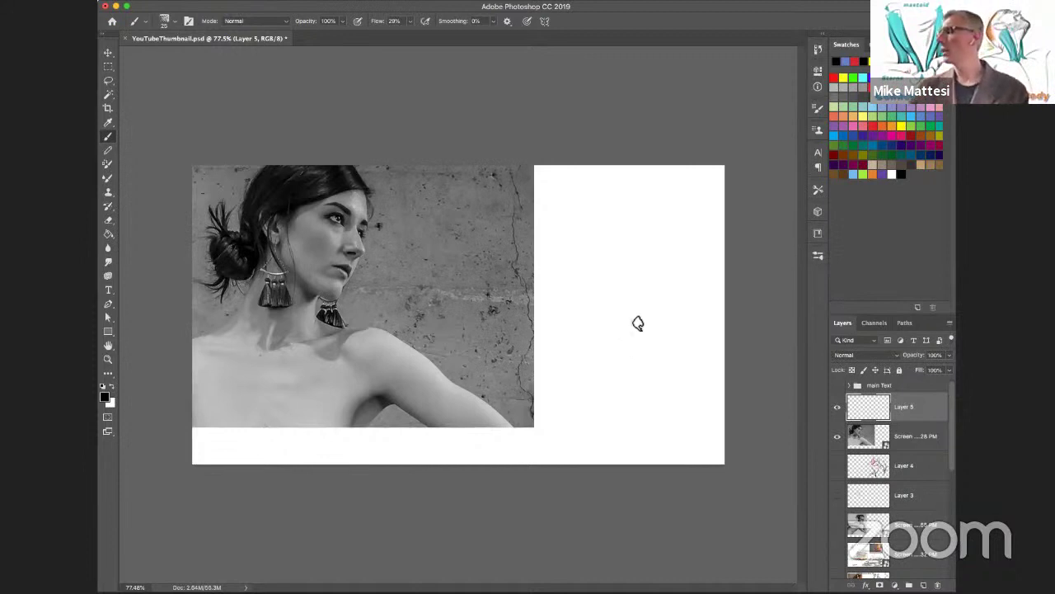
{"action": "mouse_move", "coordinate": [615, 348]}
{"action": "left_mouse_down"}
{"action": "mouse_move", "coordinate": [672, 338]}
{"action": "mouse_move", "coordinate": [657, 424]}
{"action": "left_mouse_up"}
{"action": "left_click_drag", "start_coordinate": [671, 341], "coordinate": [655, 431]}
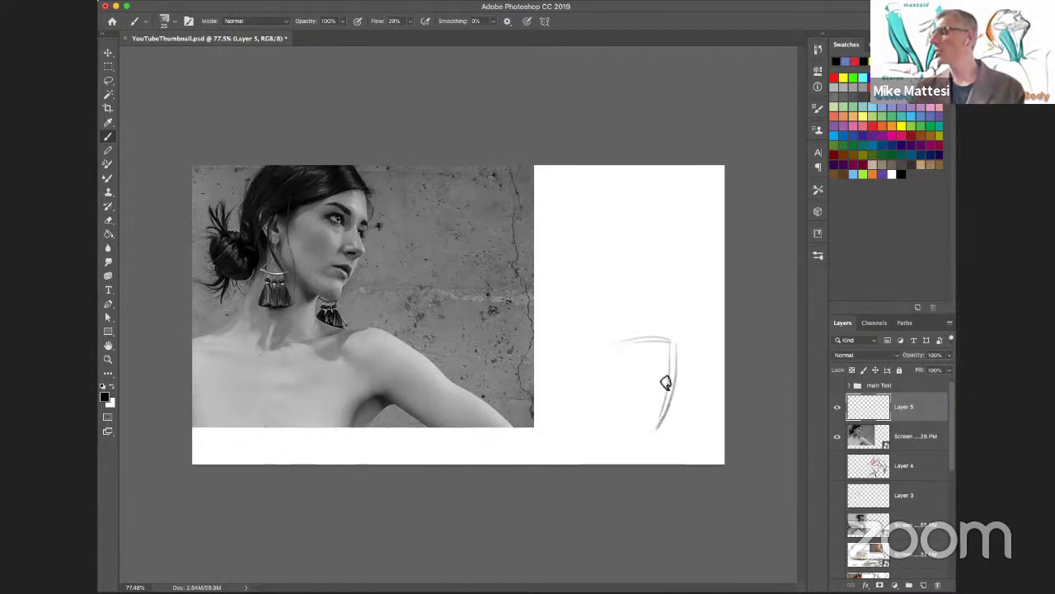
{"action": "left_click_drag", "start_coordinate": [672, 342], "coordinate": [629, 450]}
{"action": "mouse_move", "coordinate": [610, 355]}
{"action": "left_mouse_down"}
{"action": "mouse_move", "coordinate": [615, 397]}
{"action": "mouse_move", "coordinate": [597, 448]}
{"action": "mouse_move", "coordinate": [598, 426]}
{"action": "mouse_move", "coordinate": [648, 445]}
{"action": "left_mouse_up"}
{"action": "mouse_move", "coordinate": [672, 334]}
{"action": "left_mouse_down"}
{"action": "mouse_move", "coordinate": [622, 451]}
{"action": "mouse_move", "coordinate": [642, 439]}
{"action": "left_mouse_up"}
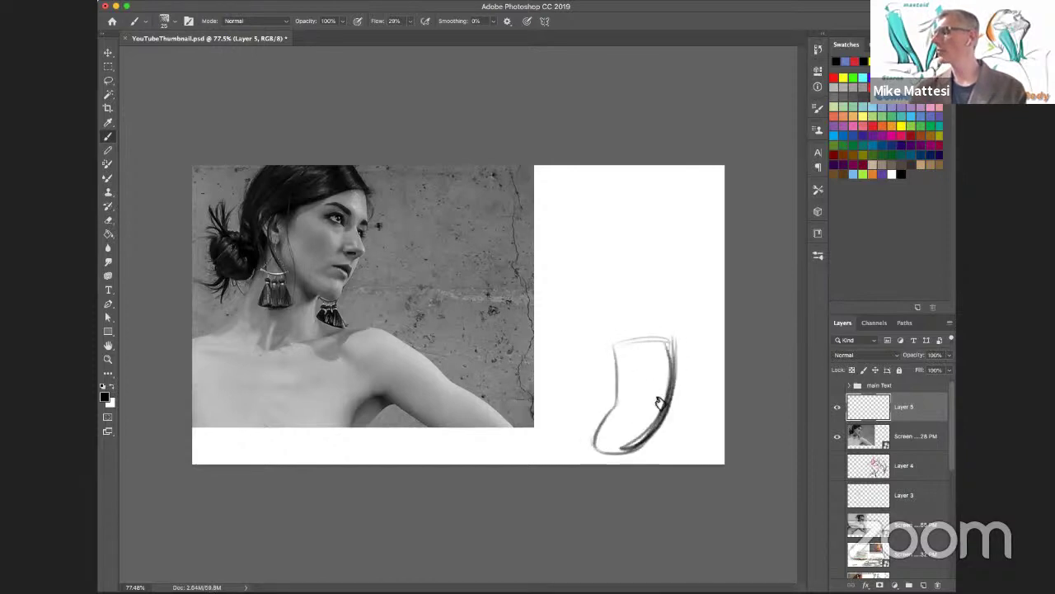
Add a curved force arrow beside the torso, center and cross-contour lines, a rib arch, and a head oval joined by a neck curve
{"action": "left_click_drag", "start_coordinate": [694, 375], "coordinate": [675, 436]}
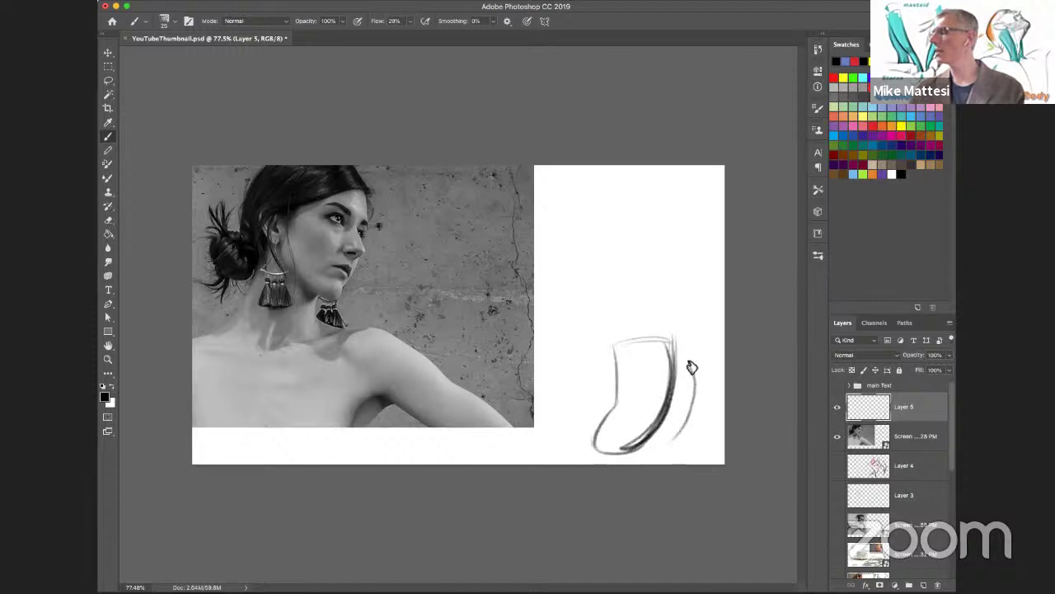
{"action": "left_click_drag", "start_coordinate": [690, 364], "coordinate": [692, 375]}
{"action": "left_click_drag", "start_coordinate": [616, 381], "coordinate": [669, 375]}
{"action": "mouse_move", "coordinate": [646, 341]}
{"action": "left_mouse_down"}
{"action": "mouse_move", "coordinate": [645, 399]}
{"action": "mouse_move", "coordinate": [627, 405]}
{"action": "mouse_move", "coordinate": [663, 402]}
{"action": "mouse_move", "coordinate": [677, 345]}
{"action": "mouse_move", "coordinate": [629, 295]}
{"action": "mouse_move", "coordinate": [648, 346]}
{"action": "mouse_move", "coordinate": [647, 296]}
{"action": "mouse_move", "coordinate": [657, 299]}
{"action": "mouse_move", "coordinate": [632, 318]}
{"action": "mouse_move", "coordinate": [635, 297]}
{"action": "left_mouse_up"}
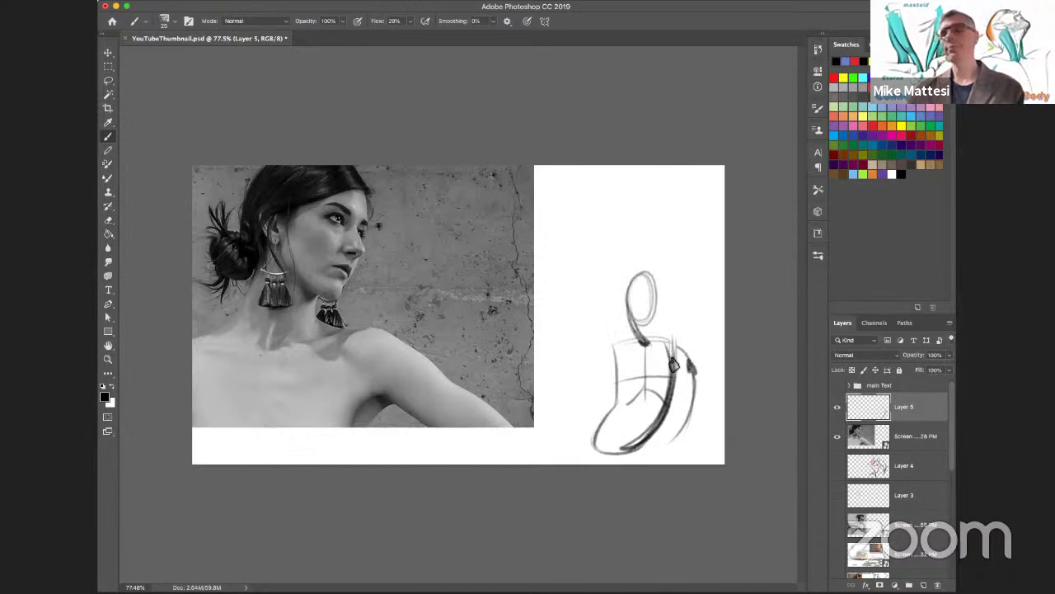
{"action": "left_click_drag", "start_coordinate": [653, 382], "coordinate": [693, 399]}
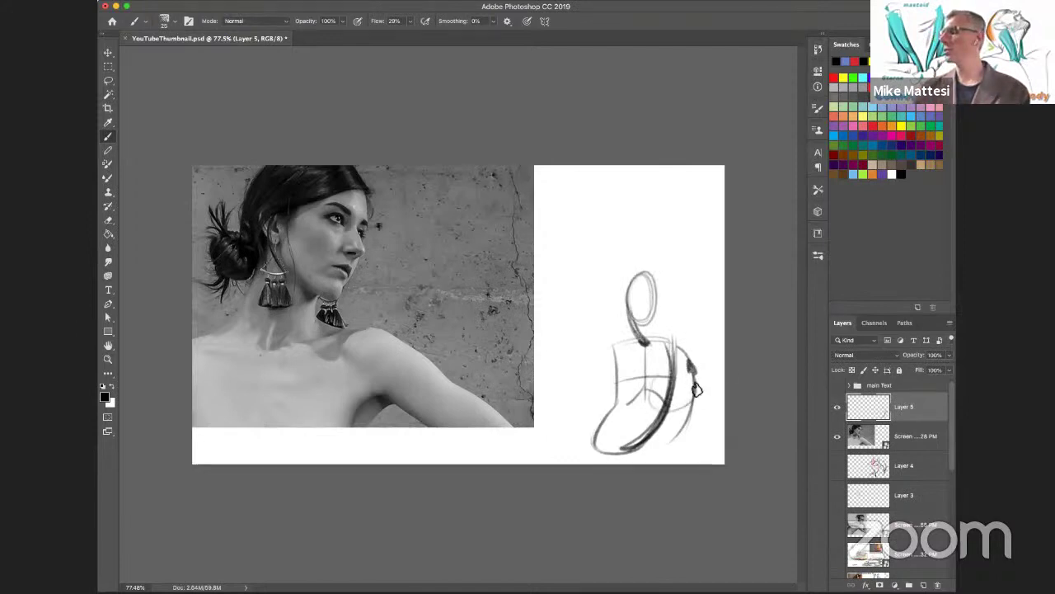
{"action": "left_click_drag", "start_coordinate": [640, 345], "coordinate": [639, 278]}
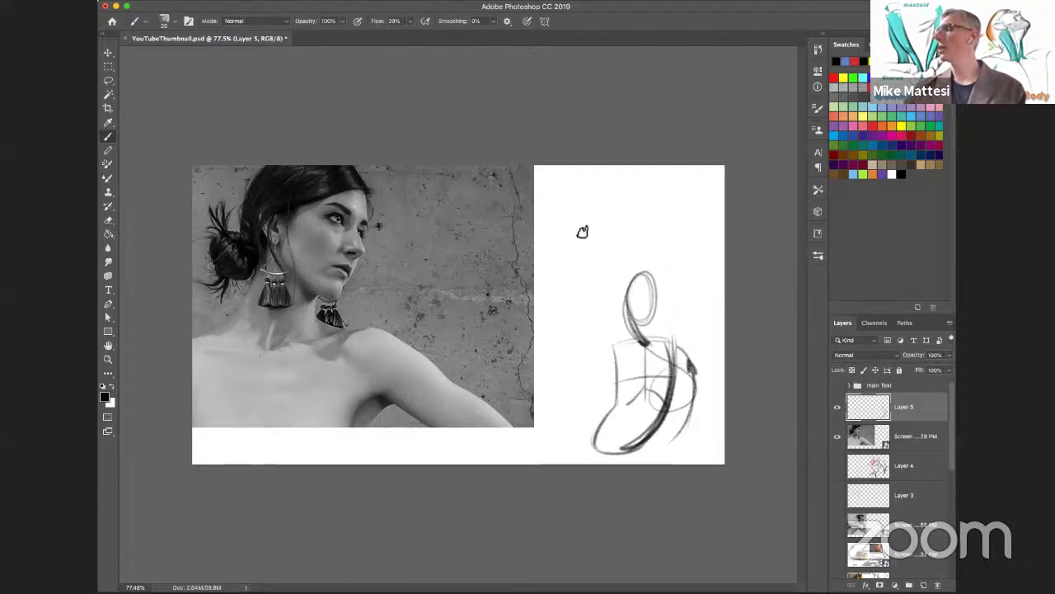
Sketch a second curved torso above the first diagram, with a thick side curve, a small head oval and a neck stroke
{"action": "mouse_move", "coordinate": [577, 225]}
{"action": "left_mouse_down"}
{"action": "mouse_move", "coordinate": [625, 247]}
{"action": "mouse_move", "coordinate": [614, 223]}
{"action": "mouse_move", "coordinate": [587, 322]}
{"action": "left_mouse_up"}
{"action": "left_click_drag", "start_coordinate": [623, 231], "coordinate": [583, 323]}
{"action": "left_click_drag", "start_coordinate": [574, 227], "coordinate": [581, 323]}
{"action": "left_click_drag", "start_coordinate": [624, 229], "coordinate": [605, 297]}
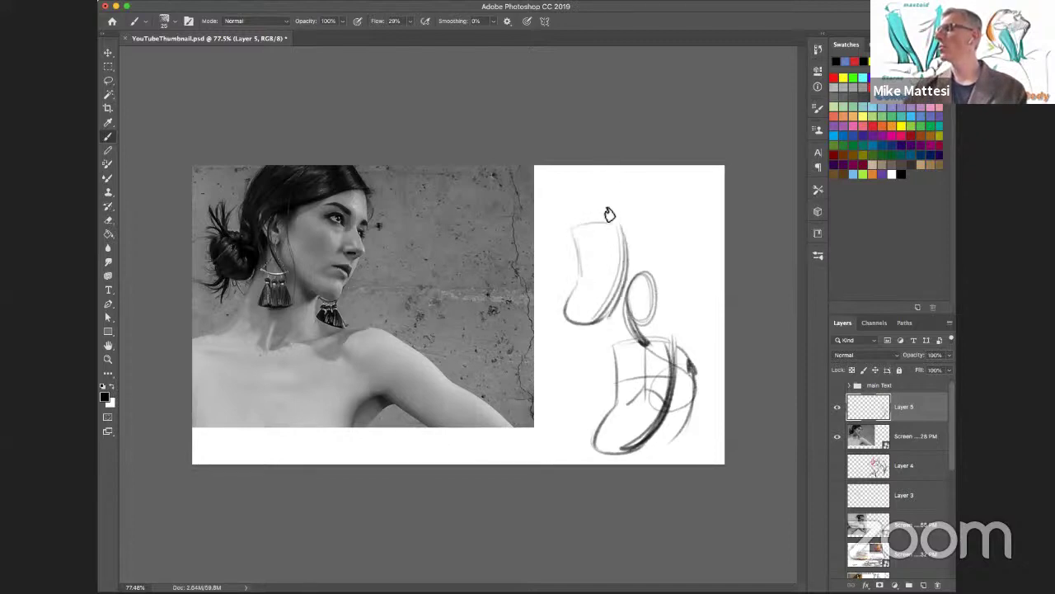
{"action": "left_click_drag", "start_coordinate": [604, 223], "coordinate": [615, 191]}
{"action": "mouse_move", "coordinate": [594, 227]}
{"action": "left_mouse_down"}
{"action": "mouse_move", "coordinate": [609, 191]}
{"action": "mouse_move", "coordinate": [615, 201]}
{"action": "mouse_move", "coordinate": [594, 177]}
{"action": "mouse_move", "coordinate": [615, 179]}
{"action": "mouse_move", "coordinate": [617, 208]}
{"action": "mouse_move", "coordinate": [599, 226]}
{"action": "left_mouse_up"}
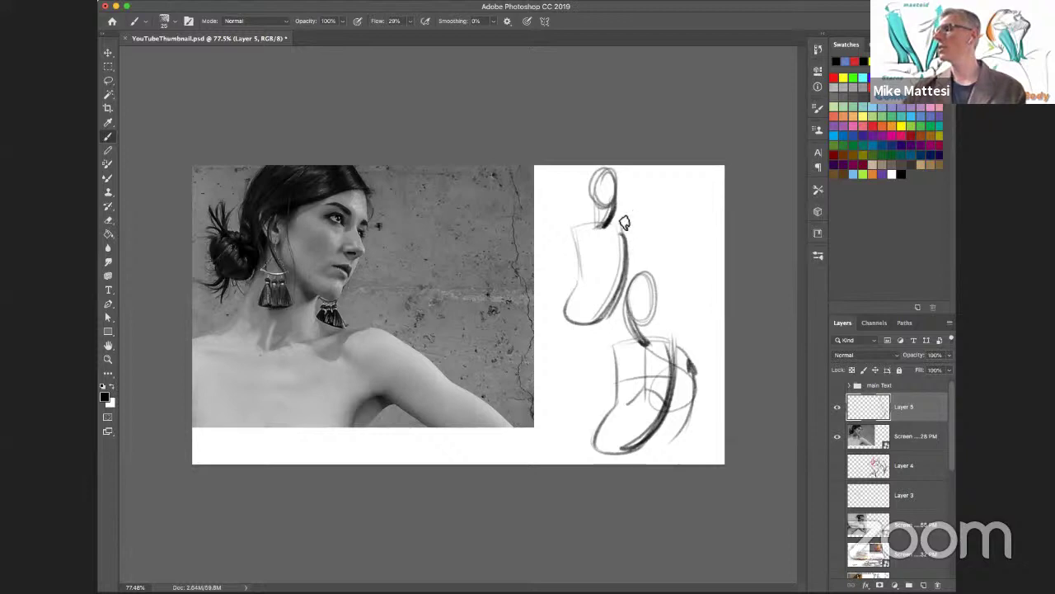
Add a shoulder-to-neck force curve, looping arrows around both sides of the upper torso, and bolder strokes beneath the head
{"action": "left_click_drag", "start_coordinate": [613, 231], "coordinate": [642, 189]}
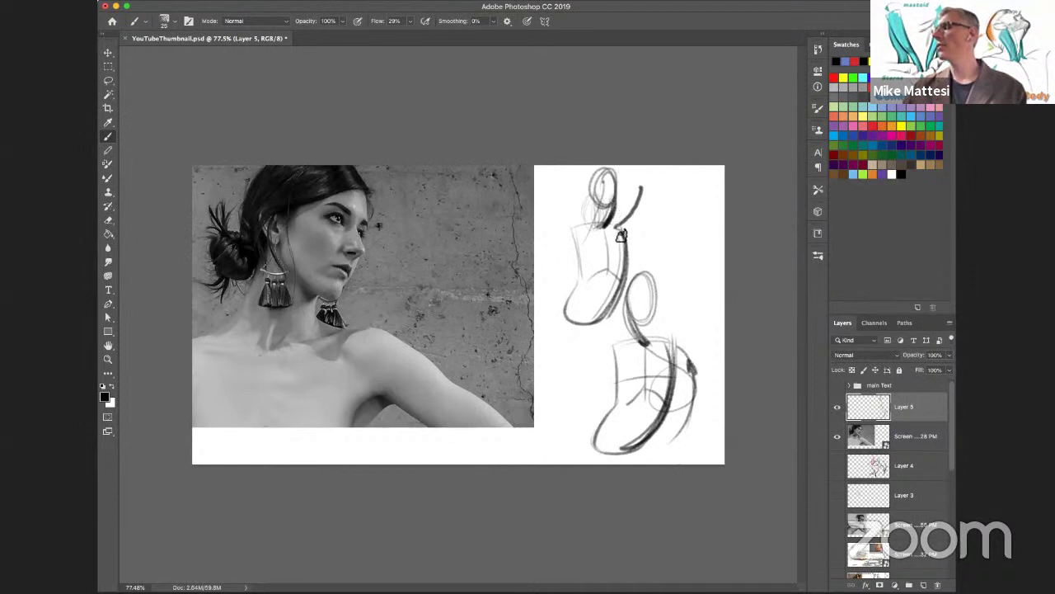
{"action": "left_click_drag", "start_coordinate": [630, 237], "coordinate": [636, 243]}
{"action": "mouse_move", "coordinate": [570, 259]}
{"action": "left_mouse_down"}
{"action": "mouse_move", "coordinate": [582, 235]}
{"action": "mouse_move", "coordinate": [586, 285]}
{"action": "left_mouse_up"}
{"action": "left_click_drag", "start_coordinate": [577, 241], "coordinate": [590, 282]}
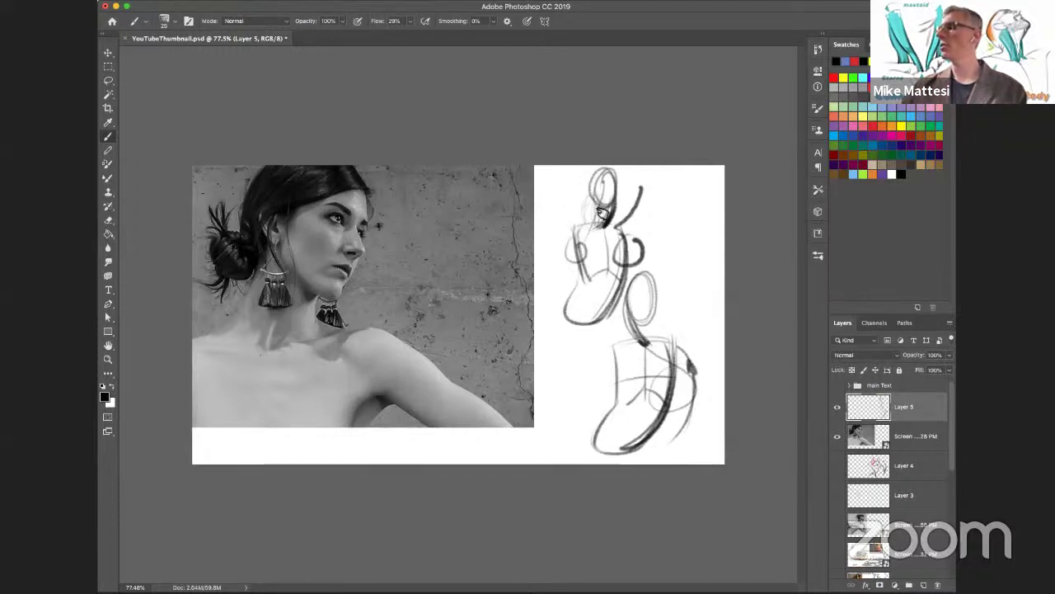
{"action": "mouse_move", "coordinate": [584, 220]}
{"action": "left_mouse_down"}
{"action": "mouse_move", "coordinate": [612, 212]}
{"action": "mouse_move", "coordinate": [578, 258]}
{"action": "mouse_move", "coordinate": [575, 240]}
{"action": "mouse_move", "coordinate": [588, 266]}
{"action": "mouse_move", "coordinate": [617, 173]}
{"action": "mouse_move", "coordinate": [599, 229]}
{"action": "left_mouse_up"}
{"action": "left_click_drag", "start_coordinate": [618, 181], "coordinate": [603, 223]}
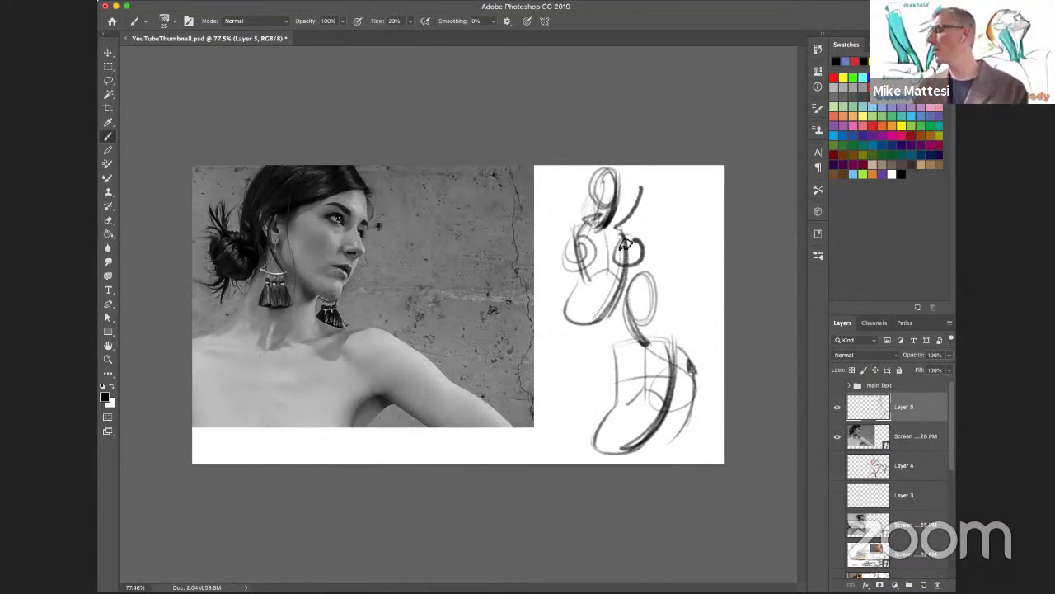
Clear all the sketches from Layer 5
{"action": "key", "text": "super+a"}
{"action": "key", "text": "Delete"}
{"action": "key", "text": "super+d"}
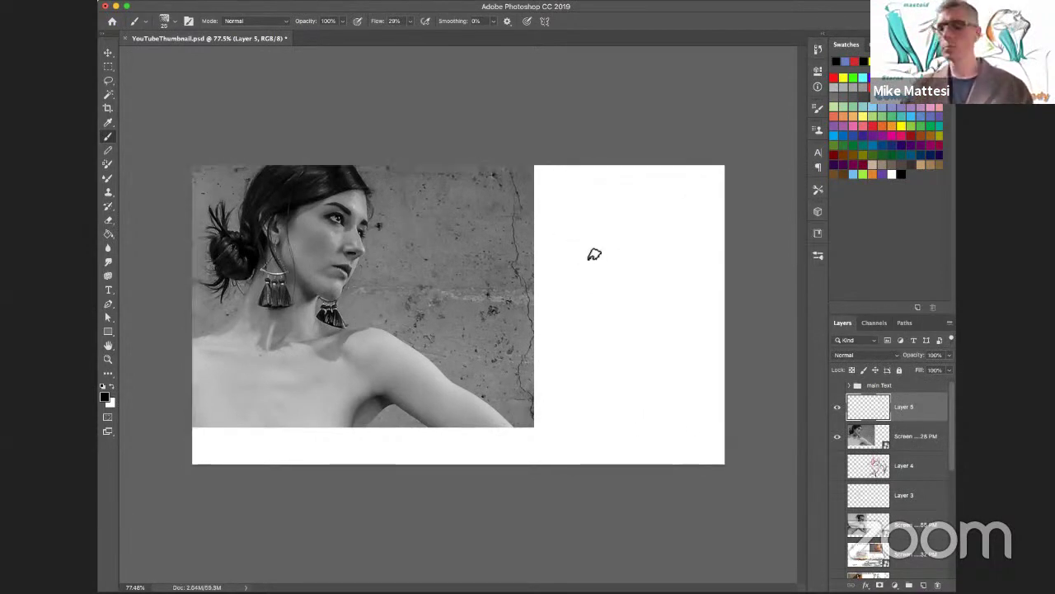
Shrink the brush to 15 and sketch a tilted head oval with brow and jaw lines, plus a circled question mark beneath it
{"action": "key", "text": "bracketleft"}
{"action": "key", "text": "bracketleft"}
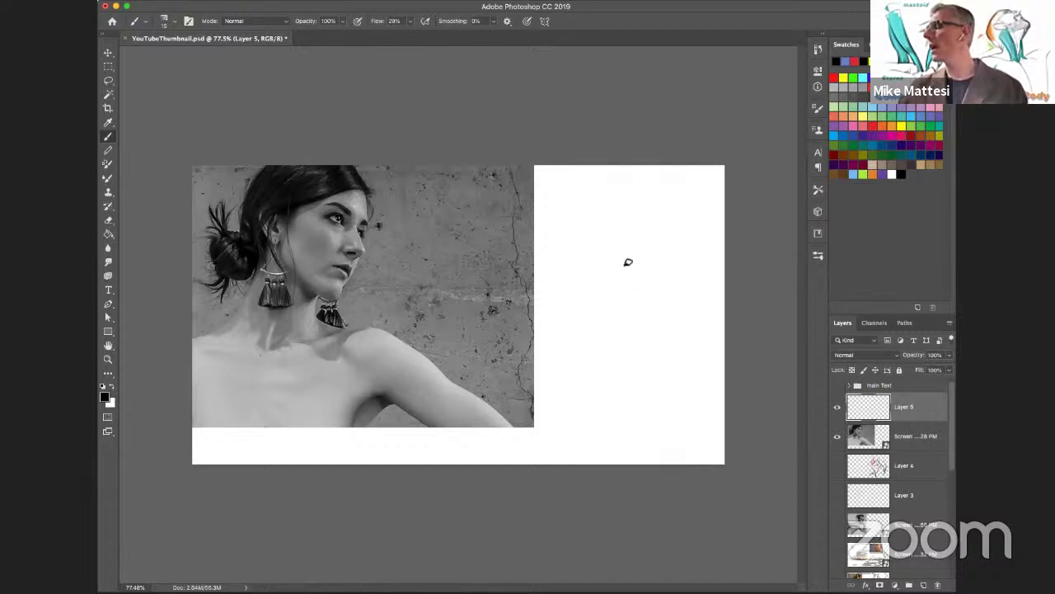
{"action": "mouse_move", "coordinate": [643, 204]}
{"action": "left_mouse_down"}
{"action": "mouse_move", "coordinate": [638, 311]}
{"action": "mouse_move", "coordinate": [602, 261]}
{"action": "mouse_move", "coordinate": [672, 205]}
{"action": "mouse_move", "coordinate": [686, 263]}
{"action": "left_mouse_up"}
{"action": "mouse_move", "coordinate": [610, 259]}
{"action": "left_mouse_down"}
{"action": "mouse_move", "coordinate": [632, 277]}
{"action": "mouse_move", "coordinate": [626, 294]}
{"action": "mouse_move", "coordinate": [616, 283]}
{"action": "mouse_move", "coordinate": [662, 313]}
{"action": "left_mouse_up"}
{"action": "mouse_move", "coordinate": [679, 216]}
{"action": "left_mouse_down"}
{"action": "mouse_move", "coordinate": [663, 306]}
{"action": "mouse_move", "coordinate": [636, 305]}
{"action": "mouse_move", "coordinate": [604, 330]}
{"action": "mouse_move", "coordinate": [624, 333]}
{"action": "mouse_move", "coordinate": [599, 295]}
{"action": "left_mouse_up"}
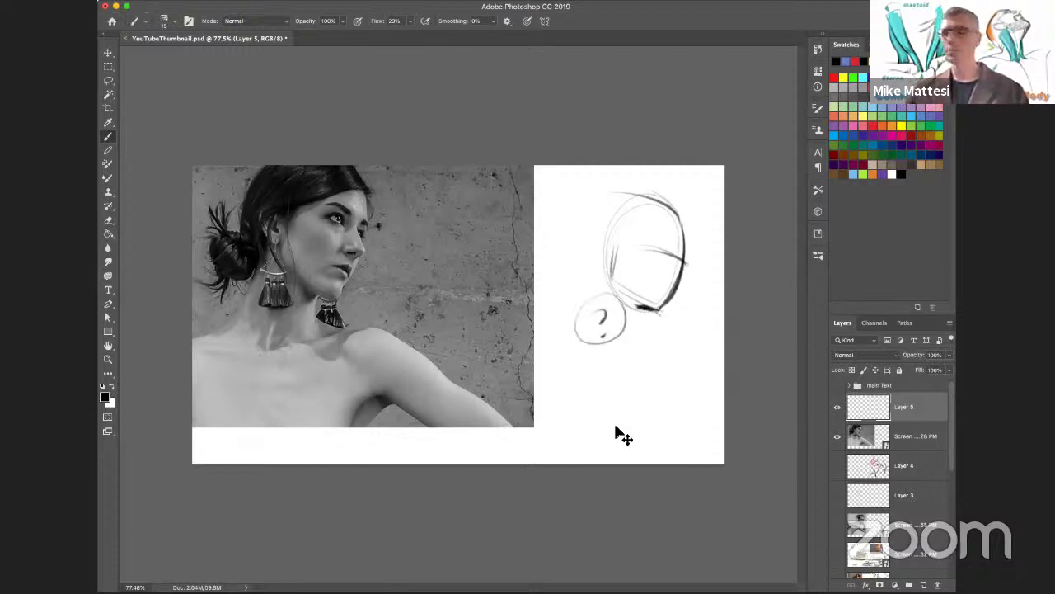
Undo the circle and question mark beneath the head sketch
{"action": "key", "text": "super+z"}
{"action": "key", "text": "z"}
{"action": "left_click_drag", "start_coordinate": [638, 365], "coordinate": [652, 363]}
{"action": "key", "text": "b"}
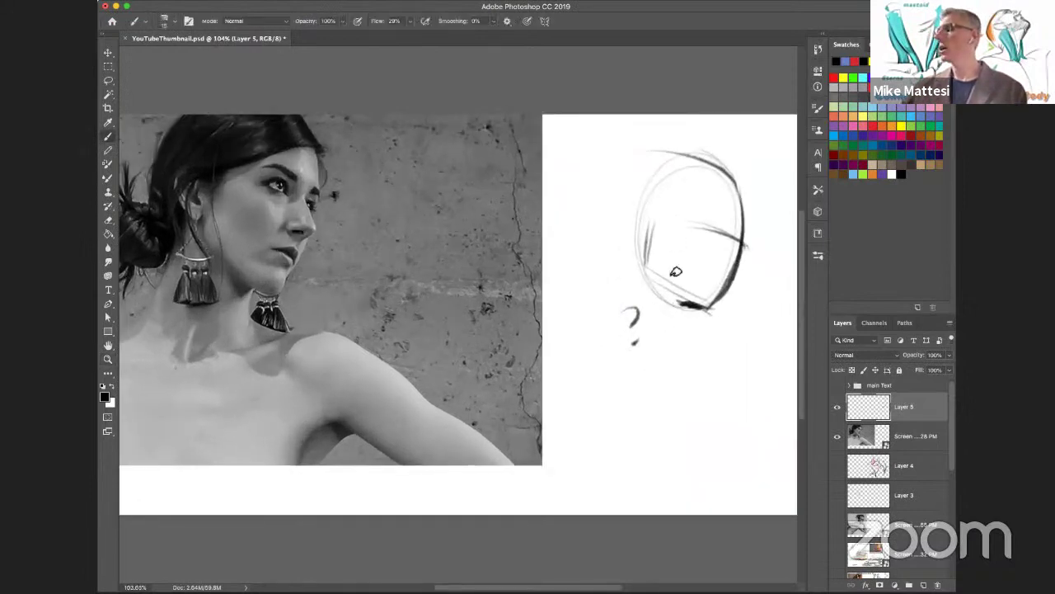
{"action": "key", "text": "super+z"}
{"action": "key", "text": "super+z"}
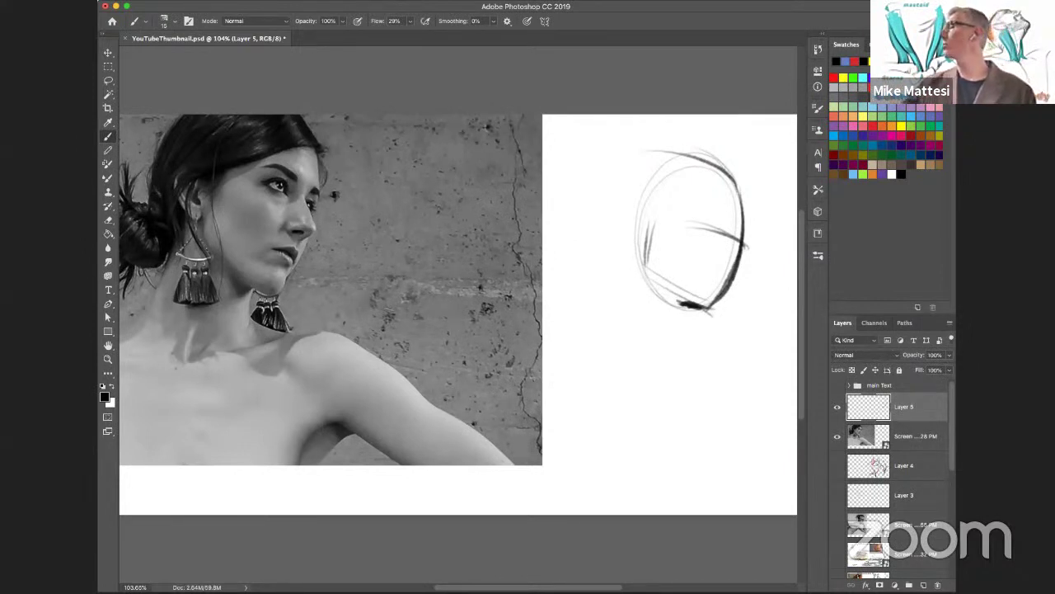
In pale yellow, mark the woman's neck muscle down to the collarbone pit, a bracket behind the jaw and a forward force arrow
{"action": "left_click", "coordinate": [939, 98]}
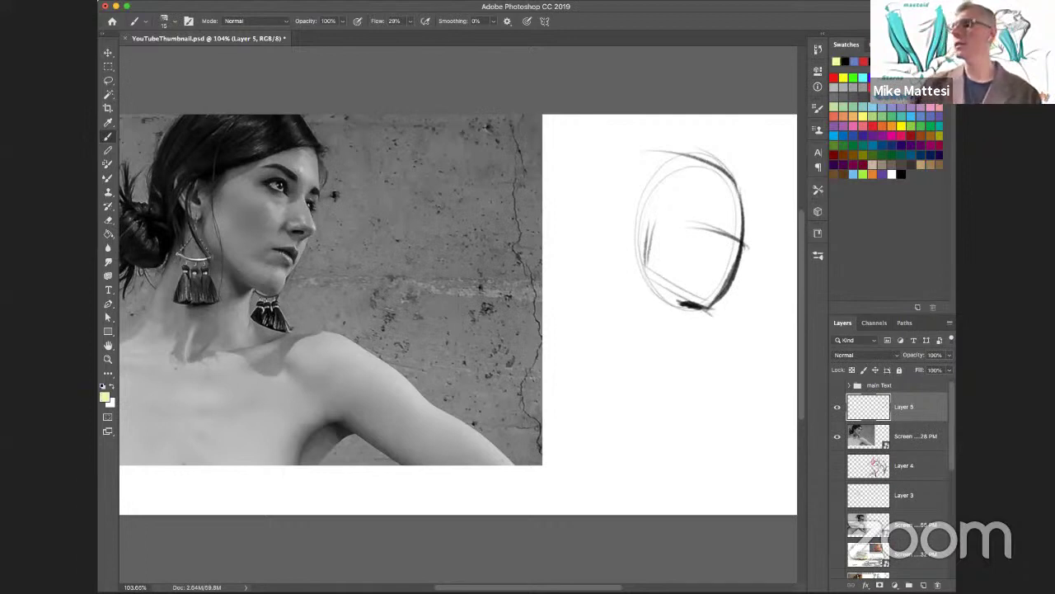
{"action": "left_click_drag", "start_coordinate": [208, 239], "coordinate": [204, 316]}
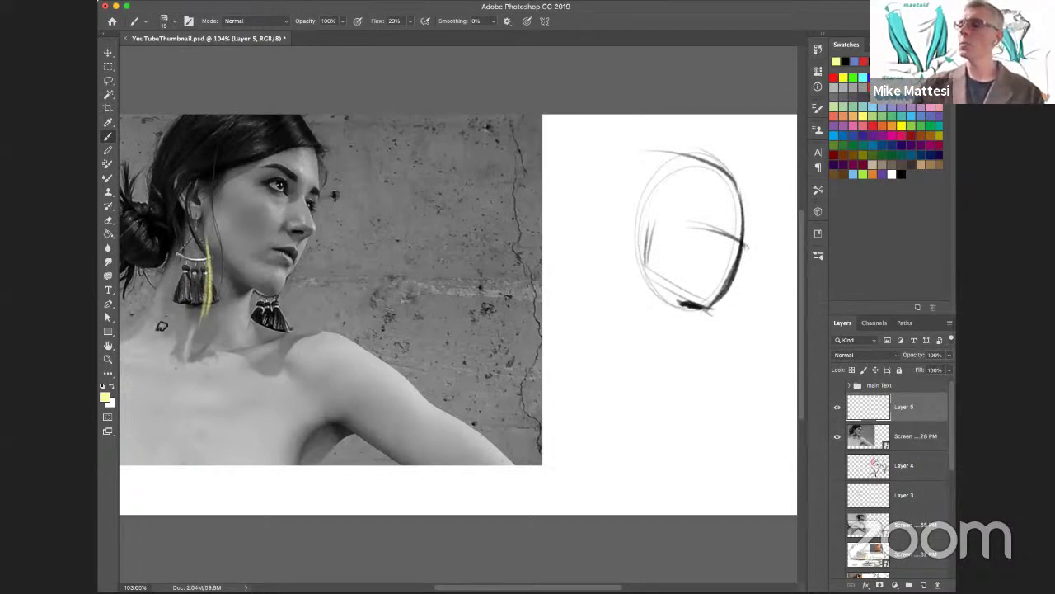
{"action": "left_click_drag", "start_coordinate": [224, 277], "coordinate": [232, 280]}
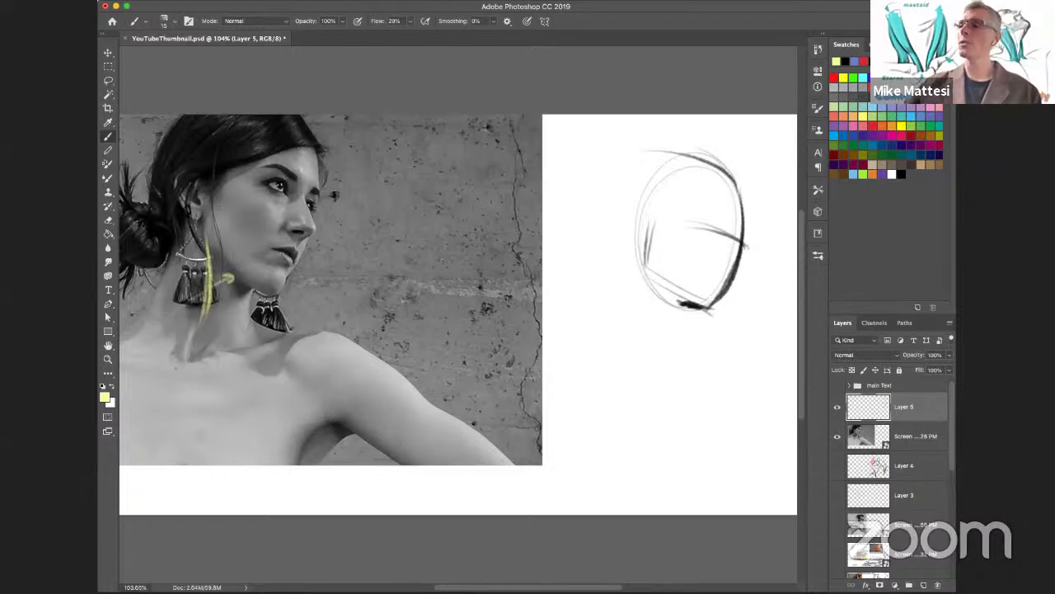
{"action": "mouse_move", "coordinate": [198, 205]}
{"action": "left_mouse_down"}
{"action": "mouse_move", "coordinate": [170, 211]}
{"action": "mouse_move", "coordinate": [183, 254]}
{"action": "left_mouse_up"}
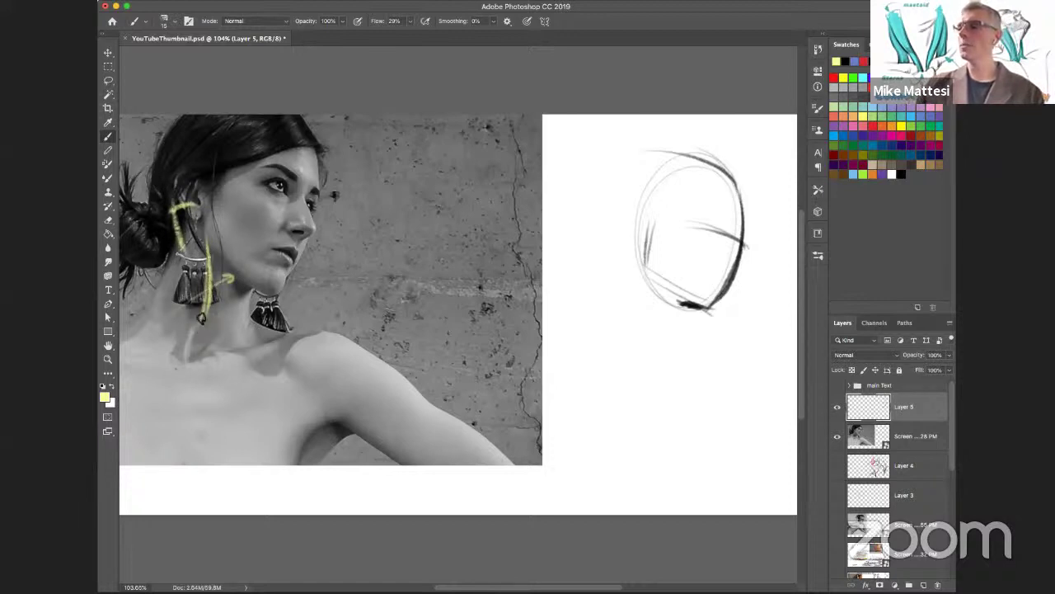
{"action": "left_click_drag", "start_coordinate": [195, 330], "coordinate": [183, 362]}
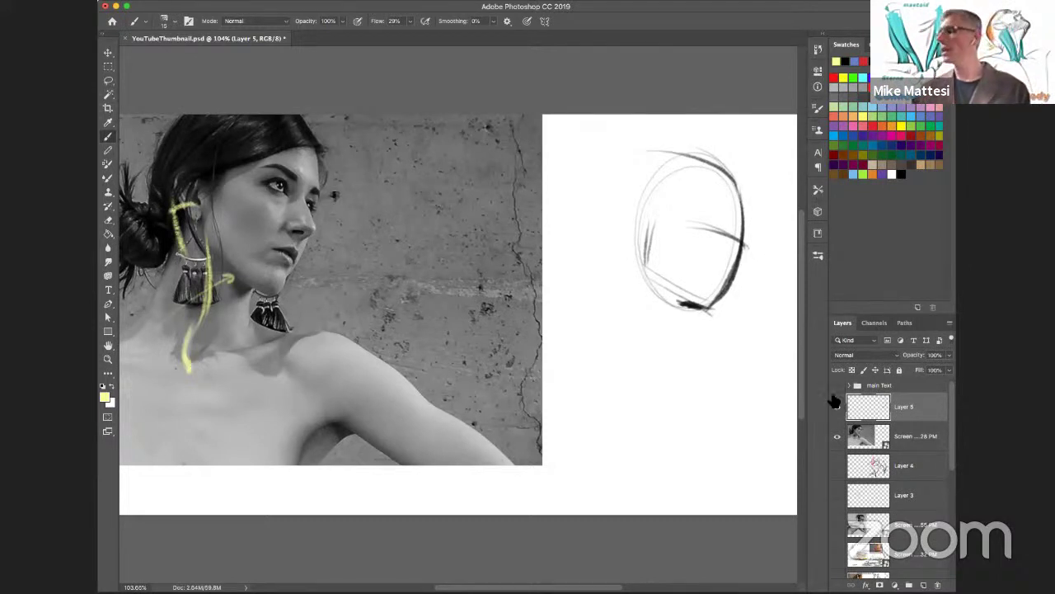
Toggle Layer 5's visibility repeatedly to compare the yellow marks with the neck anatomy in the photo
{"action": "key", "text": "z"}
{"action": "left_click_drag", "start_coordinate": [227, 297], "coordinate": [475, 322]}
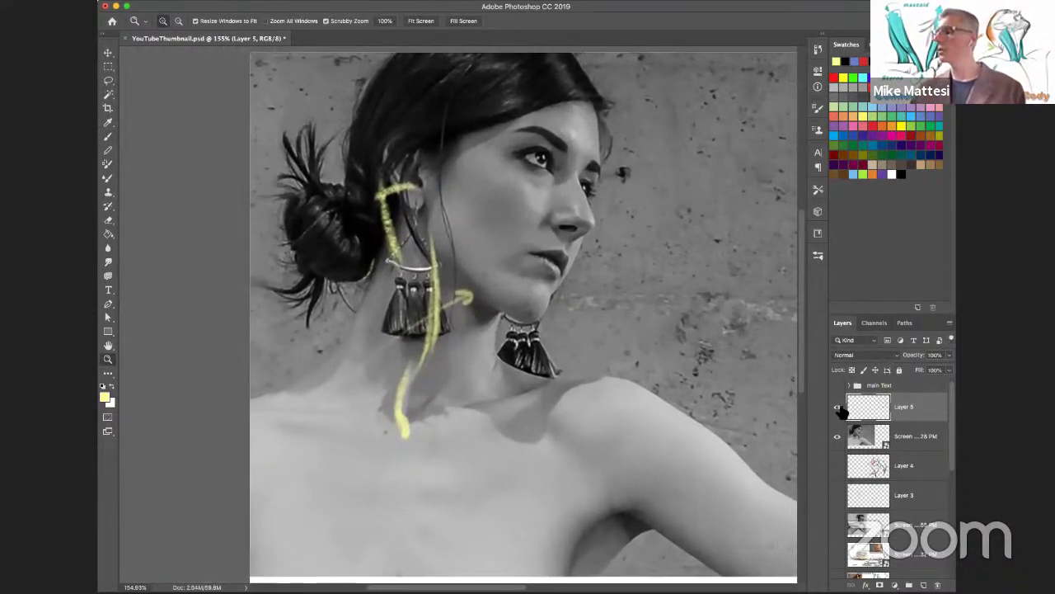
{"action": "left_click", "coordinate": [837, 407]}
{"action": "left_click", "coordinate": [838, 407]}
{"action": "left_click", "coordinate": [838, 408]}
{"action": "left_click", "coordinate": [838, 407]}
{"action": "left_click", "coordinate": [838, 407]}
{"action": "left_click", "coordinate": [837, 407]}
{"action": "left_click", "coordinate": [837, 407]}
{"action": "left_click", "coordinate": [838, 407]}
{"action": "left_click", "coordinate": [838, 407]}
{"action": "left_click", "coordinate": [838, 408]}
{"action": "left_click", "coordinate": [838, 407]}
{"action": "left_click", "coordinate": [838, 407]}
{"action": "left_click", "coordinate": [837, 407]}
{"action": "left_click", "coordinate": [838, 407]}
{"action": "left_click", "coordinate": [838, 407]}
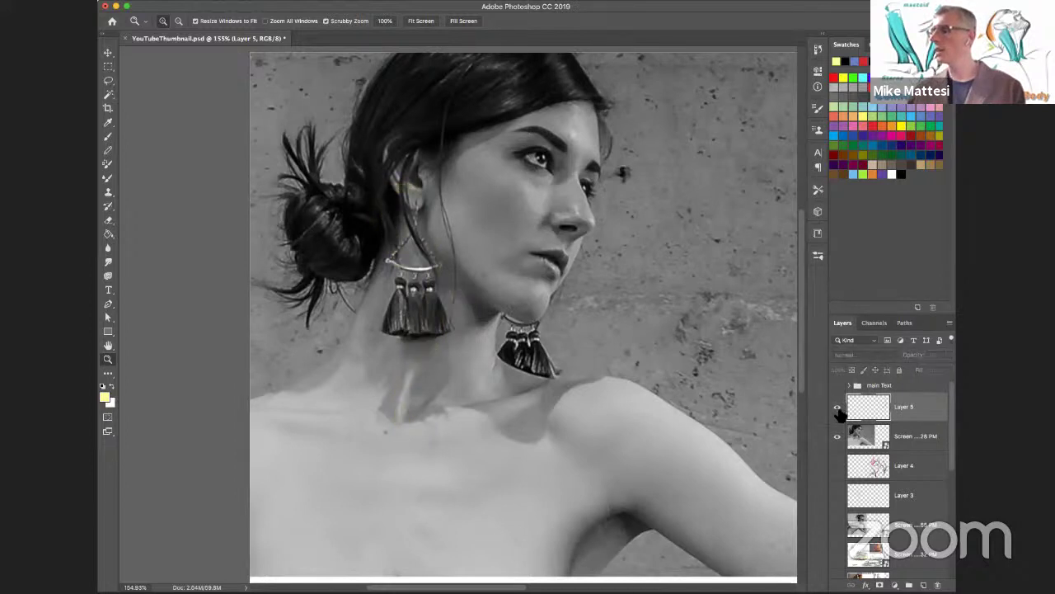
{"action": "left_click", "coordinate": [838, 407]}
{"action": "left_click", "coordinate": [838, 408]}
{"action": "left_click", "coordinate": [838, 407]}
{"action": "left_click", "coordinate": [837, 407]}
{"action": "left_click", "coordinate": [838, 407]}
{"action": "left_click", "coordinate": [837, 407]}
{"action": "left_click", "coordinate": [838, 407]}
{"action": "left_click", "coordinate": [838, 407]}
{"action": "left_click", "coordinate": [837, 408]}
{"action": "left_click", "coordinate": [837, 408]}
{"action": "left_click", "coordinate": [837, 408]}
{"action": "left_click", "coordinate": [838, 407]}
{"action": "left_click", "coordinate": [838, 407]}
{"action": "left_click", "coordinate": [838, 407]}
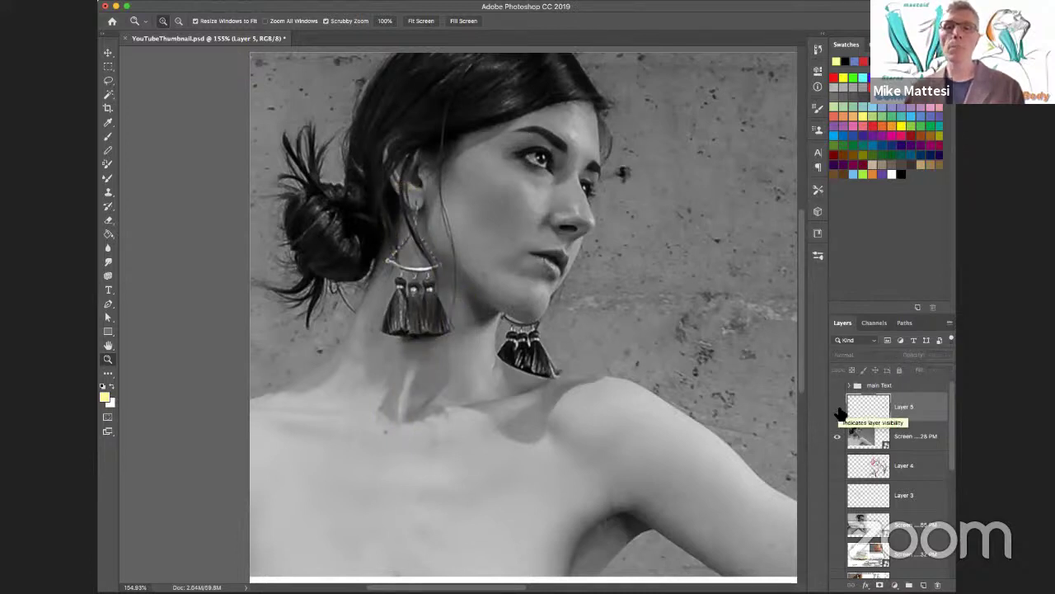
{"action": "left_click", "coordinate": [838, 407]}
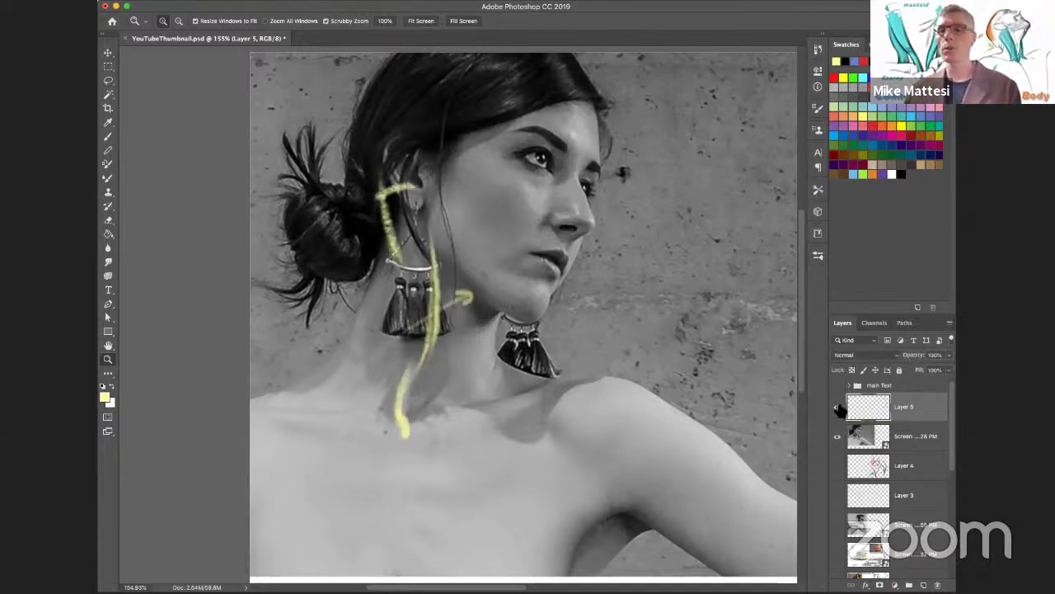
{"action": "left_click", "coordinate": [837, 408]}
{"action": "left_click", "coordinate": [838, 407]}
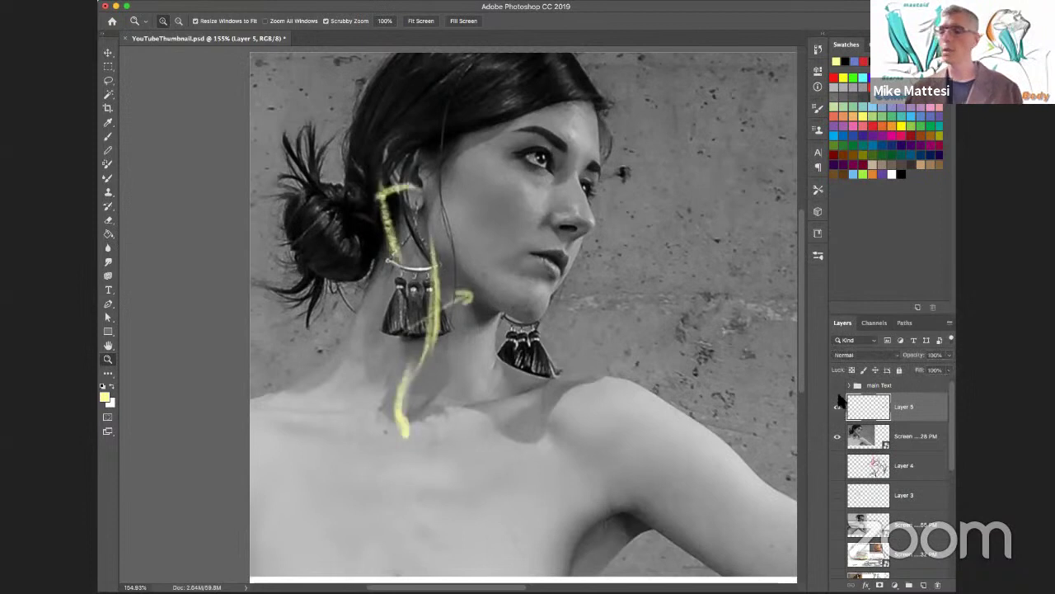
In black, add the ear and a curved cross-contour to the head sketch, and darken its jawline down to the chin
{"action": "left_click_drag", "start_coordinate": [593, 365], "coordinate": [567, 379]}
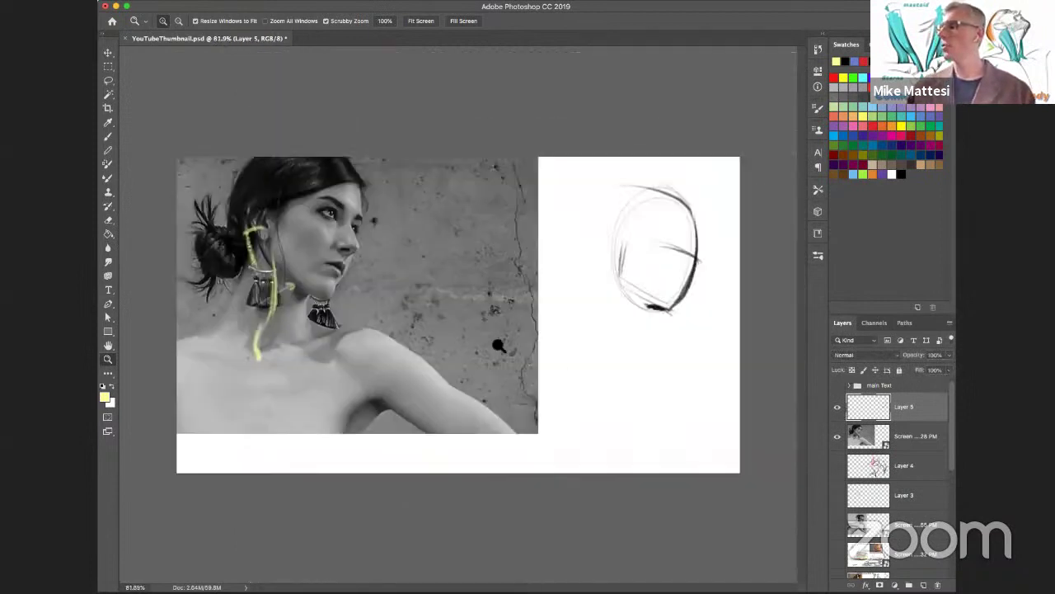
{"action": "left_click_drag", "start_coordinate": [401, 336], "coordinate": [410, 327]}
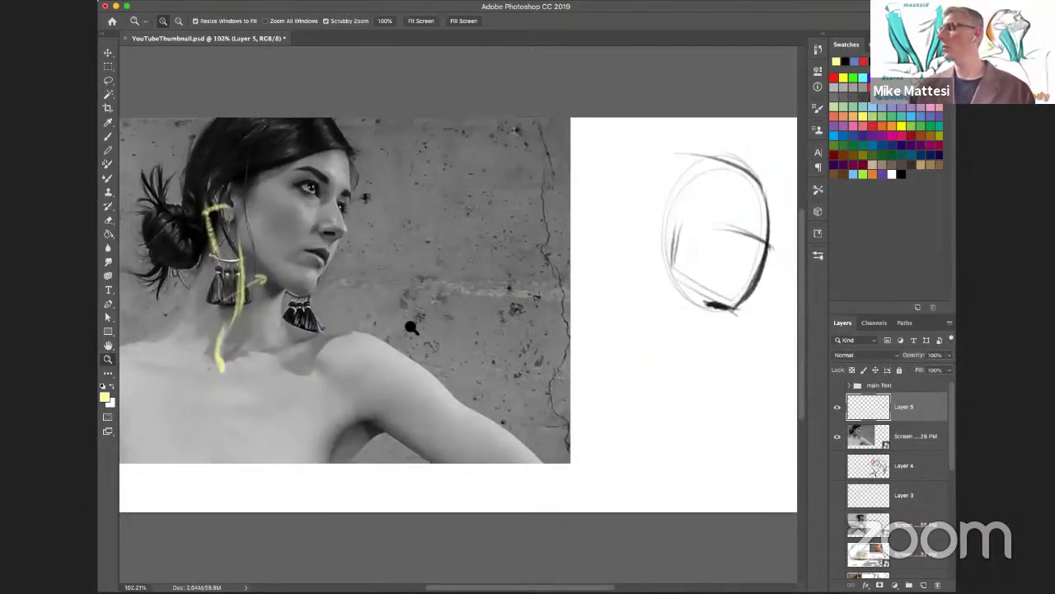
{"action": "left_click", "coordinate": [895, 175]}
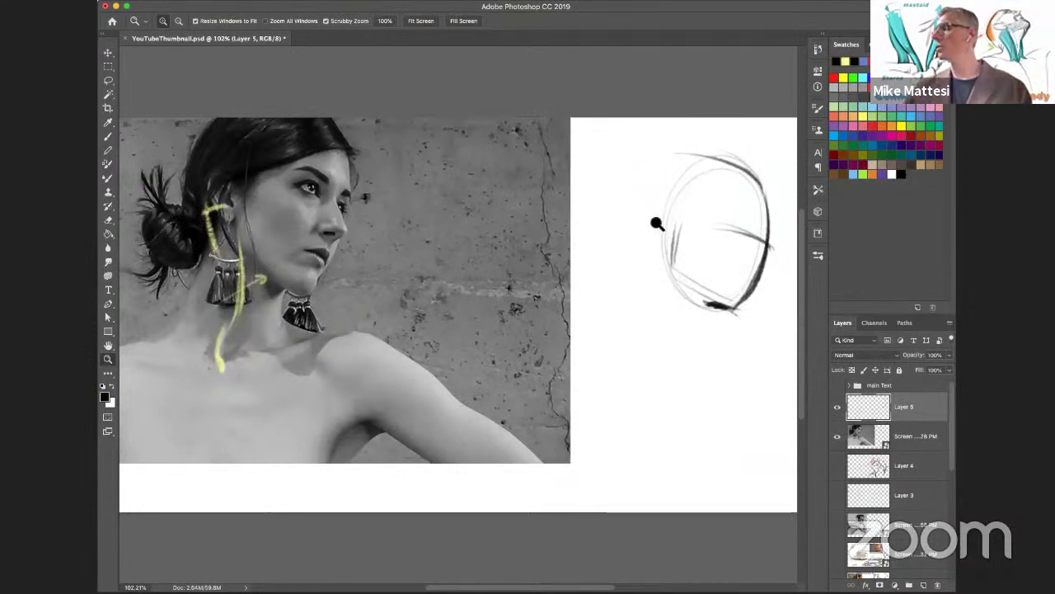
{"action": "key", "text": "b"}
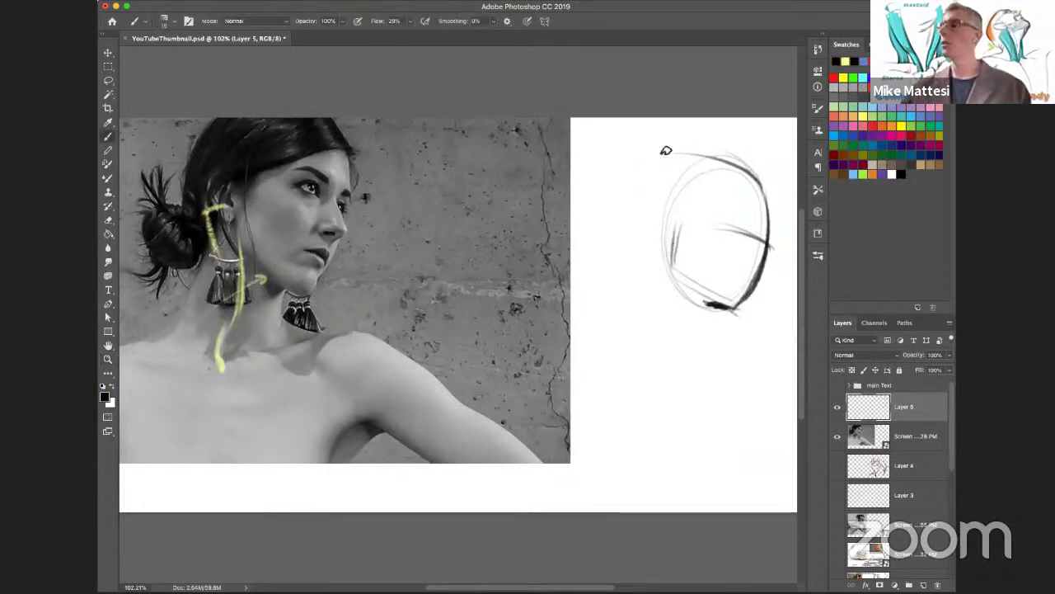
{"action": "mouse_move", "coordinate": [669, 207]}
{"action": "left_mouse_down"}
{"action": "mouse_move", "coordinate": [677, 239]}
{"action": "mouse_move", "coordinate": [666, 227]}
{"action": "mouse_move", "coordinate": [678, 199]}
{"action": "mouse_move", "coordinate": [668, 205]}
{"action": "mouse_move", "coordinate": [769, 242]}
{"action": "left_mouse_up"}
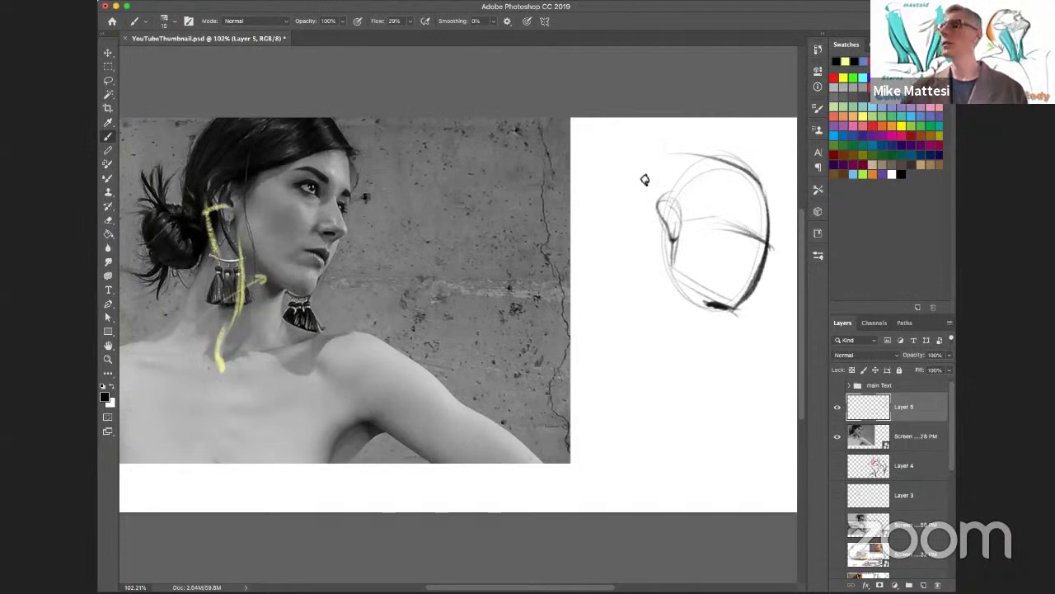
{"action": "mouse_move", "coordinate": [671, 239]}
{"action": "left_mouse_down"}
{"action": "mouse_move", "coordinate": [672, 271]}
{"action": "mouse_move", "coordinate": [676, 237]}
{"action": "mouse_move", "coordinate": [672, 264]}
{"action": "mouse_move", "coordinate": [713, 298]}
{"action": "mouse_move", "coordinate": [672, 270]}
{"action": "mouse_move", "coordinate": [741, 309]}
{"action": "left_mouse_up"}
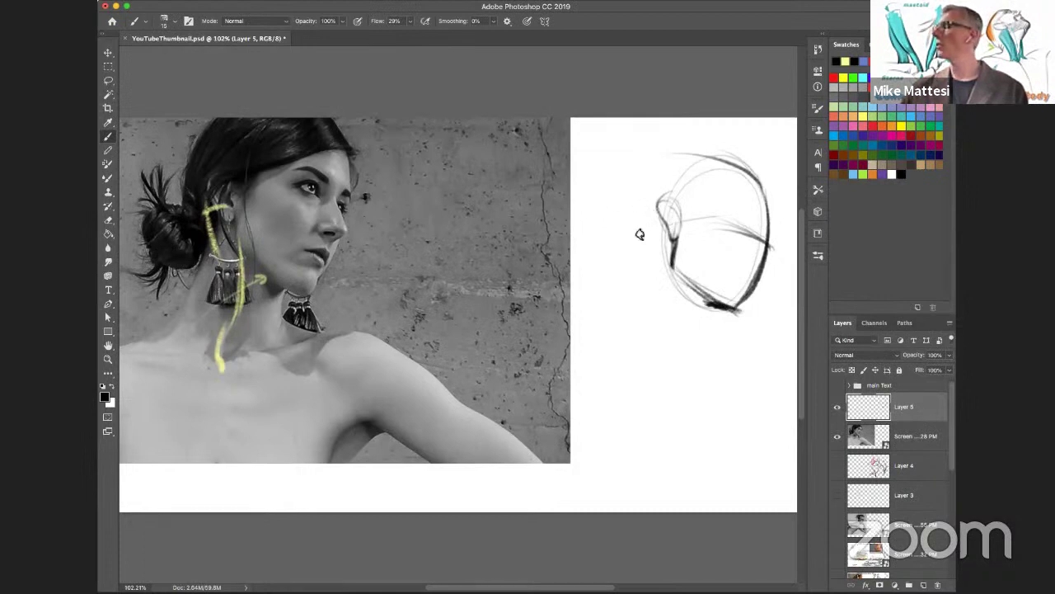
Draw a shaded column behind the ear and run the neck muscle's front edge down to the collarbone pit
{"action": "mouse_move", "coordinate": [647, 216]}
{"action": "left_mouse_down"}
{"action": "mouse_move", "coordinate": [668, 317]}
{"action": "mouse_move", "coordinate": [649, 218]}
{"action": "mouse_move", "coordinate": [660, 292]}
{"action": "mouse_move", "coordinate": [652, 223]}
{"action": "mouse_move", "coordinate": [686, 320]}
{"action": "left_mouse_up"}
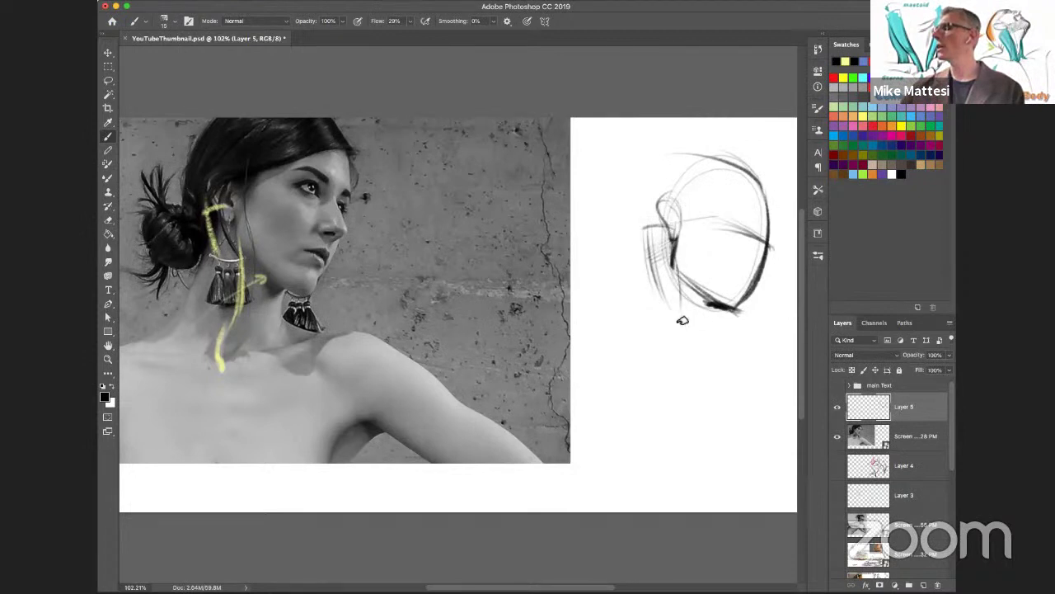
{"action": "left_click_drag", "start_coordinate": [678, 255], "coordinate": [665, 358]}
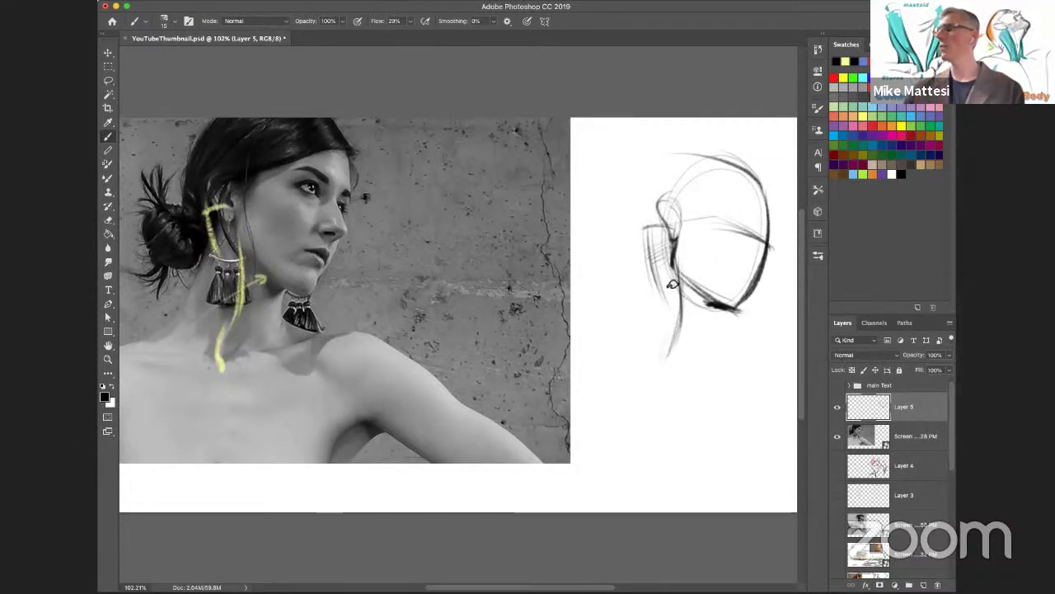
{"action": "left_click_drag", "start_coordinate": [671, 330], "coordinate": [672, 386]}
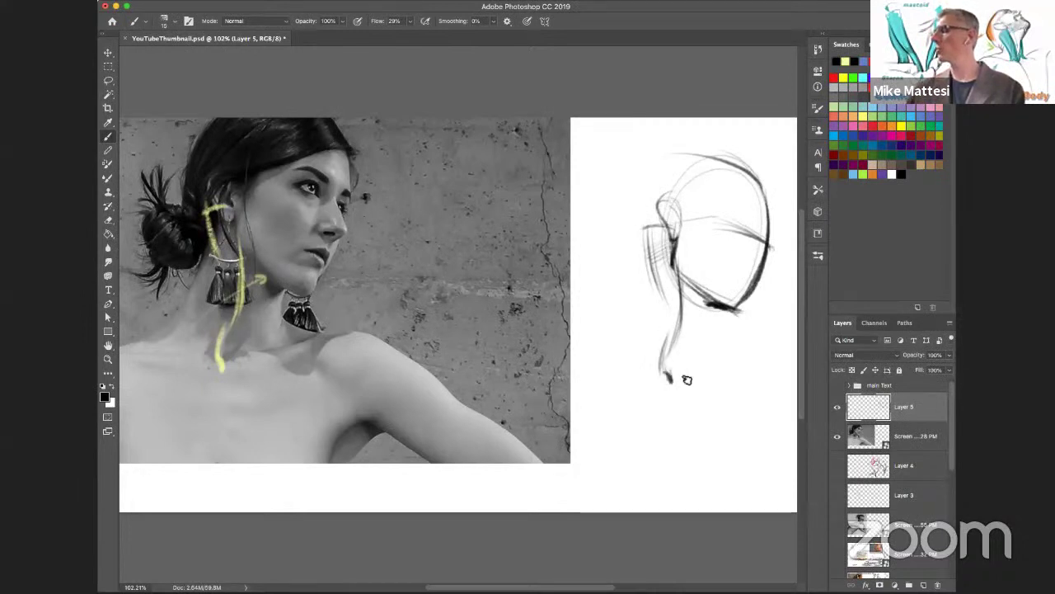
Try a collarbone line sweeping outward from the base of the neck muscle beneath the chin
{"action": "left_click_drag", "start_coordinate": [669, 382], "coordinate": [775, 363]}
{"action": "left_click_drag", "start_coordinate": [698, 373], "coordinate": [775, 361]}
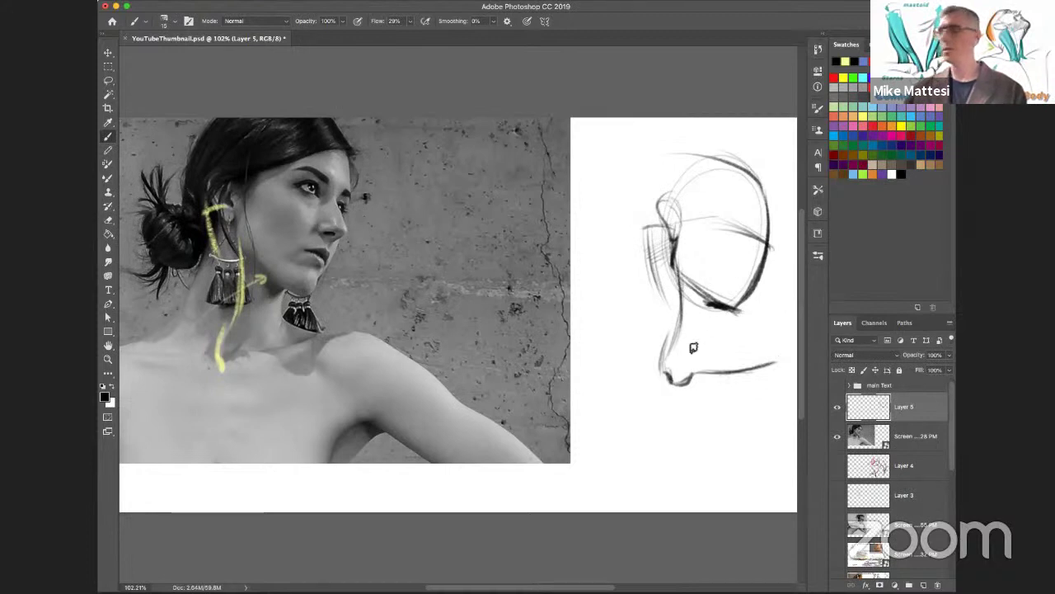
{"action": "key", "text": "super+z"}
{"action": "key", "text": "super+z"}
{"action": "key", "text": "super+z"}
{"action": "key", "text": "super+z"}
{"action": "key", "text": "super+z"}
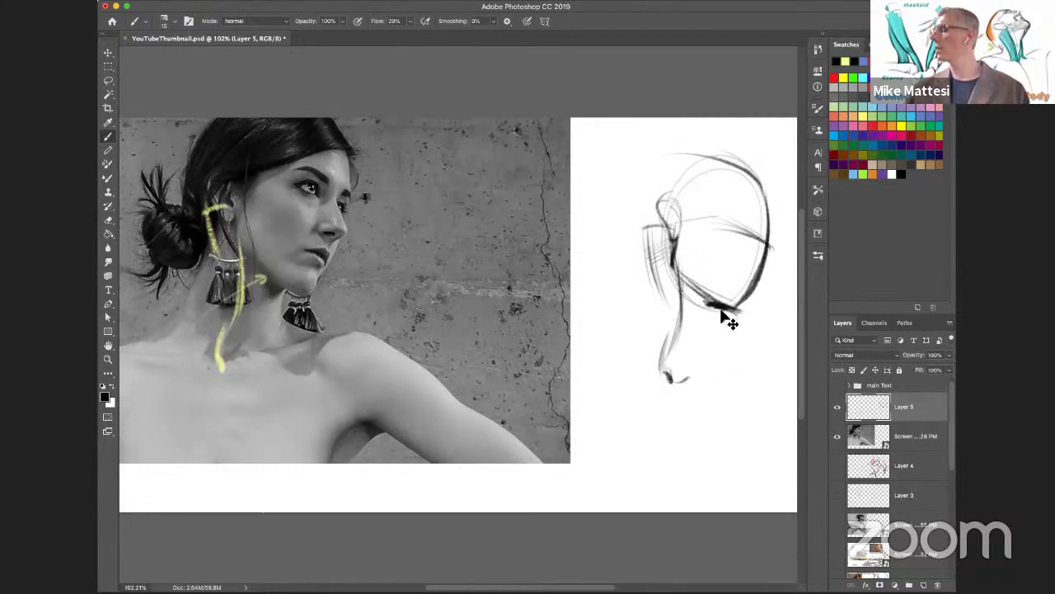
Draw the neck muscle's rear edge, thicken its front edge into a tapered tendon, and sweep a collarbone outward beneath the chin
{"action": "left_click_drag", "start_coordinate": [650, 368], "coordinate": [664, 378]}
{"action": "mouse_move", "coordinate": [661, 292]}
{"action": "left_mouse_down"}
{"action": "mouse_move", "coordinate": [659, 360]}
{"action": "mouse_move", "coordinate": [678, 285]}
{"action": "mouse_move", "coordinate": [662, 372]}
{"action": "left_mouse_up"}
{"action": "left_click_drag", "start_coordinate": [681, 323], "coordinate": [668, 382]}
{"action": "mouse_move", "coordinate": [670, 345]}
{"action": "left_mouse_down"}
{"action": "mouse_move", "coordinate": [664, 374]}
{"action": "mouse_move", "coordinate": [684, 323]}
{"action": "mouse_move", "coordinate": [675, 286]}
{"action": "mouse_move", "coordinate": [673, 319]}
{"action": "mouse_move", "coordinate": [683, 306]}
{"action": "mouse_move", "coordinate": [666, 384]}
{"action": "mouse_move", "coordinate": [765, 362]}
{"action": "mouse_move", "coordinate": [717, 366]}
{"action": "mouse_move", "coordinate": [793, 346]}
{"action": "left_mouse_up"}
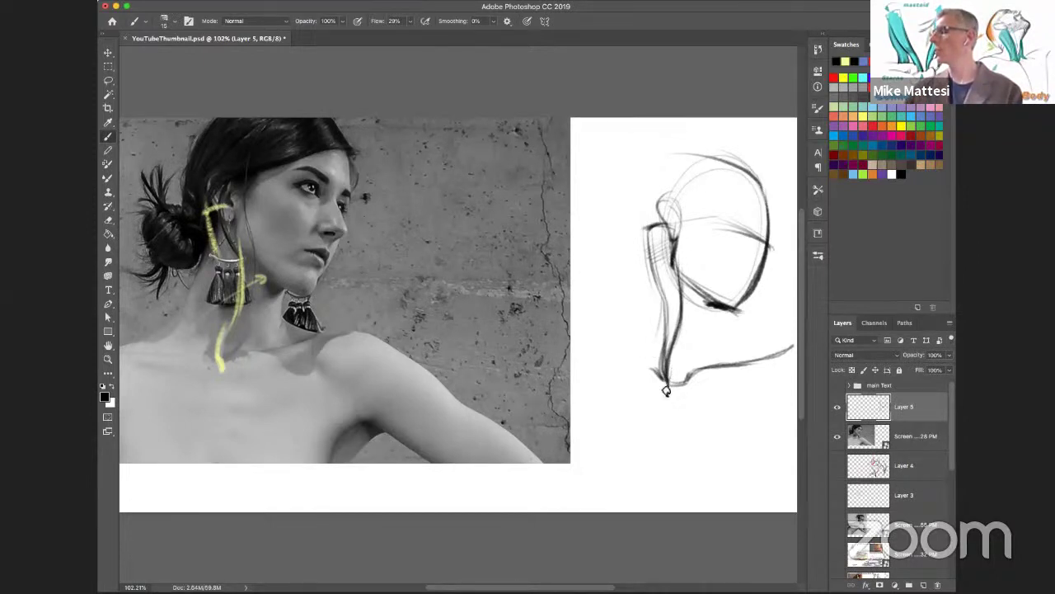
Add a small hatched sternum block below the collarbone pit and darken the tendon where it meets the block
{"action": "mouse_move", "coordinate": [694, 398]}
{"action": "left_mouse_down"}
{"action": "mouse_move", "coordinate": [673, 410]}
{"action": "mouse_move", "coordinate": [664, 392]}
{"action": "mouse_move", "coordinate": [695, 392]}
{"action": "mouse_move", "coordinate": [675, 409]}
{"action": "mouse_move", "coordinate": [669, 397]}
{"action": "left_mouse_up"}
{"action": "left_click_drag", "start_coordinate": [690, 388], "coordinate": [676, 407]}
{"action": "left_click_drag", "start_coordinate": [676, 343], "coordinate": [669, 380]}
{"action": "left_click_drag", "start_coordinate": [680, 344], "coordinate": [672, 384]}
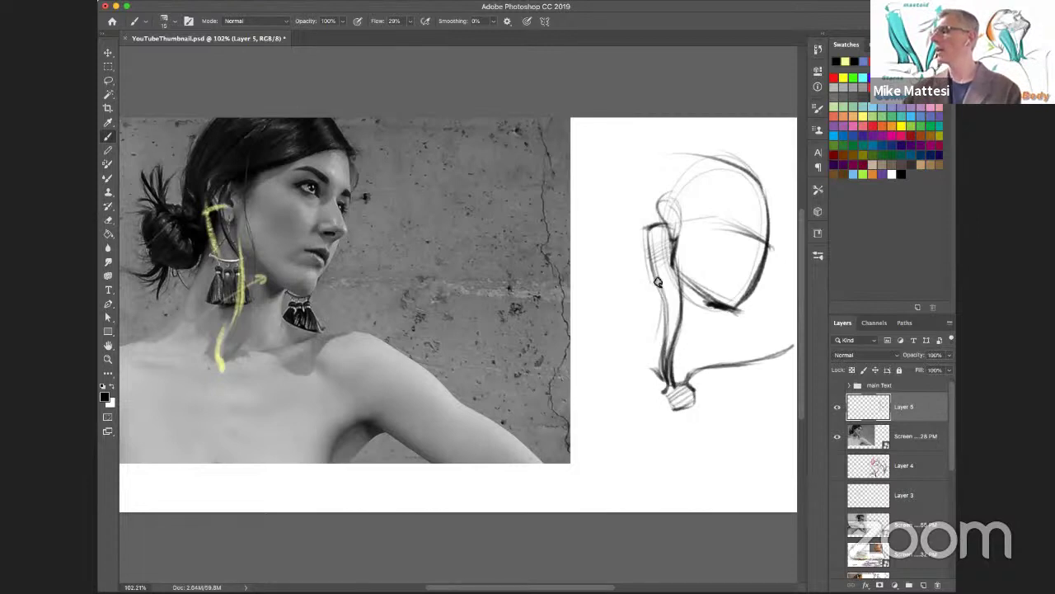
Draw the second muscle strand flaring behind the tendon and the opposite collarbone extending outward from its base
{"action": "mouse_move", "coordinate": [662, 309]}
{"action": "left_mouse_down"}
{"action": "mouse_move", "coordinate": [624, 365]}
{"action": "mouse_move", "coordinate": [657, 362]}
{"action": "mouse_move", "coordinate": [662, 347]}
{"action": "mouse_move", "coordinate": [657, 373]}
{"action": "mouse_move", "coordinate": [649, 367]}
{"action": "mouse_move", "coordinate": [663, 349]}
{"action": "mouse_move", "coordinate": [640, 365]}
{"action": "mouse_move", "coordinate": [651, 373]}
{"action": "mouse_move", "coordinate": [577, 356]}
{"action": "left_mouse_up"}
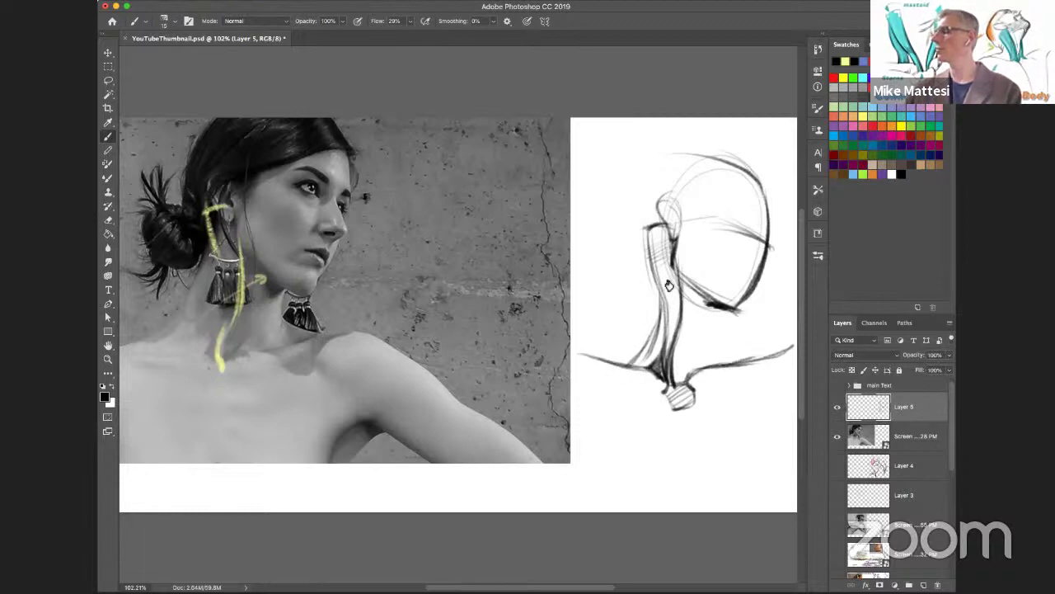
{"action": "left_click_drag", "start_coordinate": [663, 315], "coordinate": [635, 362]}
{"action": "left_click_drag", "start_coordinate": [662, 325], "coordinate": [628, 364]}
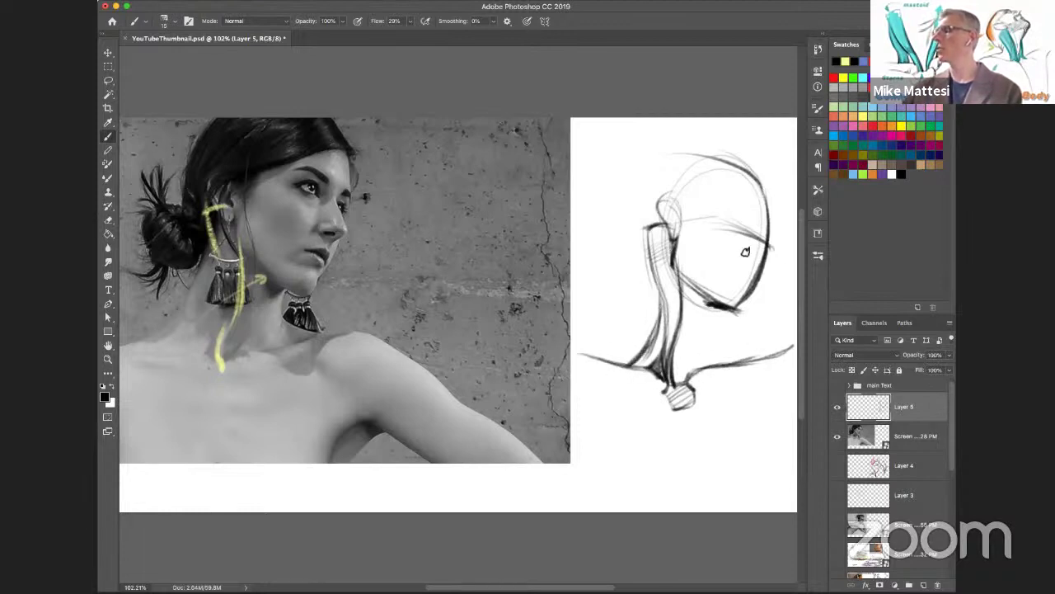
Shade the near neck muscle from behind the ear down to the sternum in translucent red at 20% brush opacity
{"action": "left_click", "coordinate": [838, 113]}
{"action": "key", "text": "2"}
{"action": "mouse_move", "coordinate": [666, 216]}
{"action": "left_mouse_down"}
{"action": "mouse_move", "coordinate": [659, 243]}
{"action": "mouse_move", "coordinate": [660, 274]}
{"action": "mouse_move", "coordinate": [667, 234]}
{"action": "mouse_move", "coordinate": [675, 301]}
{"action": "mouse_move", "coordinate": [677, 280]}
{"action": "mouse_move", "coordinate": [657, 253]}
{"action": "mouse_move", "coordinate": [675, 288]}
{"action": "mouse_move", "coordinate": [665, 338]}
{"action": "mouse_move", "coordinate": [675, 333]}
{"action": "mouse_move", "coordinate": [649, 358]}
{"action": "mouse_move", "coordinate": [671, 344]}
{"action": "mouse_move", "coordinate": [681, 392]}
{"action": "left_mouse_up"}
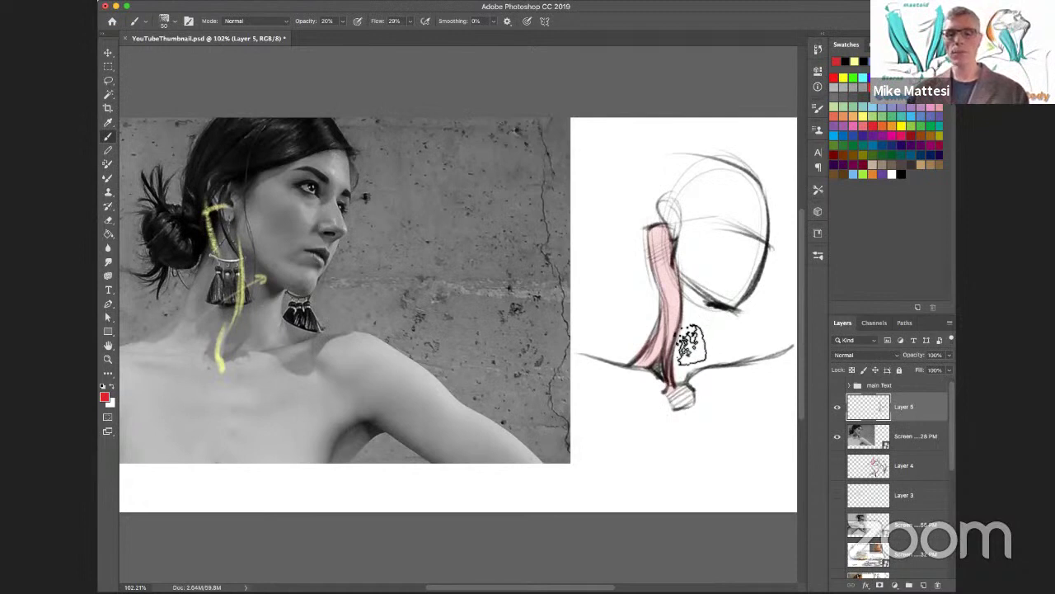
Draw the opposite neck muscle in black from beneath the chin to the sternum block and darken the near muscle's front edge
{"action": "left_click", "coordinate": [901, 174]}
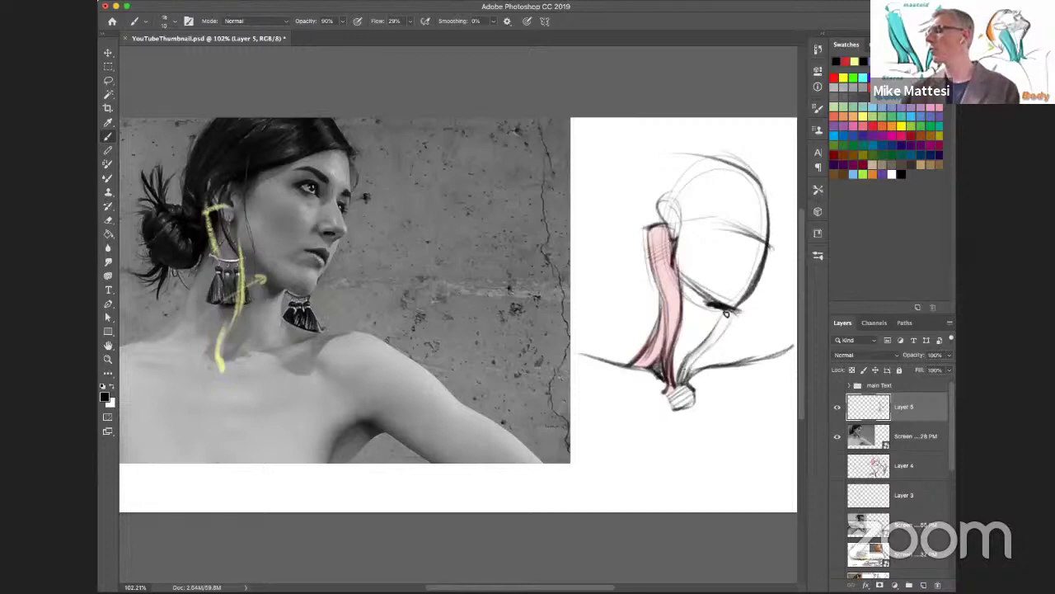
{"action": "mouse_move", "coordinate": [728, 305]}
{"action": "left_mouse_down"}
{"action": "mouse_move", "coordinate": [699, 347]}
{"action": "mouse_move", "coordinate": [714, 347]}
{"action": "left_mouse_up"}
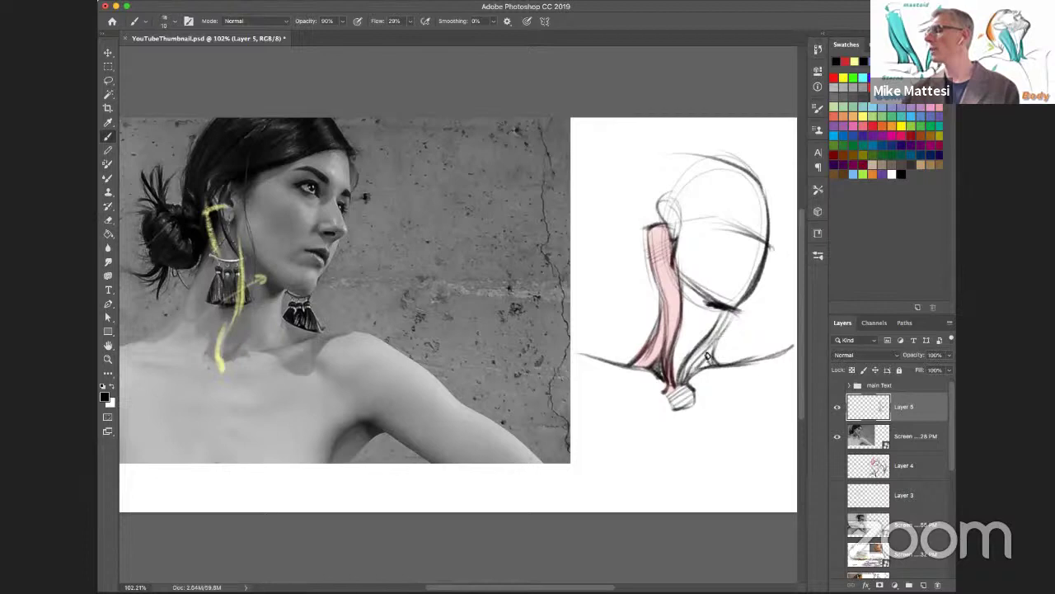
{"action": "left_click_drag", "start_coordinate": [735, 314], "coordinate": [697, 363]}
{"action": "left_click_drag", "start_coordinate": [685, 298], "coordinate": [677, 343]}
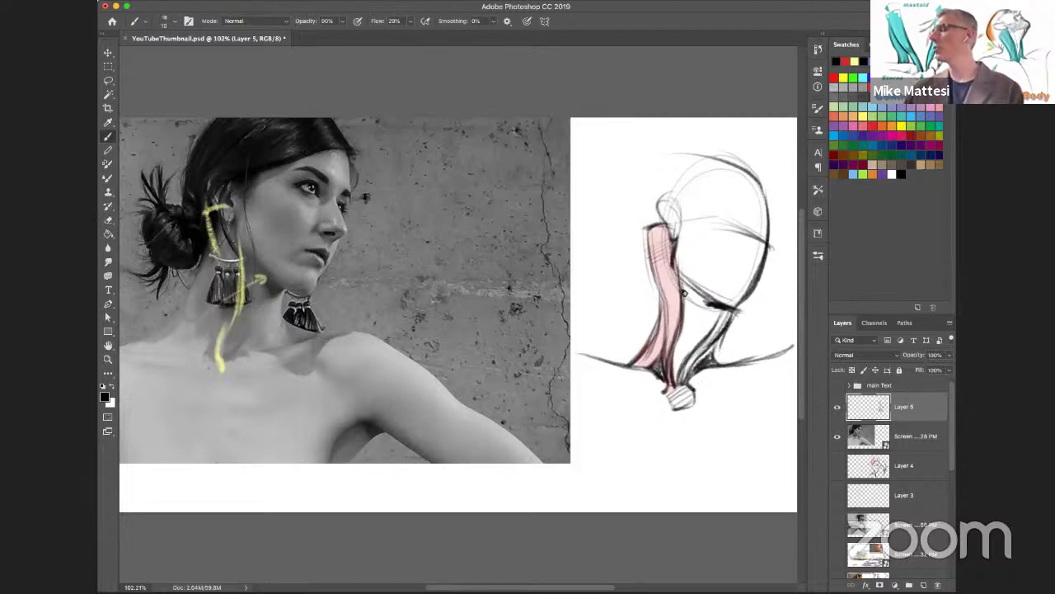
{"action": "left_click_drag", "start_coordinate": [725, 308], "coordinate": [694, 343]}
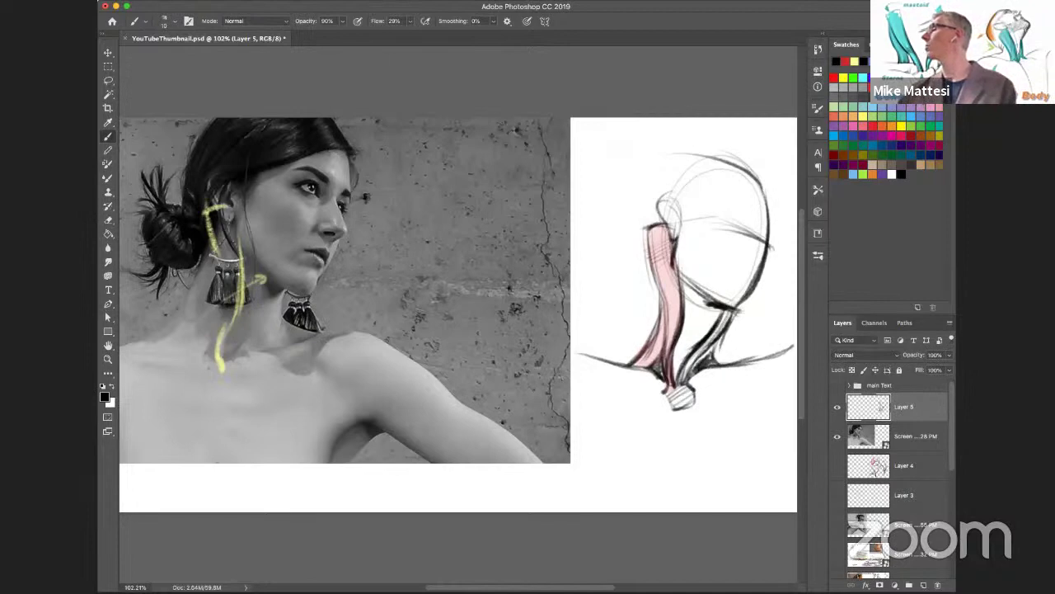
Fill the throat between the neck muscles with light blue and sketch its curved, tapering shape separately beneath the collarbone
{"action": "left_click", "coordinate": [873, 108]}
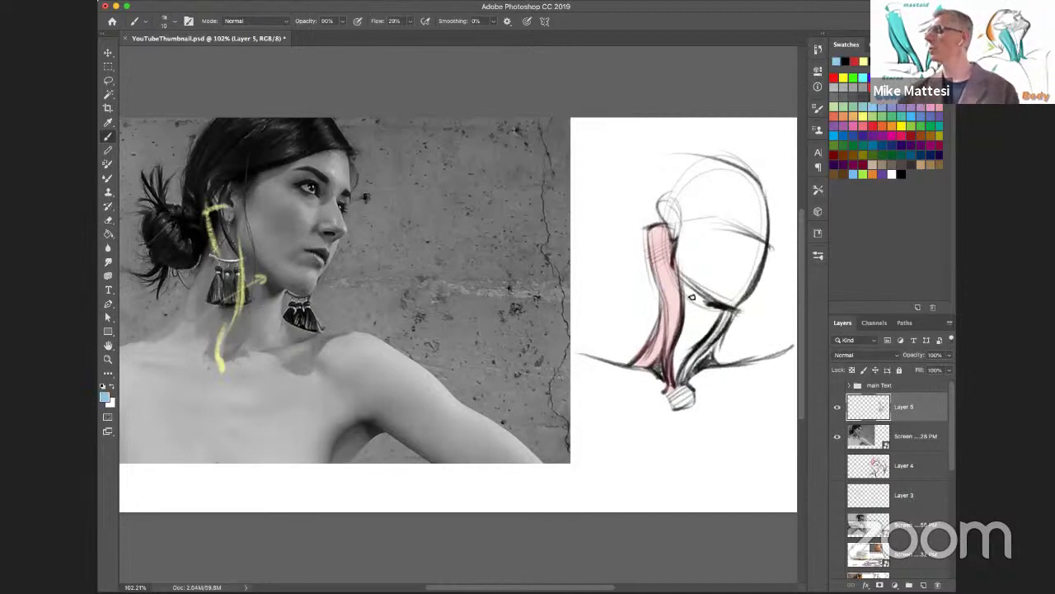
{"action": "mouse_move", "coordinate": [699, 300]}
{"action": "left_mouse_down"}
{"action": "mouse_move", "coordinate": [713, 299]}
{"action": "mouse_move", "coordinate": [694, 308]}
{"action": "mouse_move", "coordinate": [691, 289]}
{"action": "mouse_move", "coordinate": [715, 313]}
{"action": "mouse_move", "coordinate": [701, 334]}
{"action": "mouse_move", "coordinate": [693, 308]}
{"action": "mouse_move", "coordinate": [685, 342]}
{"action": "mouse_move", "coordinate": [699, 326]}
{"action": "mouse_move", "coordinate": [703, 346]}
{"action": "mouse_move", "coordinate": [678, 360]}
{"action": "left_mouse_up"}
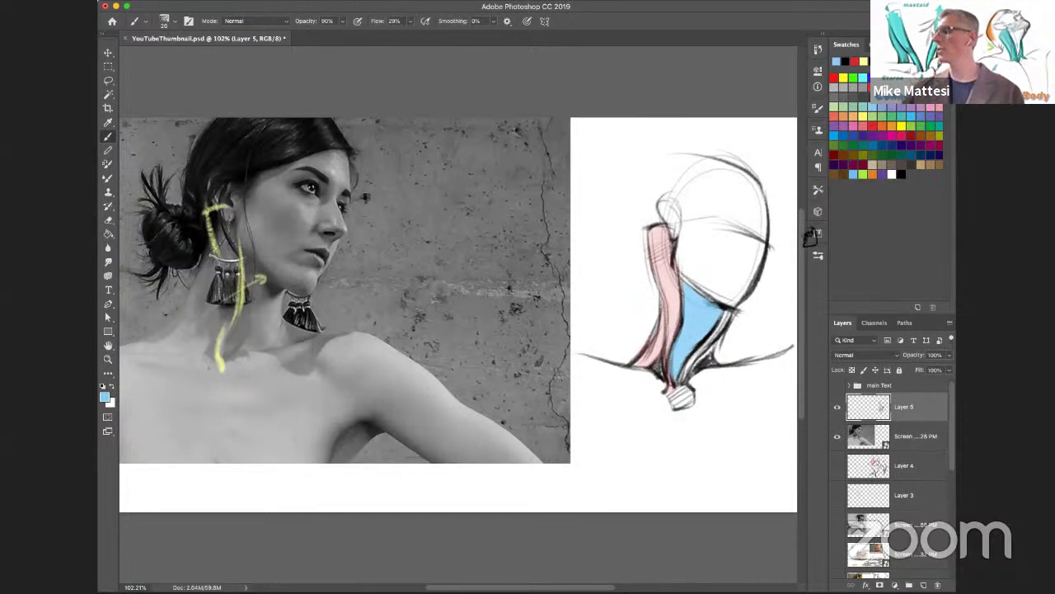
{"action": "mouse_move", "coordinate": [746, 383]}
{"action": "left_mouse_down"}
{"action": "mouse_move", "coordinate": [777, 396]}
{"action": "mouse_move", "coordinate": [726, 458]}
{"action": "left_mouse_up"}
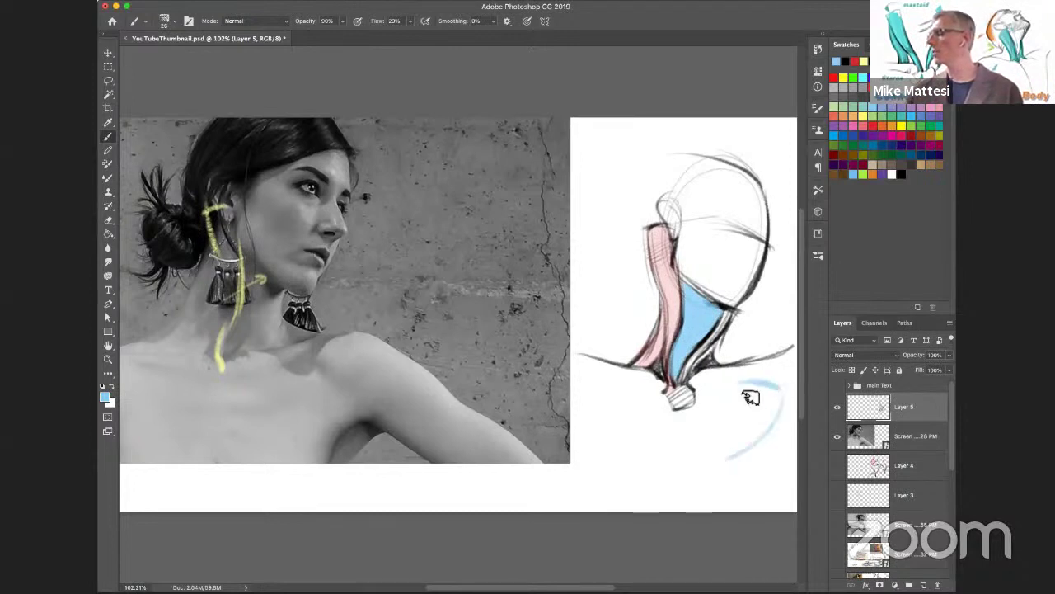
{"action": "mouse_move", "coordinate": [737, 376]}
{"action": "left_mouse_down"}
{"action": "mouse_move", "coordinate": [722, 465]}
{"action": "mouse_move", "coordinate": [734, 411]}
{"action": "mouse_move", "coordinate": [698, 487]}
{"action": "mouse_move", "coordinate": [710, 506]}
{"action": "mouse_move", "coordinate": [771, 446]}
{"action": "mouse_move", "coordinate": [751, 454]}
{"action": "mouse_move", "coordinate": [775, 425]}
{"action": "mouse_move", "coordinate": [715, 464]}
{"action": "mouse_move", "coordinate": [738, 398]}
{"action": "mouse_move", "coordinate": [695, 486]}
{"action": "mouse_move", "coordinate": [706, 490]}
{"action": "mouse_move", "coordinate": [762, 389]}
{"action": "mouse_move", "coordinate": [722, 459]}
{"action": "mouse_move", "coordinate": [719, 429]}
{"action": "left_mouse_up"}
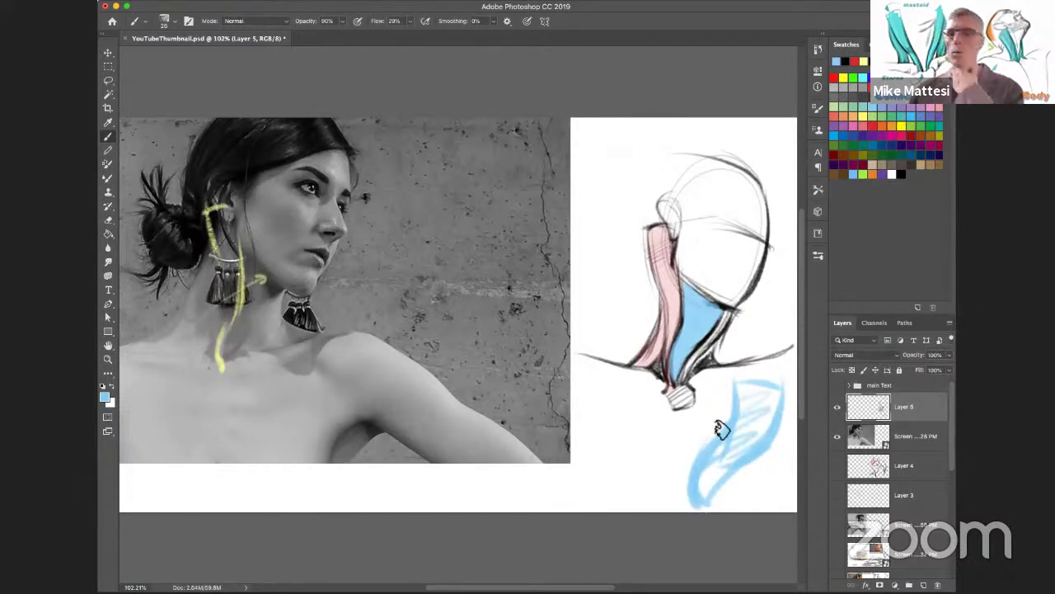
Color the narrow far neck muscle between chin and sternum solid red
{"action": "left_click", "coordinate": [853, 146]}
{"action": "mouse_move", "coordinate": [729, 316]}
{"action": "left_mouse_down"}
{"action": "mouse_move", "coordinate": [686, 360]}
{"action": "mouse_move", "coordinate": [707, 348]}
{"action": "mouse_move", "coordinate": [696, 370]}
{"action": "mouse_move", "coordinate": [700, 358]}
{"action": "mouse_move", "coordinate": [662, 388]}
{"action": "left_mouse_up"}
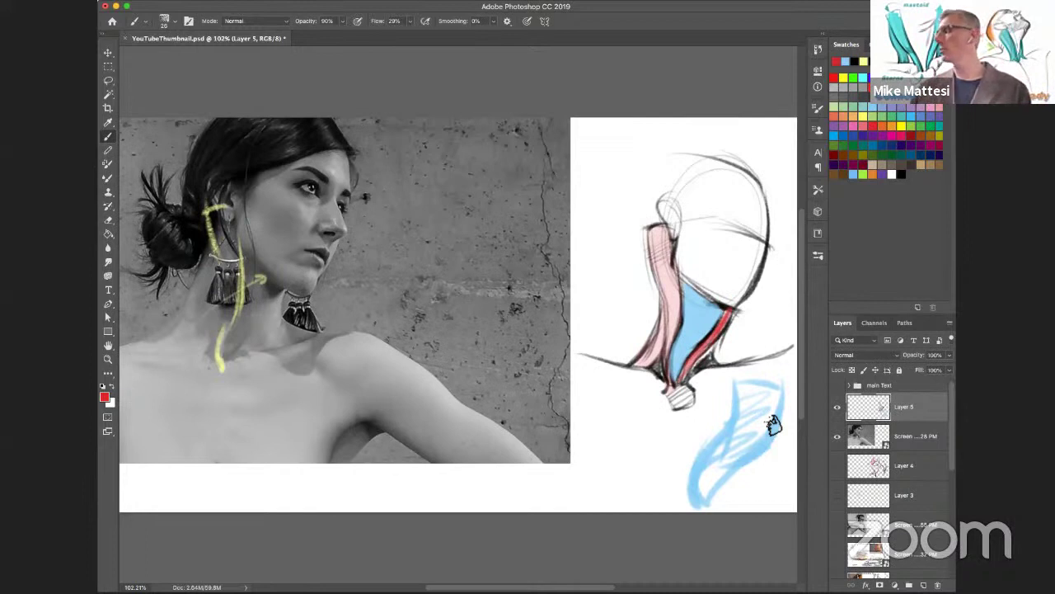
Set the brush color back to black and shrink the brush to a thin tip for outlining
{"action": "left_click", "coordinate": [901, 174]}
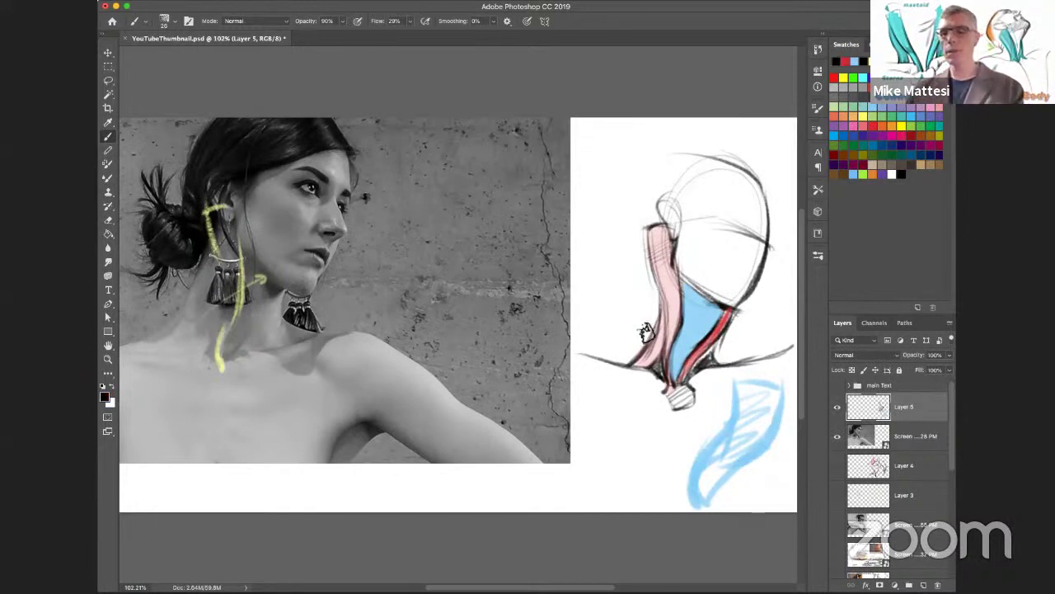
{"action": "key", "text": "bracketleft"}
{"action": "key", "text": "bracketleft"}
{"action": "key", "text": "bracketleft"}
{"action": "key", "text": "bracketleft"}
{"action": "key", "text": "bracketleft"}
{"action": "key", "text": "bracketleft"}
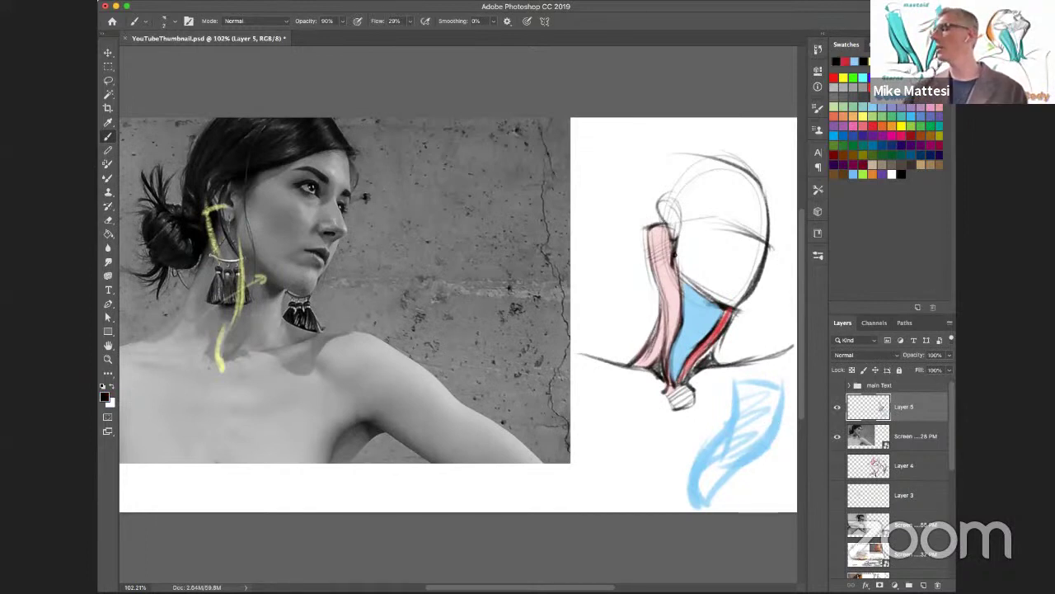
Try bold black curves flaring outward from both sides of the neck onto the shoulders
{"action": "mouse_move", "coordinate": [648, 259]}
{"action": "left_mouse_down"}
{"action": "mouse_move", "coordinate": [653, 285]}
{"action": "mouse_move", "coordinate": [589, 378]}
{"action": "left_mouse_up"}
{"action": "left_click_drag", "start_coordinate": [646, 259], "coordinate": [603, 370]}
{"action": "mouse_move", "coordinate": [751, 288]}
{"action": "left_mouse_down"}
{"action": "mouse_move", "coordinate": [728, 323]}
{"action": "mouse_move", "coordinate": [720, 382]}
{"action": "left_mouse_up"}
{"action": "left_click_drag", "start_coordinate": [746, 381], "coordinate": [777, 383]}
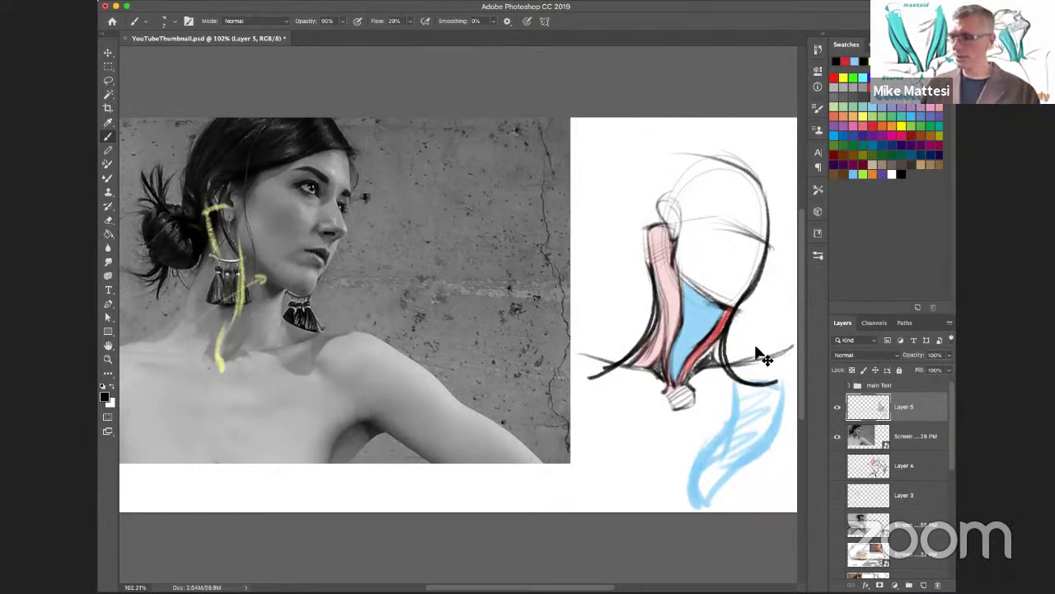
{"action": "key", "text": "super+z"}
{"action": "key", "text": "super+z"}
{"action": "key", "text": "super+z"}
{"action": "key", "text": "super+z"}
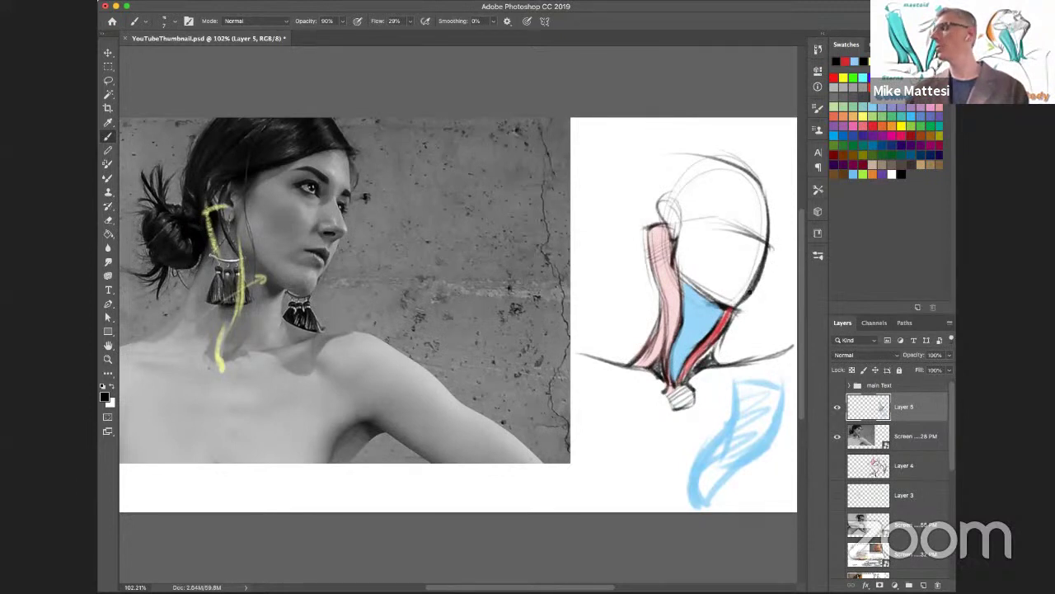
Round out the chin corner with a bold black line and fade the sketch layer to 24% opacity
{"action": "mouse_move", "coordinate": [753, 291]}
{"action": "left_mouse_down"}
{"action": "mouse_move", "coordinate": [737, 315]}
{"action": "mouse_move", "coordinate": [722, 298]}
{"action": "mouse_move", "coordinate": [754, 289]}
{"action": "left_mouse_up"}
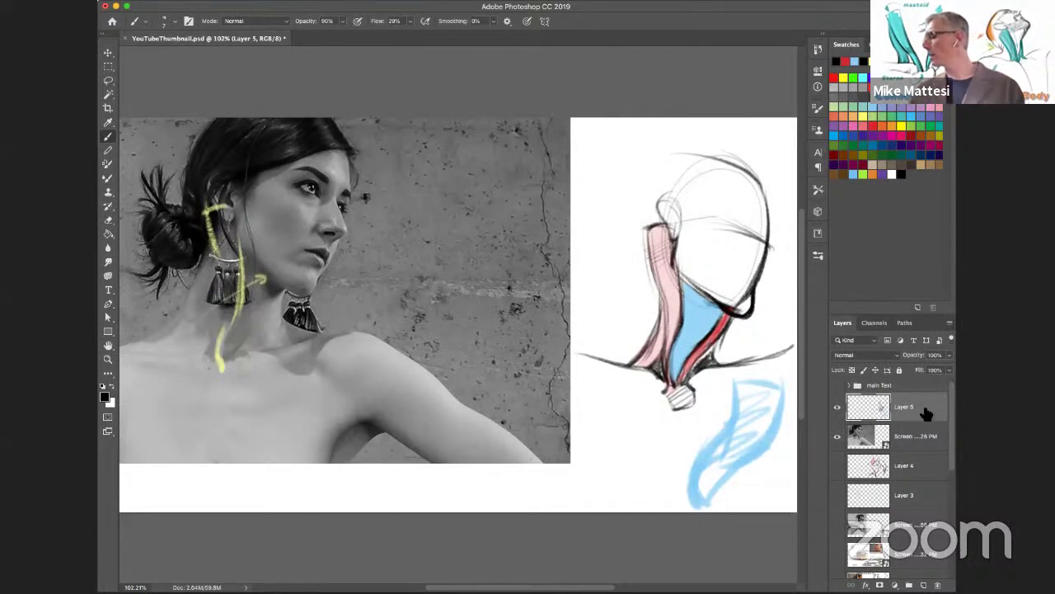
{"action": "left_click", "coordinate": [949, 355]}
{"action": "left_click_drag", "start_coordinate": [948, 370], "coordinate": [911, 372]}
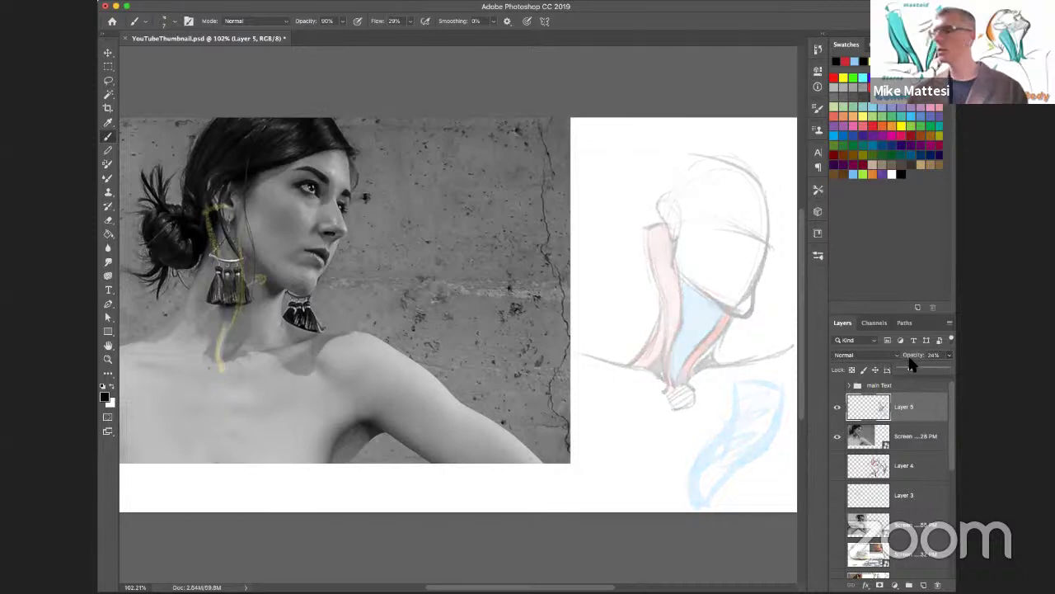
{"action": "left_click", "coordinate": [731, 322]}
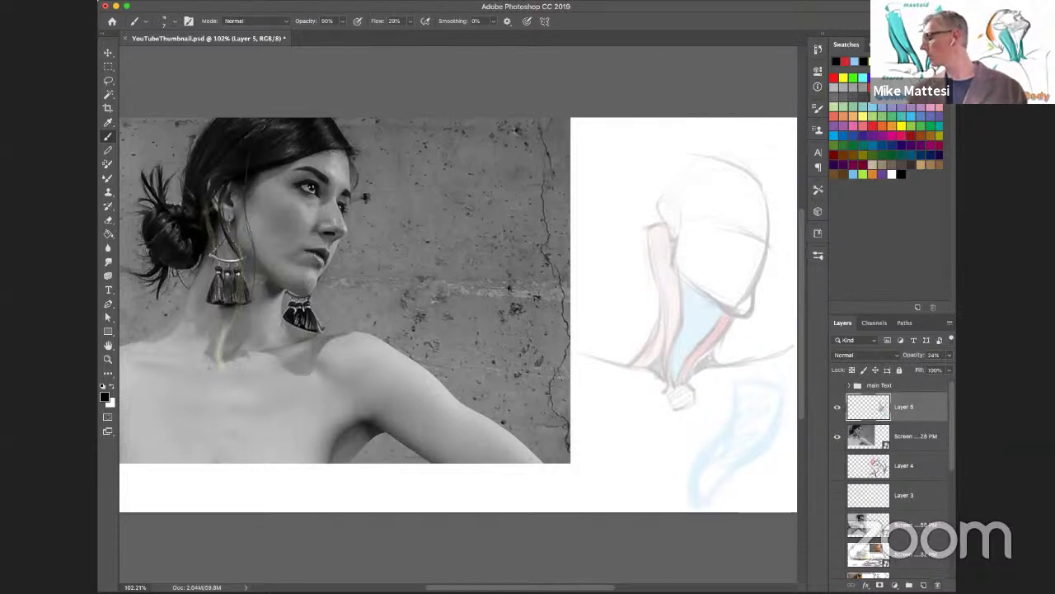
On a new layer, draw bold trapezius lines sweeping from both sides of the neck out to the shoulders
{"action": "left_click", "coordinate": [924, 584]}
{"action": "mouse_move", "coordinate": [736, 314]}
{"action": "left_mouse_down"}
{"action": "mouse_move", "coordinate": [697, 357]}
{"action": "mouse_move", "coordinate": [781, 352]}
{"action": "mouse_move", "coordinate": [714, 342]}
{"action": "mouse_move", "coordinate": [685, 362]}
{"action": "left_mouse_up"}
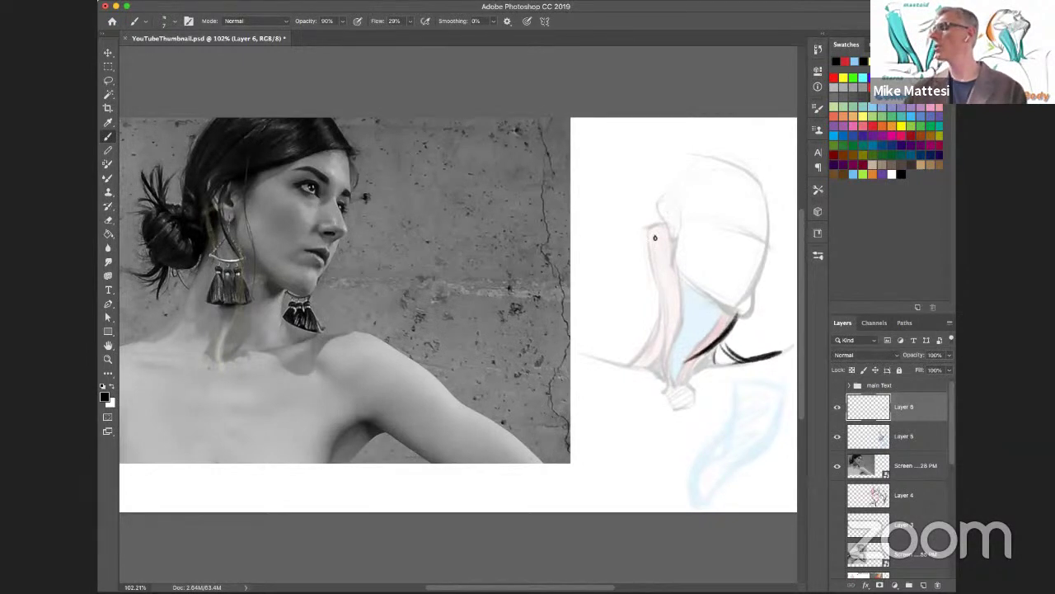
{"action": "mouse_move", "coordinate": [649, 219]}
{"action": "left_mouse_down"}
{"action": "mouse_move", "coordinate": [653, 279]}
{"action": "mouse_move", "coordinate": [651, 253]}
{"action": "mouse_move", "coordinate": [625, 341]}
{"action": "left_mouse_up"}
{"action": "left_click_drag", "start_coordinate": [652, 287], "coordinate": [613, 351]}
{"action": "mouse_move", "coordinate": [645, 306]}
{"action": "left_mouse_down"}
{"action": "mouse_move", "coordinate": [618, 309]}
{"action": "mouse_move", "coordinate": [631, 333]}
{"action": "mouse_move", "coordinate": [640, 322]}
{"action": "mouse_move", "coordinate": [572, 353]}
{"action": "left_mouse_up"}
{"action": "left_click_drag", "start_coordinate": [633, 327], "coordinate": [560, 351]}
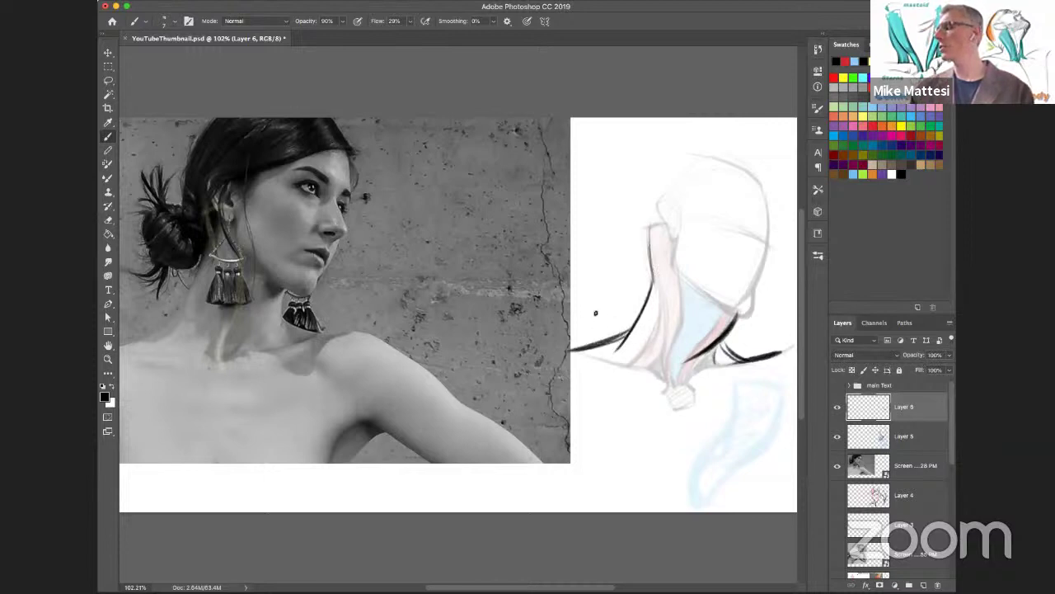
{"action": "left_click_drag", "start_coordinate": [653, 278], "coordinate": [622, 346]}
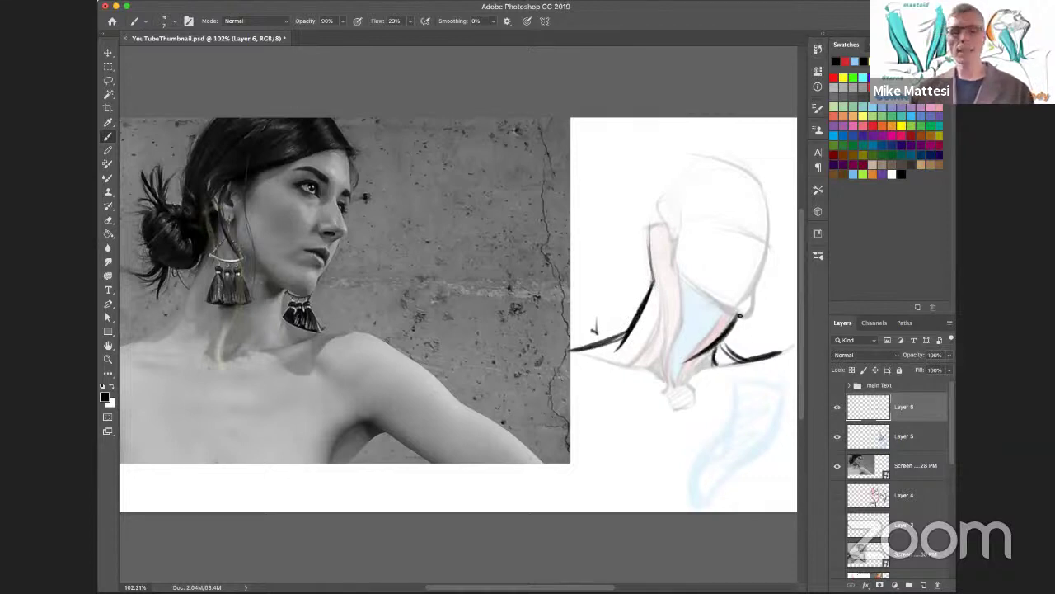
Shade the whole neck mass between the trapezius lines in soft grey with a large brush at 20% opacity
{"action": "left_click_drag", "start_coordinate": [745, 315], "coordinate": [767, 314]}
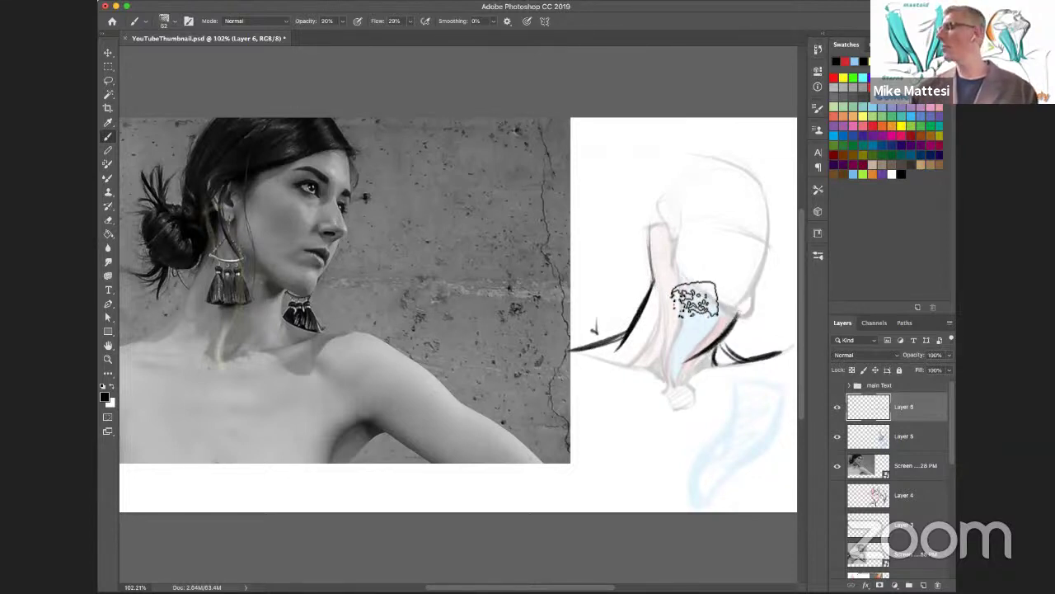
{"action": "mouse_move", "coordinate": [700, 293]}
{"action": "left_mouse_down"}
{"action": "mouse_move", "coordinate": [730, 310]}
{"action": "mouse_move", "coordinate": [678, 339]}
{"action": "mouse_move", "coordinate": [726, 330]}
{"action": "mouse_move", "coordinate": [701, 340]}
{"action": "mouse_move", "coordinate": [713, 320]}
{"action": "mouse_move", "coordinate": [656, 338]}
{"action": "mouse_move", "coordinate": [655, 322]}
{"action": "mouse_move", "coordinate": [635, 353]}
{"action": "mouse_move", "coordinate": [645, 367]}
{"action": "mouse_move", "coordinate": [641, 350]}
{"action": "mouse_move", "coordinate": [610, 356]}
{"action": "mouse_move", "coordinate": [725, 374]}
{"action": "mouse_move", "coordinate": [720, 355]}
{"action": "mouse_move", "coordinate": [733, 365]}
{"action": "mouse_move", "coordinate": [740, 316]}
{"action": "mouse_move", "coordinate": [683, 283]}
{"action": "left_mouse_up"}
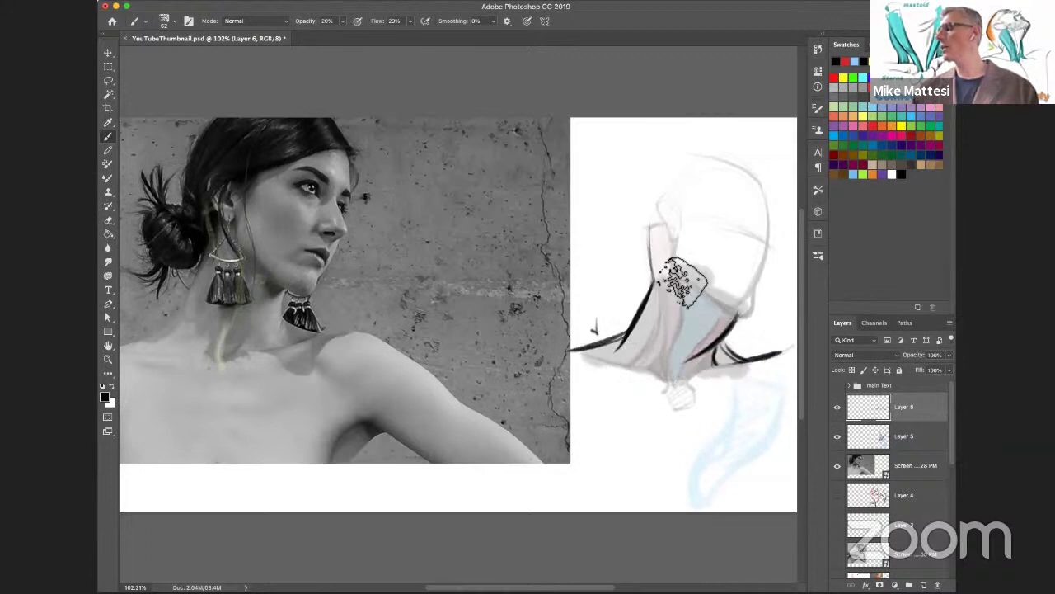
Raise Layer 5's opacity and view it alone, switching visibility from it back to Layer 6 for comparison
{"action": "left_click", "coordinate": [838, 407]}
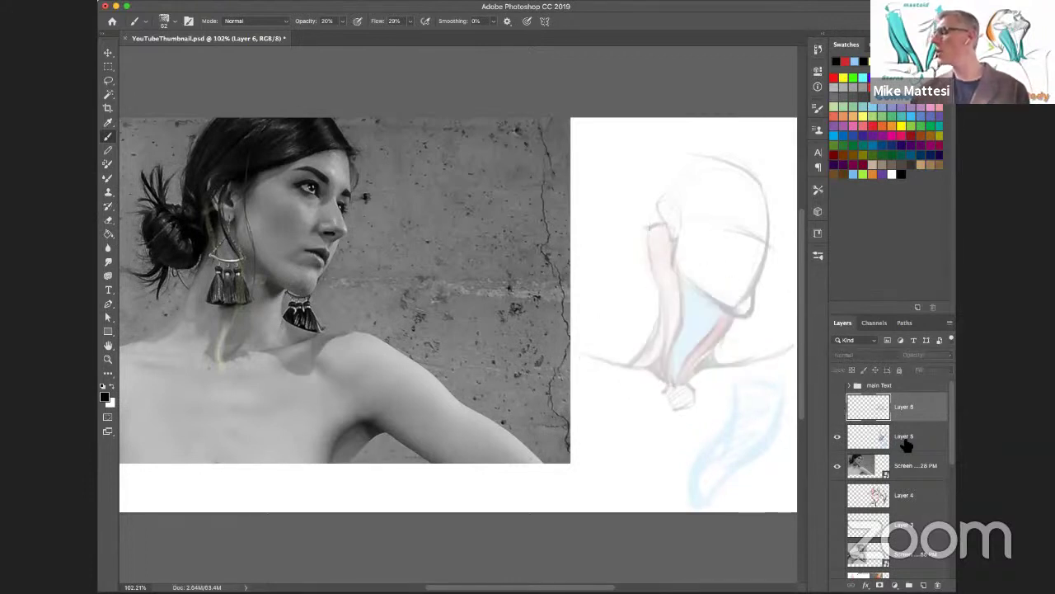
{"action": "left_click", "coordinate": [929, 436]}
{"action": "left_click_drag", "start_coordinate": [920, 371], "coordinate": [938, 370]}
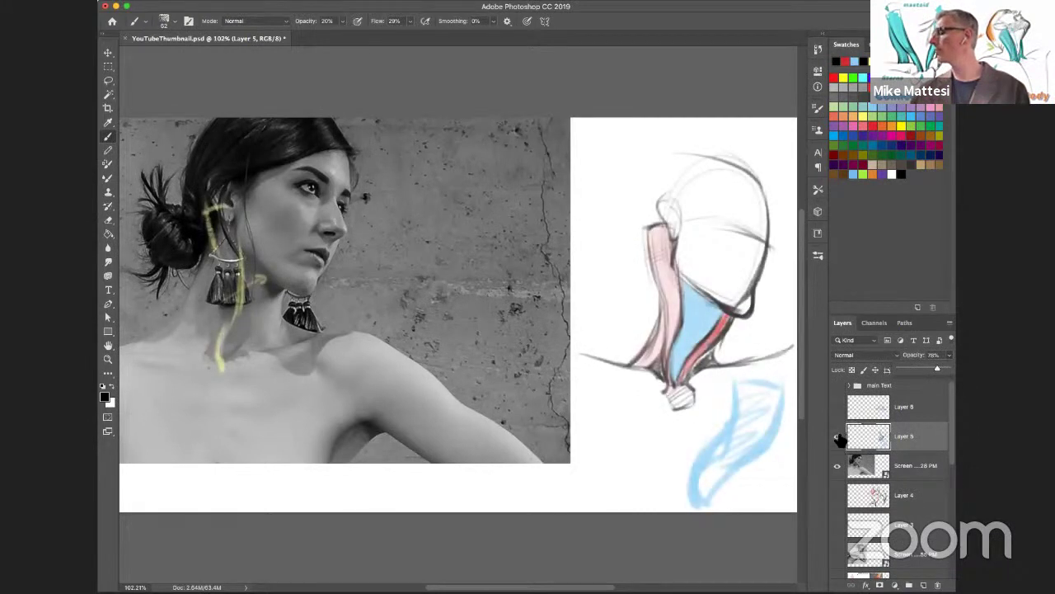
{"action": "left_click", "coordinate": [837, 436]}
{"action": "left_click", "coordinate": [837, 406]}
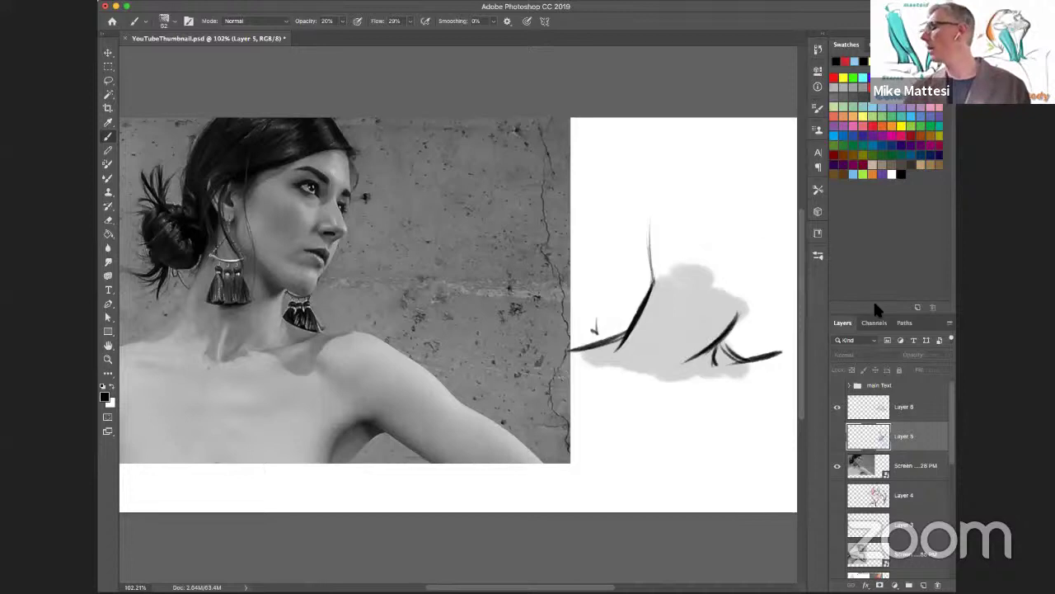
On Layer 6, sketch faint grey vertical strokes joined by crossing strokes above the shaded neck mass
{"action": "left_click", "coordinate": [924, 405]}
{"action": "mouse_move", "coordinate": [701, 170]}
{"action": "left_mouse_down"}
{"action": "mouse_move", "coordinate": [703, 235]}
{"action": "mouse_move", "coordinate": [734, 223]}
{"action": "mouse_move", "coordinate": [732, 239]}
{"action": "left_mouse_up"}
{"action": "mouse_move", "coordinate": [699, 186]}
{"action": "left_mouse_down"}
{"action": "mouse_move", "coordinate": [748, 210]}
{"action": "mouse_move", "coordinate": [700, 221]}
{"action": "left_mouse_up"}
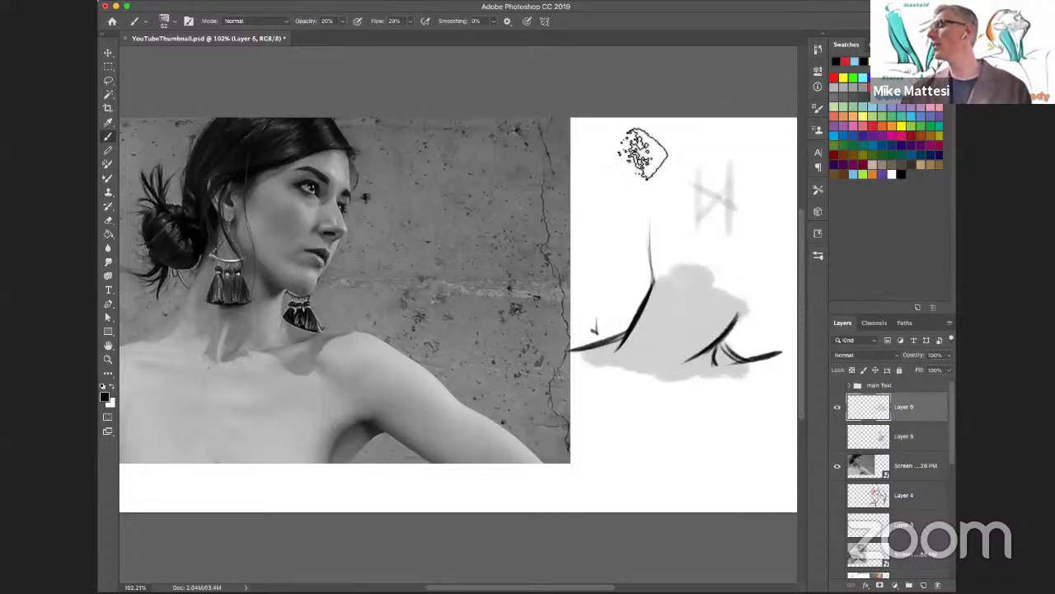
{"action": "left_click_drag", "start_coordinate": [621, 161], "coordinate": [604, 221]}
{"action": "left_click_drag", "start_coordinate": [669, 154], "coordinate": [701, 226]}
{"action": "left_click_drag", "start_coordinate": [635, 185], "coordinate": [666, 203]}
{"action": "left_click_drag", "start_coordinate": [639, 210], "coordinate": [673, 182]}
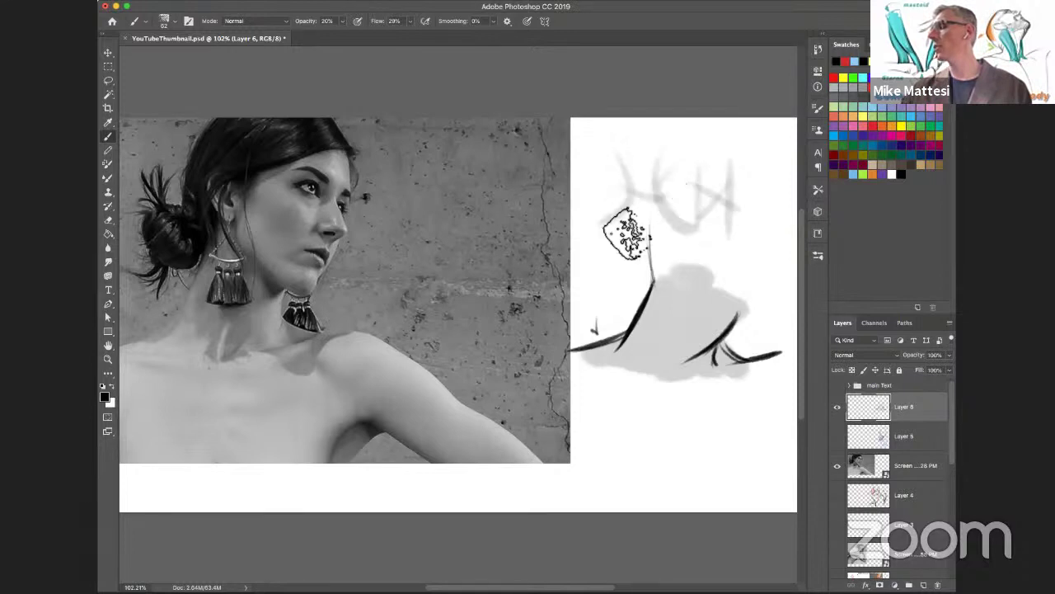
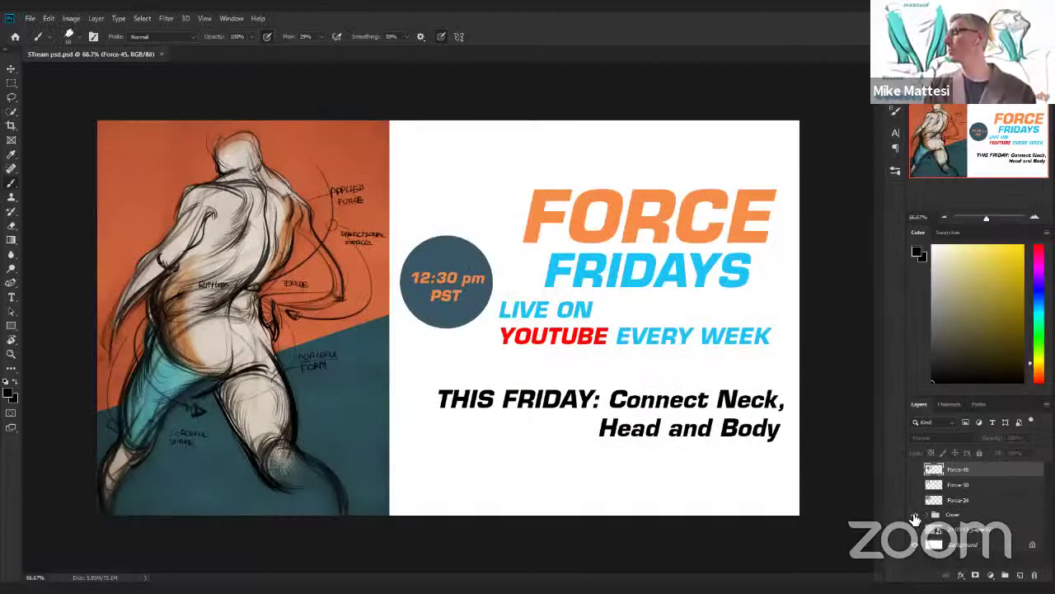
In STream psd.psd, hide the Cover group and show the Force-24 reference photo
{"action": "left_click", "coordinate": [915, 514]}
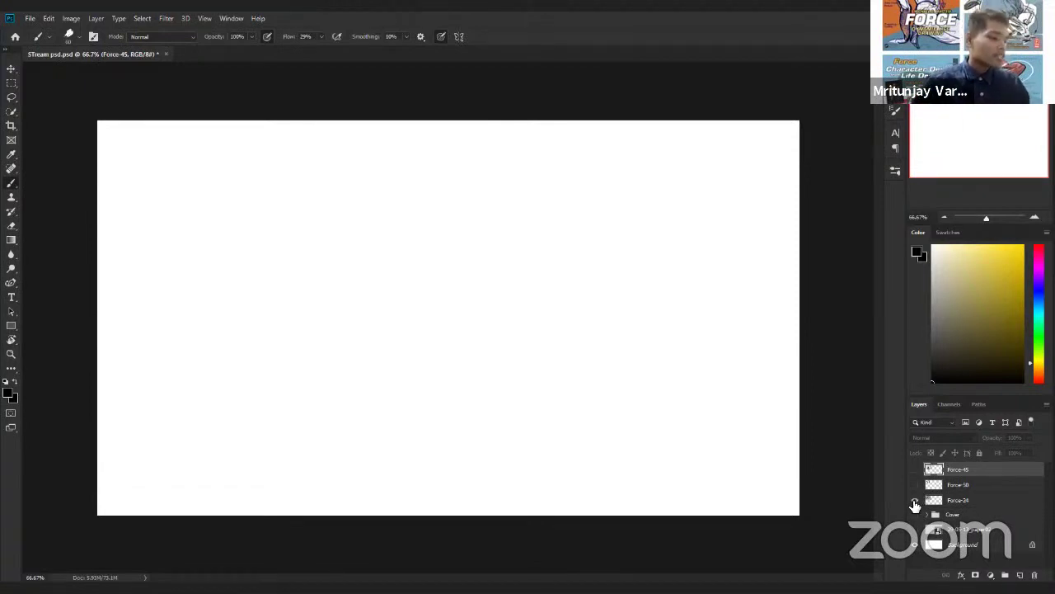
{"action": "left_click", "coordinate": [915, 501]}
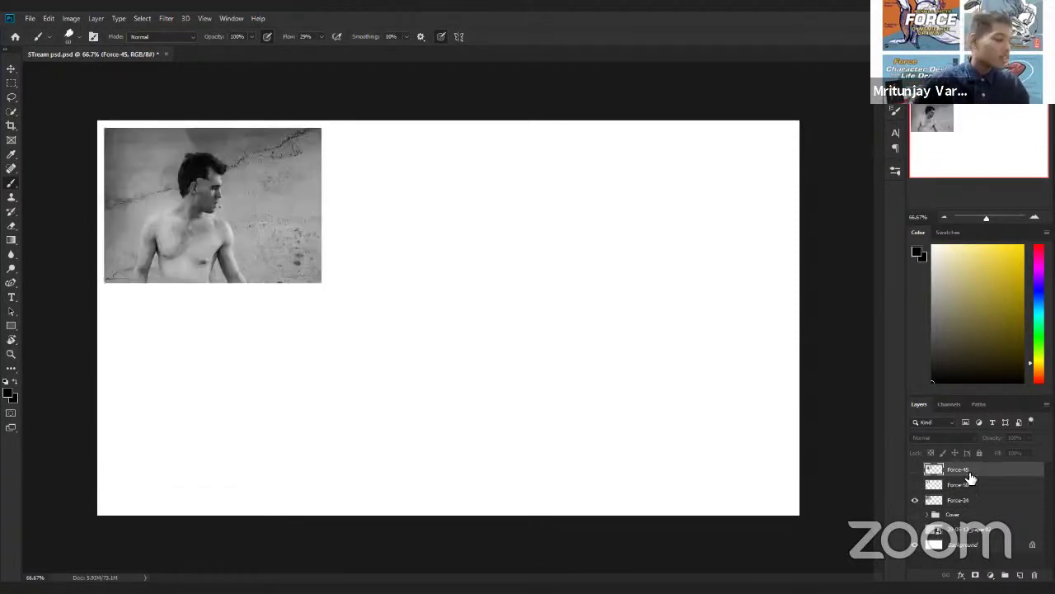
{"action": "left_click", "coordinate": [916, 501]}
{"action": "left_click", "coordinate": [915, 501]}
{"action": "left_click", "coordinate": [915, 500]}
{"action": "left_click", "coordinate": [915, 500]}
Preview the two reference photo layers above Force-24 by showing and hiding them
{"action": "left_click", "coordinate": [915, 485]}
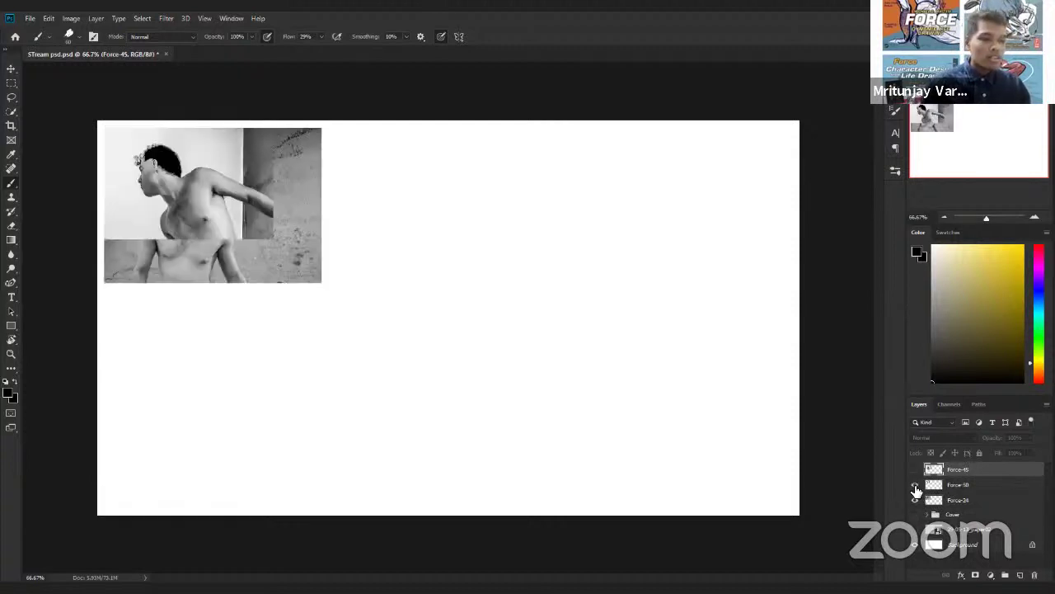
{"action": "left_click", "coordinate": [915, 469]}
{"action": "left_click", "coordinate": [915, 469]}
{"action": "left_click", "coordinate": [915, 469]}
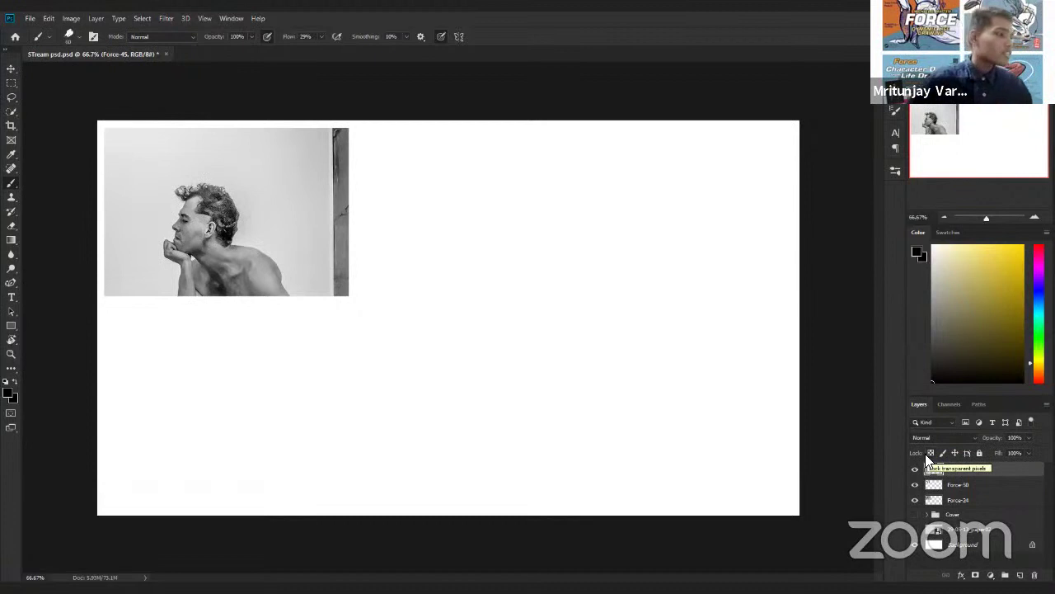
{"action": "left_click", "coordinate": [914, 469]}
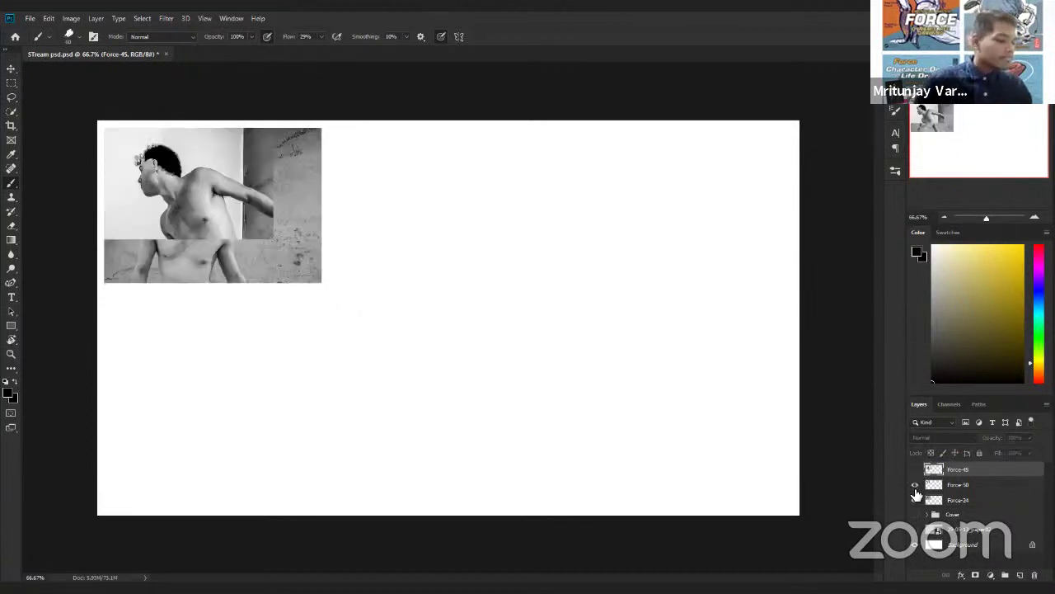
{"action": "left_click", "coordinate": [914, 486]}
Add a new empty layer directly above the Force-24 photo layer
{"action": "left_click", "coordinate": [973, 501]}
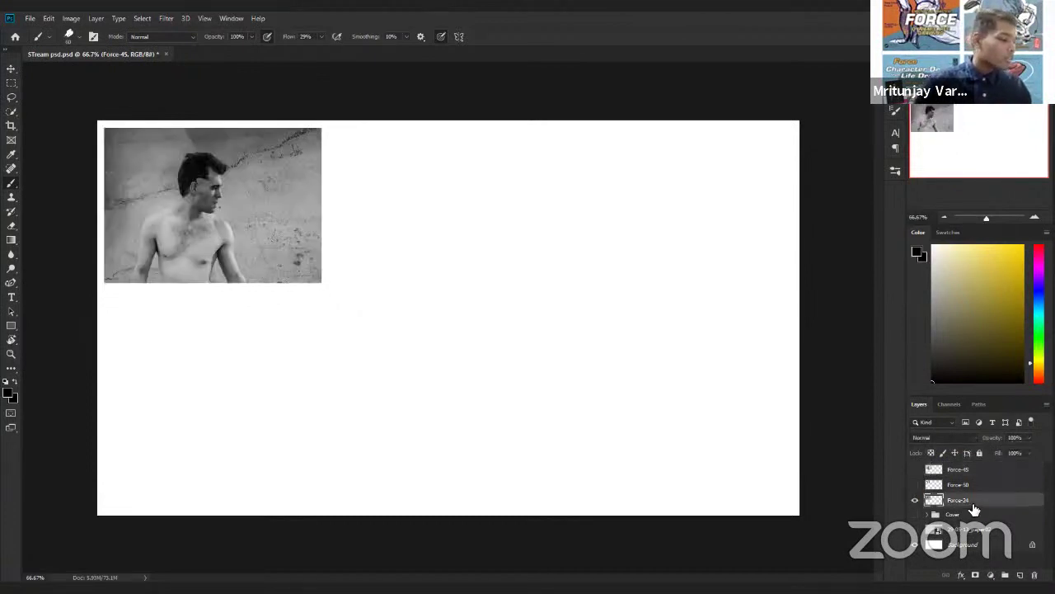
{"action": "left_click", "coordinate": [1020, 574]}
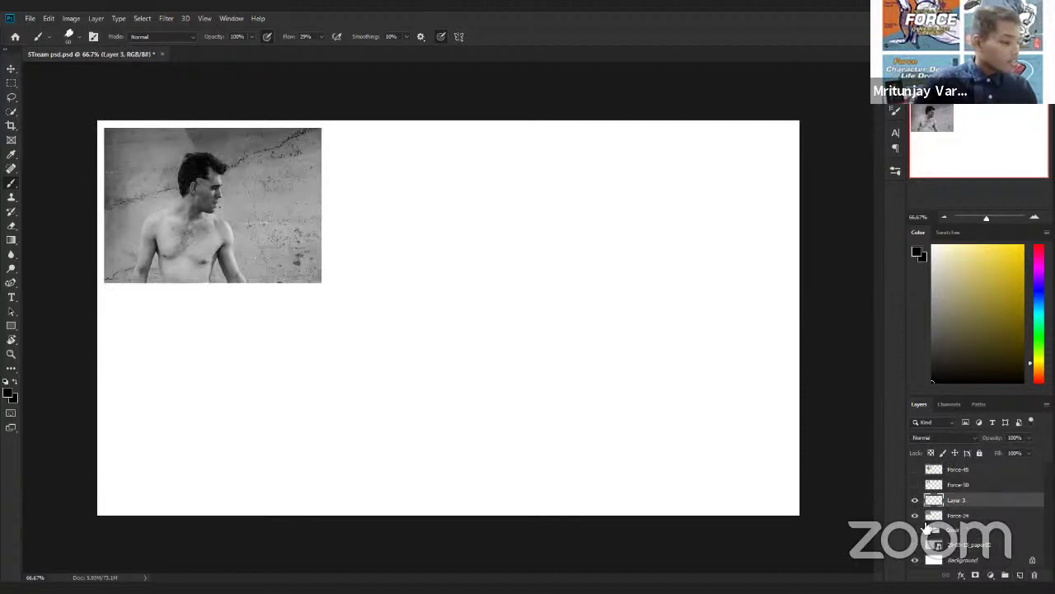
Show the paper texture layer as the background behind the Force-24 reference photo
{"action": "left_click", "coordinate": [915, 545]}
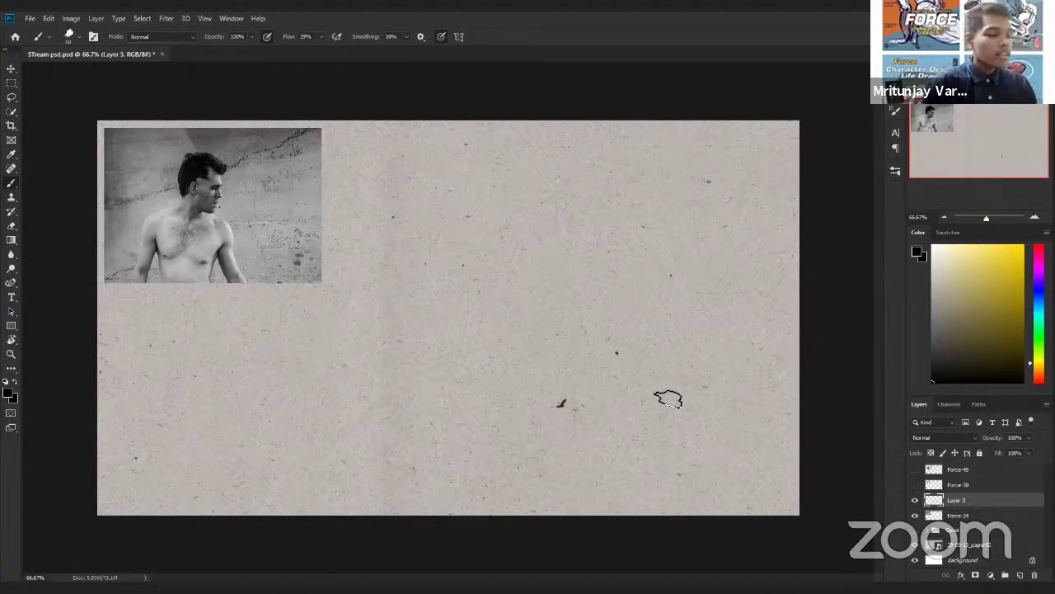
{"action": "mouse_move", "coordinate": [378, 469]}
{"action": "left_mouse_down"}
{"action": "mouse_move", "coordinate": [358, 423]}
{"action": "mouse_move", "coordinate": [404, 485]}
{"action": "left_mouse_up"}
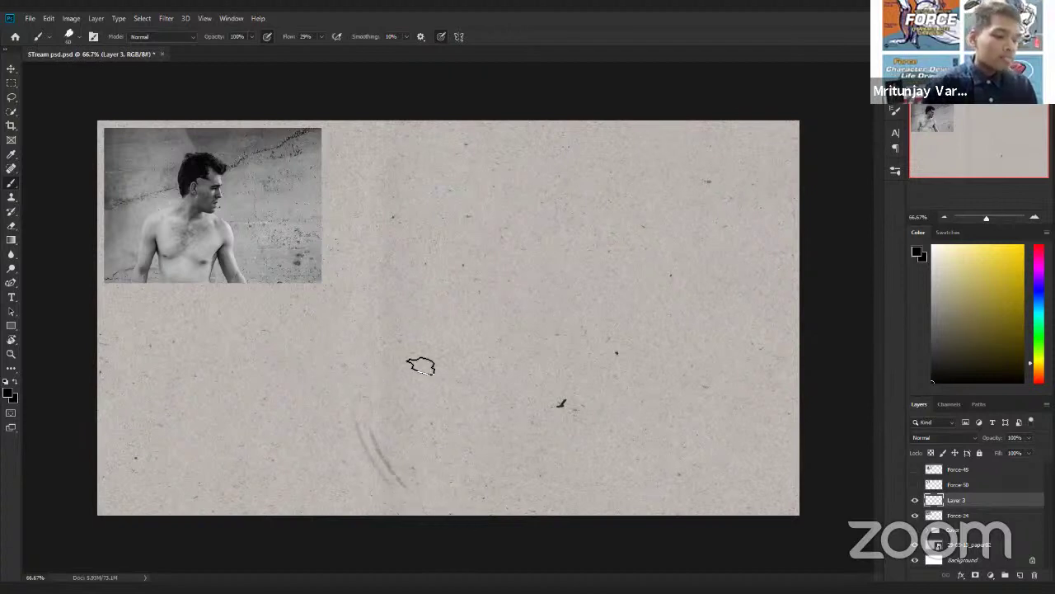
{"action": "mouse_move", "coordinate": [437, 216]}
{"action": "left_mouse_down"}
{"action": "mouse_move", "coordinate": [591, 183]}
{"action": "mouse_move", "coordinate": [564, 402]}
{"action": "left_mouse_up"}
{"action": "left_click_drag", "start_coordinate": [580, 203], "coordinate": [549, 400]}
{"action": "left_click_drag", "start_coordinate": [563, 320], "coordinate": [562, 404]}
{"action": "left_click_drag", "start_coordinate": [588, 339], "coordinate": [436, 368]}
{"action": "left_click_drag", "start_coordinate": [537, 196], "coordinate": [524, 418]}
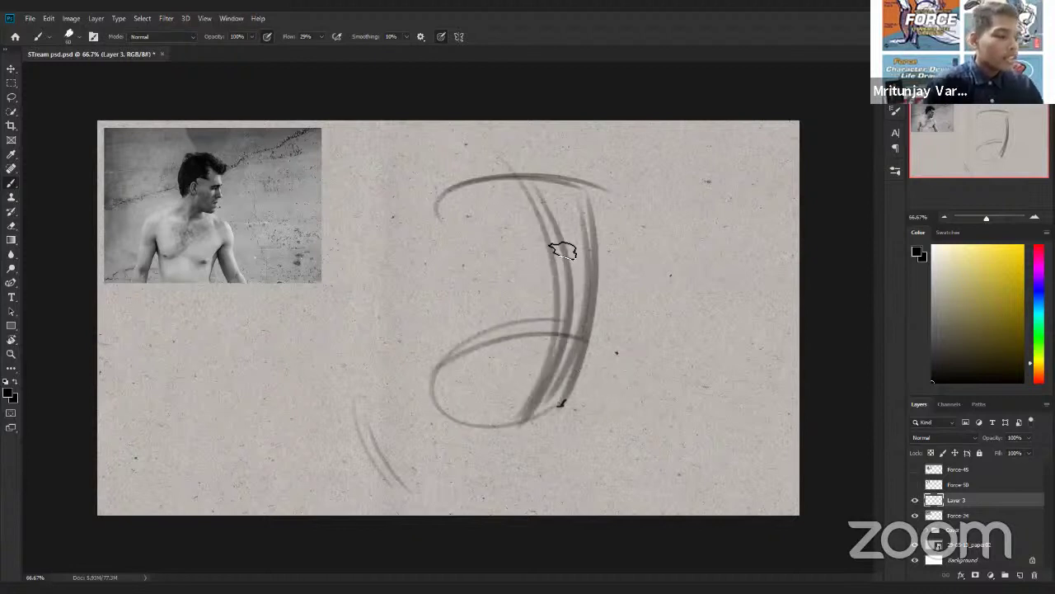
{"action": "left_click_drag", "start_coordinate": [554, 123], "coordinate": [506, 191]}
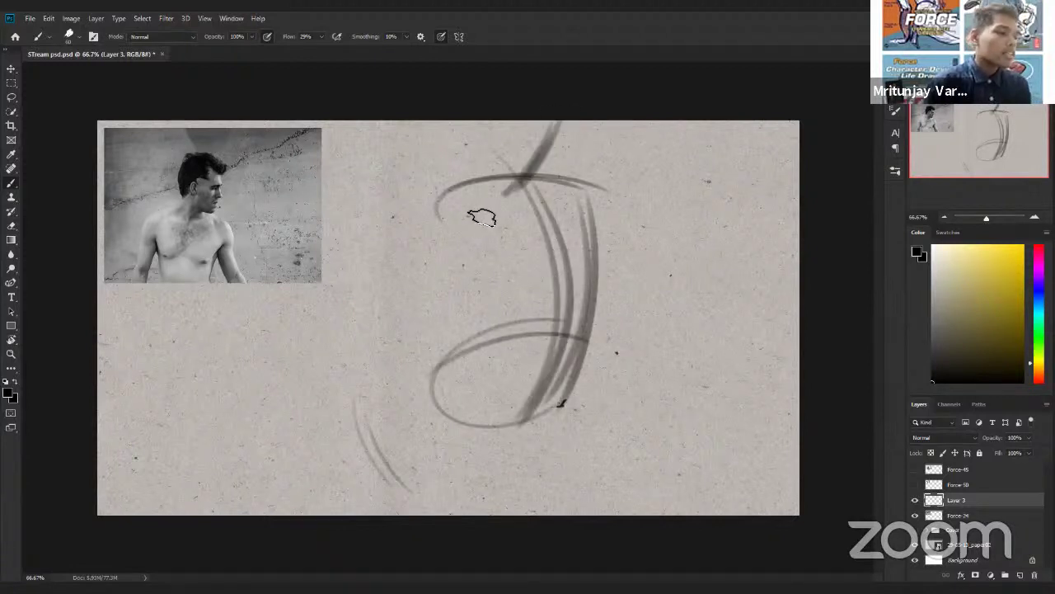
{"action": "left_click_drag", "start_coordinate": [1003, 507], "coordinate": [1032, 572]}
{"action": "left_click", "coordinate": [1020, 572]}
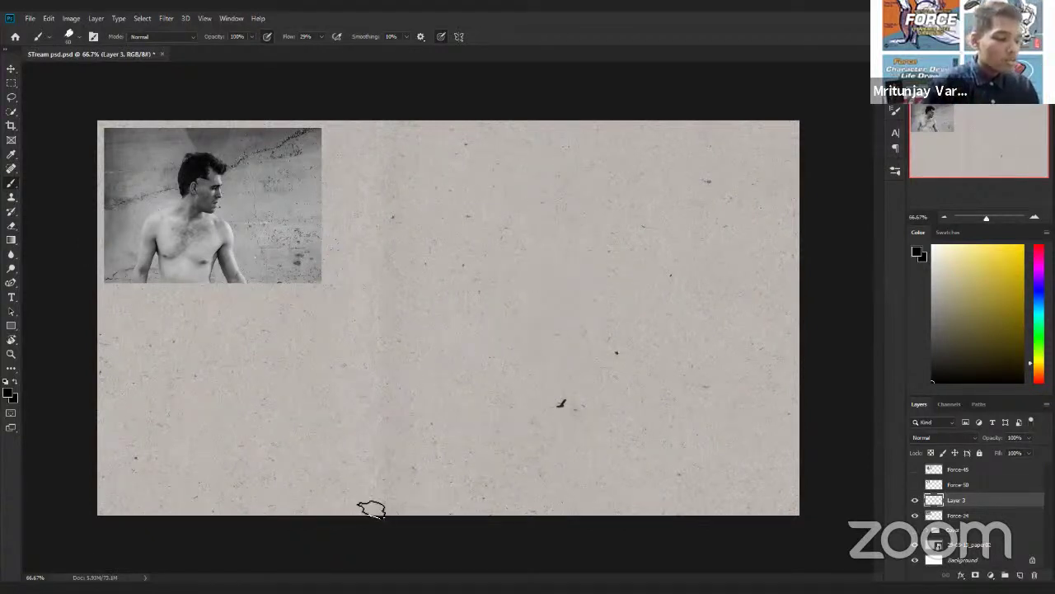
On Layer 3, sketch a wide shoulder arc low on the canvas with short inward-curving lines for both sides of the body
{"action": "left_click_drag", "start_coordinate": [359, 495], "coordinate": [342, 411]}
{"action": "left_click_drag", "start_coordinate": [436, 376], "coordinate": [681, 402]}
{"action": "left_click_drag", "start_coordinate": [360, 399], "coordinate": [709, 403]}
{"action": "left_click_drag", "start_coordinate": [394, 388], "coordinate": [719, 403]}
{"action": "mouse_move", "coordinate": [400, 387]}
{"action": "left_mouse_down"}
{"action": "mouse_move", "coordinate": [625, 380]}
{"action": "mouse_move", "coordinate": [717, 404]}
{"action": "left_mouse_up"}
{"action": "left_click_drag", "start_coordinate": [723, 406], "coordinate": [710, 471]}
{"action": "mouse_move", "coordinate": [678, 507]}
{"action": "left_mouse_down"}
{"action": "mouse_move", "coordinate": [706, 412]}
{"action": "mouse_move", "coordinate": [696, 477]}
{"action": "left_mouse_up"}
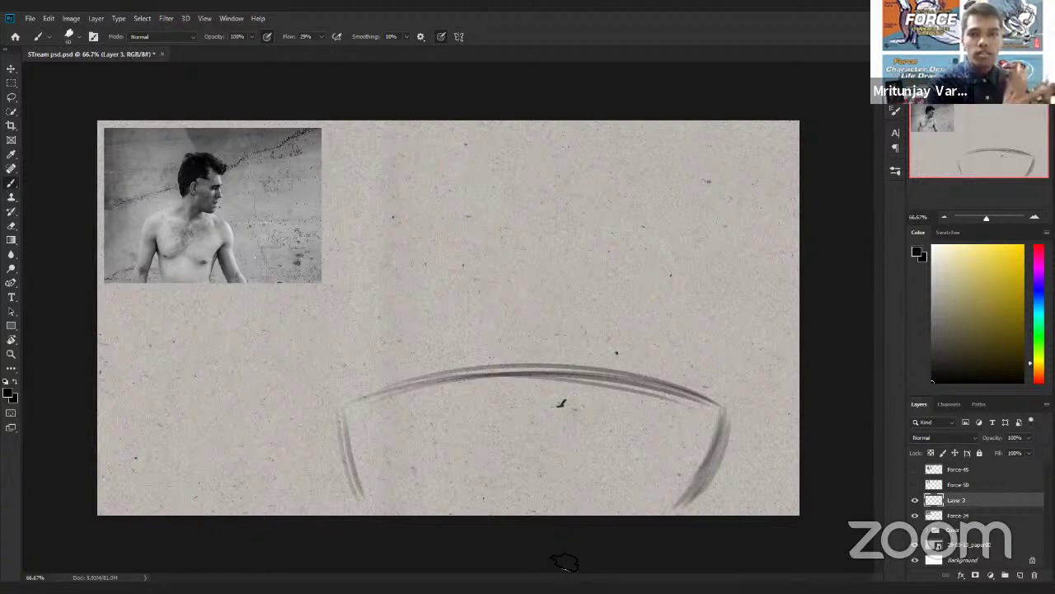
{"action": "mouse_move", "coordinate": [320, 417]}
{"action": "left_mouse_down"}
{"action": "mouse_move", "coordinate": [709, 390]}
{"action": "mouse_move", "coordinate": [726, 402]}
{"action": "left_mouse_up"}
{"action": "left_click_drag", "start_coordinate": [366, 398], "coordinate": [720, 406]}
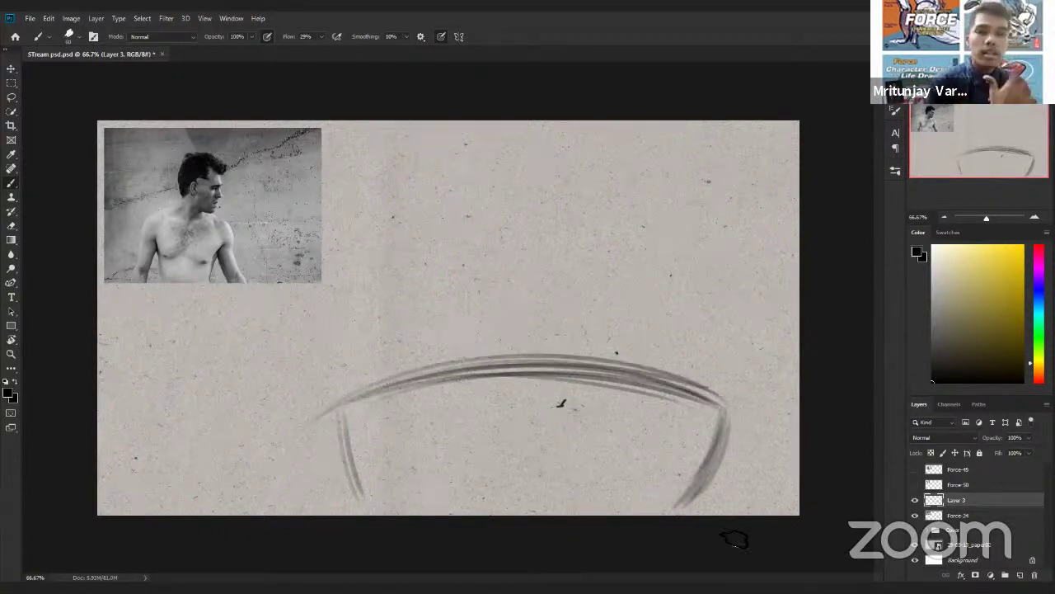
Sketch dark diagonal neck strokes crossing the shoulder arc, and add a lower parallel arc with a curved side line
{"action": "mouse_move", "coordinate": [491, 440]}
{"action": "left_mouse_down"}
{"action": "mouse_move", "coordinate": [606, 227]}
{"action": "mouse_move", "coordinate": [598, 198]}
{"action": "mouse_move", "coordinate": [480, 451]}
{"action": "left_mouse_up"}
{"action": "left_click_drag", "start_coordinate": [568, 218], "coordinate": [479, 454]}
{"action": "left_click_drag", "start_coordinate": [544, 231], "coordinate": [463, 460]}
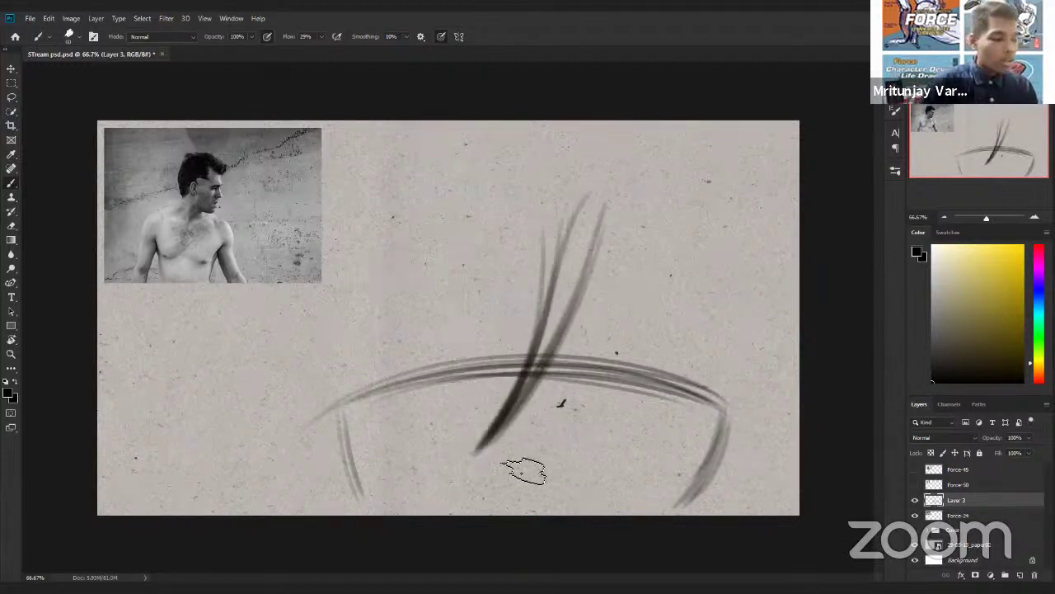
{"action": "left_click_drag", "start_coordinate": [415, 512], "coordinate": [718, 418]}
{"action": "left_click_drag", "start_coordinate": [340, 414], "coordinate": [725, 424]}
{"action": "left_click_drag", "start_coordinate": [382, 426], "coordinate": [726, 430]}
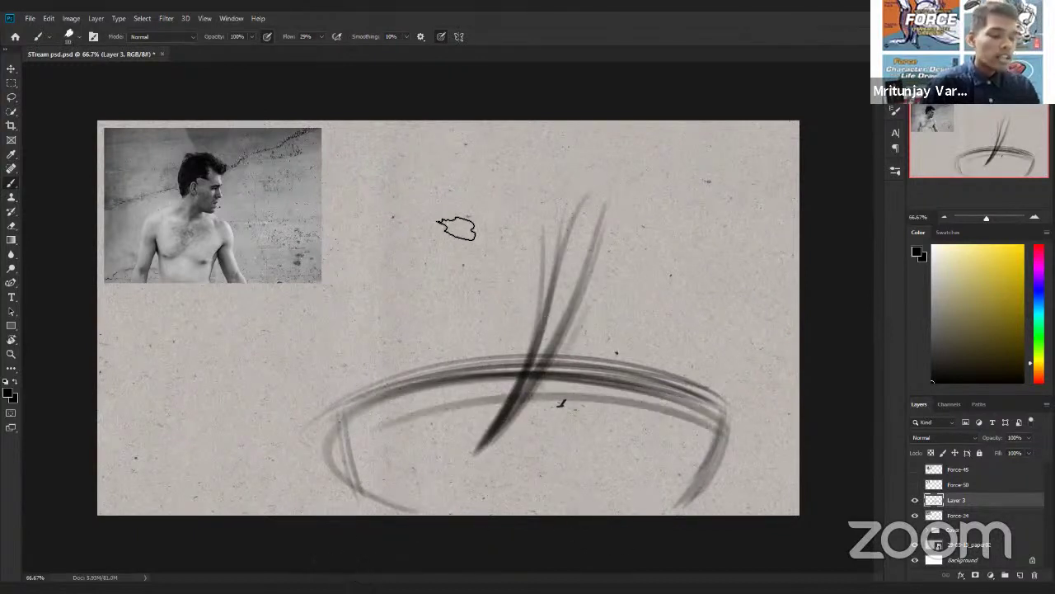
Beside the reference photo, sketch a smaller curved body diagram with a shoulder arc and short dark neck strokes
{"action": "left_click_drag", "start_coordinate": [342, 196], "coordinate": [494, 176]}
{"action": "mouse_move", "coordinate": [375, 178]}
{"action": "left_mouse_down"}
{"action": "mouse_move", "coordinate": [404, 357]}
{"action": "mouse_move", "coordinate": [367, 177]}
{"action": "mouse_move", "coordinate": [431, 362]}
{"action": "left_mouse_up"}
{"action": "mouse_move", "coordinate": [470, 293]}
{"action": "left_mouse_down"}
{"action": "mouse_move", "coordinate": [424, 358]}
{"action": "mouse_move", "coordinate": [401, 339]}
{"action": "left_mouse_up"}
{"action": "left_click_drag", "start_coordinate": [445, 117], "coordinate": [414, 191]}
{"action": "left_click_drag", "start_coordinate": [358, 304], "coordinate": [427, 157]}
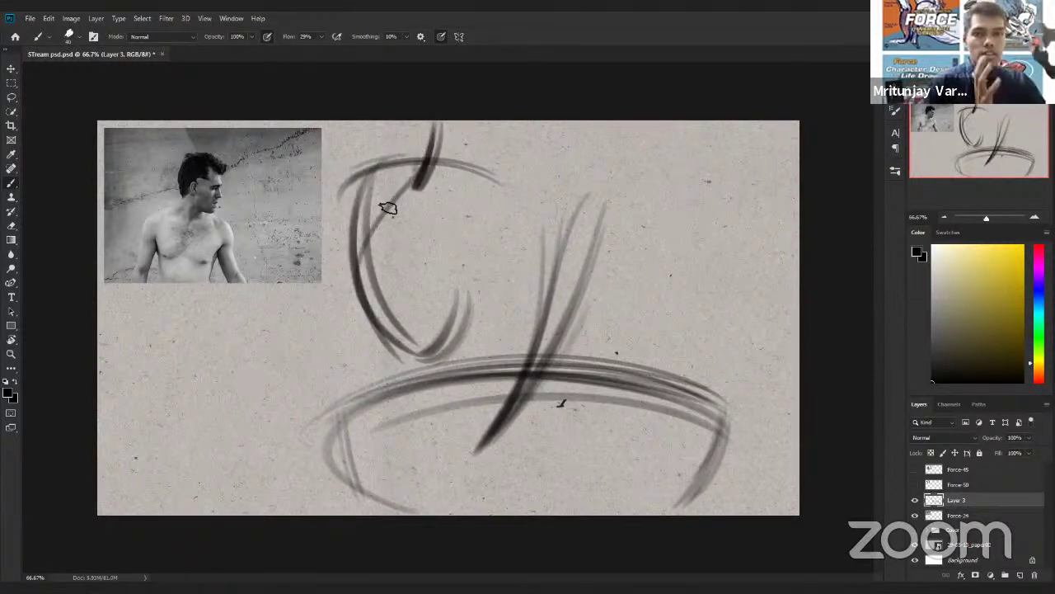
{"action": "mouse_move", "coordinate": [348, 345]}
{"action": "left_mouse_down"}
{"action": "mouse_move", "coordinate": [371, 170]}
{"action": "mouse_move", "coordinate": [350, 179]}
{"action": "left_mouse_up"}
{"action": "left_click_drag", "start_coordinate": [371, 214], "coordinate": [419, 141]}
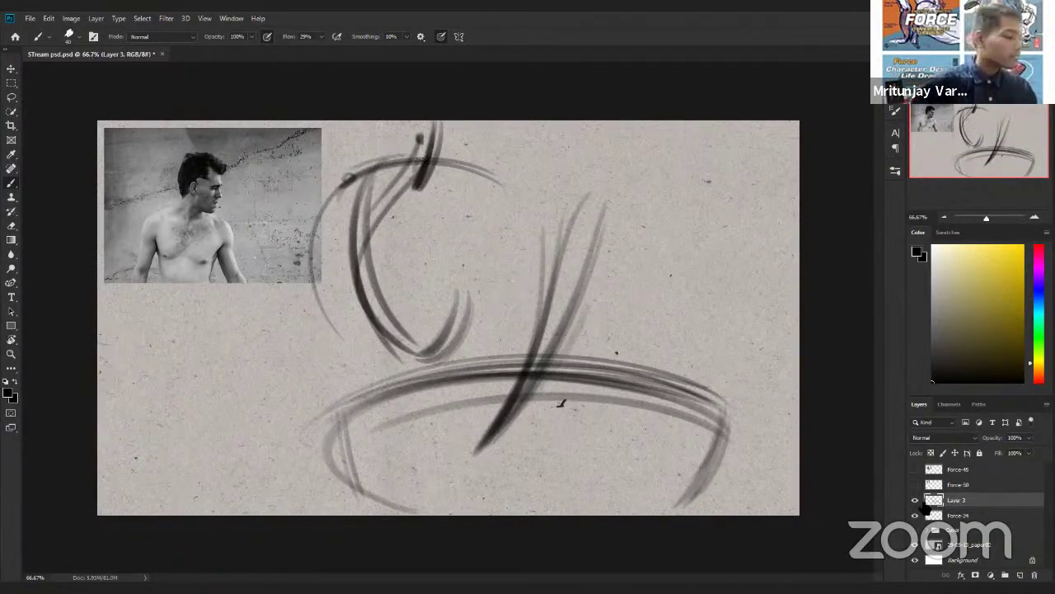
Hide Layer 3, add a new layer above it, and sketch a fresh shoulder arc with tapered body sides
{"action": "left_click", "coordinate": [914, 499]}
{"action": "left_click", "coordinate": [1020, 575]}
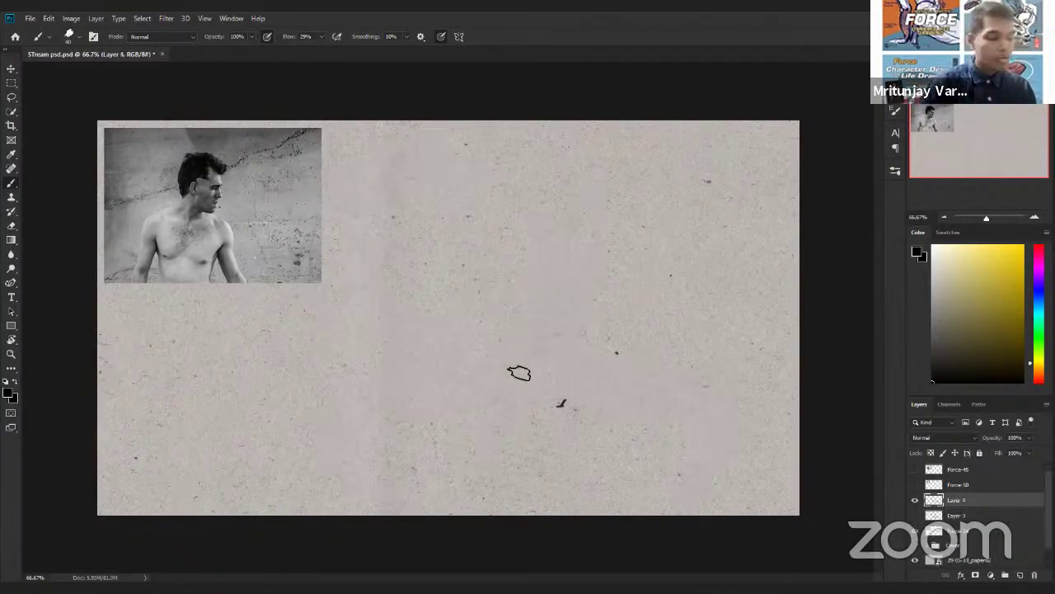
{"action": "mouse_move", "coordinate": [360, 388]}
{"action": "left_mouse_down"}
{"action": "mouse_move", "coordinate": [360, 495]}
{"action": "mouse_move", "coordinate": [375, 500]}
{"action": "left_mouse_up"}
{"action": "left_click_drag", "start_coordinate": [303, 427], "coordinate": [681, 379]}
{"action": "mouse_move", "coordinate": [353, 389]}
{"action": "left_mouse_down"}
{"action": "mouse_move", "coordinate": [729, 413]}
{"action": "mouse_move", "coordinate": [719, 399]}
{"action": "mouse_move", "coordinate": [746, 403]}
{"action": "left_mouse_up"}
{"action": "mouse_move", "coordinate": [746, 403]}
{"action": "left_mouse_down"}
{"action": "mouse_move", "coordinate": [723, 467]}
{"action": "mouse_move", "coordinate": [692, 490]}
{"action": "left_mouse_up"}
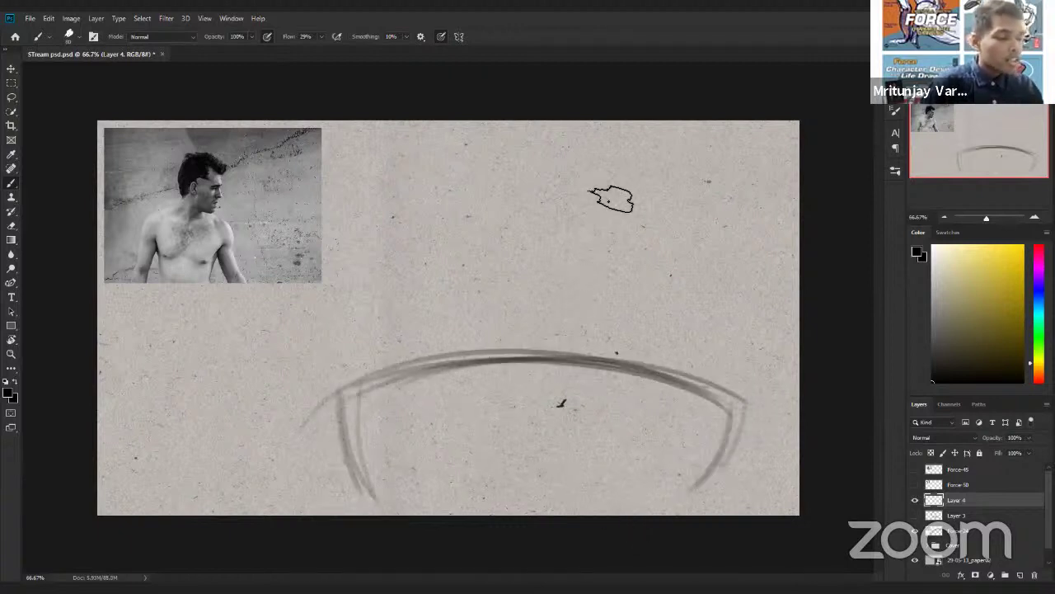
Sketch long curved neck strokes rising diagonally through the shoulder arc, and reinforce the arc with repeated strokes
{"action": "left_click_drag", "start_coordinate": [586, 218], "coordinate": [530, 353]}
{"action": "mouse_move", "coordinate": [599, 197]}
{"action": "left_mouse_down"}
{"action": "mouse_move", "coordinate": [490, 422]}
{"action": "mouse_move", "coordinate": [562, 281]}
{"action": "mouse_move", "coordinate": [539, 383]}
{"action": "mouse_move", "coordinate": [482, 437]}
{"action": "left_mouse_up"}
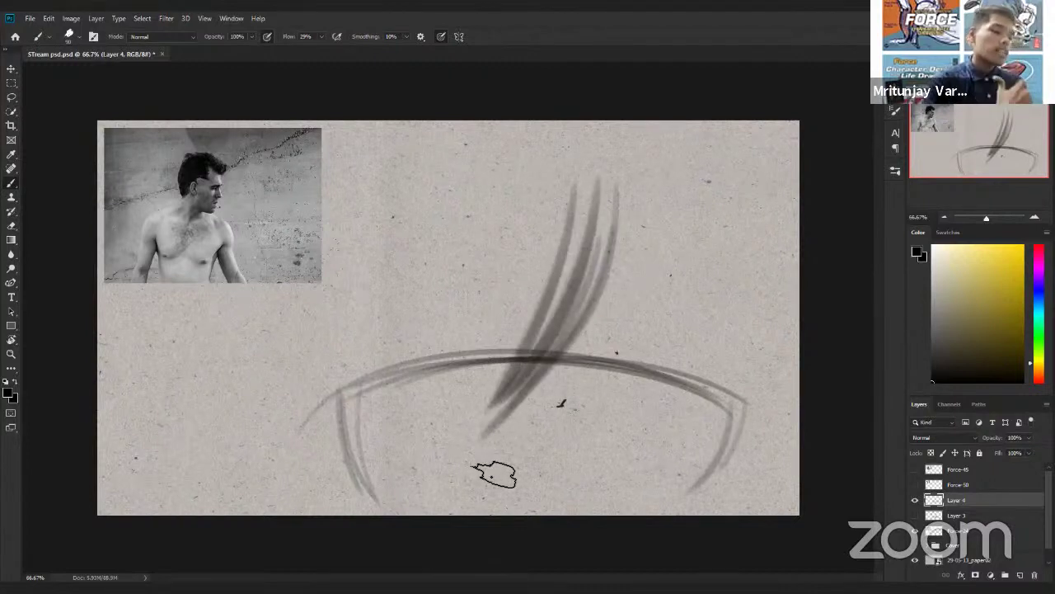
{"action": "left_click_drag", "start_coordinate": [312, 432], "coordinate": [699, 388]}
{"action": "left_click_drag", "start_coordinate": [326, 403], "coordinate": [704, 389]}
{"action": "left_click_drag", "start_coordinate": [371, 381], "coordinate": [737, 393]}
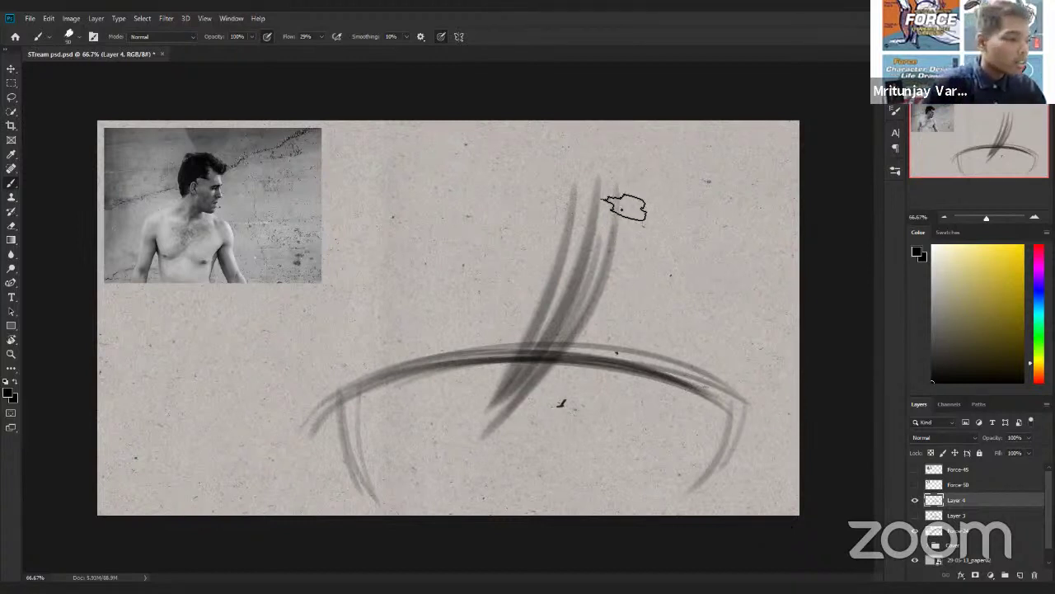
{"action": "left_click_drag", "start_coordinate": [614, 171], "coordinate": [614, 247]}
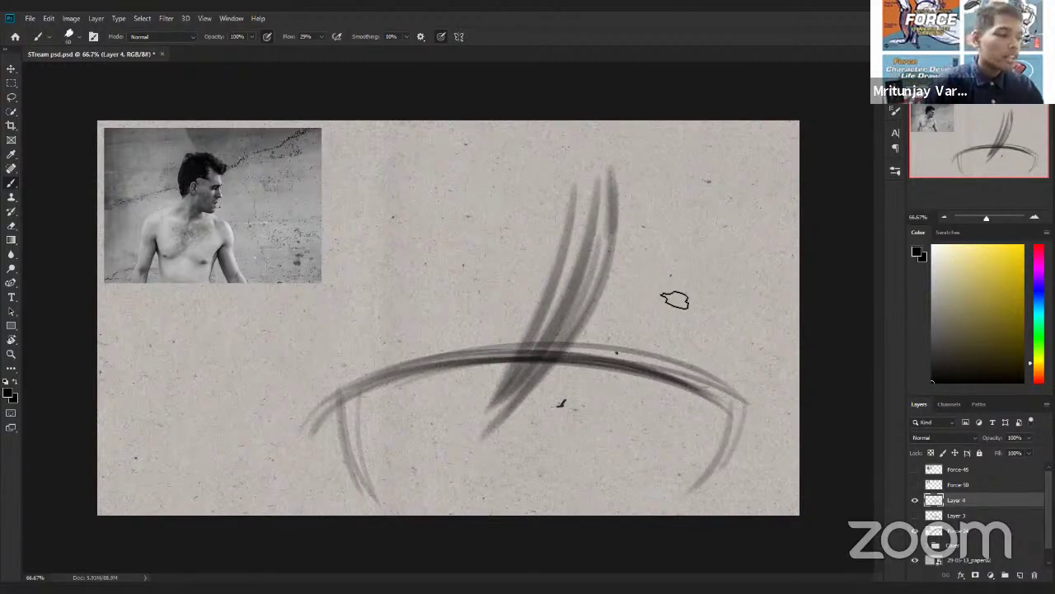
Draw the jawline running forward from the neck, and a thick dark curve for the front of the face
{"action": "mouse_move", "coordinate": [607, 224]}
{"action": "left_mouse_down"}
{"action": "mouse_move", "coordinate": [725, 295]}
{"action": "mouse_move", "coordinate": [702, 313]}
{"action": "mouse_move", "coordinate": [672, 260]}
{"action": "mouse_move", "coordinate": [746, 317]}
{"action": "left_mouse_up"}
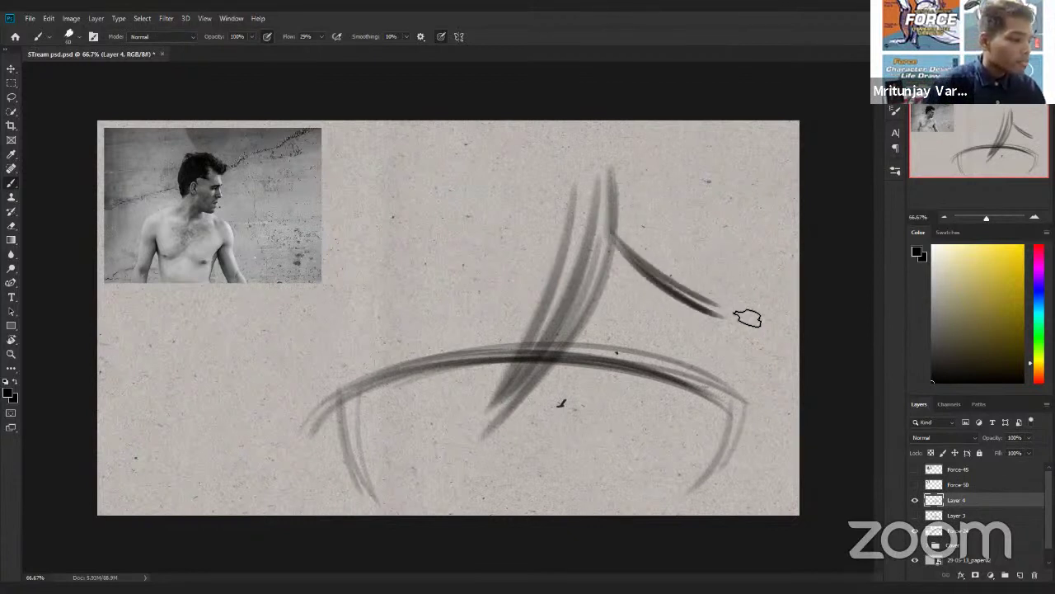
{"action": "left_click_drag", "start_coordinate": [768, 169], "coordinate": [758, 300]}
{"action": "left_click_drag", "start_coordinate": [765, 149], "coordinate": [745, 316]}
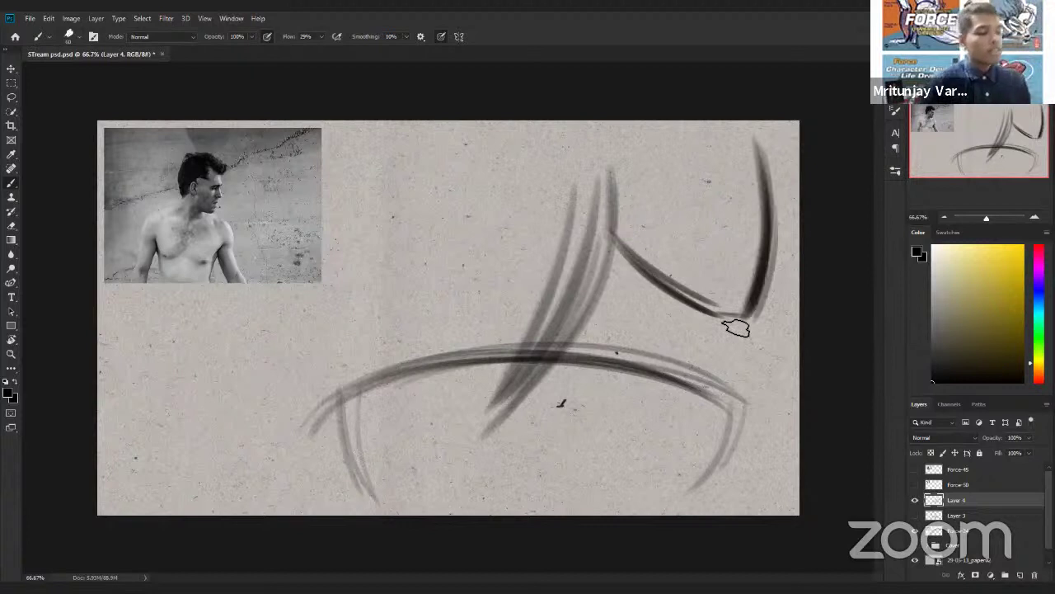
{"action": "left_click_drag", "start_coordinate": [762, 171], "coordinate": [736, 316]}
{"action": "left_click_drag", "start_coordinate": [756, 143], "coordinate": [737, 316]}
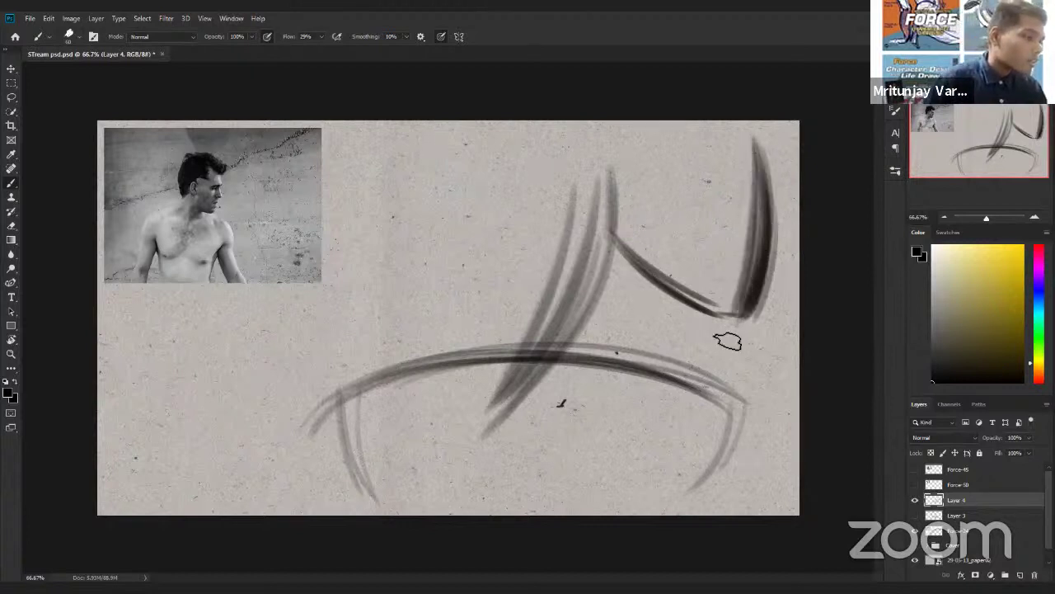
Darken the neck's rear force line, and add downward-bowing curves beneath the shoulder arc to close it into an ellipse
{"action": "mouse_move", "coordinate": [497, 424]}
{"action": "left_mouse_down"}
{"action": "mouse_move", "coordinate": [565, 210]}
{"action": "mouse_move", "coordinate": [586, 184]}
{"action": "left_mouse_up"}
{"action": "mouse_move", "coordinate": [585, 184]}
{"action": "left_mouse_down"}
{"action": "mouse_move", "coordinate": [462, 442]}
{"action": "mouse_move", "coordinate": [577, 178]}
{"action": "left_mouse_up"}
{"action": "mouse_move", "coordinate": [577, 178]}
{"action": "left_mouse_down"}
{"action": "mouse_move", "coordinate": [494, 435]}
{"action": "mouse_move", "coordinate": [607, 292]}
{"action": "mouse_move", "coordinate": [483, 450]}
{"action": "left_mouse_up"}
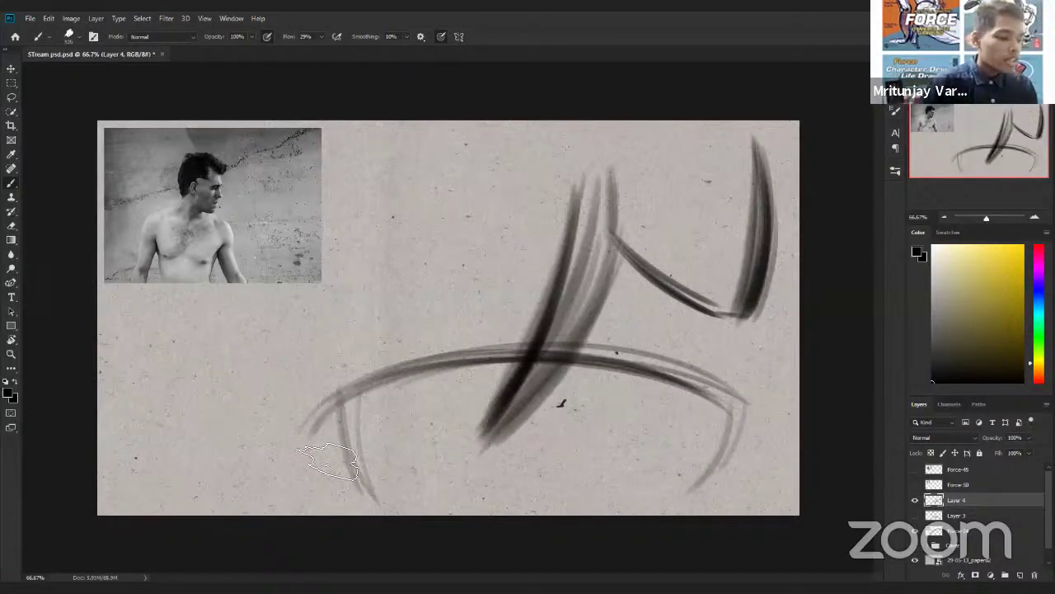
{"action": "left_click_drag", "start_coordinate": [290, 380], "coordinate": [631, 437]}
{"action": "mouse_move", "coordinate": [347, 398]}
{"action": "left_mouse_down"}
{"action": "mouse_move", "coordinate": [726, 394]}
{"action": "mouse_move", "coordinate": [701, 421]}
{"action": "mouse_move", "coordinate": [758, 426]}
{"action": "left_mouse_up"}
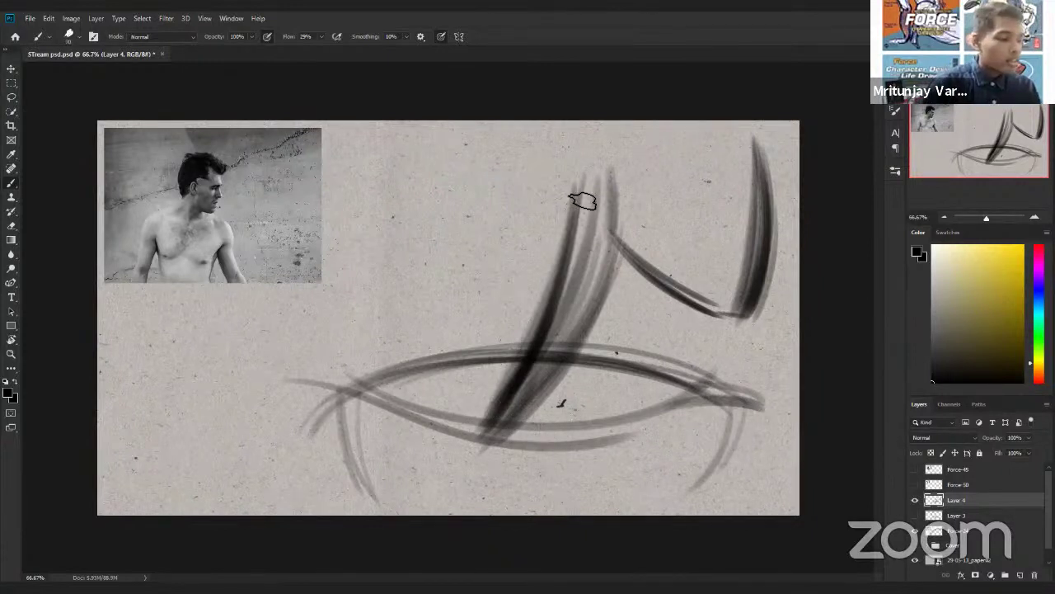
Sketch the back of the neck flowing into a dark sloping shoulder line, plus short strokes at the throat's base
{"action": "mouse_move", "coordinate": [567, 183]}
{"action": "left_mouse_down"}
{"action": "mouse_move", "coordinate": [498, 316]}
{"action": "mouse_move", "coordinate": [482, 320]}
{"action": "left_mouse_up"}
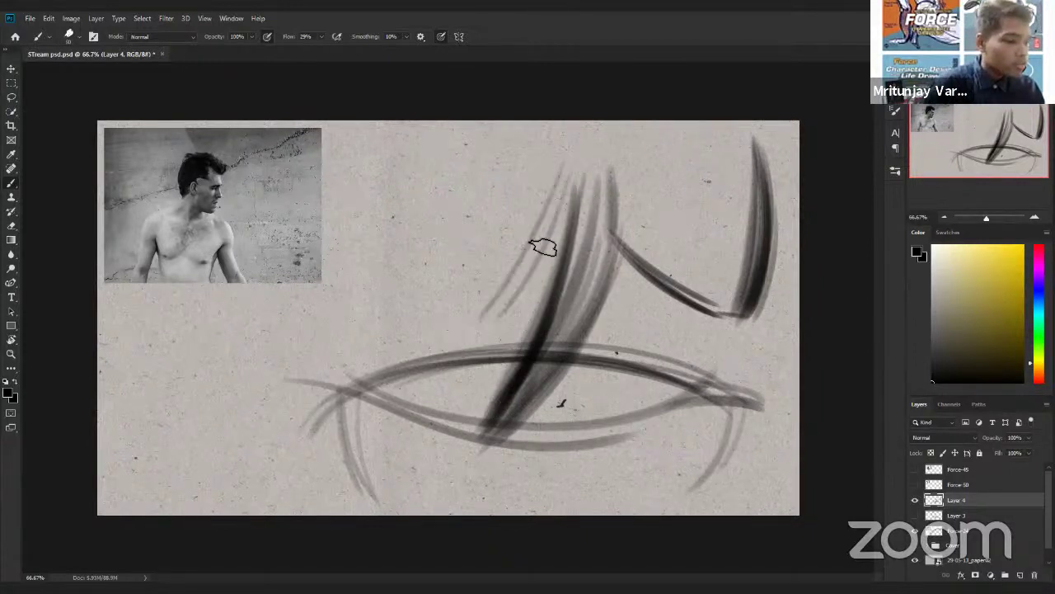
{"action": "left_click_drag", "start_coordinate": [562, 170], "coordinate": [482, 327]}
{"action": "left_click_drag", "start_coordinate": [524, 285], "coordinate": [310, 412]}
{"action": "left_click_drag", "start_coordinate": [569, 171], "coordinate": [483, 313]}
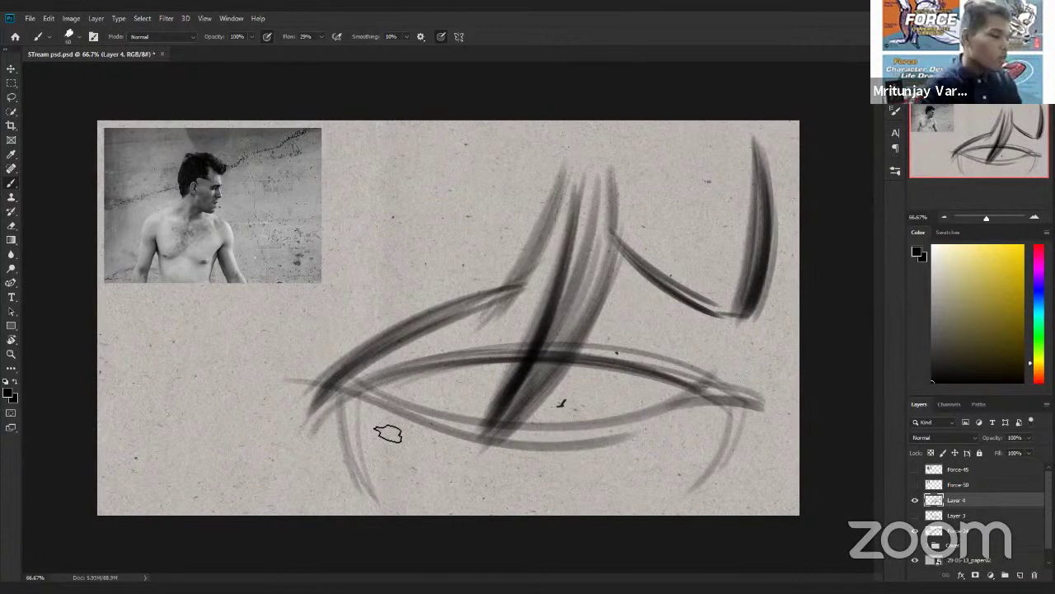
{"action": "left_click_drag", "start_coordinate": [581, 172], "coordinate": [472, 333]}
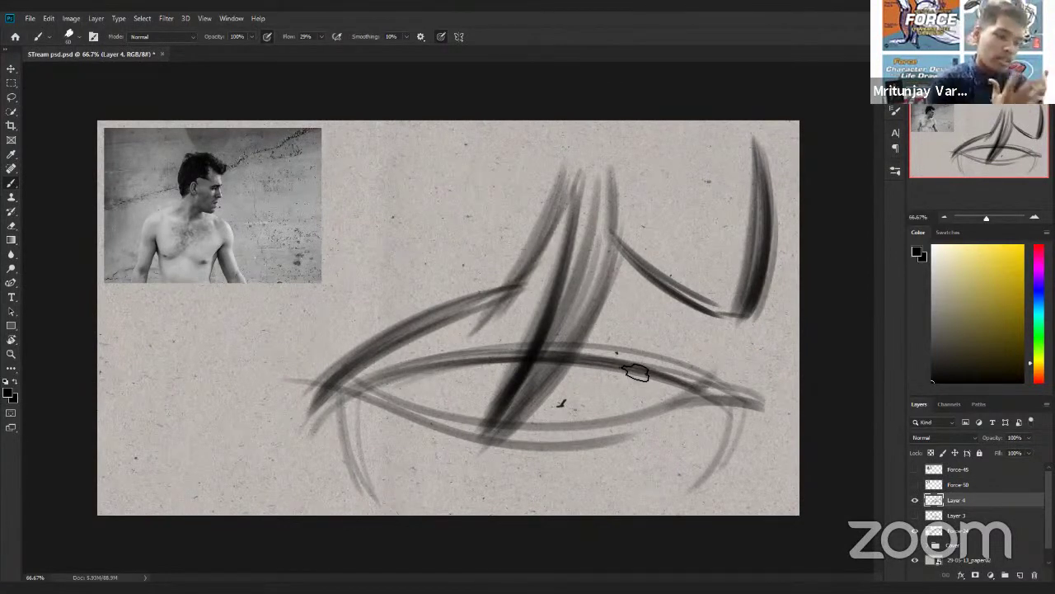
{"action": "left_click_drag", "start_coordinate": [668, 296], "coordinate": [608, 360]}
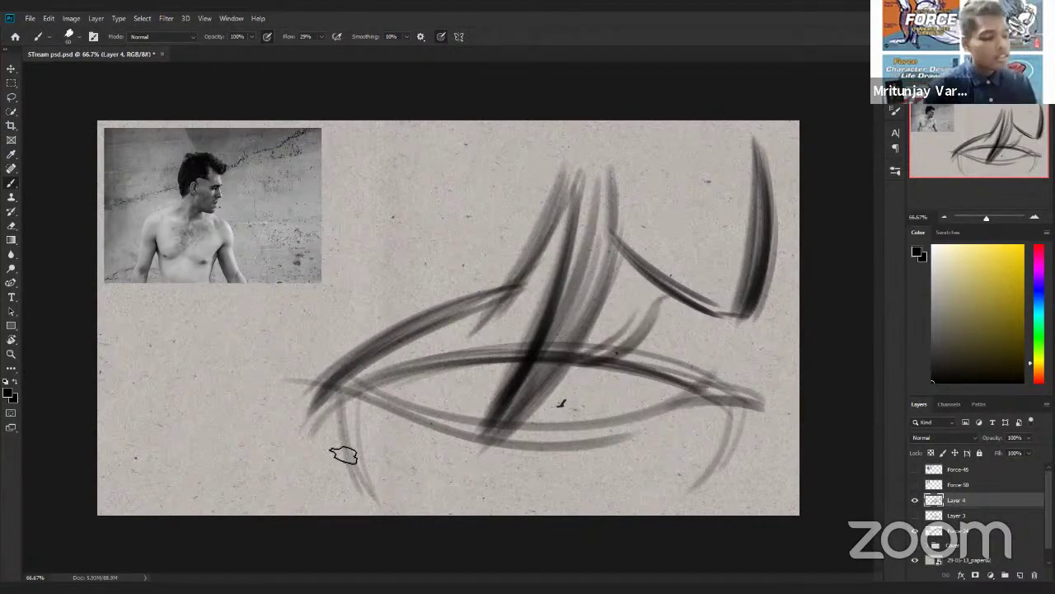
Add the outer shoulder and upper arm lines, with two long sweeping arcs from the arm up to the neck
{"action": "mouse_move", "coordinate": [260, 400]}
{"action": "left_mouse_down"}
{"action": "mouse_move", "coordinate": [372, 361]}
{"action": "mouse_move", "coordinate": [264, 400]}
{"action": "left_mouse_up"}
{"action": "mouse_move", "coordinate": [334, 518]}
{"action": "left_mouse_down"}
{"action": "mouse_move", "coordinate": [264, 402]}
{"action": "mouse_move", "coordinate": [276, 396]}
{"action": "left_mouse_up"}
{"action": "left_click_drag", "start_coordinate": [163, 449], "coordinate": [527, 255]}
{"action": "left_click_drag", "start_coordinate": [193, 398], "coordinate": [552, 264]}
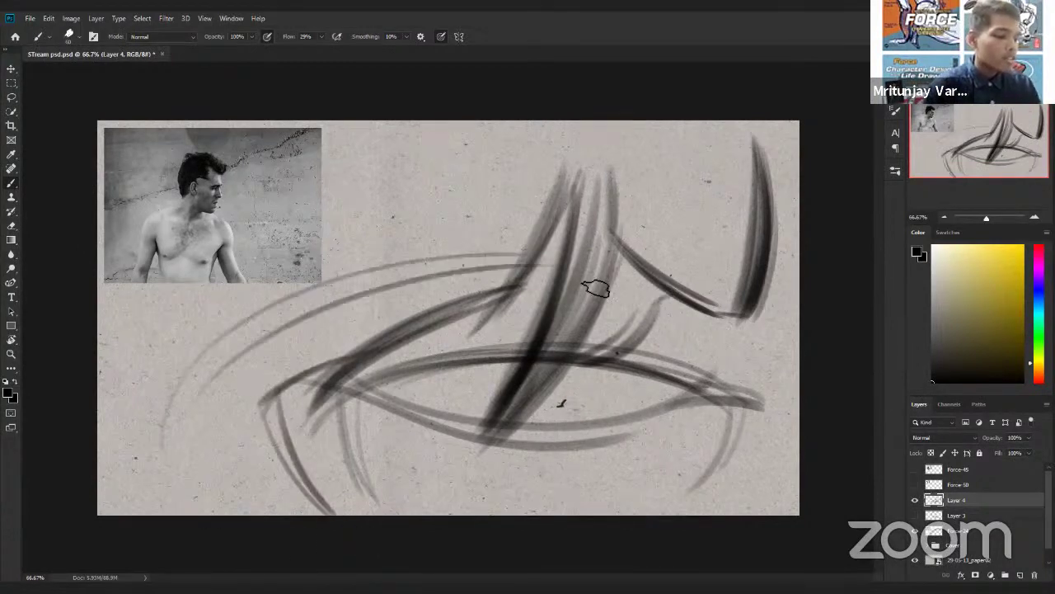
Sketch a long curve through the throat, extra face-front lines, and darker strokes on the throat and front of the neck
{"action": "left_click_drag", "start_coordinate": [583, 437], "coordinate": [667, 216]}
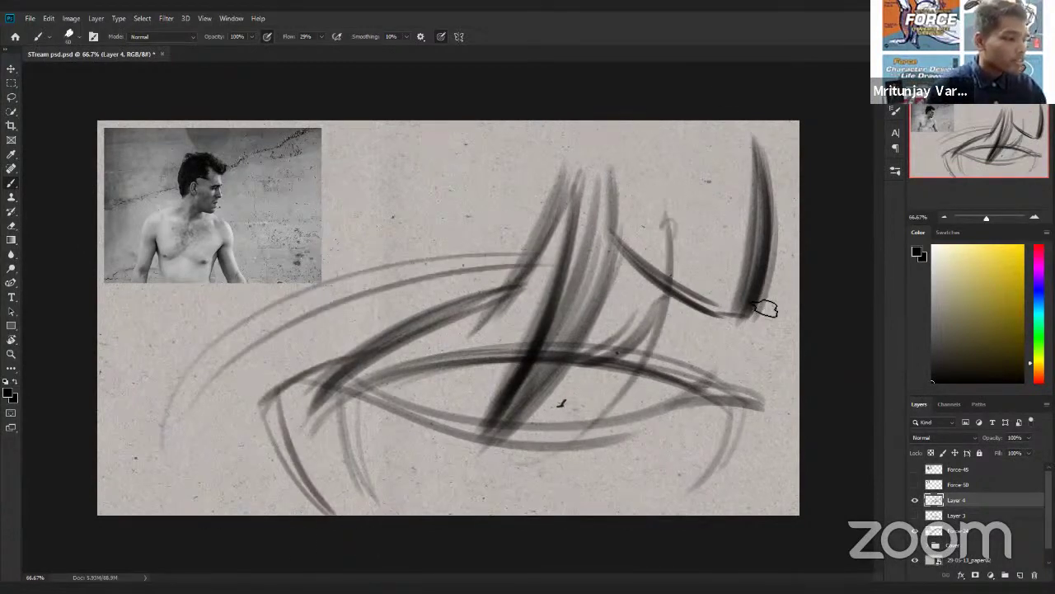
{"action": "left_click_drag", "start_coordinate": [775, 146], "coordinate": [727, 355]}
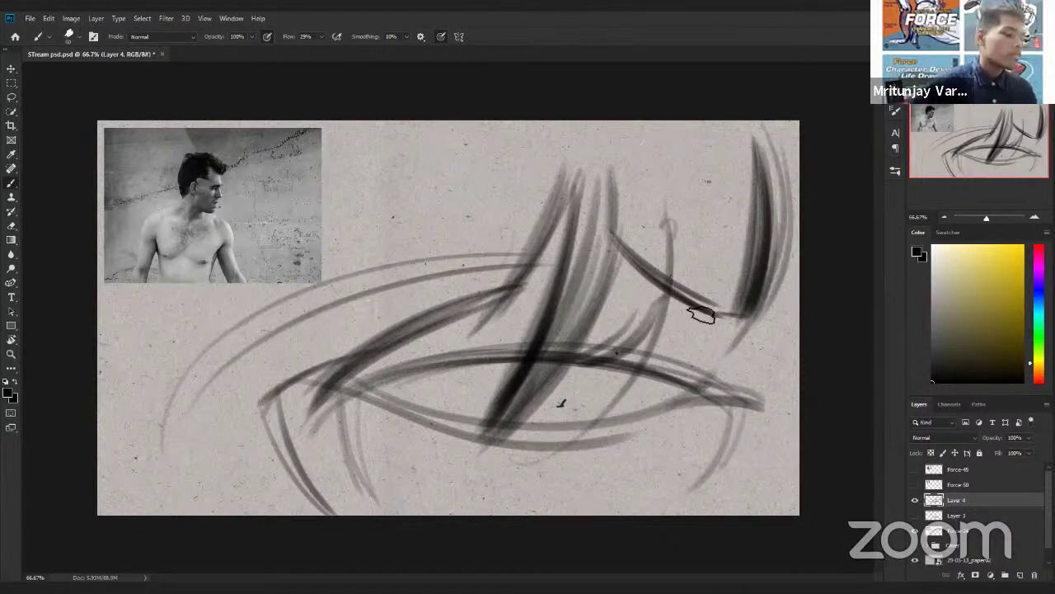
{"action": "mouse_move", "coordinate": [599, 366]}
{"action": "left_mouse_down"}
{"action": "mouse_move", "coordinate": [650, 298]}
{"action": "mouse_move", "coordinate": [566, 363]}
{"action": "left_mouse_up"}
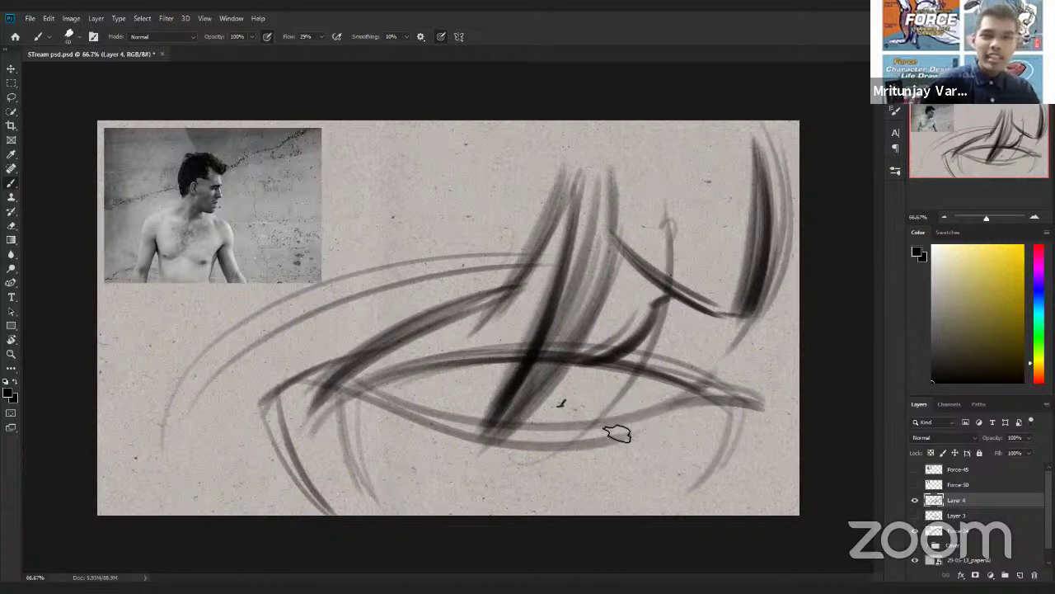
{"action": "left_click_drag", "start_coordinate": [631, 269], "coordinate": [565, 392]}
{"action": "left_click_drag", "start_coordinate": [624, 272], "coordinate": [564, 401]}
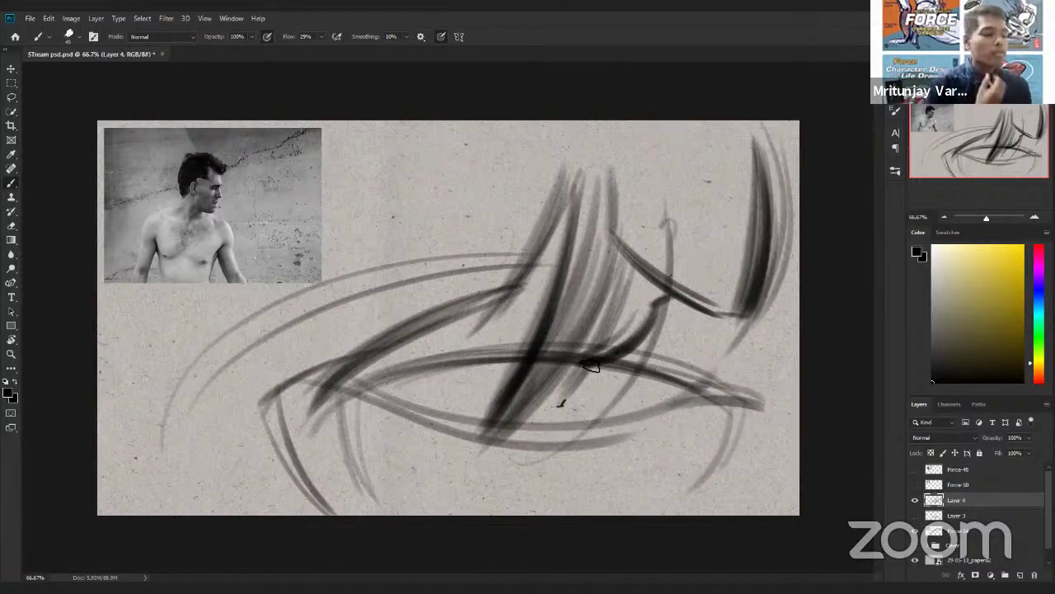
Darken the sloping shoulder line and the back-of-neck line where they meet
{"action": "left_click_drag", "start_coordinate": [312, 396], "coordinate": [521, 285]}
{"action": "left_click_drag", "start_coordinate": [312, 394], "coordinate": [521, 290]}
{"action": "mouse_move", "coordinate": [570, 187]}
{"action": "left_mouse_down"}
{"action": "mouse_move", "coordinate": [489, 307]}
{"action": "mouse_move", "coordinate": [500, 305]}
{"action": "left_mouse_up"}
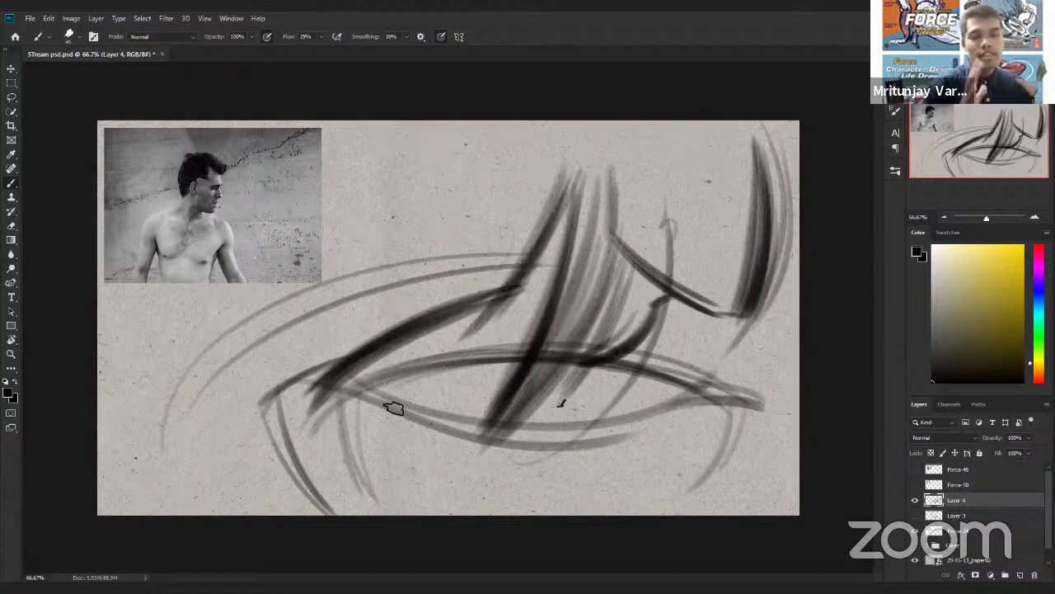
Beside the photo, sketch a small tapered neck diagram with a shaded front plane and dark converging side lines
{"action": "mouse_move", "coordinate": [365, 179]}
{"action": "left_mouse_down"}
{"action": "mouse_move", "coordinate": [380, 239]}
{"action": "mouse_move", "coordinate": [427, 200]}
{"action": "mouse_move", "coordinate": [398, 267]}
{"action": "mouse_move", "coordinate": [418, 195]}
{"action": "mouse_move", "coordinate": [380, 292]}
{"action": "left_mouse_up"}
{"action": "left_click_drag", "start_coordinate": [419, 197], "coordinate": [381, 292]}
{"action": "left_click_drag", "start_coordinate": [384, 176], "coordinate": [378, 223]}
{"action": "mouse_move", "coordinate": [377, 222]}
{"action": "left_mouse_down"}
{"action": "mouse_move", "coordinate": [434, 198]}
{"action": "mouse_move", "coordinate": [400, 241]}
{"action": "mouse_move", "coordinate": [424, 235]}
{"action": "mouse_move", "coordinate": [385, 284]}
{"action": "left_mouse_up"}
{"action": "left_click_drag", "start_coordinate": [337, 166], "coordinate": [368, 319]}
{"action": "mouse_move", "coordinate": [345, 190]}
{"action": "left_mouse_down"}
{"action": "mouse_move", "coordinate": [404, 295]}
{"action": "mouse_move", "coordinate": [443, 194]}
{"action": "mouse_move", "coordinate": [375, 312]}
{"action": "left_mouse_up"}
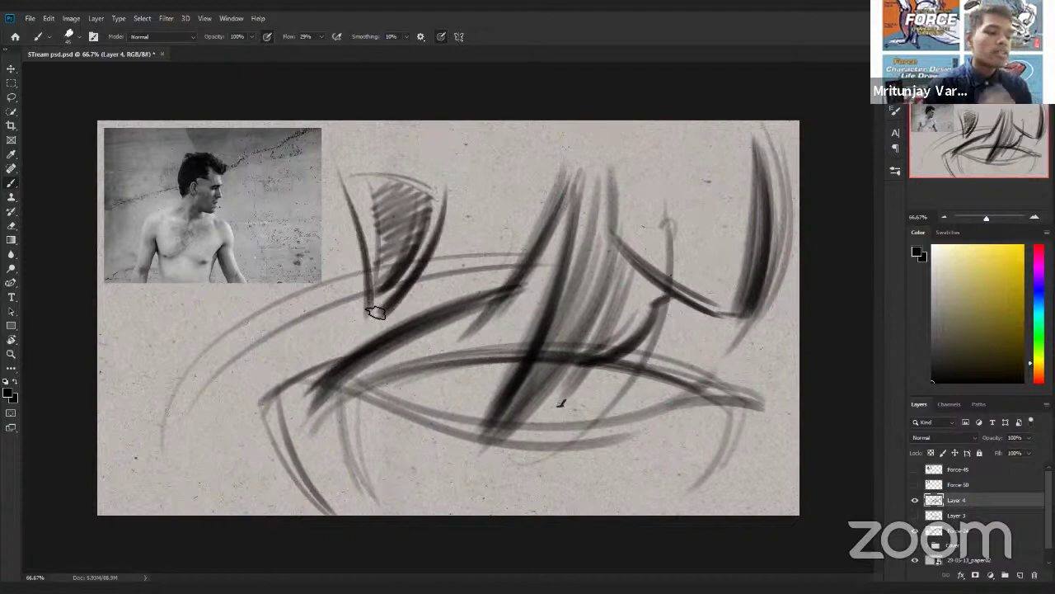
{"action": "mouse_move", "coordinate": [429, 200]}
{"action": "left_mouse_down"}
{"action": "mouse_move", "coordinate": [408, 213]}
{"action": "mouse_move", "coordinate": [432, 215]}
{"action": "left_mouse_up"}
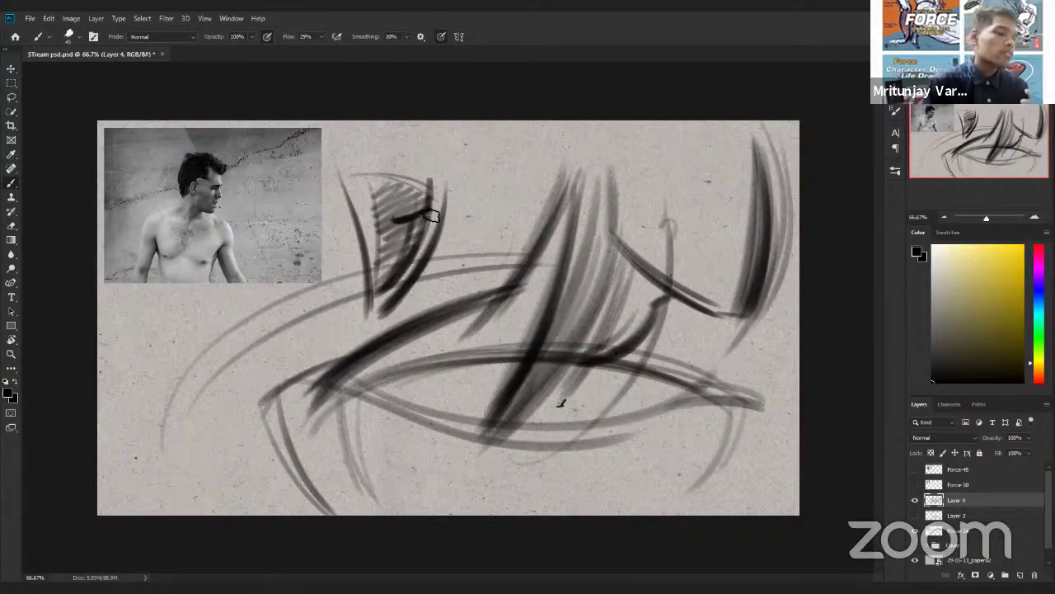
Undo all strokes of the small tapered neck diagram beside the photo
{"action": "key", "text": "ctrl+z"}
{"action": "key", "text": "ctrl+z"}
{"action": "key", "text": "ctrl+z"}
{"action": "key", "text": "ctrl+z"}
{"action": "key", "text": "ctrl+z"}
{"action": "key", "text": "ctrl+z"}
{"action": "key", "text": "ctrl+z"}
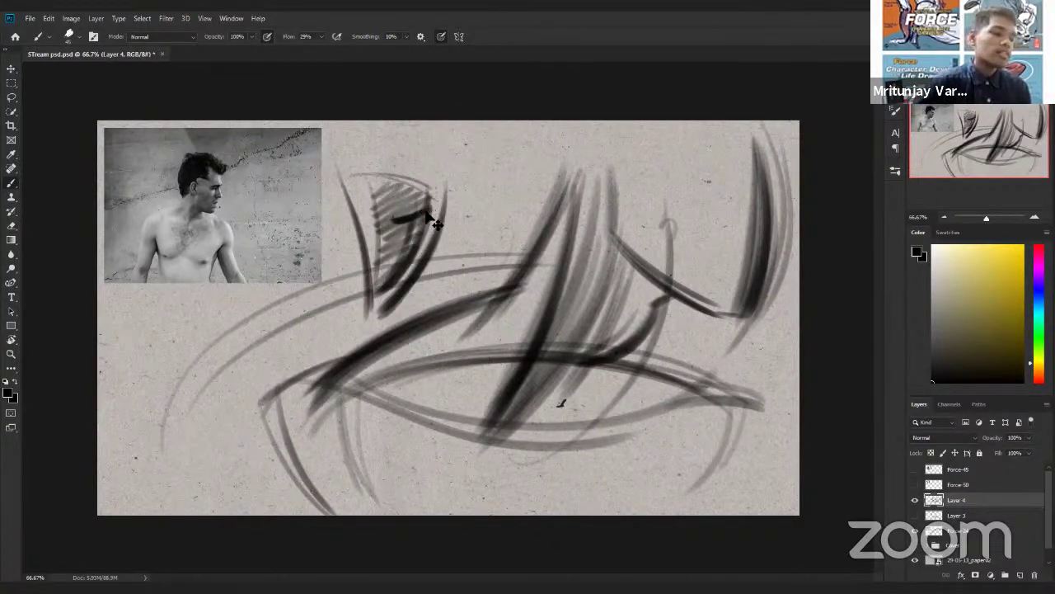
{"action": "key", "text": "ctrl+z"}
{"action": "key", "text": "ctrl+z"}
{"action": "key", "text": "ctrl+z"}
{"action": "key", "text": "ctrl+z"}
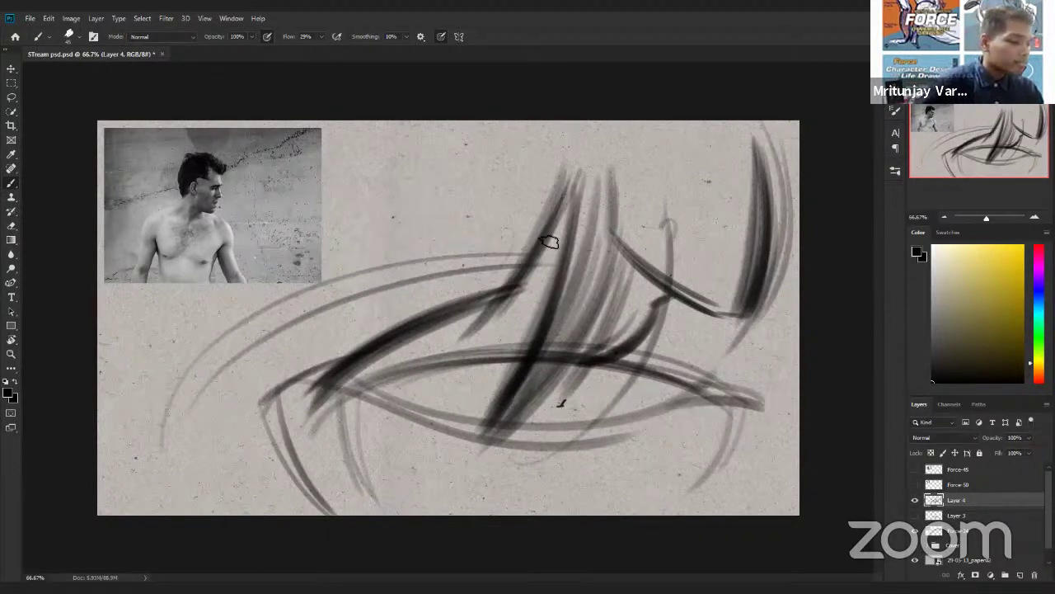
Darken both collarbone lines out to the shoulder ends and draw the curved edge of the pit of the neck
{"action": "left_click_drag", "start_coordinate": [307, 387], "coordinate": [385, 328]}
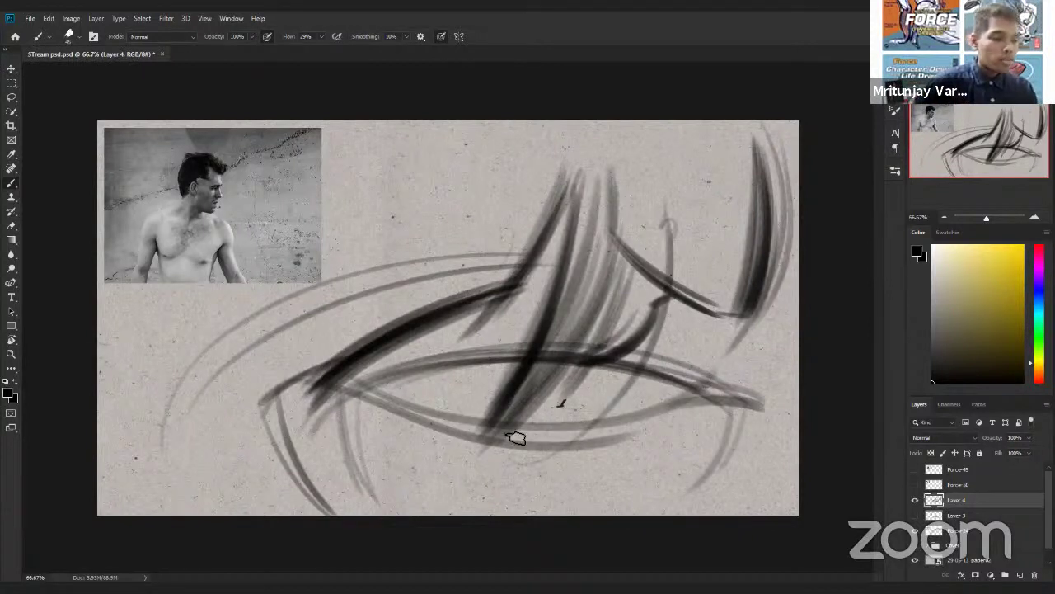
{"action": "mouse_move", "coordinate": [318, 380]}
{"action": "left_mouse_down"}
{"action": "mouse_move", "coordinate": [509, 444]}
{"action": "mouse_move", "coordinate": [528, 473]}
{"action": "mouse_move", "coordinate": [546, 475]}
{"action": "left_mouse_up"}
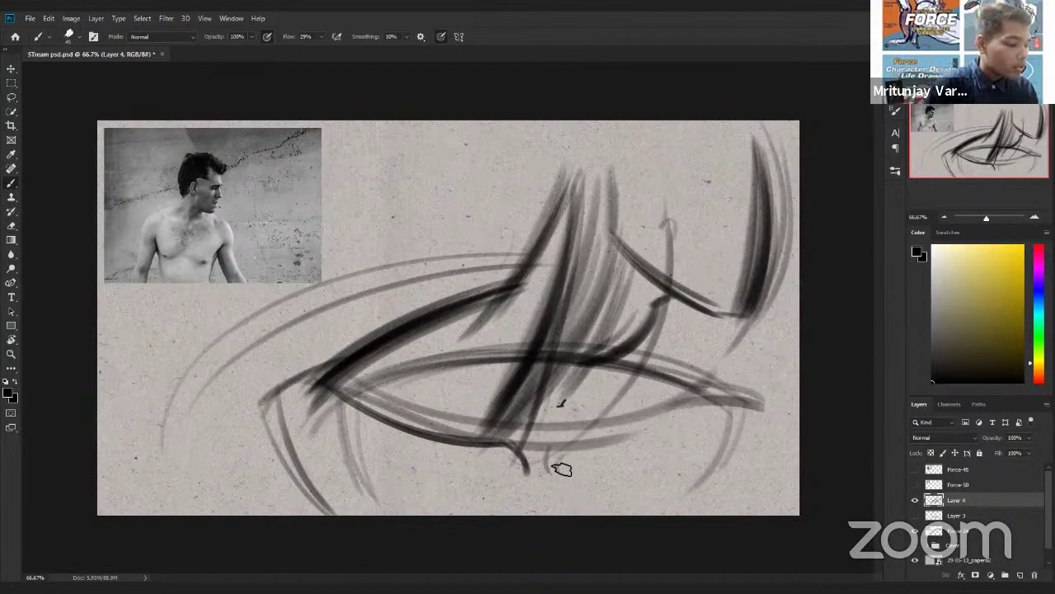
{"action": "mouse_move", "coordinate": [549, 448]}
{"action": "left_mouse_down"}
{"action": "mouse_move", "coordinate": [597, 417]}
{"action": "mouse_move", "coordinate": [683, 403]}
{"action": "mouse_move", "coordinate": [683, 412]}
{"action": "mouse_move", "coordinate": [764, 411]}
{"action": "left_mouse_up"}
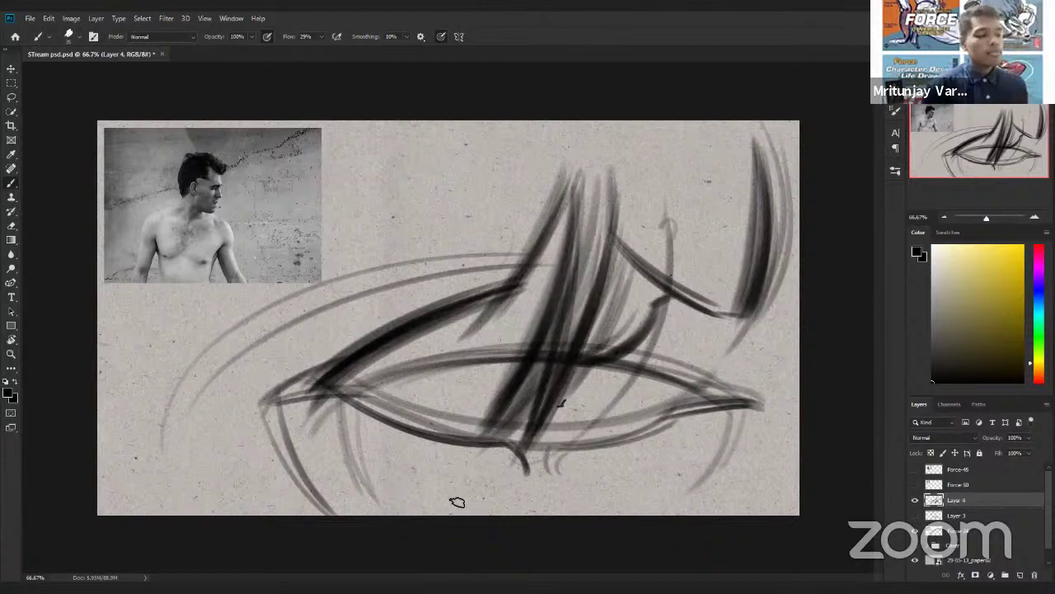
Beside the photo, sketch a small diagram of the shoulder arc, the arm line and the neck strokes curving into them
{"action": "mouse_move", "coordinate": [336, 221]}
{"action": "left_mouse_down"}
{"action": "mouse_move", "coordinate": [474, 145]}
{"action": "mouse_move", "coordinate": [416, 197]}
{"action": "mouse_move", "coordinate": [394, 279]}
{"action": "left_mouse_up"}
{"action": "left_click_drag", "start_coordinate": [367, 183], "coordinate": [413, 289]}
{"action": "left_click_drag", "start_coordinate": [363, 226], "coordinate": [437, 180]}
{"action": "left_click_drag", "start_coordinate": [482, 145], "coordinate": [422, 205]}
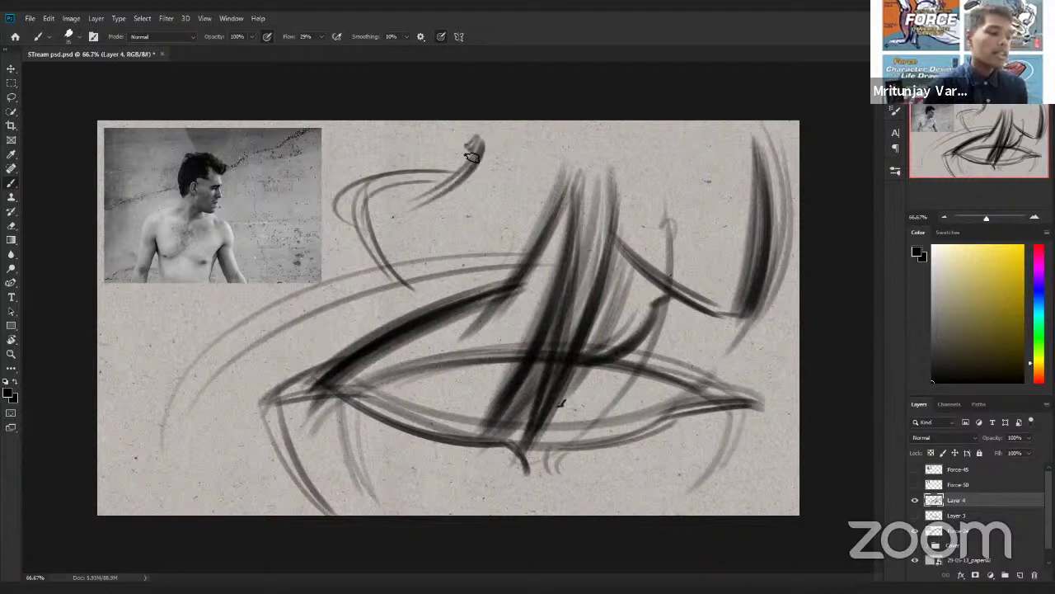
{"action": "mouse_move", "coordinate": [500, 149]}
{"action": "left_mouse_down"}
{"action": "mouse_move", "coordinate": [443, 230]}
{"action": "mouse_move", "coordinate": [426, 215]}
{"action": "mouse_move", "coordinate": [445, 202]}
{"action": "left_mouse_up"}
{"action": "key", "text": "ctrl+z"}
{"action": "key", "text": "ctrl+z"}
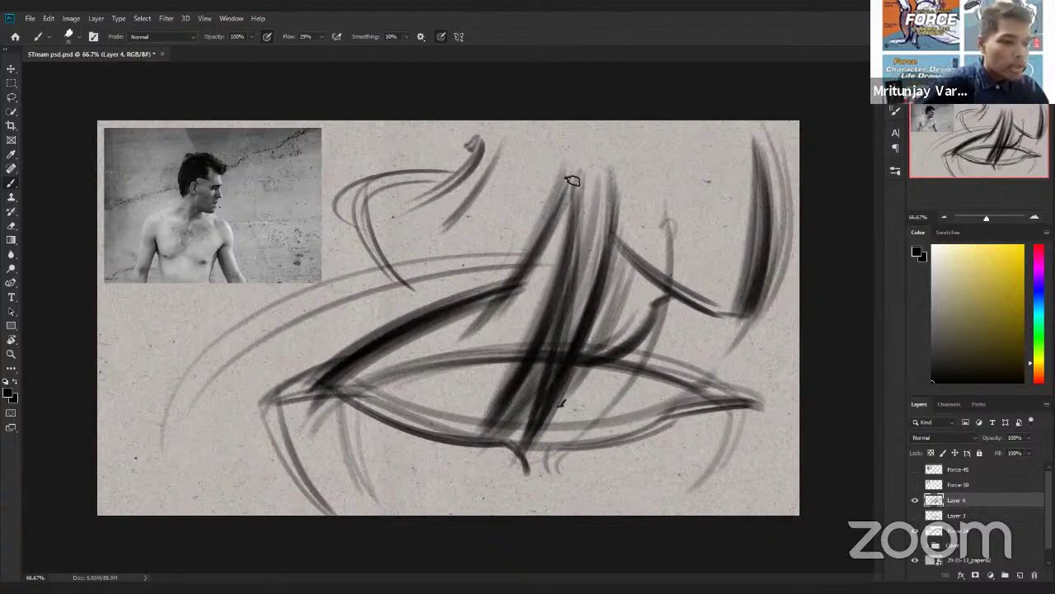
{"action": "left_click_drag", "start_coordinate": [634, 155], "coordinate": [639, 202]}
{"action": "left_click_drag", "start_coordinate": [608, 127], "coordinate": [649, 175]}
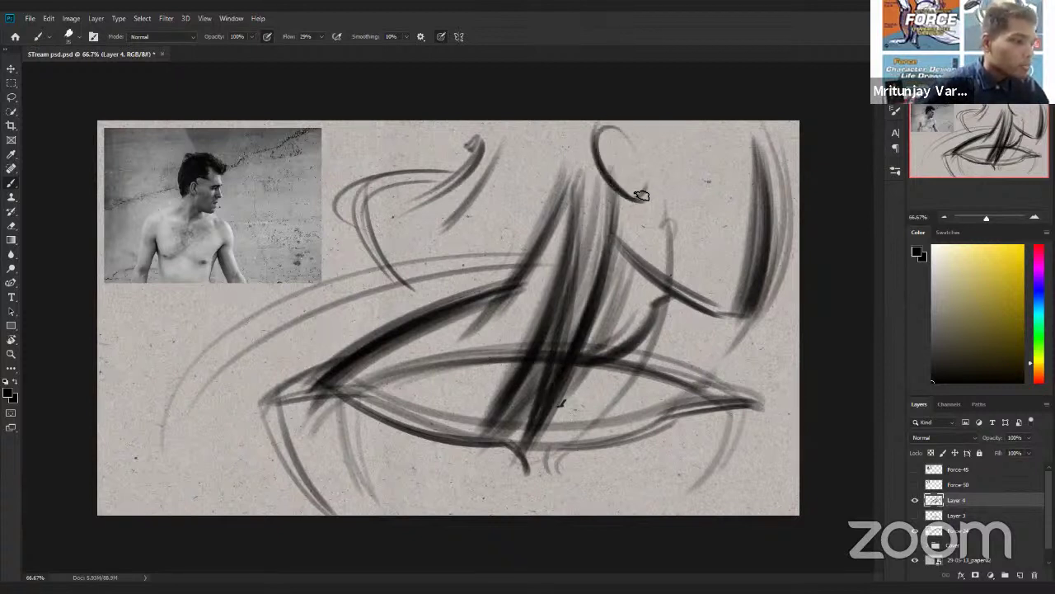
{"action": "key", "text": "ctrl+z"}
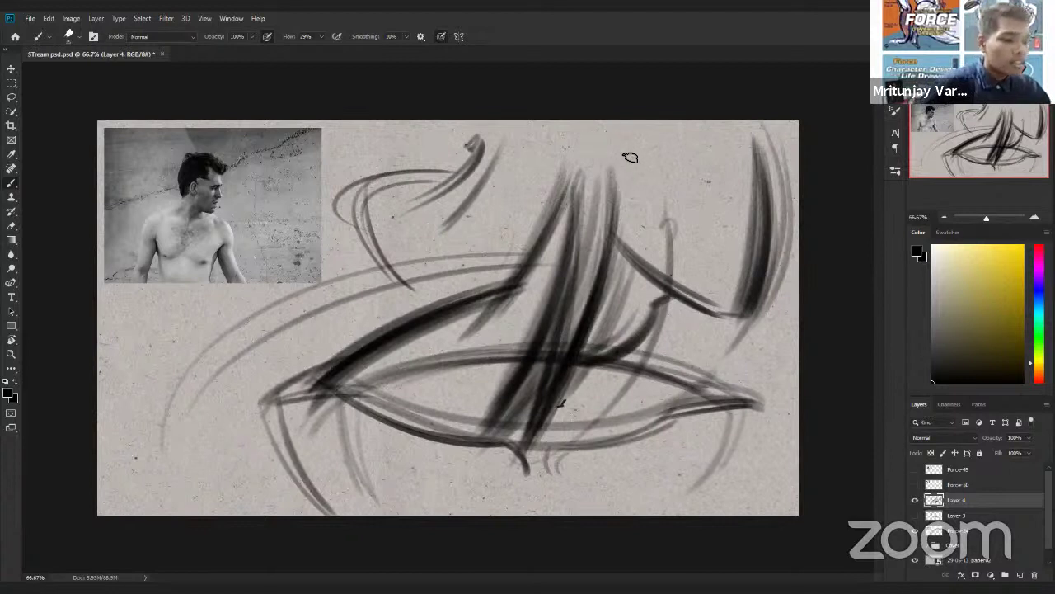
Draw a curved shape above the throat and darken the two long side lines of the neck column below it
{"action": "mouse_move", "coordinate": [606, 119]}
{"action": "left_mouse_down"}
{"action": "mouse_move", "coordinate": [598, 186]}
{"action": "mouse_move", "coordinate": [624, 203]}
{"action": "mouse_move", "coordinate": [631, 193]}
{"action": "mouse_move", "coordinate": [608, 186]}
{"action": "mouse_move", "coordinate": [581, 348]}
{"action": "left_mouse_up"}
{"action": "mouse_move", "coordinate": [612, 188]}
{"action": "left_mouse_down"}
{"action": "mouse_move", "coordinate": [581, 348]}
{"action": "mouse_move", "coordinate": [545, 433]}
{"action": "left_mouse_up"}
{"action": "left_click_drag", "start_coordinate": [576, 180], "coordinate": [533, 421]}
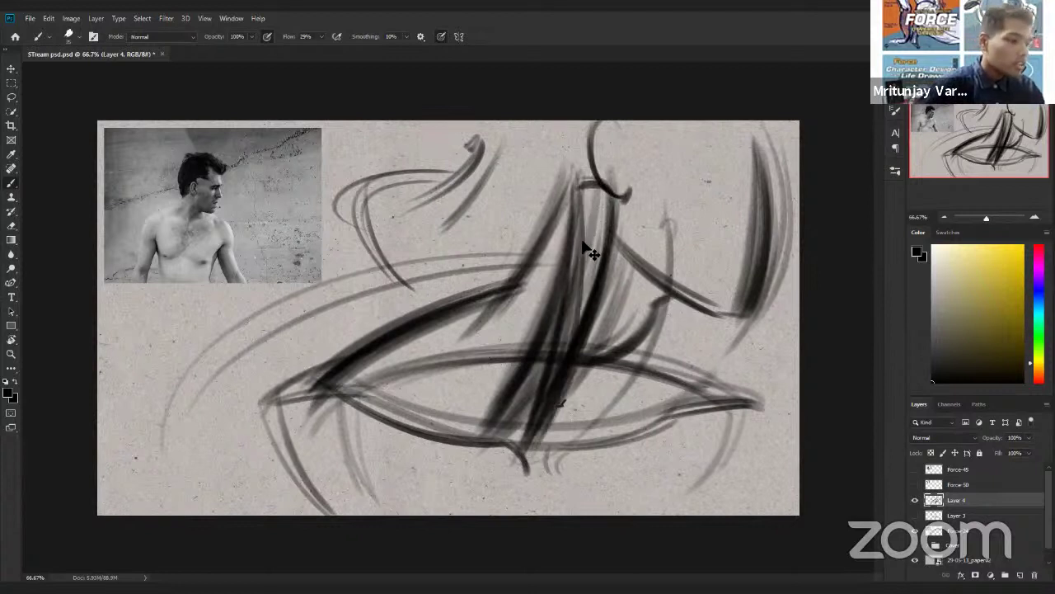
{"action": "key", "text": "ctrl+z"}
{"action": "key", "text": "ctrl+z"}
{"action": "left_click_drag", "start_coordinate": [576, 190], "coordinate": [554, 354]}
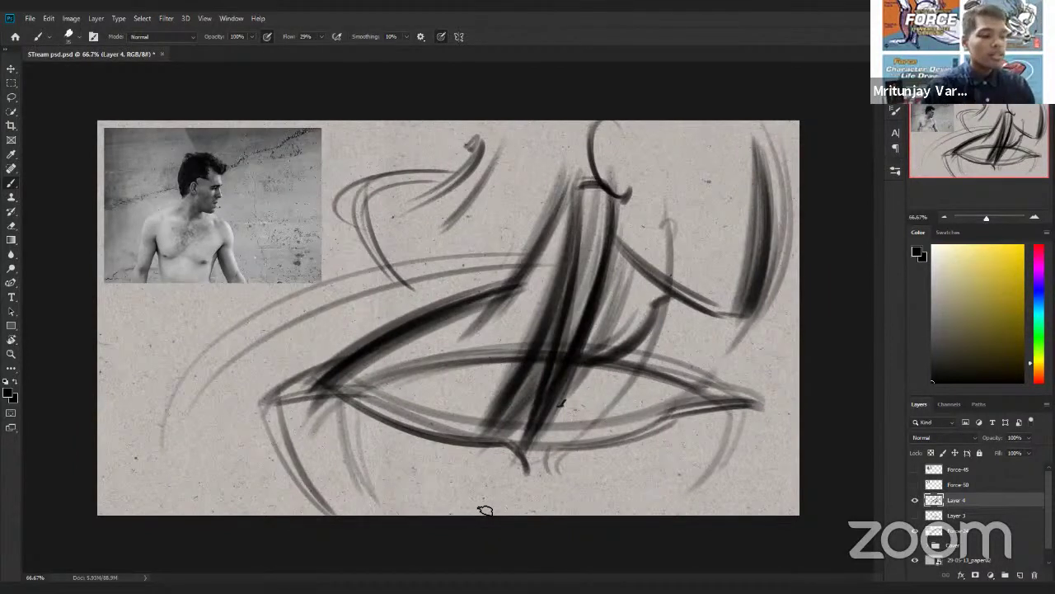
Select the small shoulder and neck diagram beside the photo, delete it and clear the selection
{"action": "key", "text": "l"}
{"action": "mouse_move", "coordinate": [511, 112]}
{"action": "left_mouse_down"}
{"action": "mouse_move", "coordinate": [330, 184]}
{"action": "mouse_move", "coordinate": [393, 294]}
{"action": "mouse_move", "coordinate": [507, 103]}
{"action": "left_mouse_up"}
{"action": "key", "text": "Delete"}
{"action": "key", "text": "ctrl+d"}
Sketch a small neck diagram beside the photo with two long side lines and a curve flaring out to the shoulder
{"action": "key", "text": "b"}
{"action": "mouse_move", "coordinate": [408, 157]}
{"action": "left_mouse_down"}
{"action": "mouse_move", "coordinate": [381, 287]}
{"action": "mouse_move", "coordinate": [392, 272]}
{"action": "left_mouse_up"}
{"action": "left_click_drag", "start_coordinate": [396, 231], "coordinate": [338, 280]}
{"action": "left_click_drag", "start_coordinate": [408, 193], "coordinate": [340, 277]}
{"action": "left_click_drag", "start_coordinate": [408, 246], "coordinate": [383, 274]}
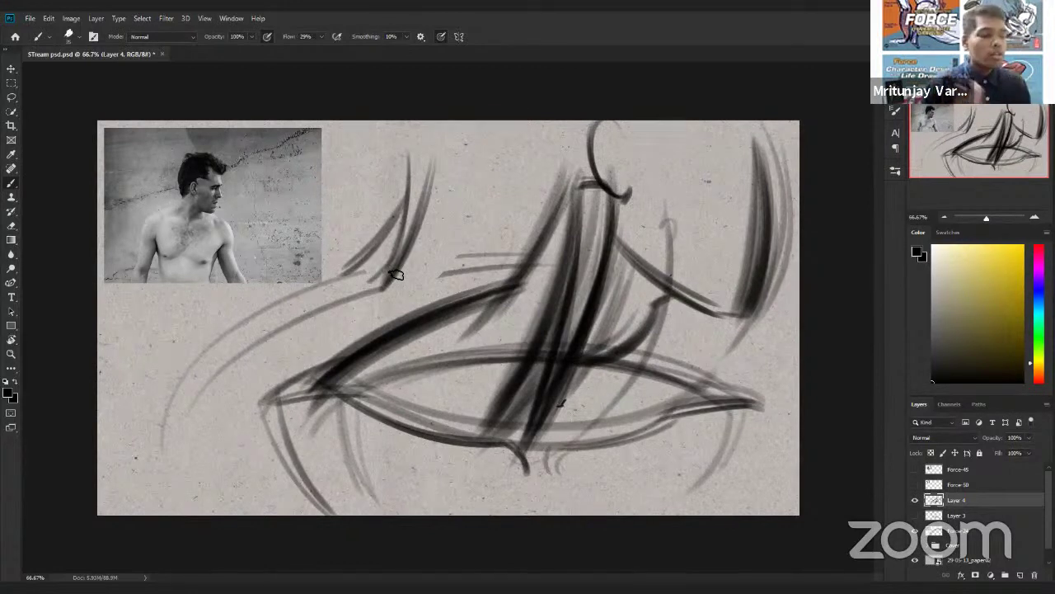
{"action": "left_click_drag", "start_coordinate": [404, 211], "coordinate": [346, 272]}
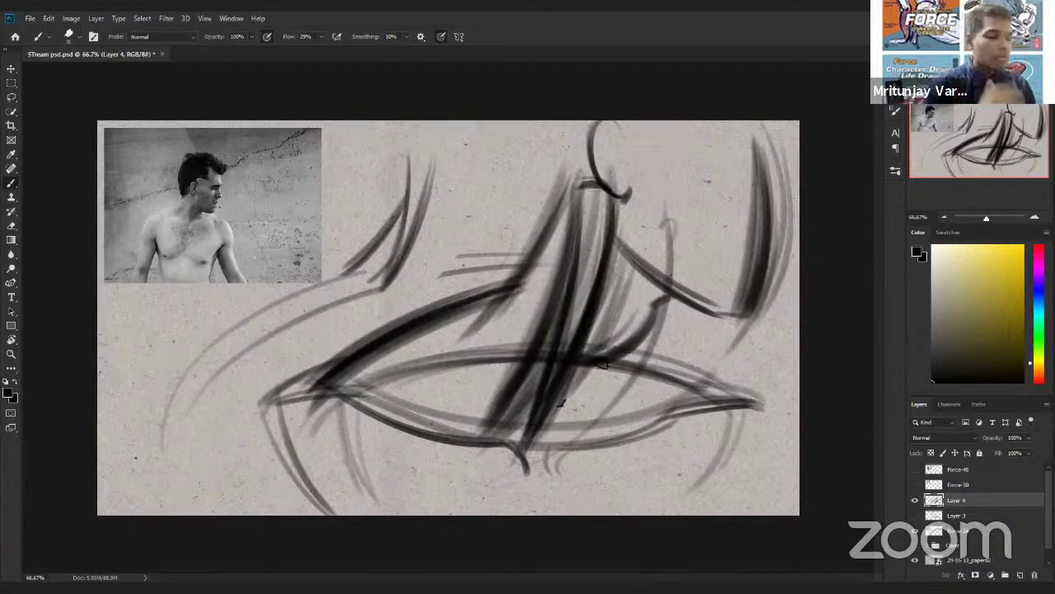
Thicken the dark band along the near side of the neck and erase its shading down to the collarbone
{"action": "mouse_move", "coordinate": [554, 320]}
{"action": "left_mouse_down"}
{"action": "mouse_move", "coordinate": [475, 413]}
{"action": "mouse_move", "coordinate": [520, 395]}
{"action": "mouse_move", "coordinate": [521, 371]}
{"action": "mouse_move", "coordinate": [455, 438]}
{"action": "left_mouse_up"}
{"action": "left_click_drag", "start_coordinate": [528, 371], "coordinate": [441, 438]}
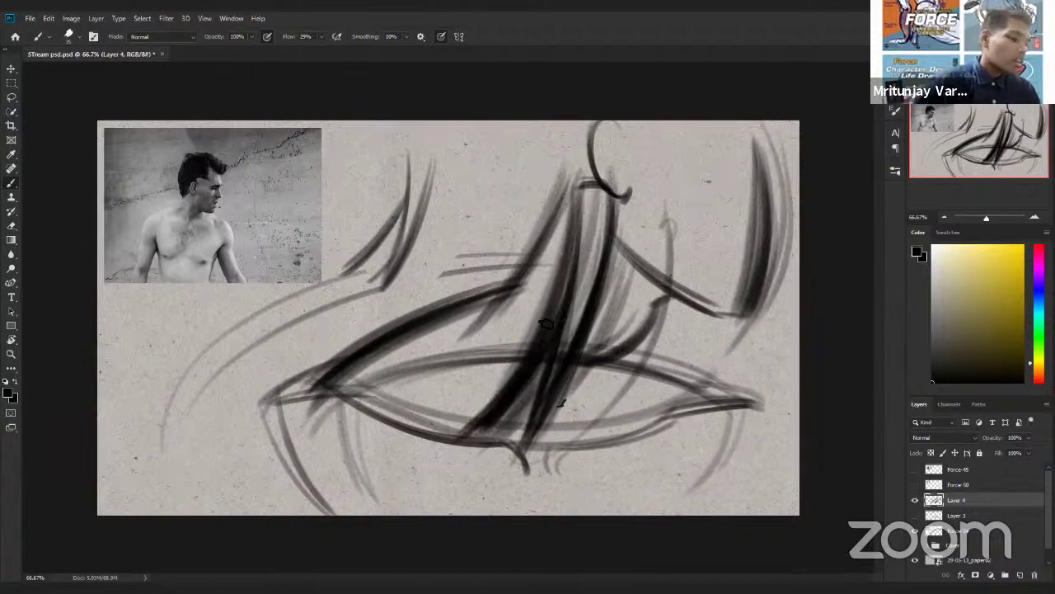
{"action": "key", "text": "e"}
{"action": "left_click_drag", "start_coordinate": [496, 400], "coordinate": [466, 429]}
{"action": "left_click_drag", "start_coordinate": [511, 377], "coordinate": [467, 429]}
{"action": "mouse_move", "coordinate": [538, 371]}
{"action": "left_mouse_down"}
{"action": "mouse_move", "coordinate": [509, 414]}
{"action": "mouse_move", "coordinate": [488, 420]}
{"action": "mouse_move", "coordinate": [537, 318]}
{"action": "mouse_move", "coordinate": [459, 426]}
{"action": "mouse_move", "coordinate": [536, 358]}
{"action": "mouse_move", "coordinate": [545, 332]}
{"action": "mouse_move", "coordinate": [505, 437]}
{"action": "left_mouse_up"}
{"action": "key", "text": "b"}
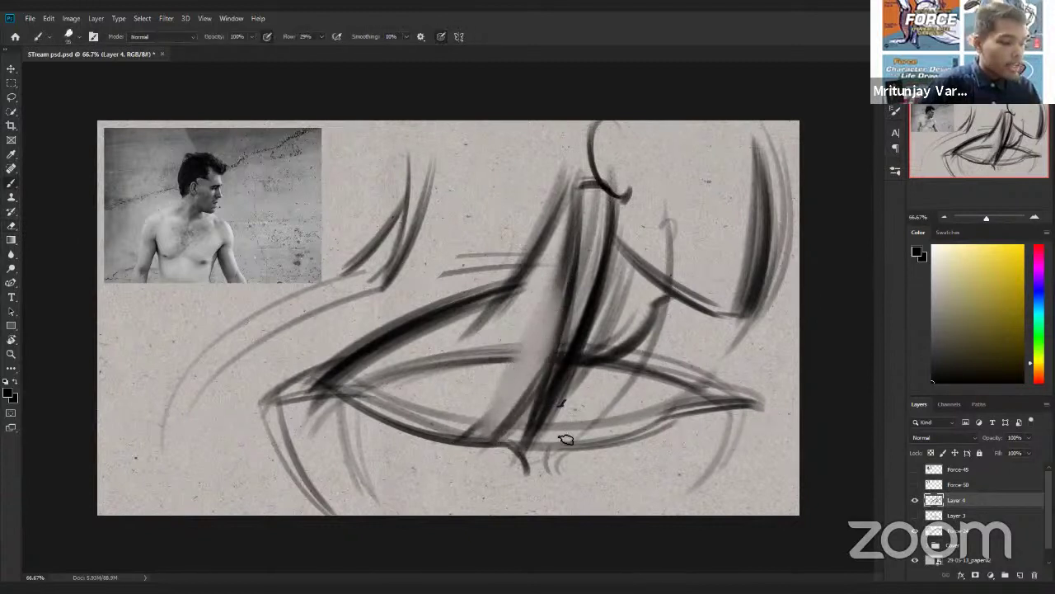
Draw a neck muscle line down to the near collarbone, close the pit of the neck and add lines beneath both collarbones
{"action": "mouse_move", "coordinate": [562, 290]}
{"action": "left_mouse_down"}
{"action": "mouse_move", "coordinate": [460, 419]}
{"action": "mouse_move", "coordinate": [417, 427]}
{"action": "left_mouse_up"}
{"action": "left_click_drag", "start_coordinate": [520, 338], "coordinate": [454, 405]}
{"action": "key", "text": "ctrl+z"}
{"action": "mouse_move", "coordinate": [382, 411]}
{"action": "left_mouse_down"}
{"action": "mouse_move", "coordinate": [515, 466]}
{"action": "mouse_move", "coordinate": [570, 460]}
{"action": "mouse_move", "coordinate": [552, 499]}
{"action": "mouse_move", "coordinate": [565, 480]}
{"action": "mouse_move", "coordinate": [517, 460]}
{"action": "mouse_move", "coordinate": [535, 499]}
{"action": "mouse_move", "coordinate": [570, 484]}
{"action": "mouse_move", "coordinate": [577, 447]}
{"action": "mouse_move", "coordinate": [567, 473]}
{"action": "mouse_move", "coordinate": [590, 465]}
{"action": "mouse_move", "coordinate": [573, 451]}
{"action": "mouse_move", "coordinate": [575, 472]}
{"action": "mouse_move", "coordinate": [587, 471]}
{"action": "mouse_move", "coordinate": [590, 460]}
{"action": "mouse_move", "coordinate": [652, 449]}
{"action": "left_mouse_up"}
{"action": "left_click_drag", "start_coordinate": [500, 456], "coordinate": [383, 449]}
{"action": "mouse_move", "coordinate": [589, 442]}
{"action": "left_mouse_down"}
{"action": "mouse_move", "coordinate": [657, 420]}
{"action": "mouse_move", "coordinate": [686, 425]}
{"action": "left_mouse_up"}
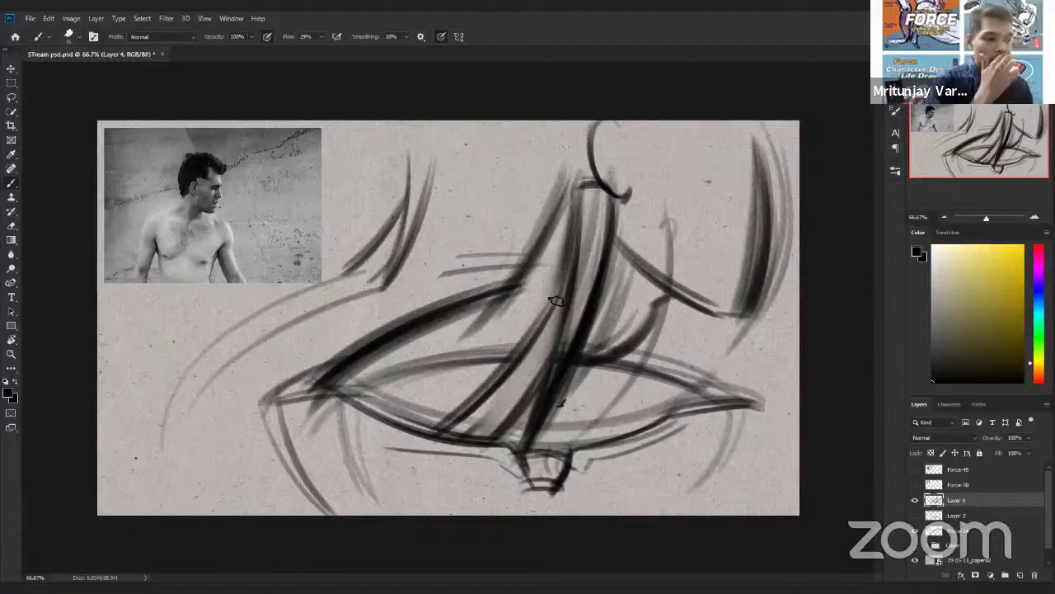
Add overlapping muscle strands from the upper neck to the near collarbone and a line above the point where they start
{"action": "left_click_drag", "start_coordinate": [564, 223], "coordinate": [422, 429]}
{"action": "left_click_drag", "start_coordinate": [511, 313], "coordinate": [425, 446]}
{"action": "left_click_drag", "start_coordinate": [492, 346], "coordinate": [435, 431]}
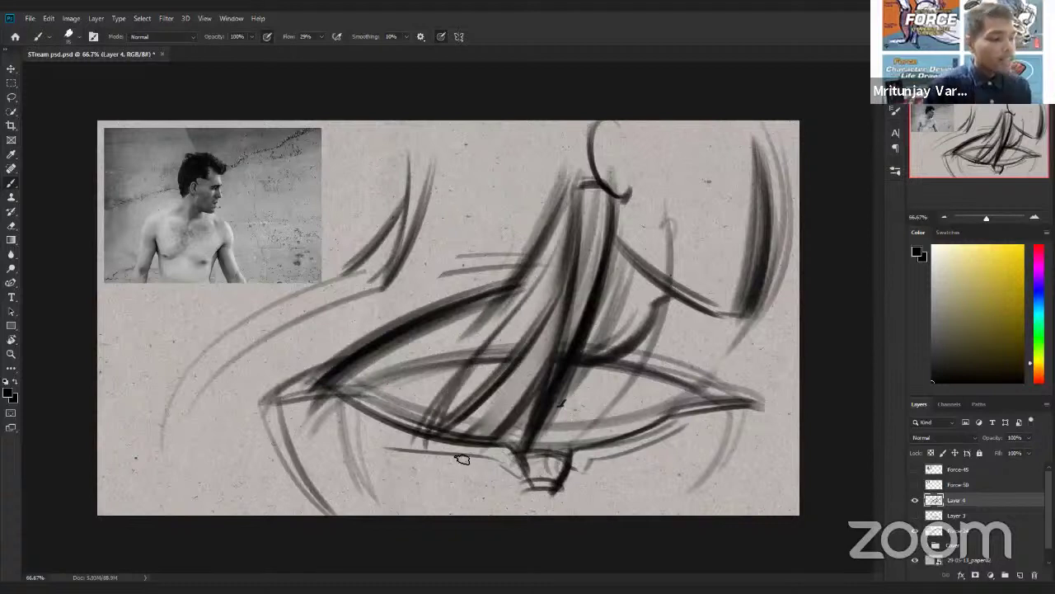
{"action": "mouse_move", "coordinate": [554, 271]}
{"action": "left_mouse_down"}
{"action": "mouse_move", "coordinate": [533, 294]}
{"action": "mouse_move", "coordinate": [556, 293]}
{"action": "mouse_move", "coordinate": [549, 314]}
{"action": "mouse_move", "coordinate": [477, 368]}
{"action": "left_mouse_up"}
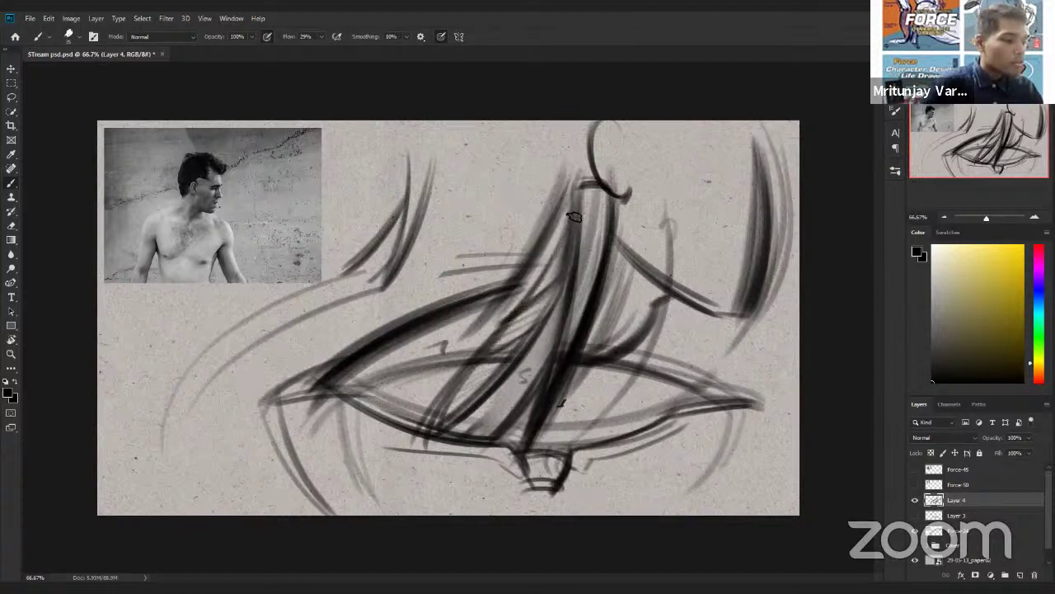
{"action": "left_click_drag", "start_coordinate": [566, 224], "coordinate": [440, 421]}
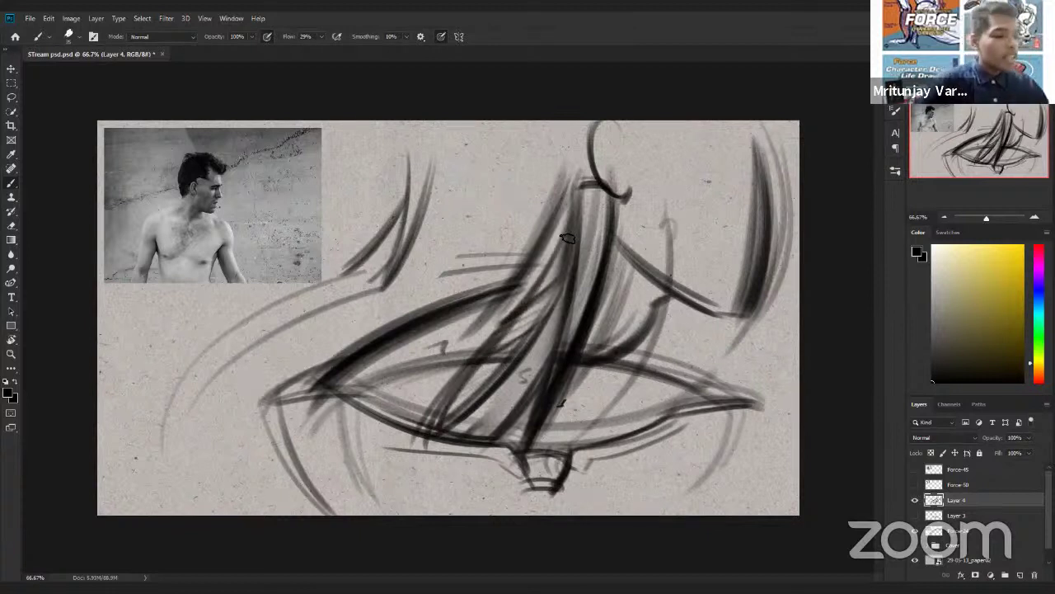
{"action": "mouse_move", "coordinate": [562, 217]}
{"action": "left_mouse_down"}
{"action": "mouse_move", "coordinate": [542, 105]}
{"action": "mouse_move", "coordinate": [552, 198]}
{"action": "left_mouse_up"}
{"action": "left_click_drag", "start_coordinate": [544, 124], "coordinate": [557, 232]}
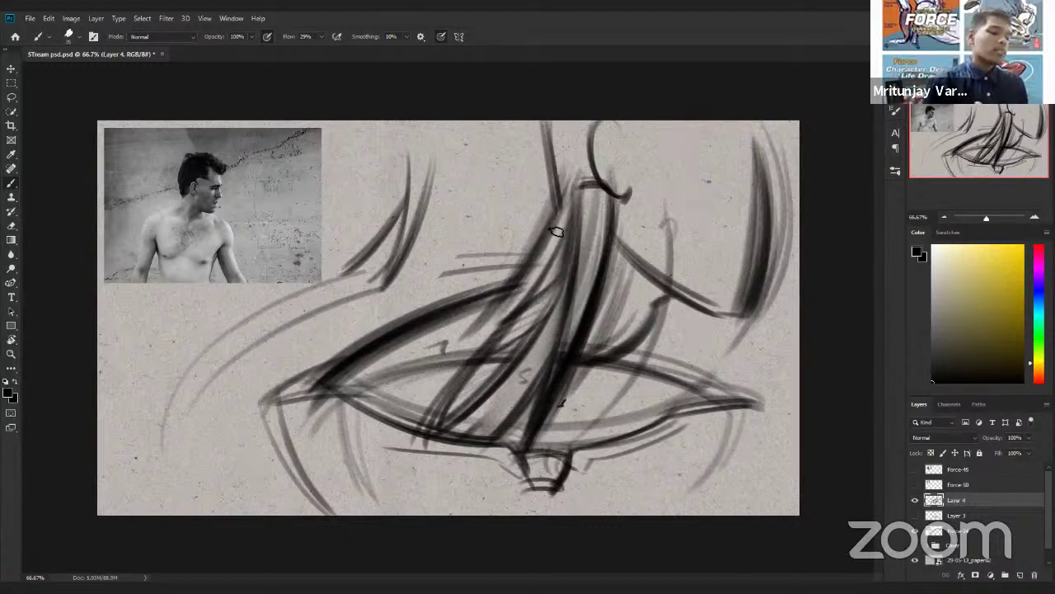
Draw dark strands for the far neck muscle converging on the pit of the neck
{"action": "left_click_drag", "start_coordinate": [621, 346], "coordinate": [529, 453]}
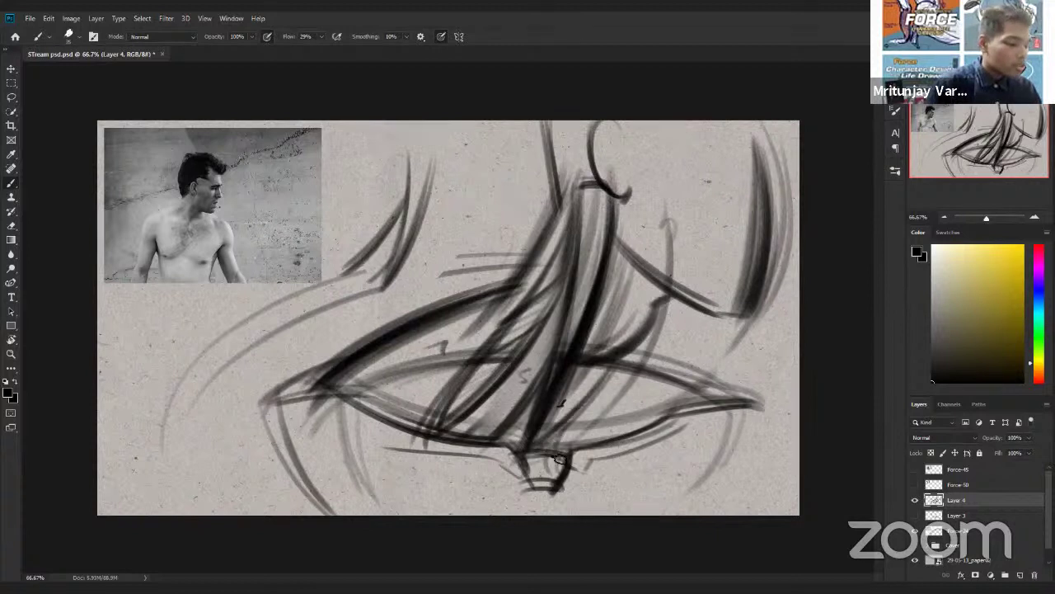
{"action": "mouse_move", "coordinate": [638, 343]}
{"action": "left_mouse_down"}
{"action": "mouse_move", "coordinate": [569, 449]}
{"action": "mouse_move", "coordinate": [615, 361]}
{"action": "mouse_move", "coordinate": [557, 443]}
{"action": "left_mouse_up"}
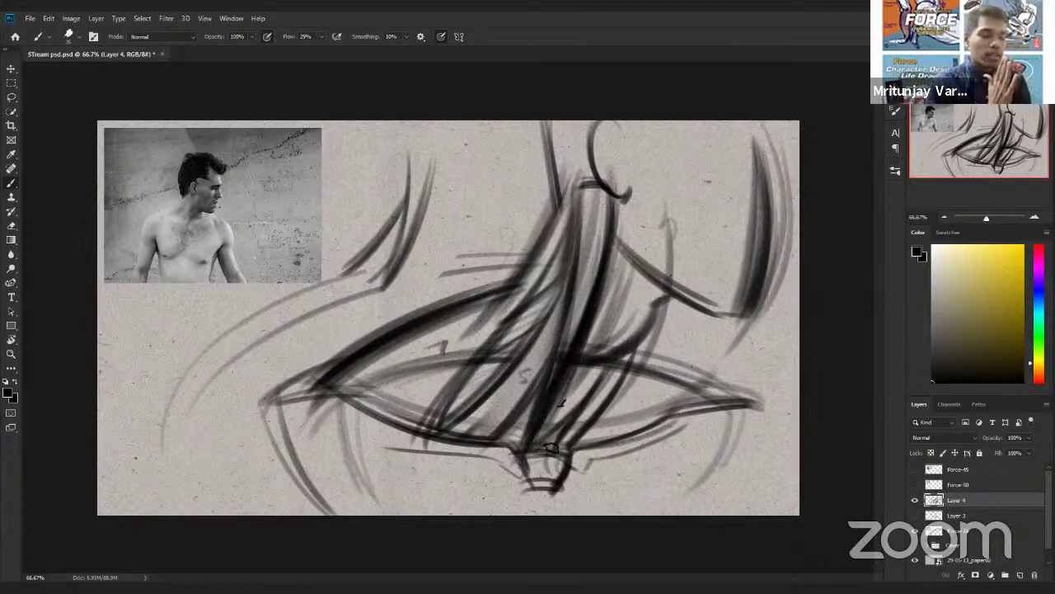
{"action": "mouse_move", "coordinate": [550, 452]}
{"action": "left_mouse_down"}
{"action": "mouse_move", "coordinate": [584, 405]}
{"action": "mouse_move", "coordinate": [559, 446]}
{"action": "left_mouse_up"}
{"action": "left_click_drag", "start_coordinate": [631, 368], "coordinate": [573, 438]}
{"action": "left_click_drag", "start_coordinate": [634, 363], "coordinate": [565, 453]}
{"action": "left_click_drag", "start_coordinate": [648, 323], "coordinate": [576, 451]}
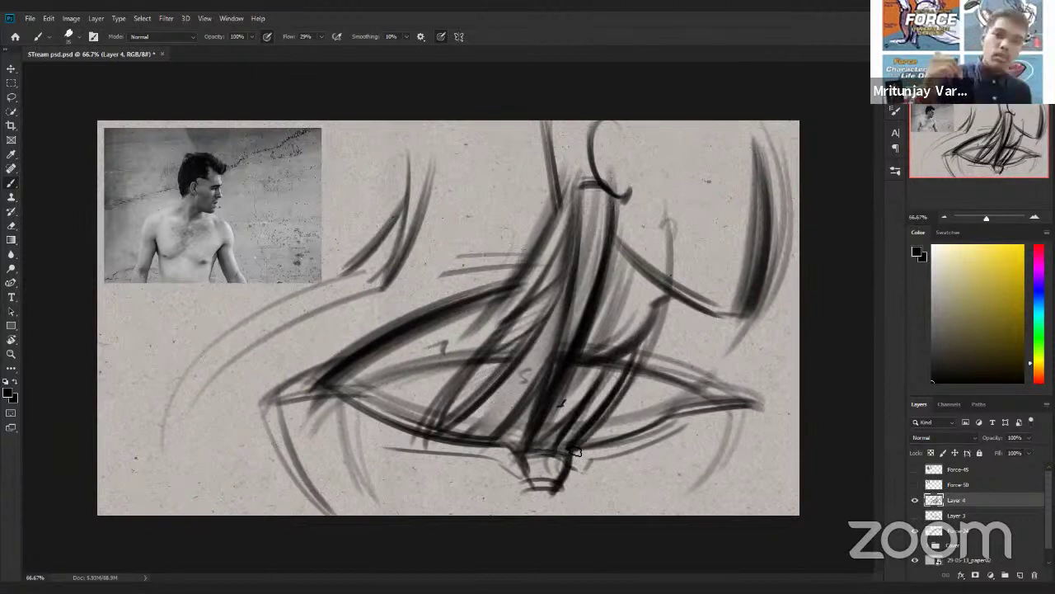
Add an arc above the small neck diagram and draw dark lines for the far shoulder slope in the large sketch
{"action": "mouse_move", "coordinate": [287, 190]}
{"action": "left_mouse_down"}
{"action": "mouse_move", "coordinate": [407, 146]}
{"action": "mouse_move", "coordinate": [422, 152]}
{"action": "mouse_move", "coordinate": [469, 124]}
{"action": "left_mouse_up"}
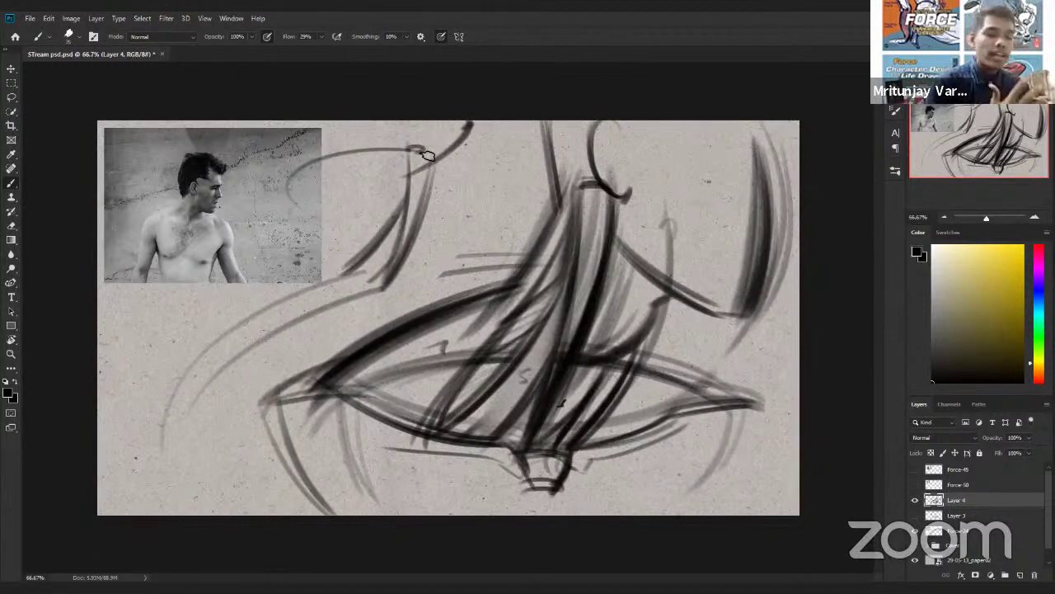
{"action": "mouse_move", "coordinate": [640, 367]}
{"action": "left_mouse_down"}
{"action": "mouse_move", "coordinate": [618, 433]}
{"action": "mouse_move", "coordinate": [630, 432]}
{"action": "left_mouse_up"}
{"action": "mouse_move", "coordinate": [660, 332]}
{"action": "left_mouse_down"}
{"action": "mouse_move", "coordinate": [778, 409]}
{"action": "mouse_move", "coordinate": [764, 418]}
{"action": "left_mouse_up"}
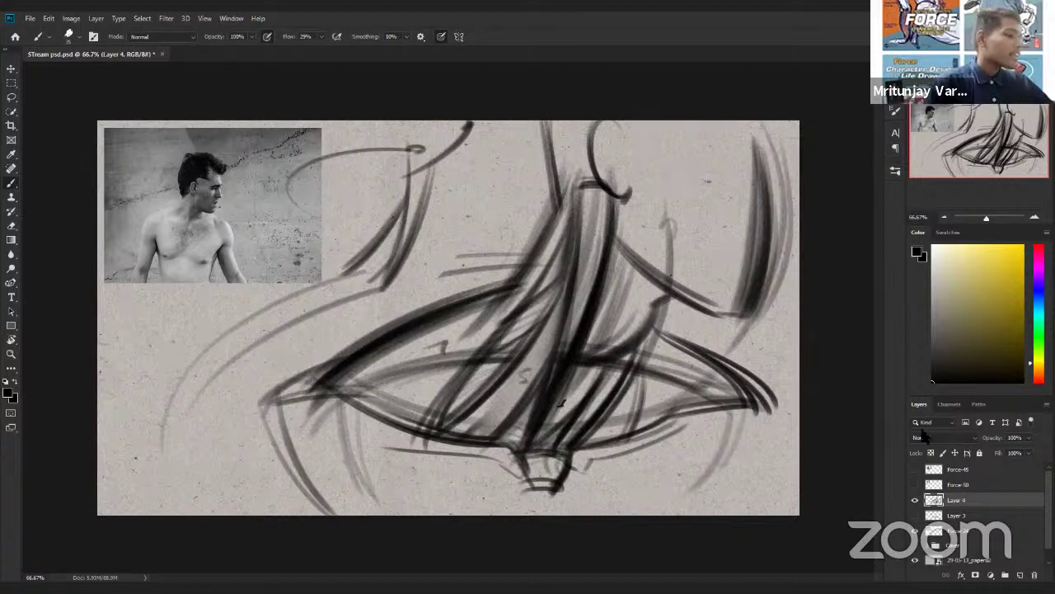
Hide Layer 4 and the first reference photo, show the Force-50 photo and add a new layer above it
{"action": "left_click", "coordinate": [914, 500]}
{"action": "left_click", "coordinate": [914, 484]}
{"action": "left_click", "coordinate": [914, 531]}
{"action": "left_click", "coordinate": [964, 485]}
{"action": "key", "text": "ctrl+shift+alt+n"}
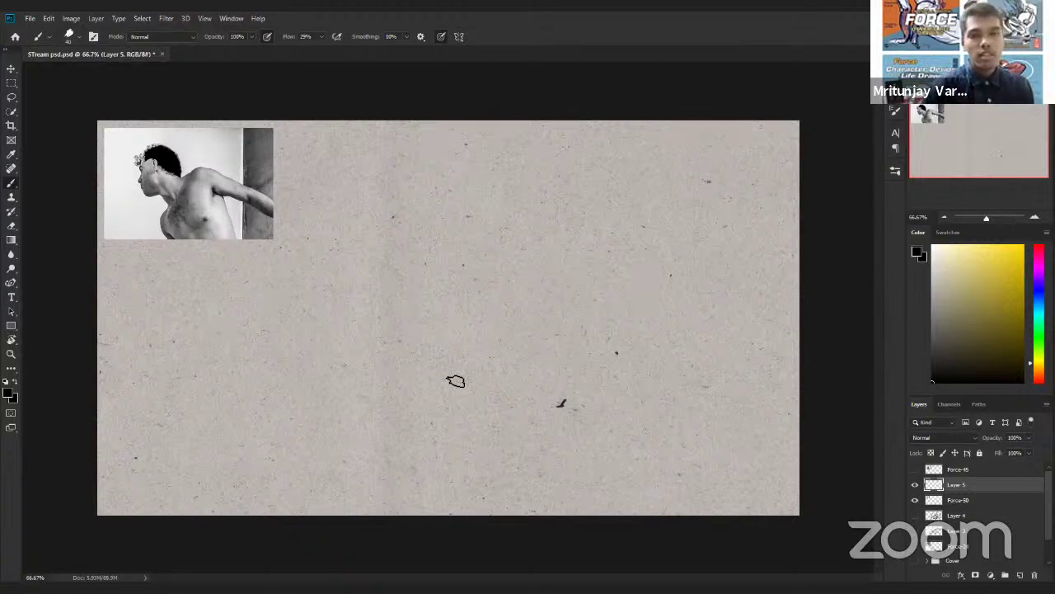
Sketch the head's outline beside the photo with an angled skull top, the back of the head and a dark curved face line
{"action": "mouse_move", "coordinate": [368, 185]}
{"action": "left_mouse_down"}
{"action": "mouse_move", "coordinate": [488, 138]}
{"action": "mouse_move", "coordinate": [376, 182]}
{"action": "mouse_move", "coordinate": [490, 138]}
{"action": "mouse_move", "coordinate": [583, 193]}
{"action": "left_mouse_up"}
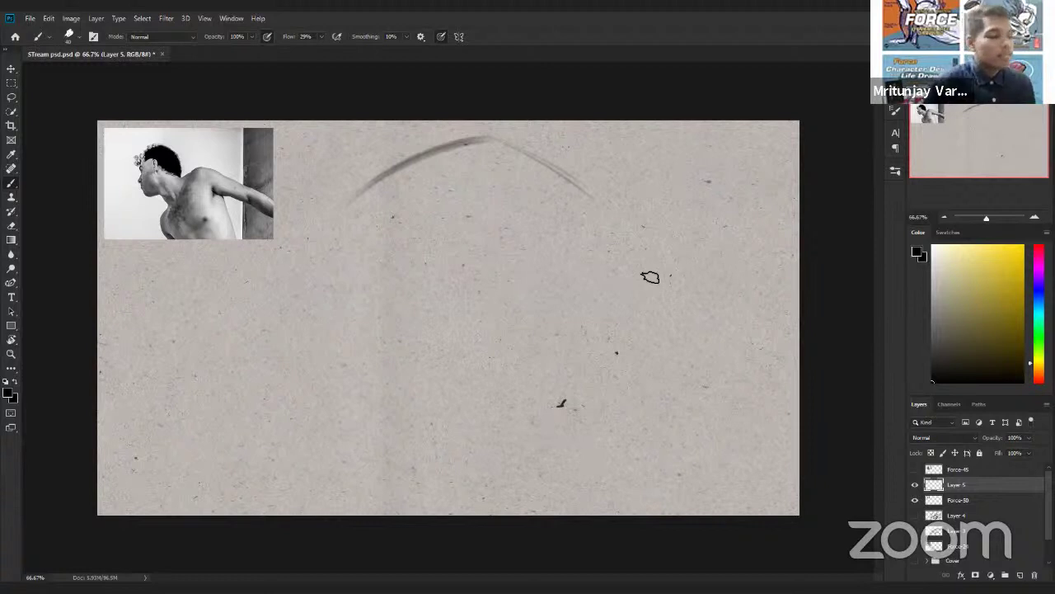
{"action": "mouse_move", "coordinate": [473, 140]}
{"action": "left_mouse_down"}
{"action": "mouse_move", "coordinate": [581, 208]}
{"action": "mouse_move", "coordinate": [587, 197]}
{"action": "left_mouse_up"}
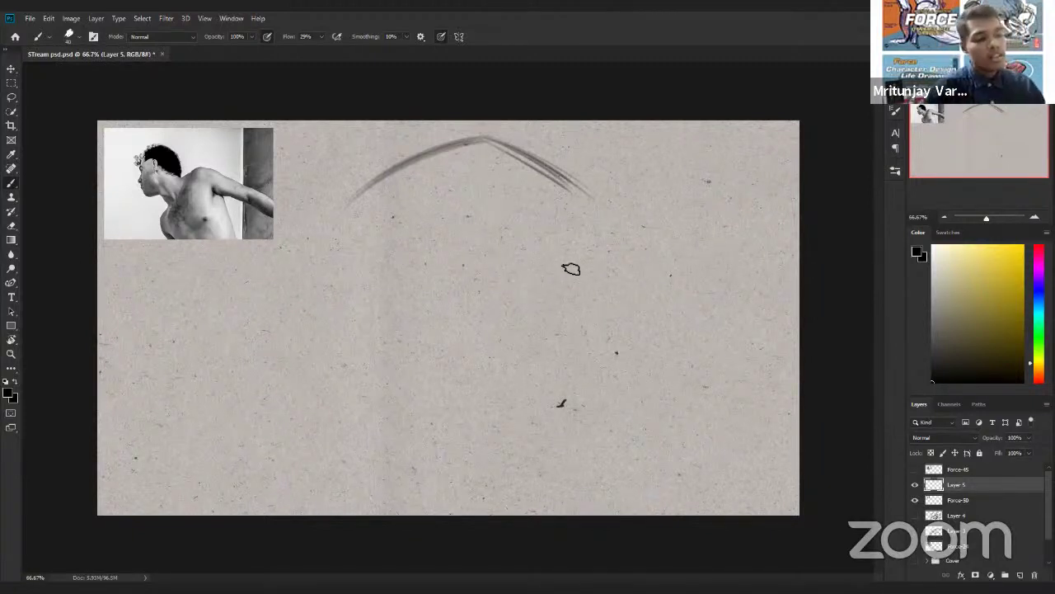
{"action": "mouse_move", "coordinate": [569, 196]}
{"action": "left_mouse_down"}
{"action": "mouse_move", "coordinate": [601, 356]}
{"action": "mouse_move", "coordinate": [568, 179]}
{"action": "mouse_move", "coordinate": [583, 222]}
{"action": "left_mouse_up"}
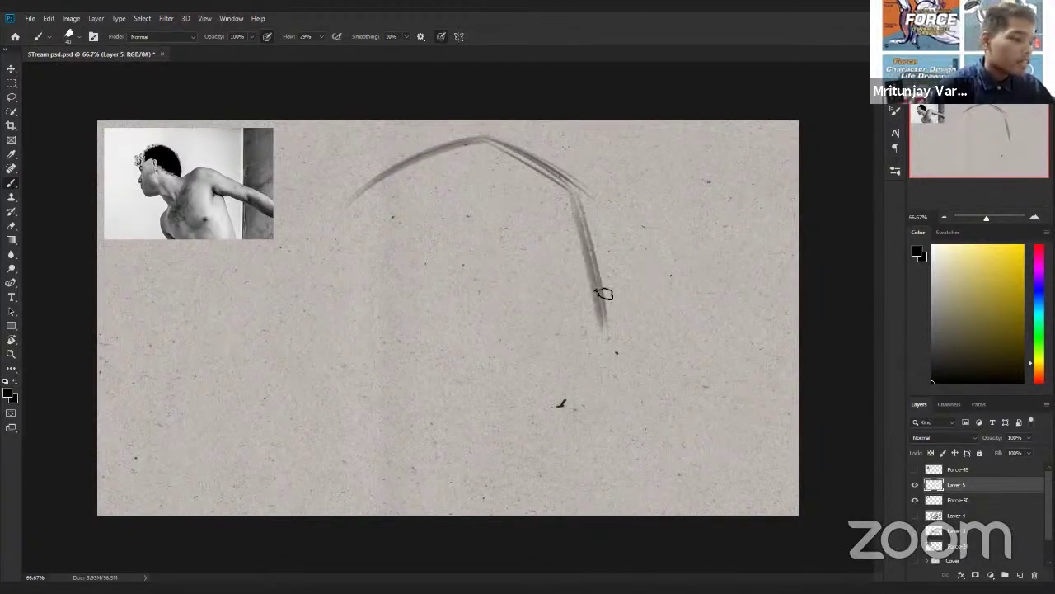
{"action": "left_click_drag", "start_coordinate": [347, 198], "coordinate": [416, 450]}
{"action": "left_click_drag", "start_coordinate": [348, 206], "coordinate": [417, 470]}
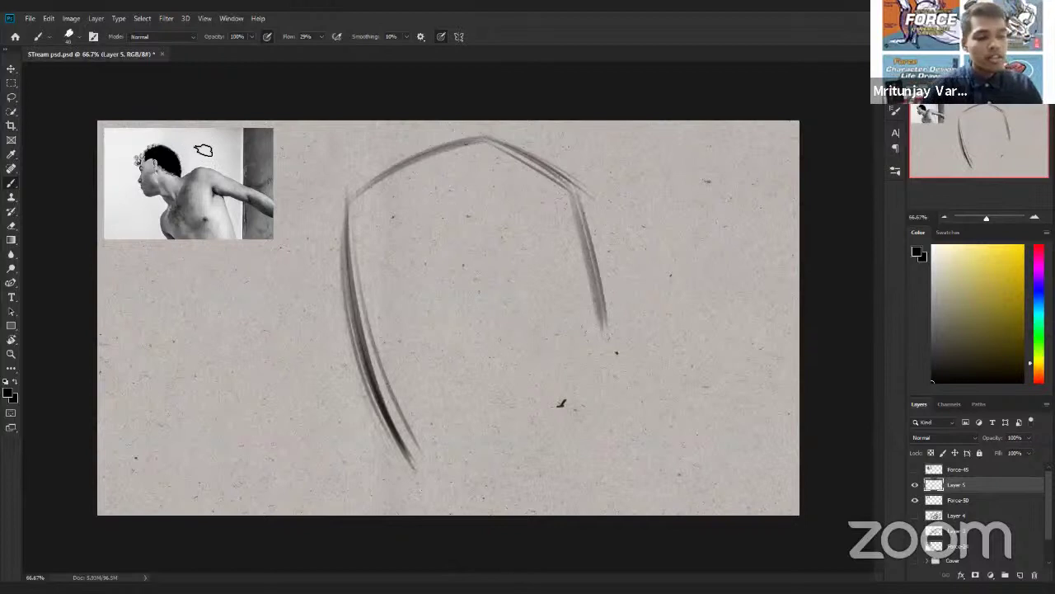
Mark the angled top and back planes of the head directly over the reference photo
{"action": "mouse_move", "coordinate": [121, 160]}
{"action": "left_mouse_down"}
{"action": "mouse_move", "coordinate": [172, 128]}
{"action": "mouse_move", "coordinate": [191, 153]}
{"action": "left_mouse_up"}
{"action": "key", "text": "ctrl+z"}
{"action": "key", "text": "ctrl+z"}
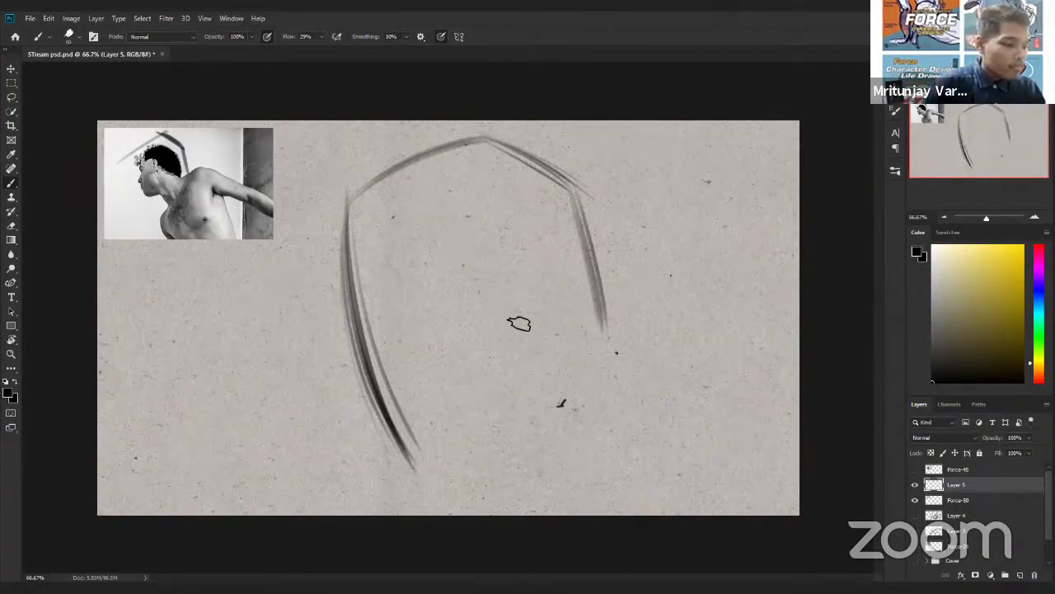
Draw the jaw with its rear vertical edge, dark diagonal jawline, short chin line and the underside of the chin
{"action": "left_click_drag", "start_coordinate": [509, 282], "coordinate": [511, 351]}
{"action": "mouse_move", "coordinate": [498, 284]}
{"action": "left_mouse_down"}
{"action": "mouse_move", "coordinate": [501, 338]}
{"action": "mouse_move", "coordinate": [511, 342]}
{"action": "left_mouse_up"}
{"action": "mouse_move", "coordinate": [412, 439]}
{"action": "left_mouse_down"}
{"action": "mouse_move", "coordinate": [513, 341]}
{"action": "mouse_move", "coordinate": [412, 437]}
{"action": "mouse_move", "coordinate": [431, 459]}
{"action": "mouse_move", "coordinate": [462, 467]}
{"action": "left_mouse_up"}
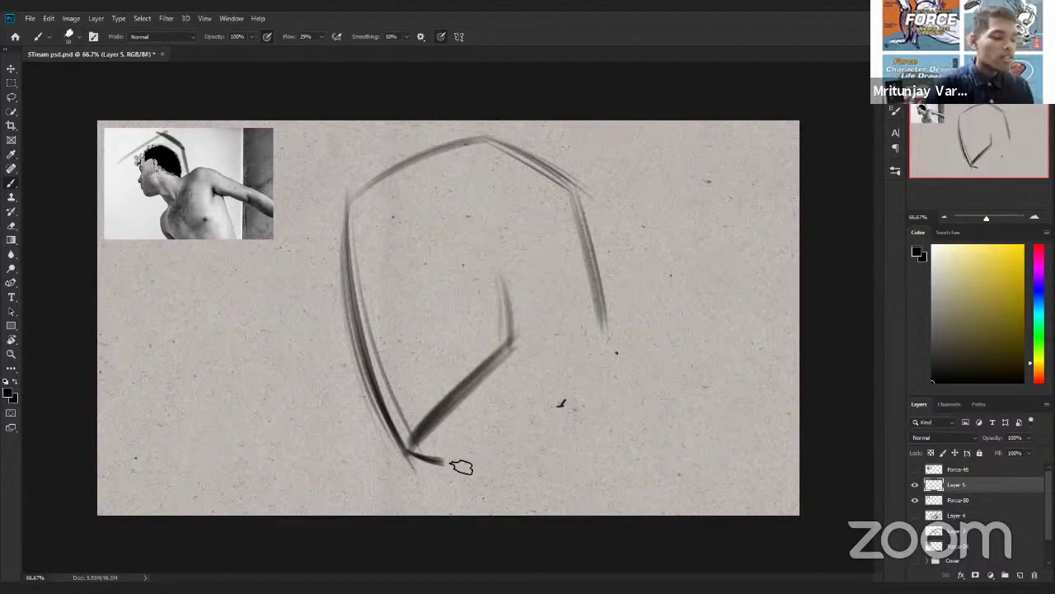
{"action": "mouse_move", "coordinate": [556, 422]}
{"action": "left_mouse_down"}
{"action": "mouse_move", "coordinate": [461, 448]}
{"action": "mouse_move", "coordinate": [569, 417]}
{"action": "left_mouse_up"}
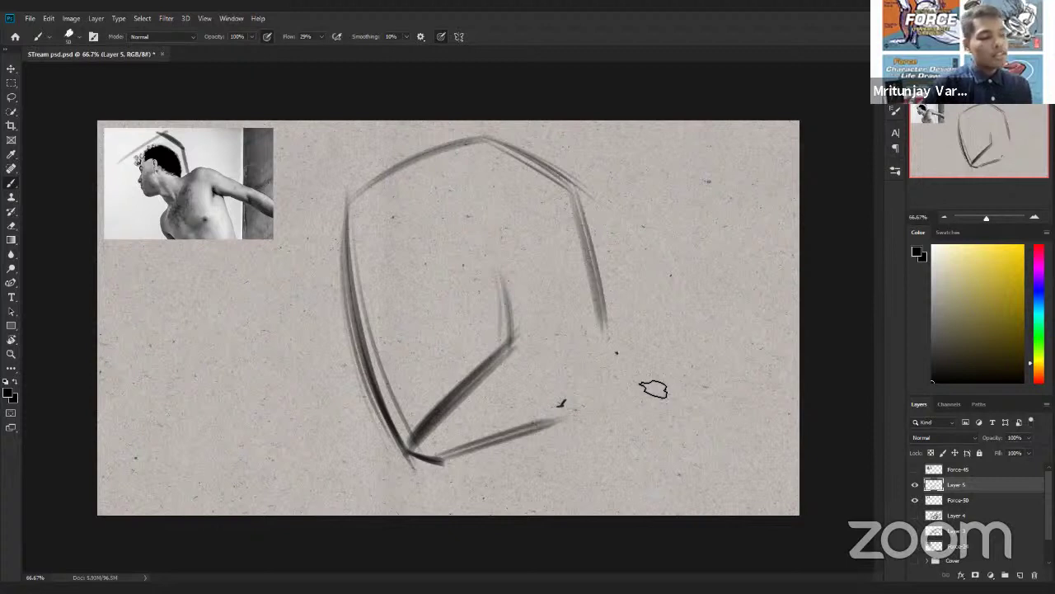
Reinforce the top and back of the skull, draw the curved ear and add the base-of-skull line
{"action": "mouse_move", "coordinate": [341, 217]}
{"action": "left_mouse_down"}
{"action": "mouse_move", "coordinate": [511, 127]}
{"action": "mouse_move", "coordinate": [575, 184]}
{"action": "mouse_move", "coordinate": [501, 141]}
{"action": "mouse_move", "coordinate": [575, 177]}
{"action": "left_mouse_up"}
{"action": "left_click_drag", "start_coordinate": [611, 323], "coordinate": [576, 188]}
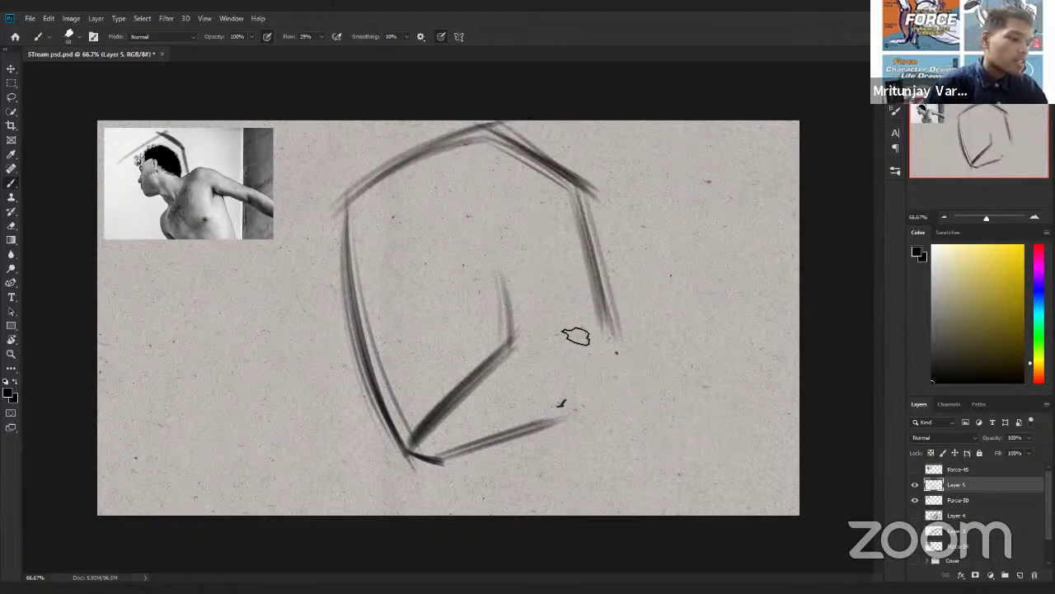
{"action": "mouse_move", "coordinate": [498, 211]}
{"action": "left_mouse_down"}
{"action": "mouse_move", "coordinate": [495, 296]}
{"action": "mouse_move", "coordinate": [481, 306]}
{"action": "mouse_move", "coordinate": [481, 280]}
{"action": "mouse_move", "coordinate": [614, 325]}
{"action": "left_mouse_up"}
{"action": "key", "text": "]"}
{"action": "key", "text": "]"}
{"action": "left_click_drag", "start_coordinate": [541, 290], "coordinate": [610, 327]}
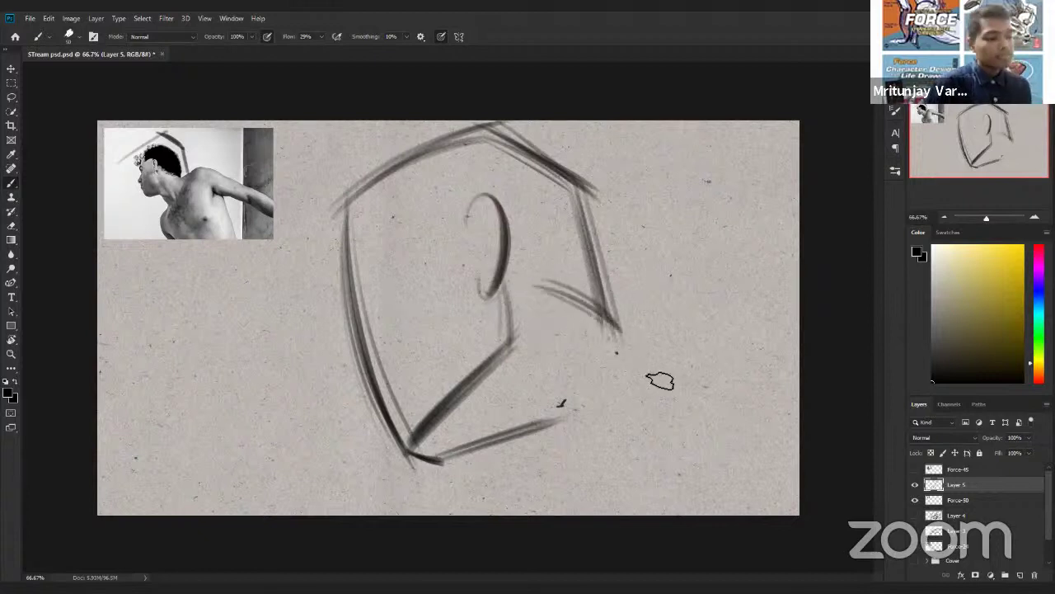
Scale down the head sketch and draw long curved neck muscle lines sweeping down from behind the ear
{"action": "key", "text": "ctrl+t"}
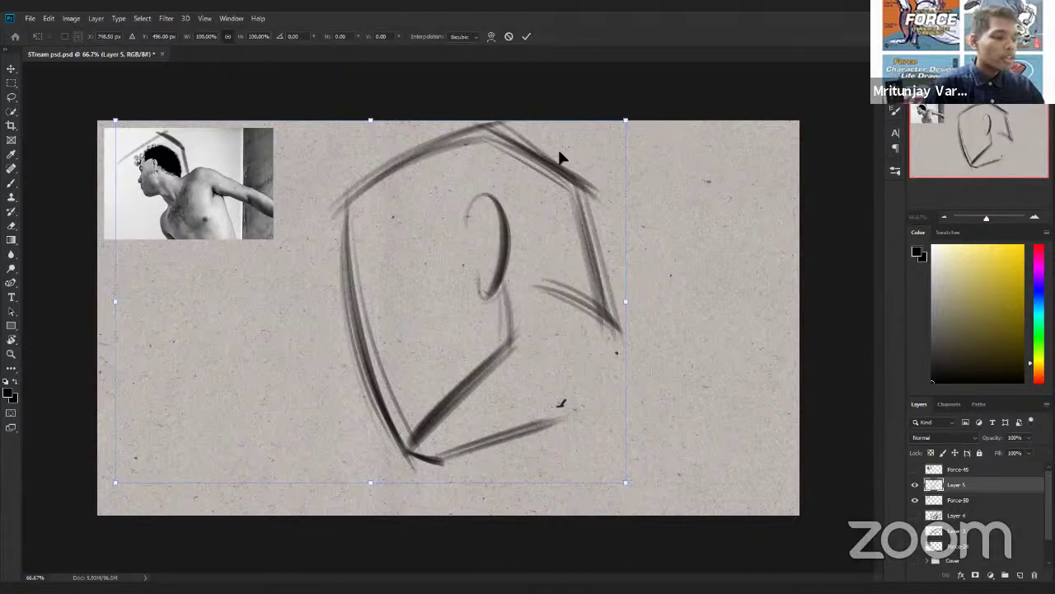
{"action": "key", "text": "Return"}
{"action": "mouse_move", "coordinate": [493, 264]}
{"action": "left_mouse_down"}
{"action": "mouse_move", "coordinate": [589, 404]}
{"action": "mouse_move", "coordinate": [537, 352]}
{"action": "mouse_move", "coordinate": [602, 405]}
{"action": "left_mouse_up"}
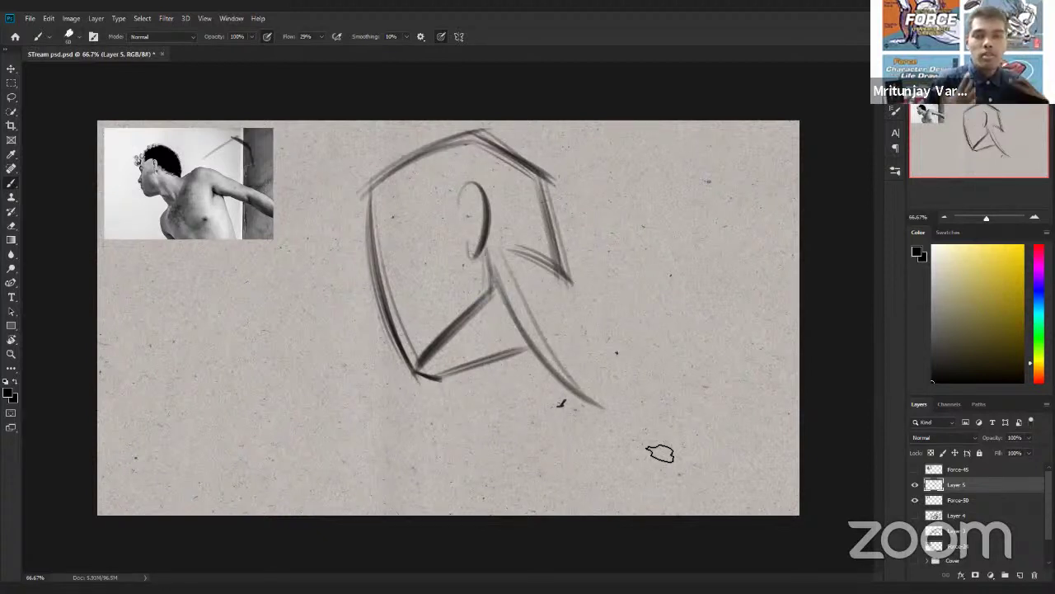
Darken and extend the long curved neck muscle from behind the ear down toward the collarbone
{"action": "mouse_move", "coordinate": [478, 271]}
{"action": "left_mouse_down"}
{"action": "mouse_move", "coordinate": [630, 428]}
{"action": "mouse_move", "coordinate": [609, 402]}
{"action": "left_mouse_up"}
{"action": "left_click_drag", "start_coordinate": [491, 239], "coordinate": [623, 420]}
{"action": "left_click_drag", "start_coordinate": [523, 272], "coordinate": [625, 421]}
Draw a long diagonal shoulder axis across the base of the neck and curve the near collarbone along it
{"action": "left_click_drag", "start_coordinate": [702, 345], "coordinate": [517, 501]}
{"action": "left_click_drag", "start_coordinate": [762, 290], "coordinate": [522, 506]}
{"action": "left_click_drag", "start_coordinate": [794, 276], "coordinate": [498, 557]}
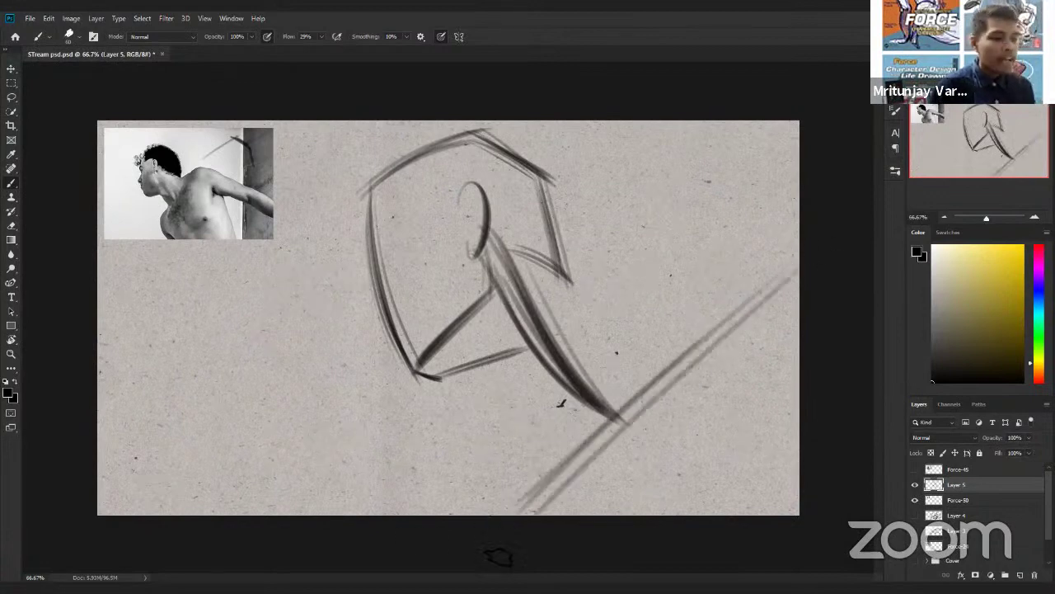
{"action": "mouse_move", "coordinate": [639, 441]}
{"action": "left_mouse_down"}
{"action": "mouse_move", "coordinate": [699, 321]}
{"action": "mouse_move", "coordinate": [701, 352]}
{"action": "mouse_move", "coordinate": [777, 292]}
{"action": "left_mouse_up"}
{"action": "left_click_drag", "start_coordinate": [708, 347], "coordinate": [771, 305]}
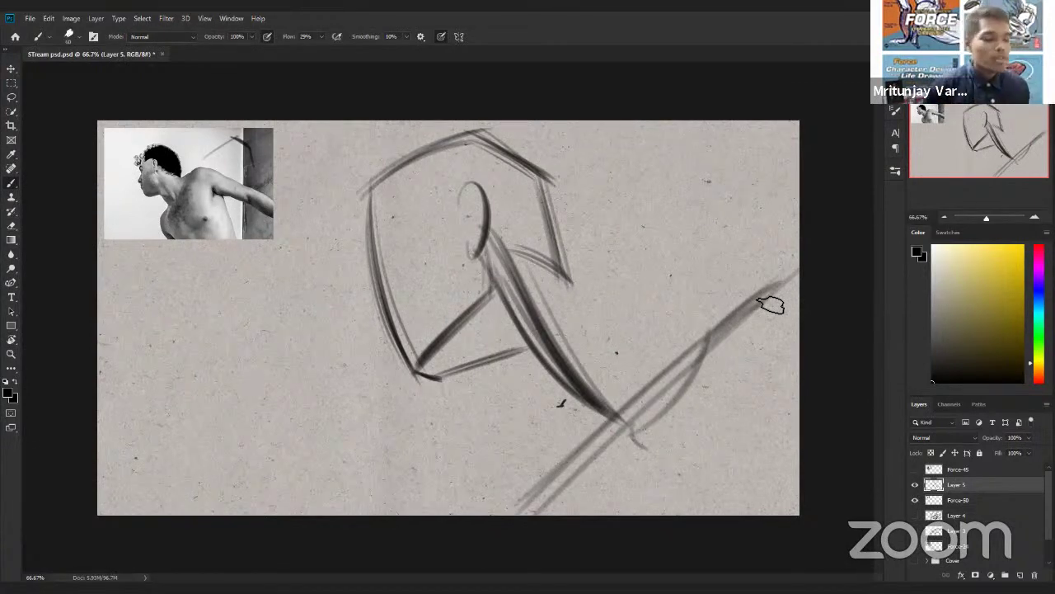
Sketch a separate explanatory diagram of the curved collarbone form in the empty area below the chin
{"action": "mouse_move", "coordinate": [251, 481]}
{"action": "left_mouse_down"}
{"action": "mouse_move", "coordinate": [396, 413]}
{"action": "mouse_move", "coordinate": [247, 453]}
{"action": "mouse_move", "coordinate": [387, 417]}
{"action": "mouse_move", "coordinate": [499, 415]}
{"action": "mouse_move", "coordinate": [509, 401]}
{"action": "mouse_move", "coordinate": [498, 404]}
{"action": "mouse_move", "coordinate": [499, 430]}
{"action": "mouse_move", "coordinate": [439, 445]}
{"action": "left_mouse_up"}
{"action": "mouse_move", "coordinate": [512, 434]}
{"action": "left_mouse_down"}
{"action": "mouse_move", "coordinate": [440, 432]}
{"action": "mouse_move", "coordinate": [424, 418]}
{"action": "mouse_move", "coordinate": [434, 453]}
{"action": "mouse_move", "coordinate": [423, 432]}
{"action": "mouse_move", "coordinate": [280, 482]}
{"action": "left_mouse_up"}
{"action": "left_click_drag", "start_coordinate": [455, 399], "coordinate": [446, 403]}
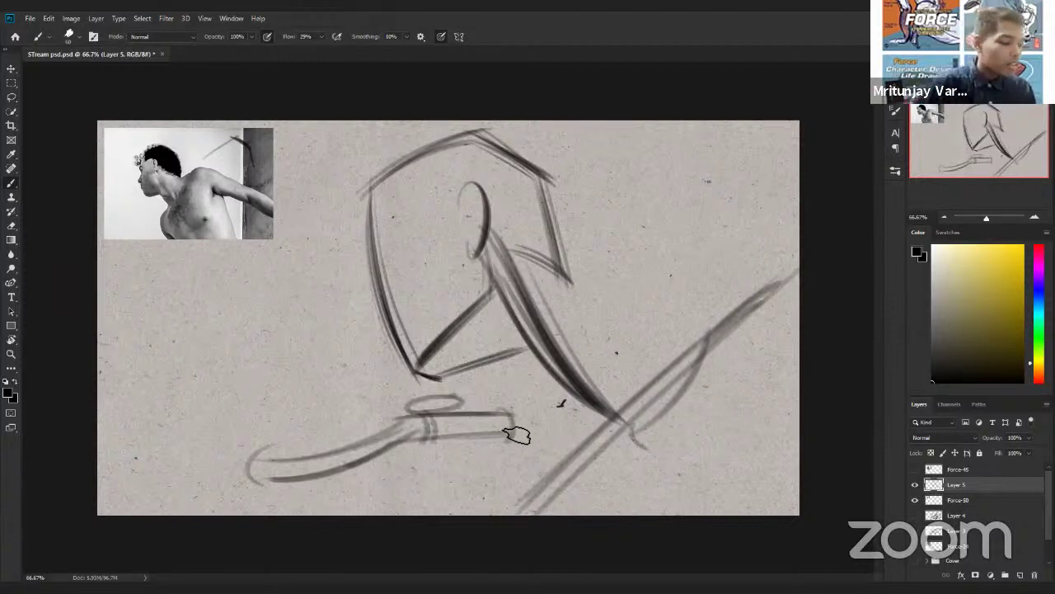
Lasso and delete the separate collarbone diagram below the chin
{"action": "key", "text": "l"}
{"action": "mouse_move", "coordinate": [507, 459]}
{"action": "left_mouse_down"}
{"action": "mouse_move", "coordinate": [508, 396]}
{"action": "mouse_move", "coordinate": [537, 442]}
{"action": "mouse_move", "coordinate": [514, 464]}
{"action": "left_mouse_up"}
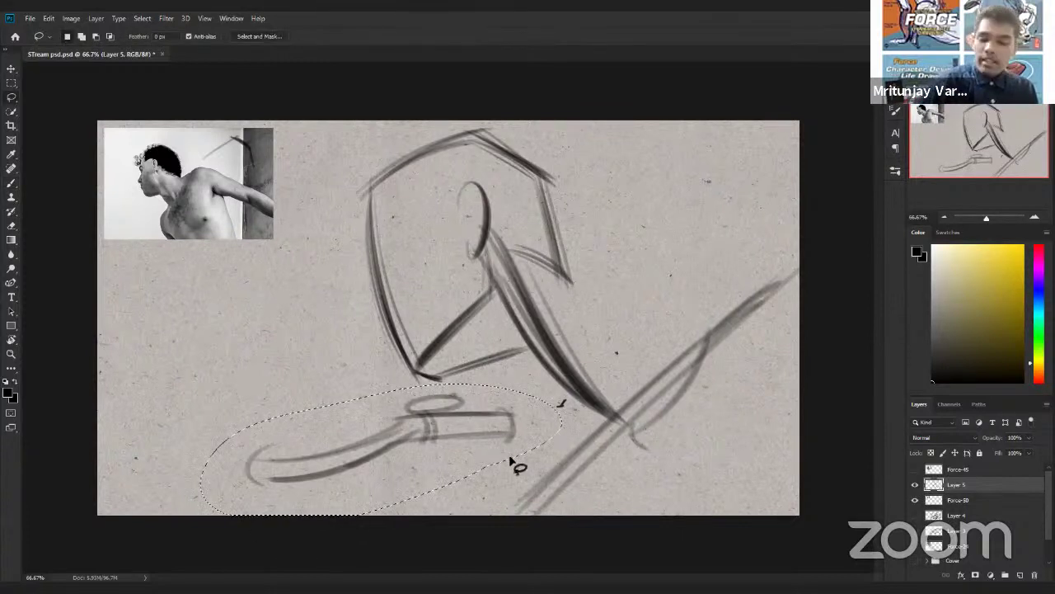
{"action": "key", "text": "Delete"}
{"action": "key", "text": "ctrl+d"}
{"action": "key", "text": "b"}
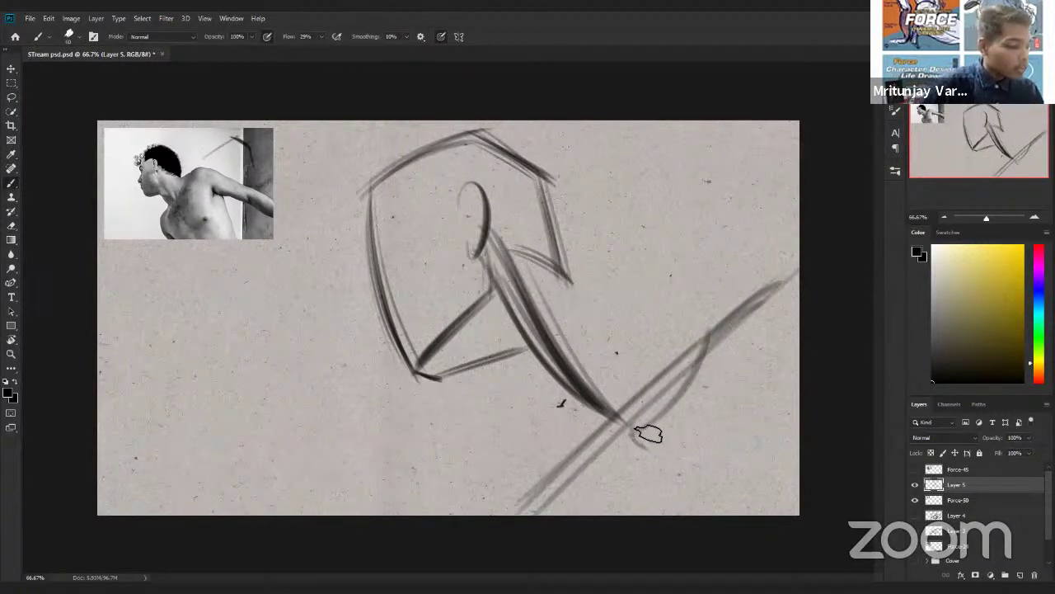
Reinforce the near collarbone curve and draw the nape line flowing from the skull base along the trapezius to the shoulder
{"action": "mouse_move", "coordinate": [627, 439]}
{"action": "left_mouse_down"}
{"action": "mouse_move", "coordinate": [702, 348]}
{"action": "mouse_move", "coordinate": [603, 446]}
{"action": "left_mouse_up"}
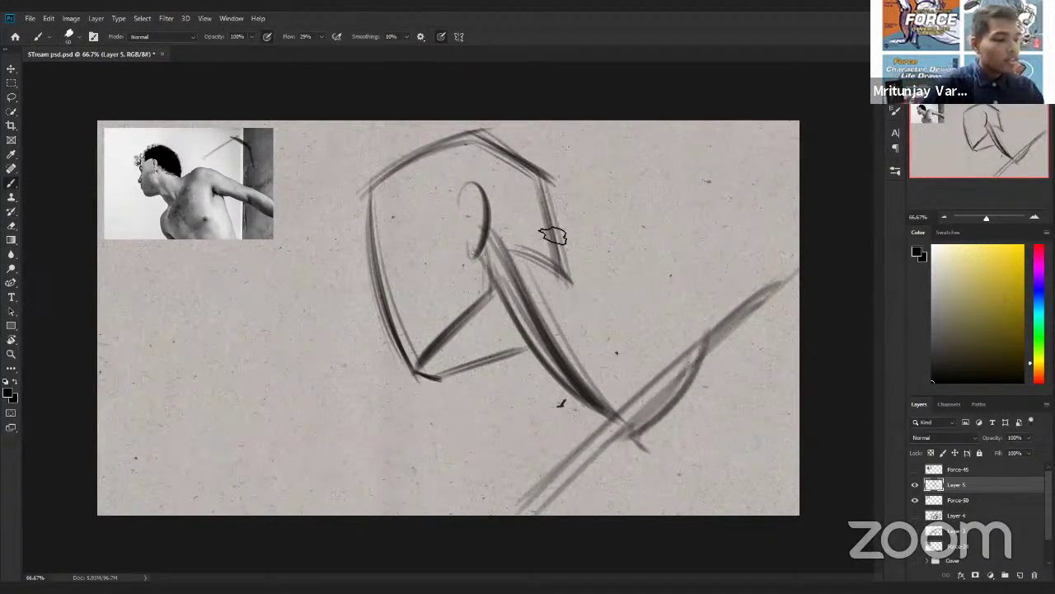
{"action": "mouse_move", "coordinate": [550, 253]}
{"action": "left_mouse_down"}
{"action": "mouse_move", "coordinate": [622, 305]}
{"action": "mouse_move", "coordinate": [760, 290]}
{"action": "mouse_move", "coordinate": [582, 312]}
{"action": "left_mouse_up"}
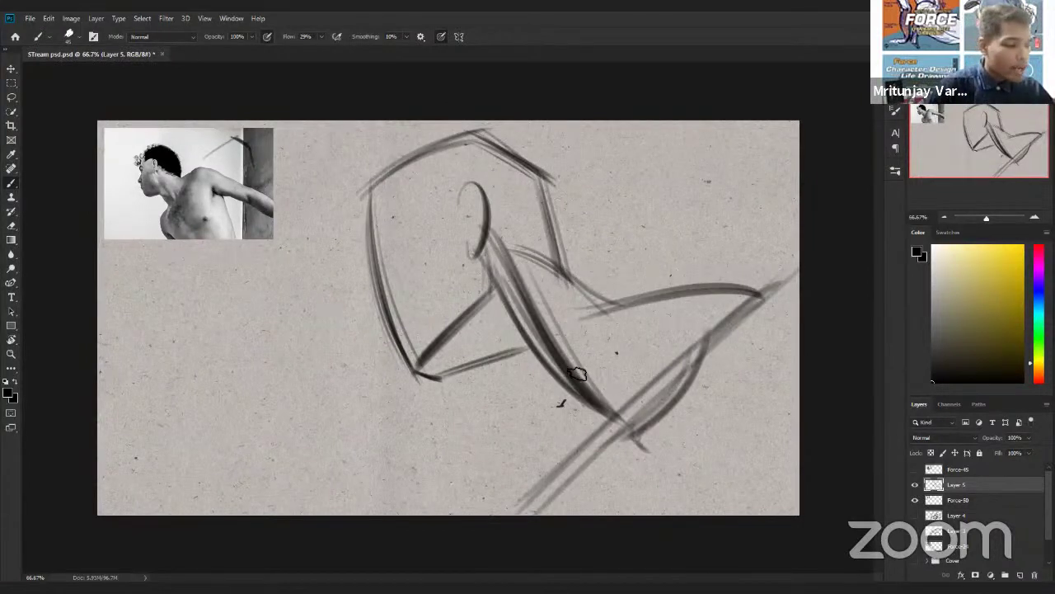
Draw the front throat line and the short far collarbone, and darken the main neck muscle down to the collarbones
{"action": "mouse_move", "coordinate": [485, 367]}
{"action": "left_mouse_down"}
{"action": "mouse_move", "coordinate": [513, 387]}
{"action": "mouse_move", "coordinate": [616, 427]}
{"action": "mouse_move", "coordinate": [474, 364]}
{"action": "mouse_move", "coordinate": [610, 421]}
{"action": "left_mouse_up"}
{"action": "mouse_move", "coordinate": [527, 395]}
{"action": "left_mouse_down"}
{"action": "mouse_move", "coordinate": [632, 429]}
{"action": "mouse_move", "coordinate": [622, 452]}
{"action": "mouse_move", "coordinate": [548, 484]}
{"action": "mouse_move", "coordinate": [532, 514]}
{"action": "left_mouse_up"}
{"action": "left_click_drag", "start_coordinate": [566, 477], "coordinate": [526, 519]}
{"action": "mouse_move", "coordinate": [615, 439]}
{"action": "left_mouse_down"}
{"action": "mouse_move", "coordinate": [630, 463]}
{"action": "mouse_move", "coordinate": [556, 488]}
{"action": "mouse_move", "coordinate": [551, 480]}
{"action": "left_mouse_up"}
{"action": "left_click_drag", "start_coordinate": [501, 290], "coordinate": [643, 460]}
{"action": "left_click_drag", "start_coordinate": [503, 247], "coordinate": [639, 455]}
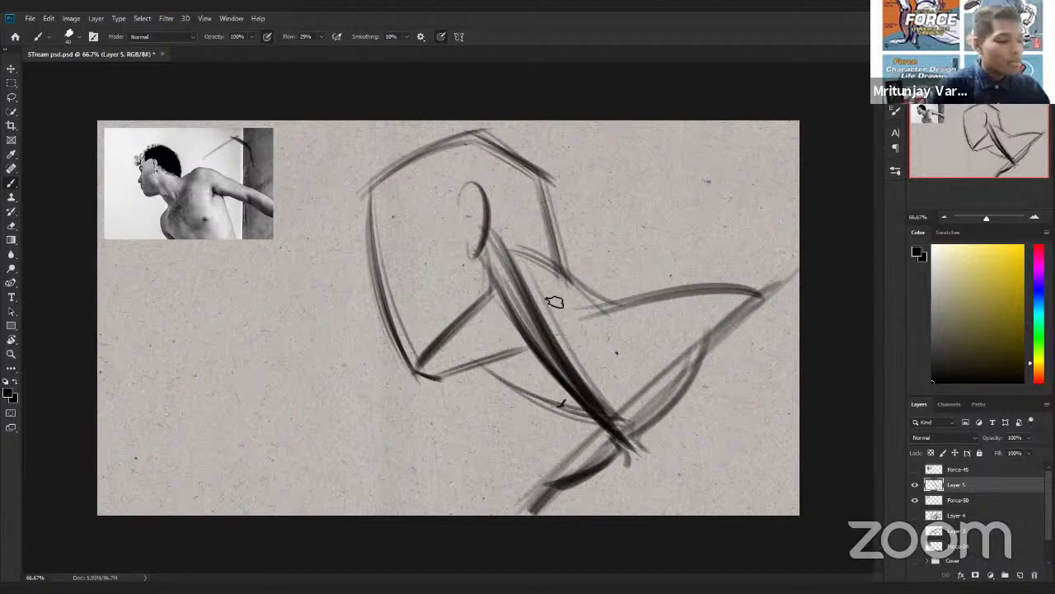
{"action": "left_click_drag", "start_coordinate": [521, 269], "coordinate": [665, 400]}
{"action": "left_click_drag", "start_coordinate": [549, 314], "coordinate": [670, 408]}
{"action": "key", "text": "ctrl+z"}
{"action": "key", "text": "ctrl+z"}
Draw secondary muscle bands behind the main neck muscle to the collarbone, and curve the trapezius edge out to the shoulder
{"action": "left_click_drag", "start_coordinate": [529, 289], "coordinate": [670, 401]}
{"action": "left_click_drag", "start_coordinate": [556, 313], "coordinate": [671, 396]}
{"action": "left_click_drag", "start_coordinate": [600, 404], "coordinate": [653, 416]}
{"action": "left_click_drag", "start_coordinate": [540, 265], "coordinate": [638, 346]}
{"action": "key", "text": "ctrl+z"}
{"action": "mouse_move", "coordinate": [539, 266]}
{"action": "left_mouse_down"}
{"action": "mouse_move", "coordinate": [657, 363]}
{"action": "mouse_move", "coordinate": [669, 391]}
{"action": "left_mouse_up"}
{"action": "left_click_drag", "start_coordinate": [602, 319], "coordinate": [671, 398]}
{"action": "mouse_move", "coordinate": [633, 347]}
{"action": "left_mouse_down"}
{"action": "mouse_move", "coordinate": [656, 371]}
{"action": "mouse_move", "coordinate": [769, 299]}
{"action": "left_mouse_up"}
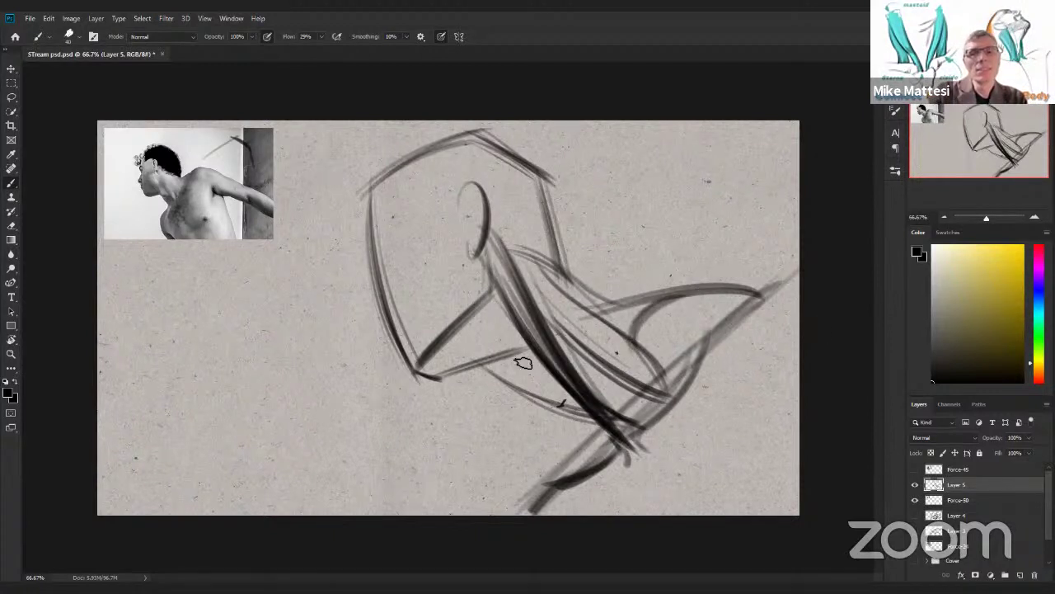
Shape the throat contour from under the chin to the pit of the neck and add the far trapezius curve
{"action": "mouse_move", "coordinate": [454, 353]}
{"action": "left_mouse_down"}
{"action": "mouse_move", "coordinate": [552, 382]}
{"action": "mouse_move", "coordinate": [492, 369]}
{"action": "mouse_move", "coordinate": [542, 390]}
{"action": "left_mouse_up"}
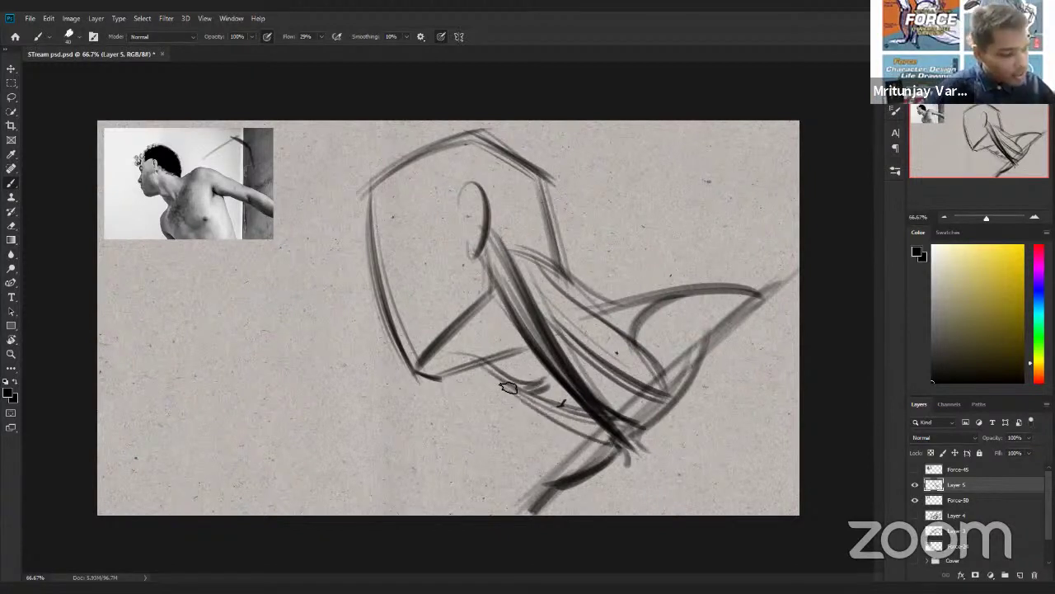
{"action": "key", "text": "ctrl+z"}
{"action": "key", "text": "ctrl+z"}
{"action": "left_click_drag", "start_coordinate": [524, 394], "coordinate": [624, 441]}
{"action": "left_click_drag", "start_coordinate": [554, 411], "coordinate": [642, 450]}
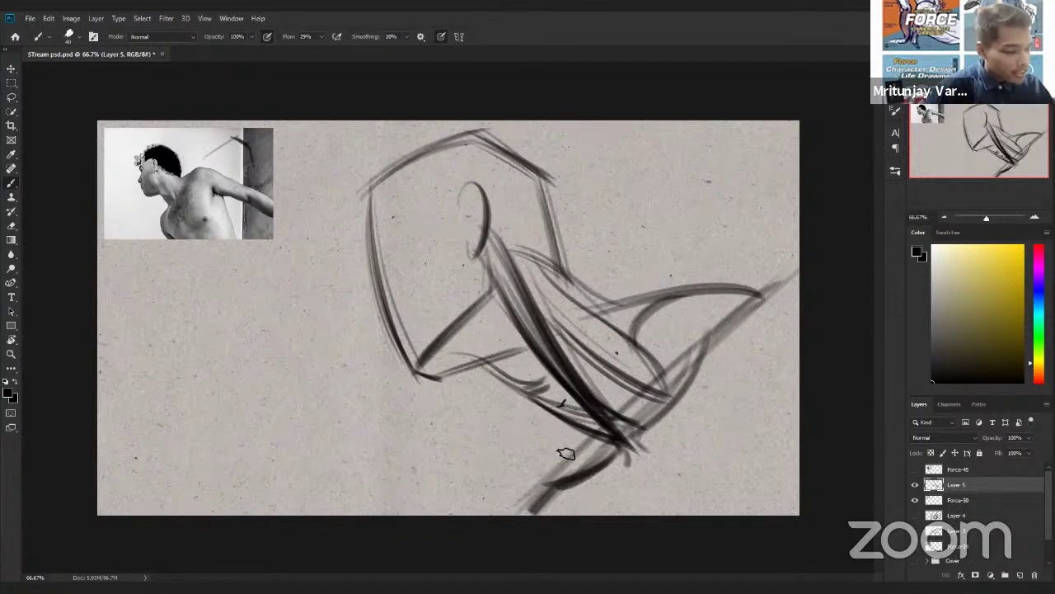
{"action": "mouse_move", "coordinate": [541, 419]}
{"action": "left_mouse_down"}
{"action": "mouse_move", "coordinate": [517, 509]}
{"action": "mouse_move", "coordinate": [537, 511]}
{"action": "left_mouse_up"}
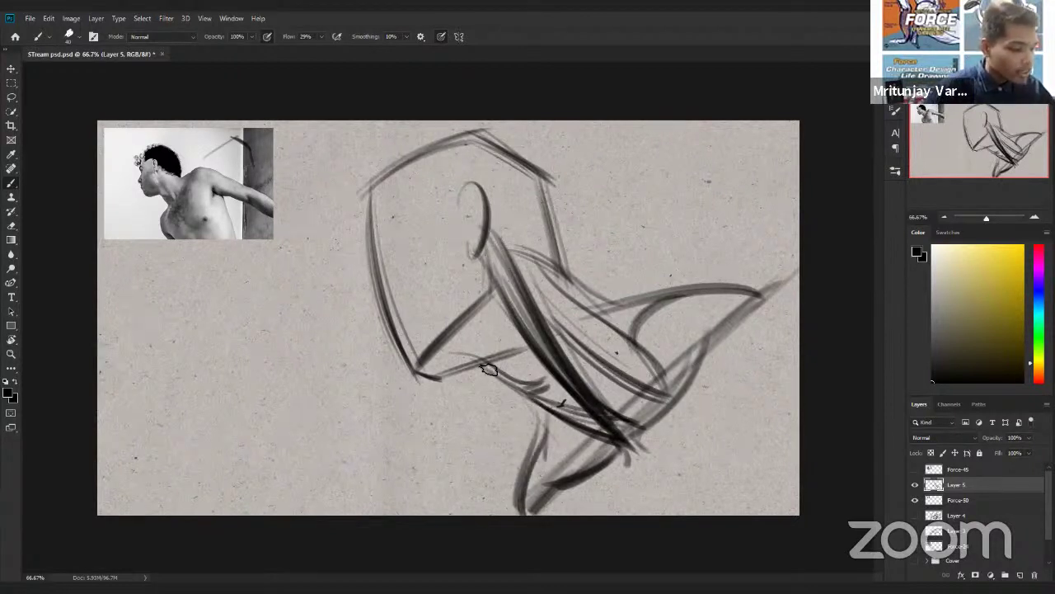
Add curved strokes under the jaw near the throat and an inner curve on the ear
{"action": "mouse_move", "coordinate": [508, 311]}
{"action": "left_mouse_down"}
{"action": "mouse_move", "coordinate": [460, 353]}
{"action": "mouse_move", "coordinate": [468, 355]}
{"action": "left_mouse_up"}
{"action": "key", "text": "ctrl+z"}
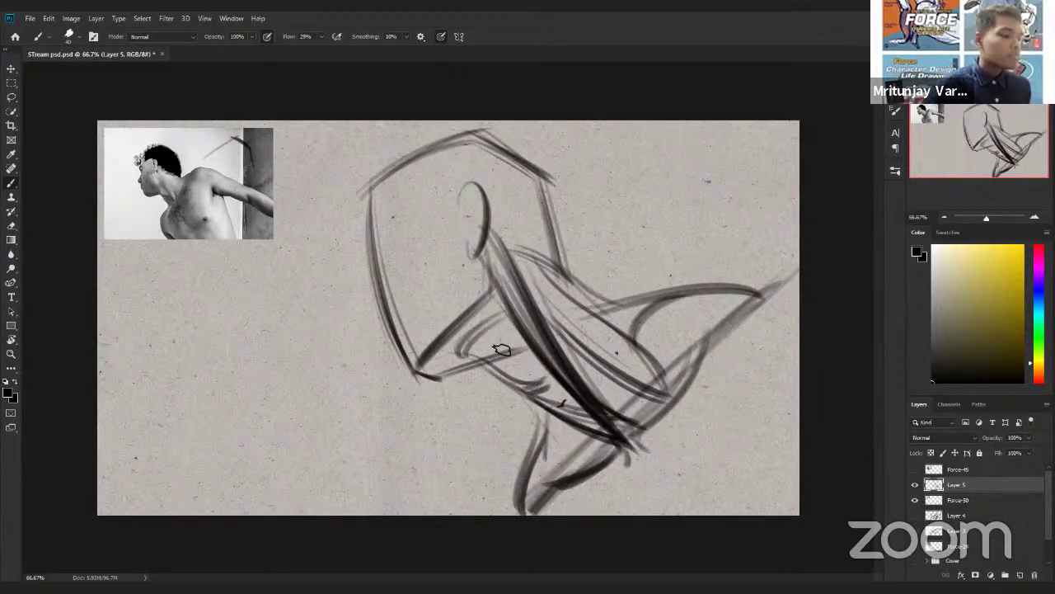
{"action": "left_click_drag", "start_coordinate": [465, 198], "coordinate": [474, 252]}
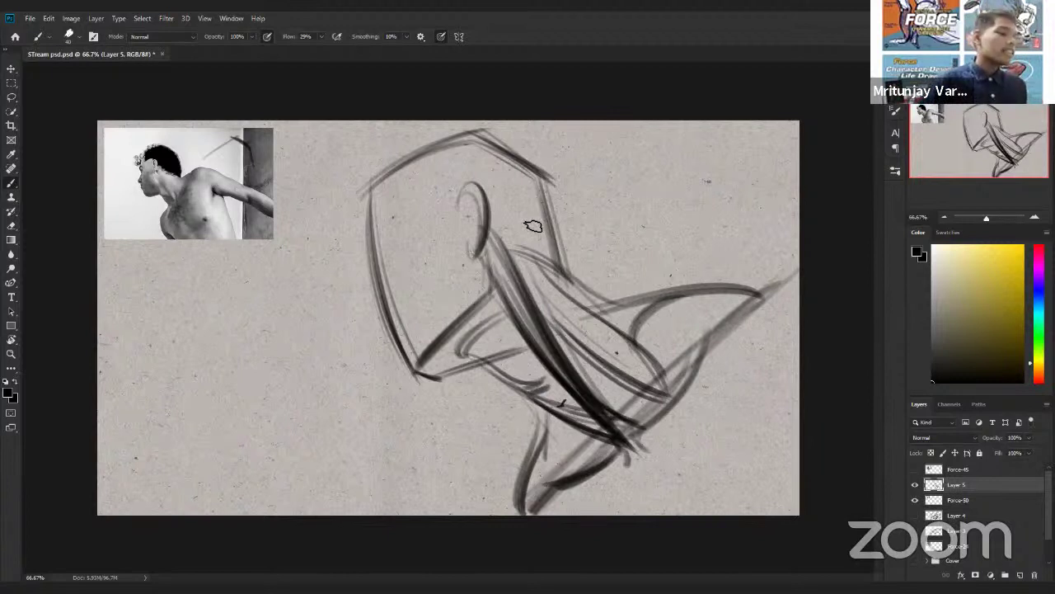
Darken the collarbone and nape-to-shoulder contours, and define the main neck muscle's attachment behind the ear
{"action": "mouse_move", "coordinate": [643, 445]}
{"action": "left_mouse_down"}
{"action": "mouse_move", "coordinate": [696, 337]}
{"action": "mouse_move", "coordinate": [685, 388]}
{"action": "mouse_move", "coordinate": [780, 300]}
{"action": "left_mouse_up"}
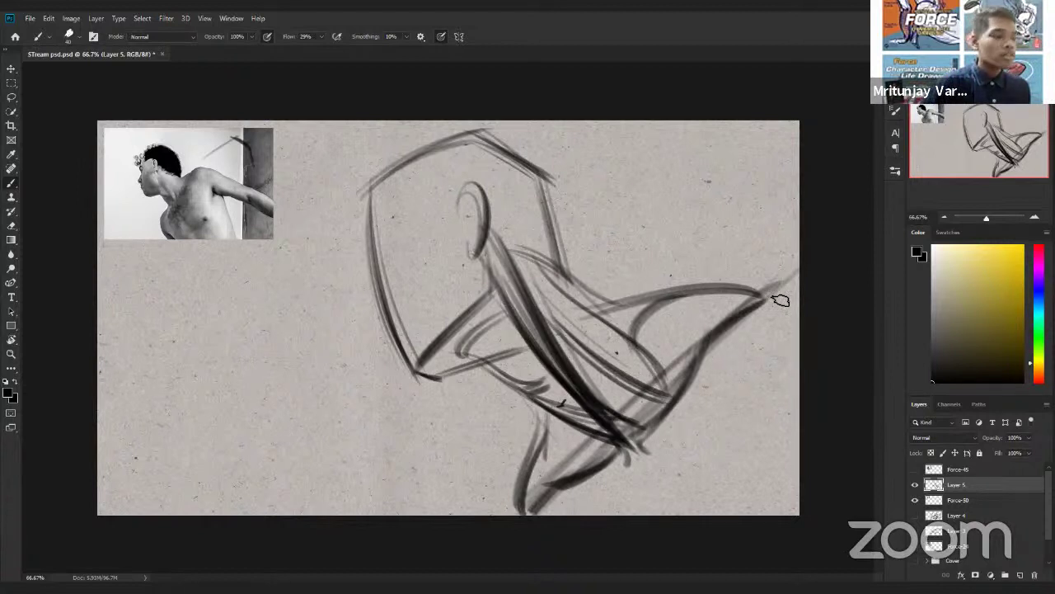
{"action": "mouse_move", "coordinate": [559, 267]}
{"action": "left_mouse_down"}
{"action": "mouse_move", "coordinate": [703, 289]}
{"action": "mouse_move", "coordinate": [757, 293]}
{"action": "left_mouse_up"}
{"action": "left_click_drag", "start_coordinate": [623, 300], "coordinate": [787, 292]}
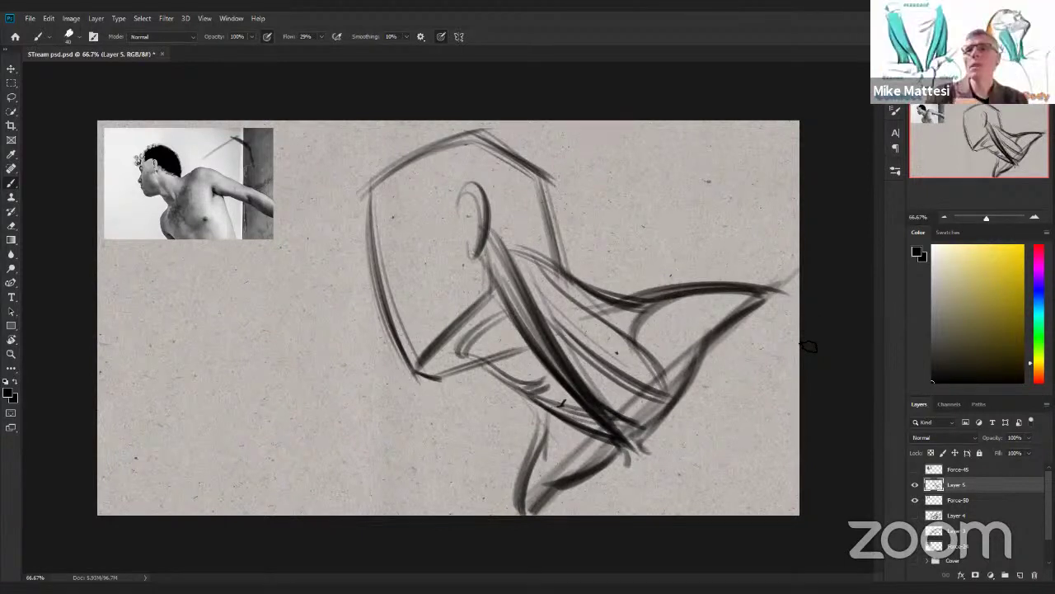
{"action": "left_click_drag", "start_coordinate": [495, 229], "coordinate": [590, 399]}
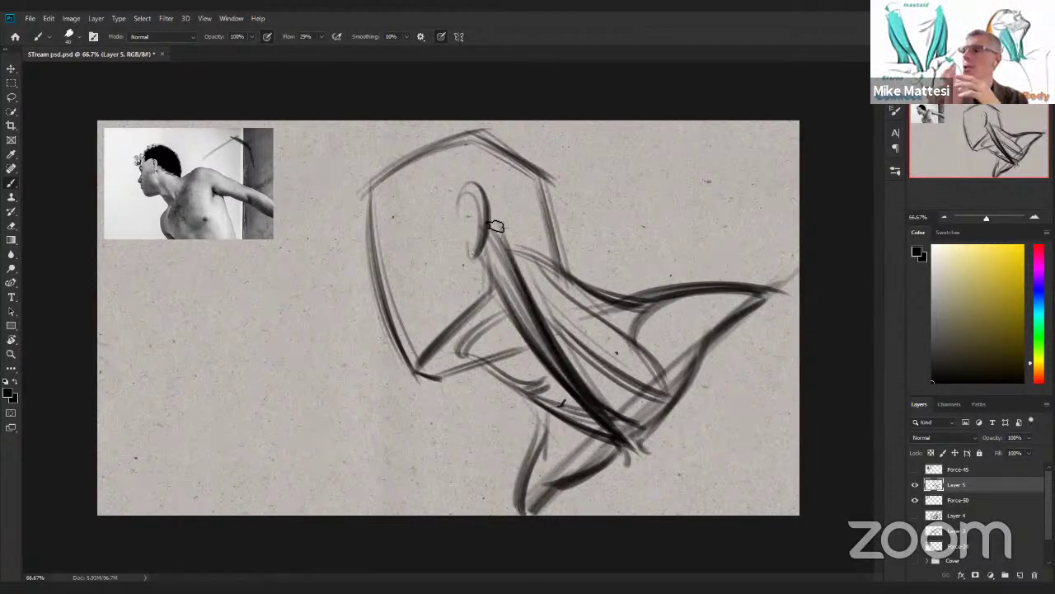
{"action": "mouse_move", "coordinate": [492, 236]}
{"action": "left_mouse_down"}
{"action": "mouse_move", "coordinate": [481, 269]}
{"action": "mouse_move", "coordinate": [509, 270]}
{"action": "left_mouse_up"}
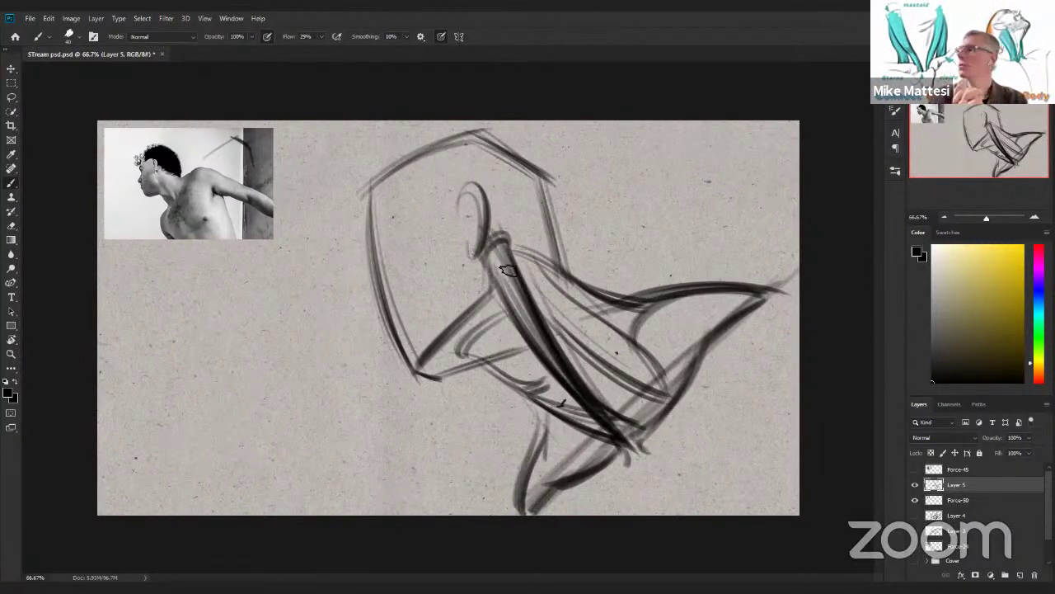
{"action": "key", "text": "z"}
{"action": "left_click_drag", "start_coordinate": [639, 410], "coordinate": [622, 411]}
{"action": "left_click", "coordinate": [648, 411]}
{"action": "left_click", "coordinate": [651, 413]}
{"action": "left_click", "coordinate": [651, 413]}
{"action": "key", "text": "b"}
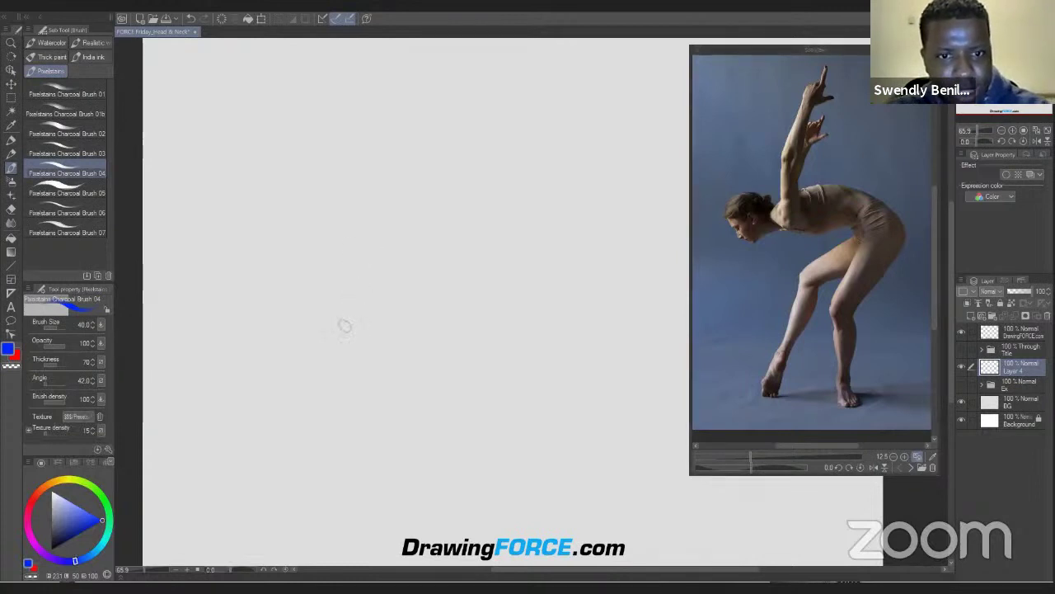
{"action": "left_click_drag", "start_coordinate": [344, 326], "coordinate": [449, 235]}
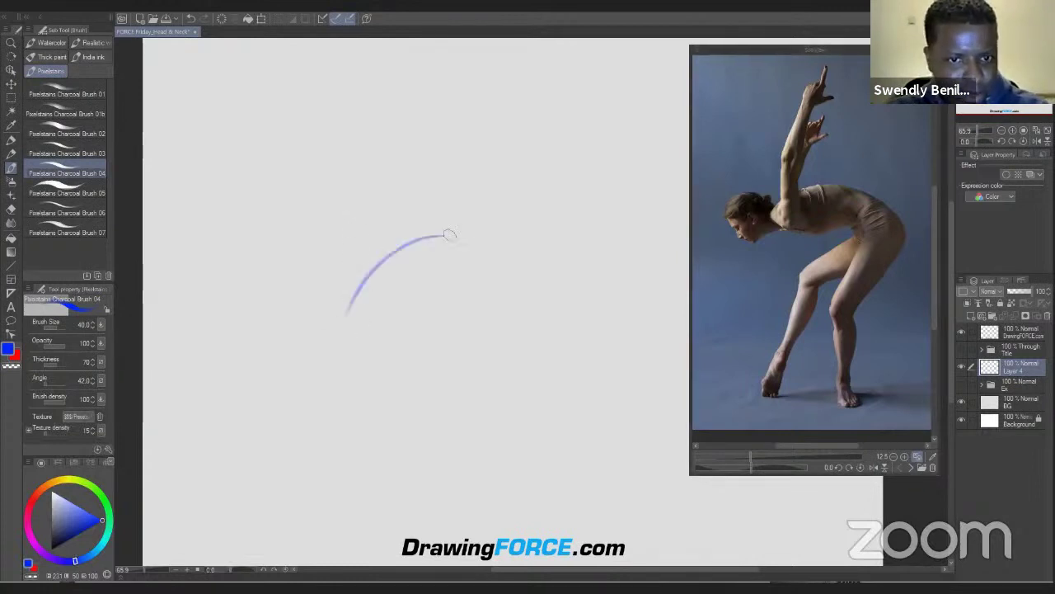
{"action": "left_click_drag", "start_coordinate": [352, 315], "coordinate": [447, 236]}
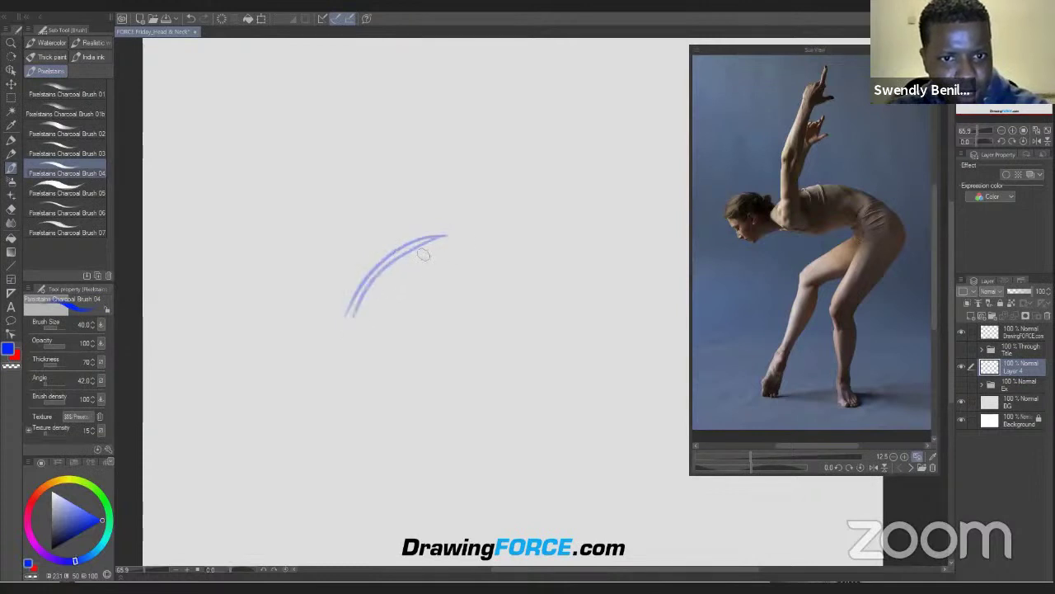
{"action": "mouse_move", "coordinate": [350, 313]}
{"action": "left_mouse_down"}
{"action": "mouse_move", "coordinate": [452, 234]}
{"action": "mouse_move", "coordinate": [417, 245]}
{"action": "mouse_move", "coordinate": [449, 235]}
{"action": "mouse_move", "coordinate": [385, 387]}
{"action": "left_mouse_up"}
{"action": "mouse_move", "coordinate": [411, 252]}
{"action": "left_mouse_down"}
{"action": "mouse_move", "coordinate": [416, 402]}
{"action": "mouse_move", "coordinate": [394, 408]}
{"action": "left_mouse_up"}
{"action": "mouse_move", "coordinate": [443, 266]}
{"action": "left_mouse_down"}
{"action": "mouse_move", "coordinate": [492, 171]}
{"action": "mouse_move", "coordinate": [530, 165]}
{"action": "mouse_move", "coordinate": [530, 98]}
{"action": "left_mouse_up"}
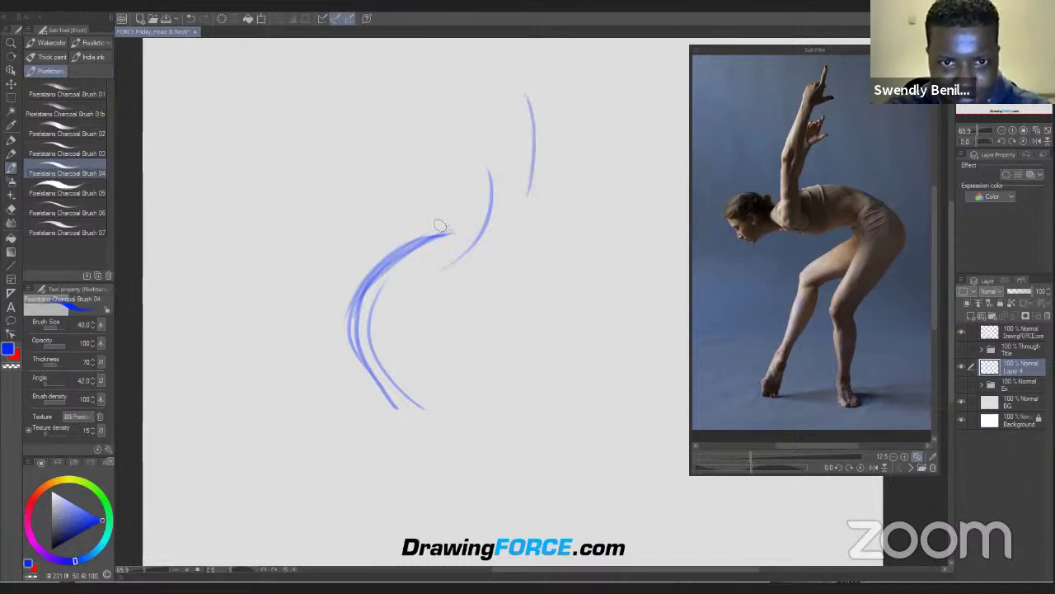
{"action": "key", "text": "Delete"}
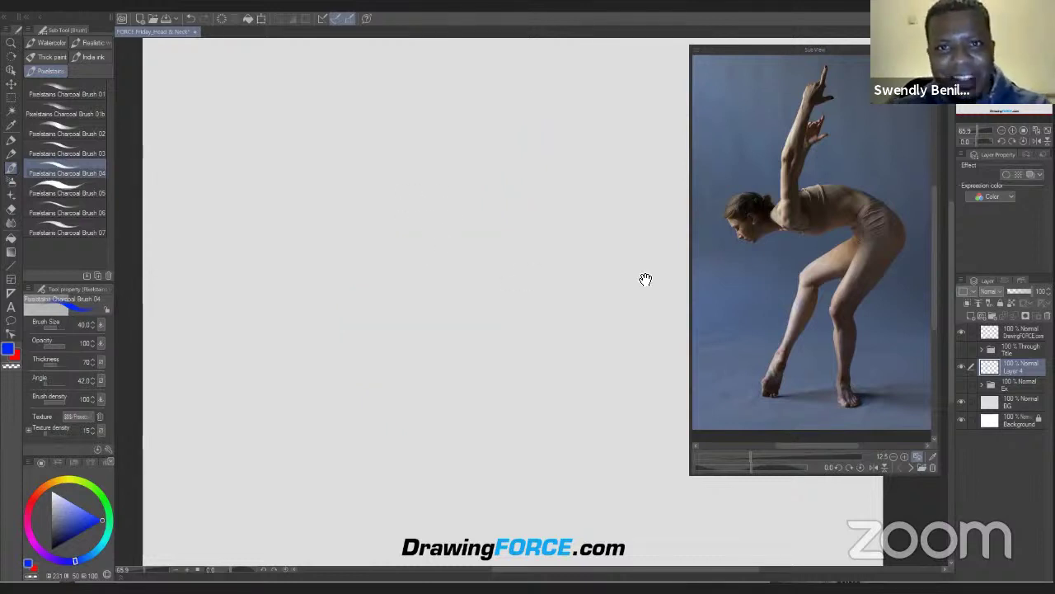
In Clip Studio Paint, show the Ex folder, lower its opacity to 42%, and make Layer 4 active for drawing
{"action": "left_click", "coordinate": [959, 384]}
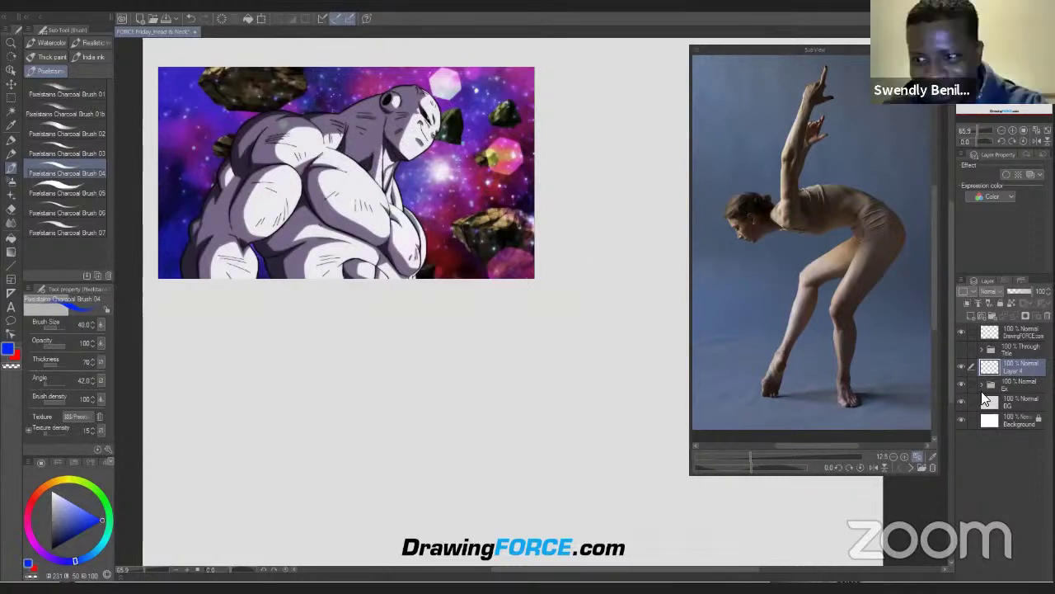
{"action": "left_click", "coordinate": [1009, 385]}
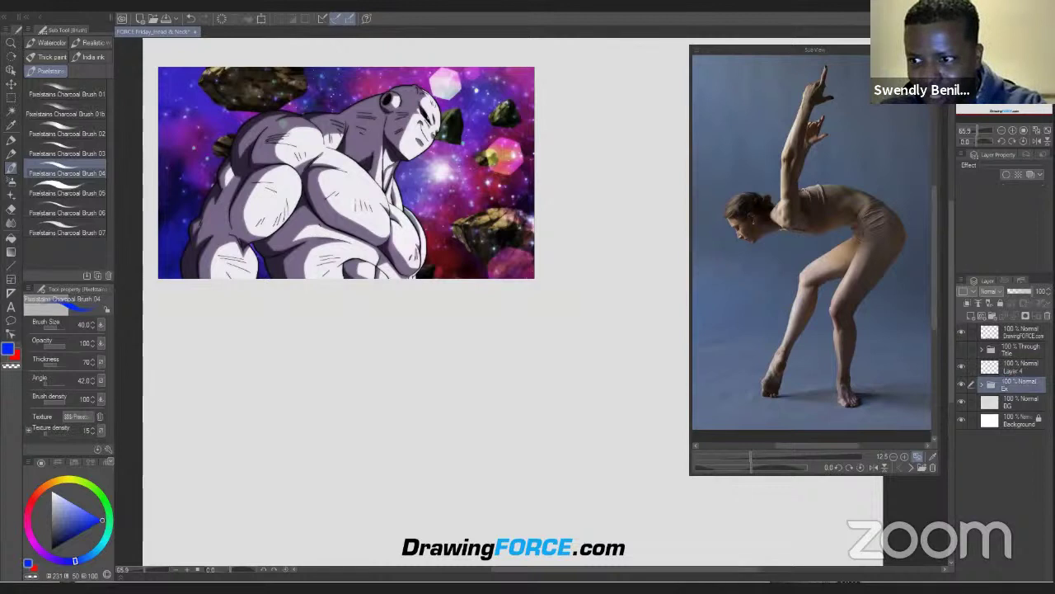
{"action": "left_click_drag", "start_coordinate": [1030, 295], "coordinate": [1015, 292]}
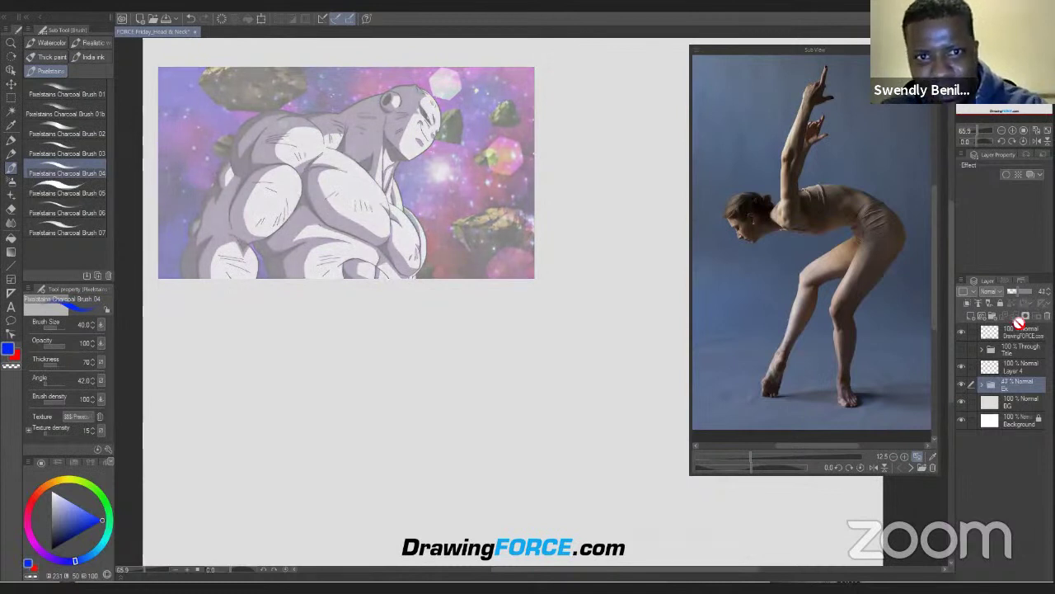
{"action": "left_click", "coordinate": [999, 371]}
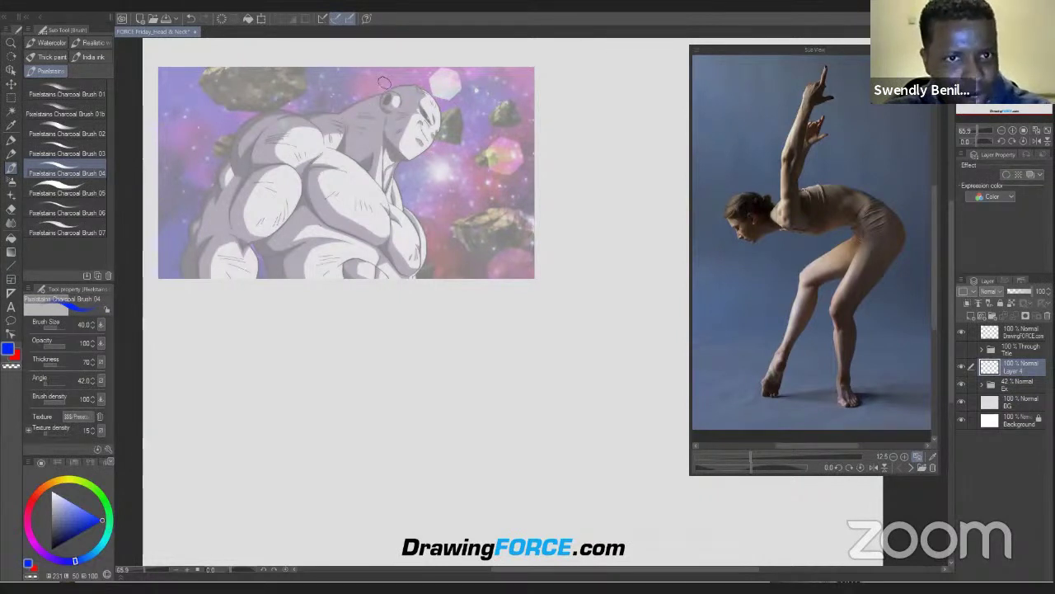
Trace the tapering neck muscles and head mass in red over the character image, and clear the layer
{"action": "key", "text": "x"}
{"action": "left_click_drag", "start_coordinate": [381, 95], "coordinate": [330, 125]}
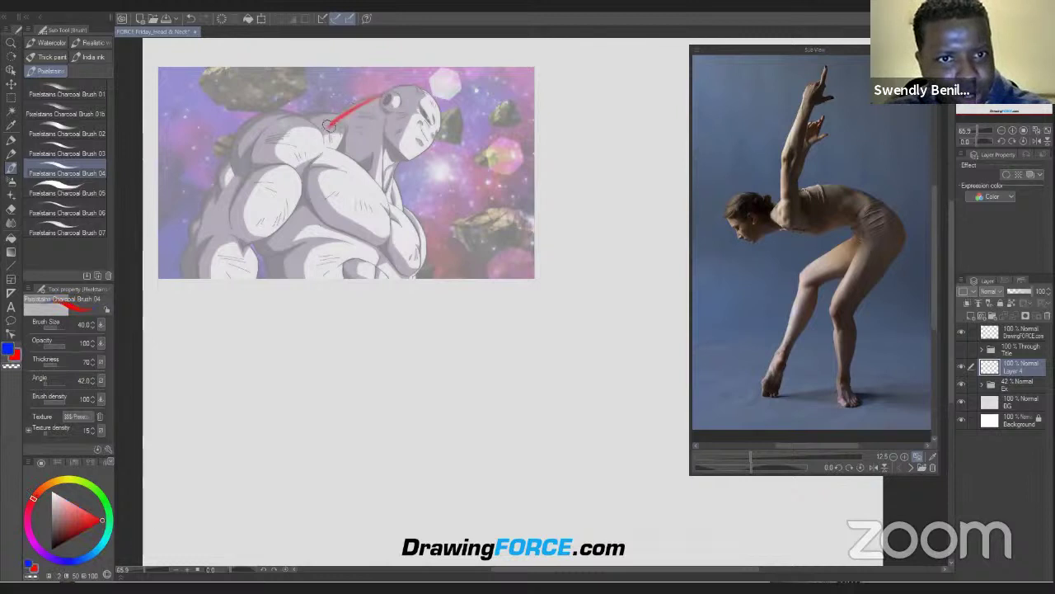
{"action": "mouse_move", "coordinate": [390, 102]}
{"action": "left_mouse_down"}
{"action": "mouse_move", "coordinate": [387, 188]}
{"action": "mouse_move", "coordinate": [388, 102]}
{"action": "mouse_move", "coordinate": [377, 183]}
{"action": "left_mouse_up"}
{"action": "mouse_move", "coordinate": [334, 127]}
{"action": "left_mouse_down"}
{"action": "mouse_move", "coordinate": [371, 182]}
{"action": "mouse_move", "coordinate": [347, 153]}
{"action": "mouse_move", "coordinate": [359, 186]}
{"action": "left_mouse_up"}
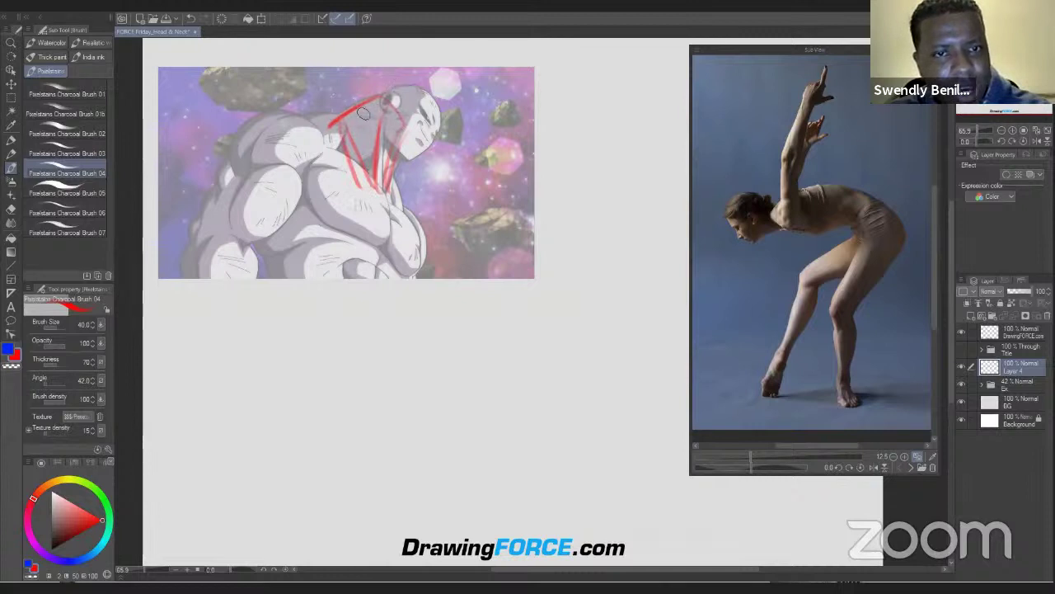
{"action": "mouse_move", "coordinate": [375, 98]}
{"action": "left_mouse_down"}
{"action": "mouse_move", "coordinate": [412, 77]}
{"action": "mouse_move", "coordinate": [440, 84]}
{"action": "mouse_move", "coordinate": [452, 106]}
{"action": "mouse_move", "coordinate": [445, 120]}
{"action": "mouse_move", "coordinate": [461, 99]}
{"action": "mouse_move", "coordinate": [404, 156]}
{"action": "left_mouse_up"}
{"action": "mouse_move", "coordinate": [419, 79]}
{"action": "left_mouse_down"}
{"action": "mouse_move", "coordinate": [377, 124]}
{"action": "mouse_move", "coordinate": [450, 105]}
{"action": "mouse_move", "coordinate": [412, 157]}
{"action": "left_mouse_up"}
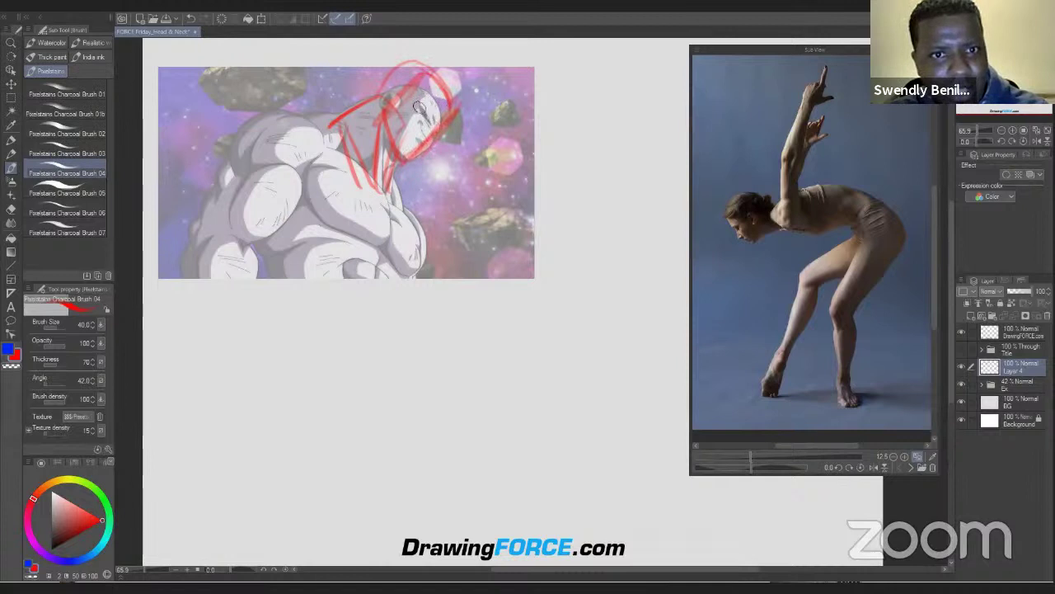
{"action": "mouse_move", "coordinate": [408, 105]}
{"action": "left_mouse_down"}
{"action": "mouse_move", "coordinate": [394, 79]}
{"action": "mouse_move", "coordinate": [379, 177]}
{"action": "left_mouse_up"}
{"action": "left_click_drag", "start_coordinate": [377, 107], "coordinate": [380, 185]}
{"action": "left_click_drag", "start_coordinate": [345, 128], "coordinate": [373, 181]}
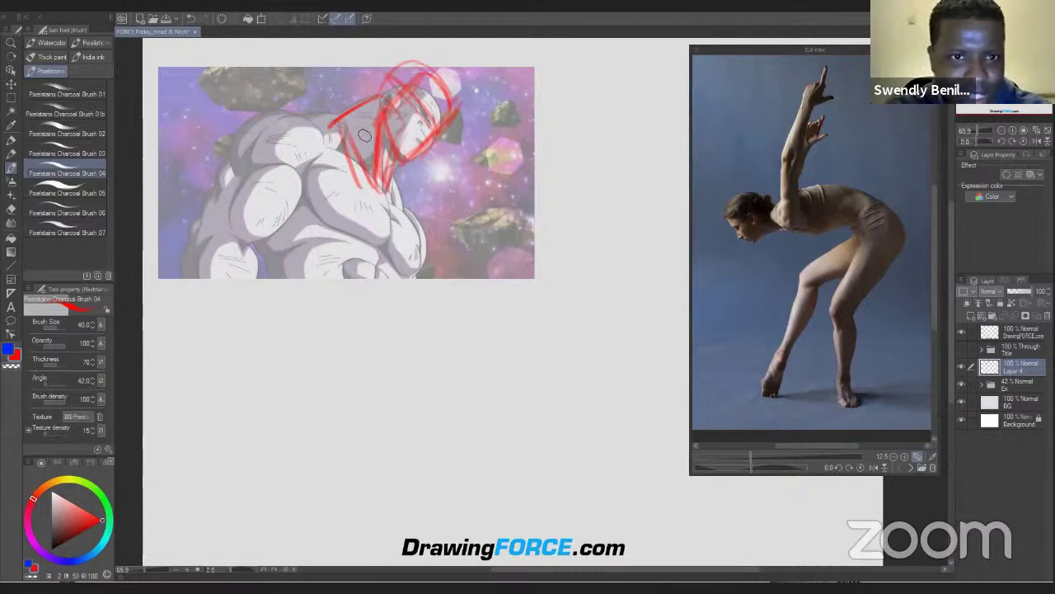
{"action": "key", "text": "Delete"}
Trace the character's curved face front, the front neck wedge and the top of the head in red
{"action": "mouse_move", "coordinate": [437, 104]}
{"action": "left_mouse_down"}
{"action": "mouse_move", "coordinate": [410, 151]}
{"action": "mouse_move", "coordinate": [415, 130]}
{"action": "mouse_move", "coordinate": [423, 147]}
{"action": "mouse_move", "coordinate": [431, 88]}
{"action": "mouse_move", "coordinate": [442, 122]}
{"action": "mouse_move", "coordinate": [424, 111]}
{"action": "mouse_move", "coordinate": [416, 155]}
{"action": "left_mouse_up"}
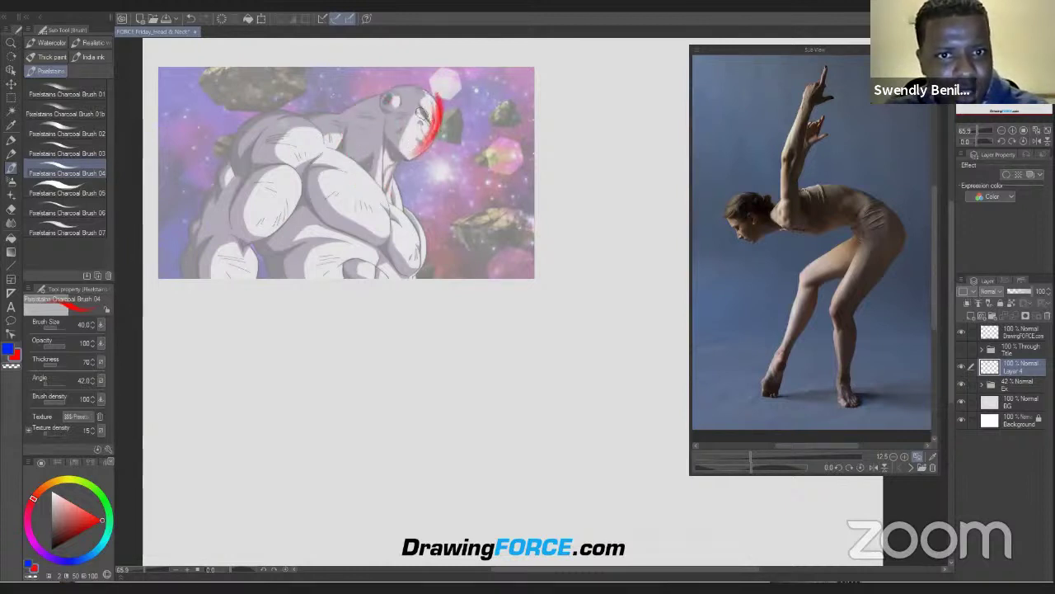
{"action": "mouse_move", "coordinate": [385, 123]}
{"action": "left_mouse_down"}
{"action": "mouse_move", "coordinate": [386, 183]}
{"action": "mouse_move", "coordinate": [393, 152]}
{"action": "mouse_move", "coordinate": [377, 186]}
{"action": "left_mouse_up"}
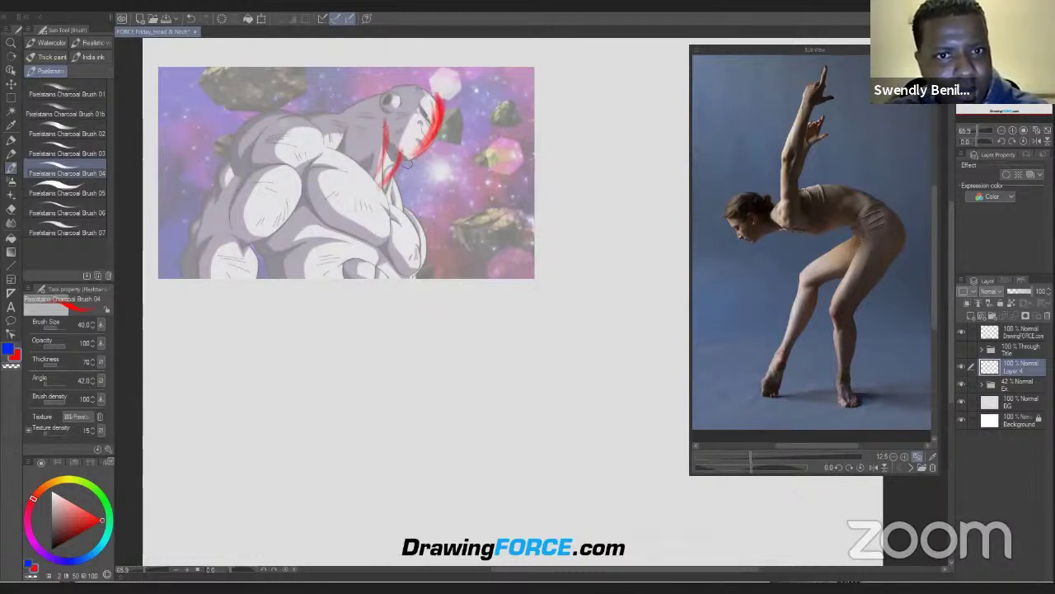
{"action": "left_click_drag", "start_coordinate": [381, 86], "coordinate": [434, 103]}
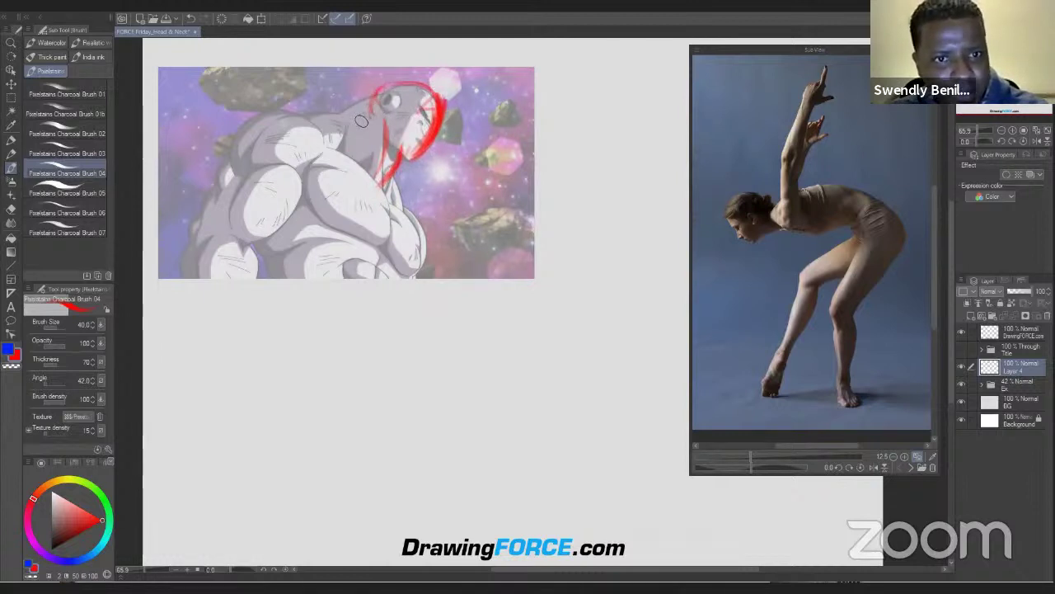
Draw the back-of-neck line, a diagonal shoulder axis down to the chest, and the curved upper-back shoulder contour in red
{"action": "mouse_move", "coordinate": [373, 110]}
{"action": "left_mouse_down"}
{"action": "mouse_move", "coordinate": [319, 137]}
{"action": "mouse_move", "coordinate": [382, 170]}
{"action": "left_mouse_up"}
{"action": "left_click_drag", "start_coordinate": [292, 105], "coordinate": [439, 237]}
{"action": "left_click_drag", "start_coordinate": [346, 145], "coordinate": [408, 223]}
{"action": "left_click_drag", "start_coordinate": [284, 108], "coordinate": [233, 155]}
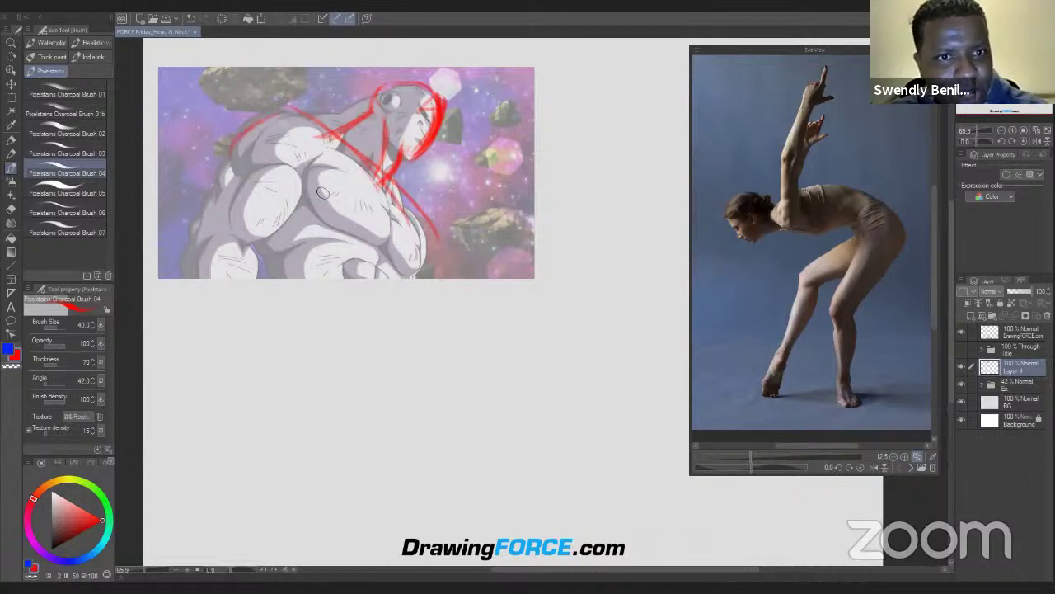
Add a short red slanted stroke in front of the character's face, and clear the drawing layer
{"action": "left_click_drag", "start_coordinate": [418, 171], "coordinate": [467, 101]}
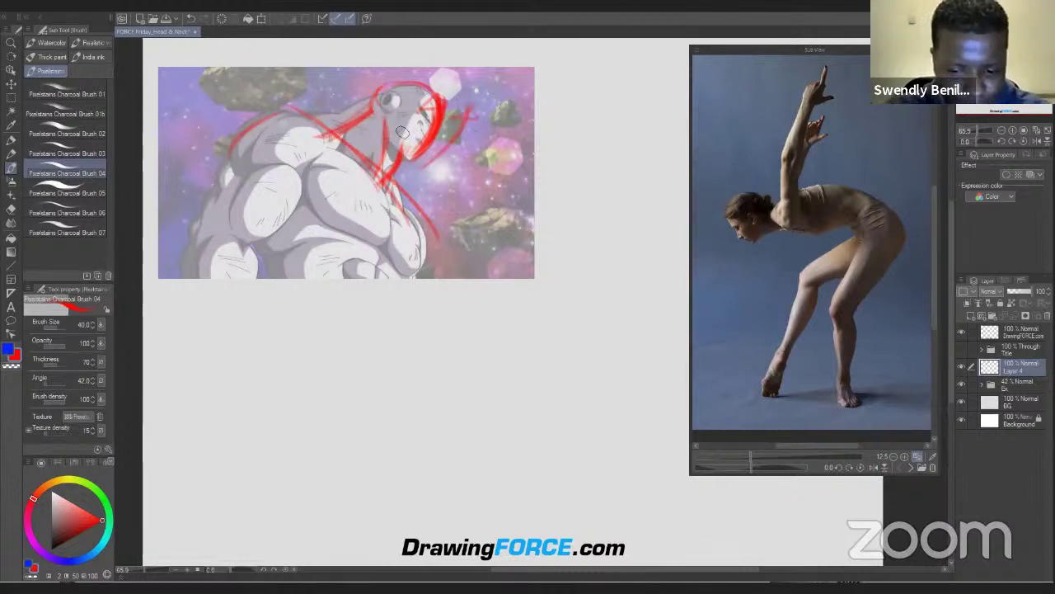
{"action": "key", "text": "Delete"}
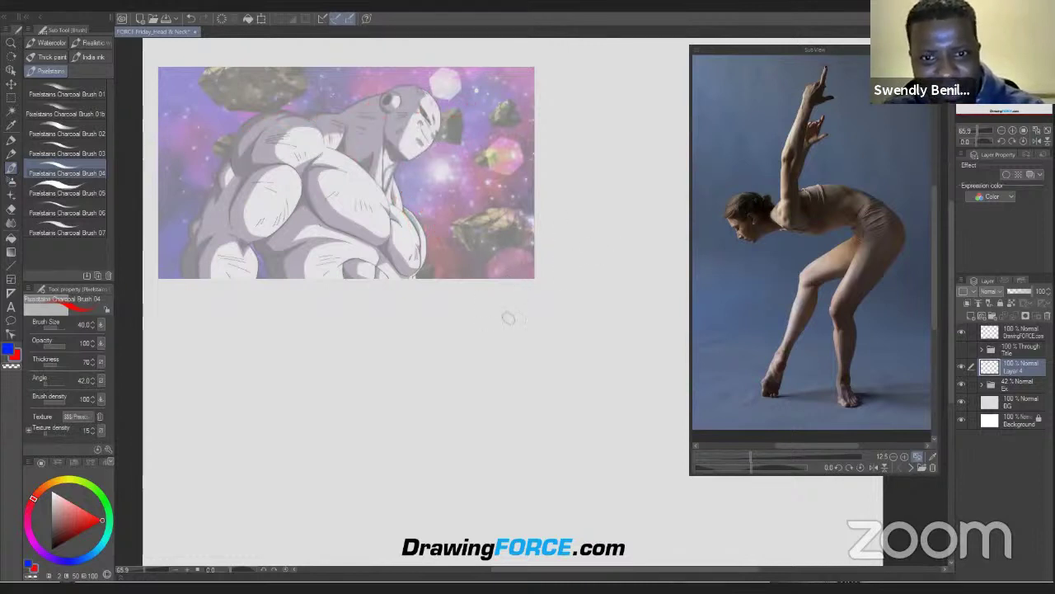
Sketch a simplified side-view torso in red below the character image, with two angled neck lines rising from its upper end
{"action": "mouse_move", "coordinate": [502, 319]}
{"action": "left_mouse_down"}
{"action": "mouse_move", "coordinate": [548, 361]}
{"action": "mouse_move", "coordinate": [504, 320]}
{"action": "mouse_move", "coordinate": [464, 401]}
{"action": "mouse_move", "coordinate": [489, 443]}
{"action": "mouse_move", "coordinate": [532, 435]}
{"action": "left_mouse_up"}
{"action": "mouse_move", "coordinate": [548, 359]}
{"action": "left_mouse_down"}
{"action": "mouse_move", "coordinate": [551, 423]}
{"action": "mouse_move", "coordinate": [523, 460]}
{"action": "left_mouse_up"}
{"action": "left_click_drag", "start_coordinate": [559, 417], "coordinate": [522, 463]}
{"action": "mouse_move", "coordinate": [543, 259]}
{"action": "left_mouse_down"}
{"action": "mouse_move", "coordinate": [478, 351]}
{"action": "mouse_move", "coordinate": [486, 335]}
{"action": "left_mouse_up"}
{"action": "mouse_move", "coordinate": [569, 297]}
{"action": "left_mouse_down"}
{"action": "mouse_move", "coordinate": [544, 362]}
{"action": "mouse_move", "coordinate": [567, 274]}
{"action": "mouse_move", "coordinate": [544, 363]}
{"action": "left_mouse_up"}
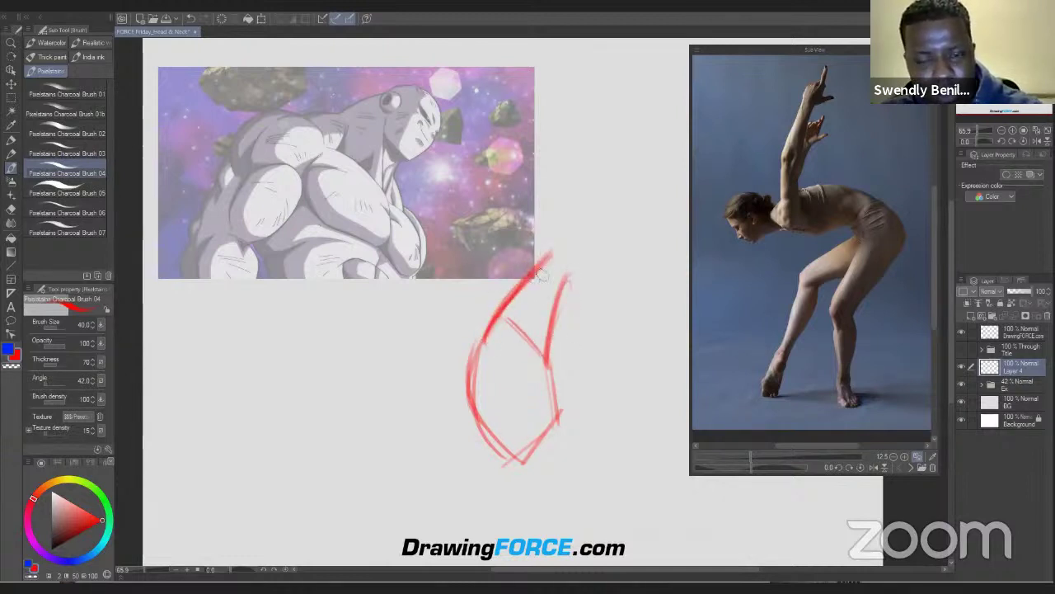
Sketch a rounded head with a flat jaw line in red on the neck, and reinforce the back-of-neck curve
{"action": "mouse_move", "coordinate": [542, 262]}
{"action": "left_mouse_down"}
{"action": "mouse_move", "coordinate": [568, 284]}
{"action": "mouse_move", "coordinate": [542, 300]}
{"action": "left_mouse_up"}
{"action": "mouse_move", "coordinate": [534, 225]}
{"action": "left_mouse_down"}
{"action": "mouse_move", "coordinate": [554, 297]}
{"action": "mouse_move", "coordinate": [602, 288]}
{"action": "left_mouse_up"}
{"action": "left_click_drag", "start_coordinate": [590, 232], "coordinate": [597, 315]}
{"action": "mouse_move", "coordinate": [523, 223]}
{"action": "left_mouse_down"}
{"action": "mouse_move", "coordinate": [548, 292]}
{"action": "mouse_move", "coordinate": [548, 254]}
{"action": "mouse_move", "coordinate": [579, 307]}
{"action": "mouse_move", "coordinate": [529, 301]}
{"action": "mouse_move", "coordinate": [493, 325]}
{"action": "left_mouse_up"}
{"action": "left_click_drag", "start_coordinate": [505, 318], "coordinate": [526, 337]}
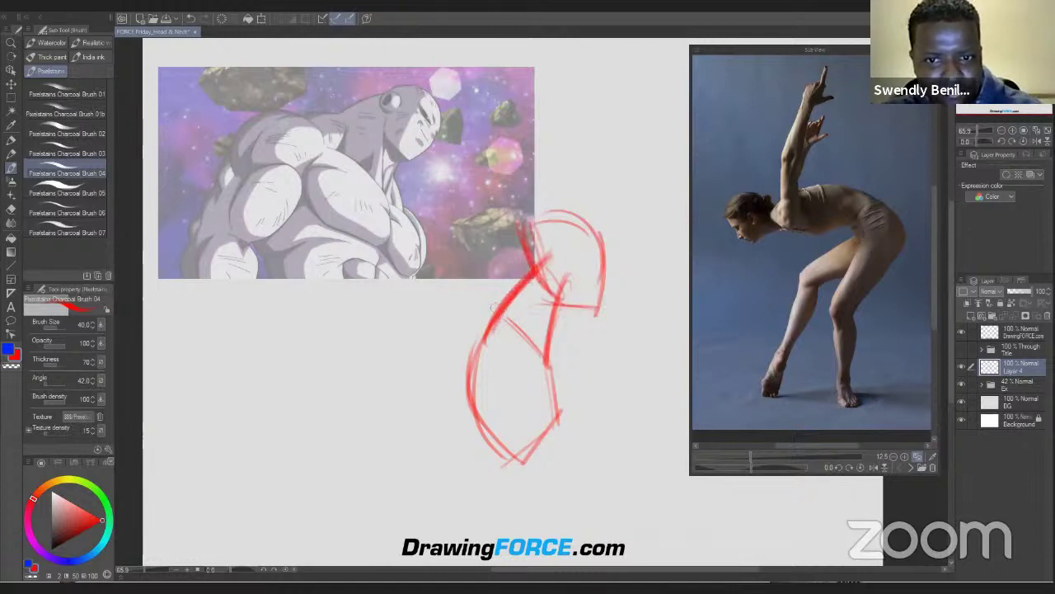
{"action": "mouse_move", "coordinate": [513, 282]}
{"action": "left_mouse_down"}
{"action": "mouse_move", "coordinate": [559, 341]}
{"action": "mouse_move", "coordinate": [572, 316]}
{"action": "left_mouse_up"}
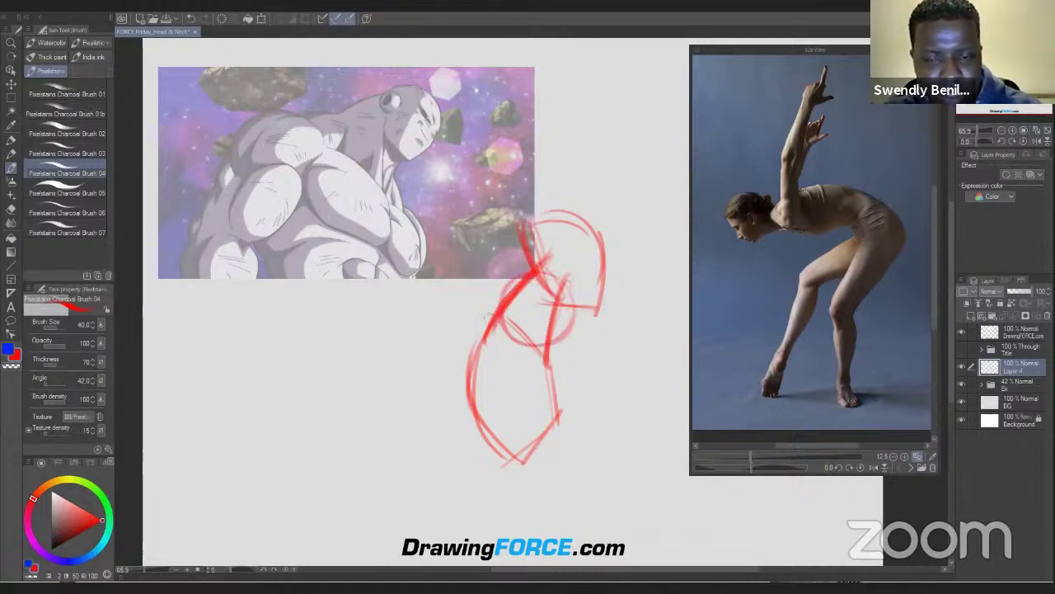
{"action": "key", "text": "ctrl+z"}
{"action": "key", "text": "ctrl+z"}
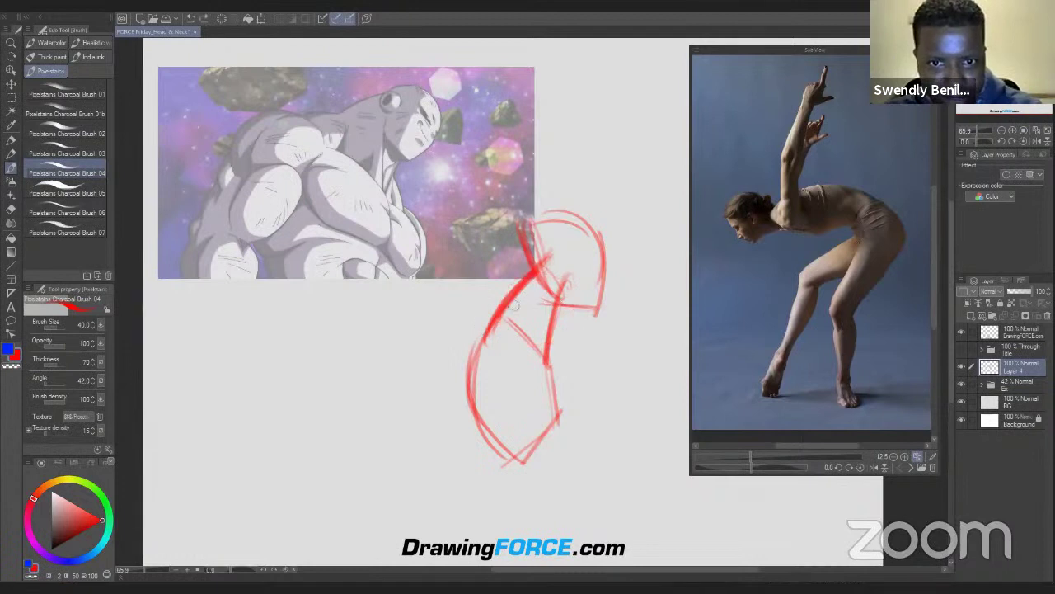
Switch to blue and draw the back-of-neck force line, extending it into a forward-tilted head shape over the red sketch
{"action": "key", "text": "x"}
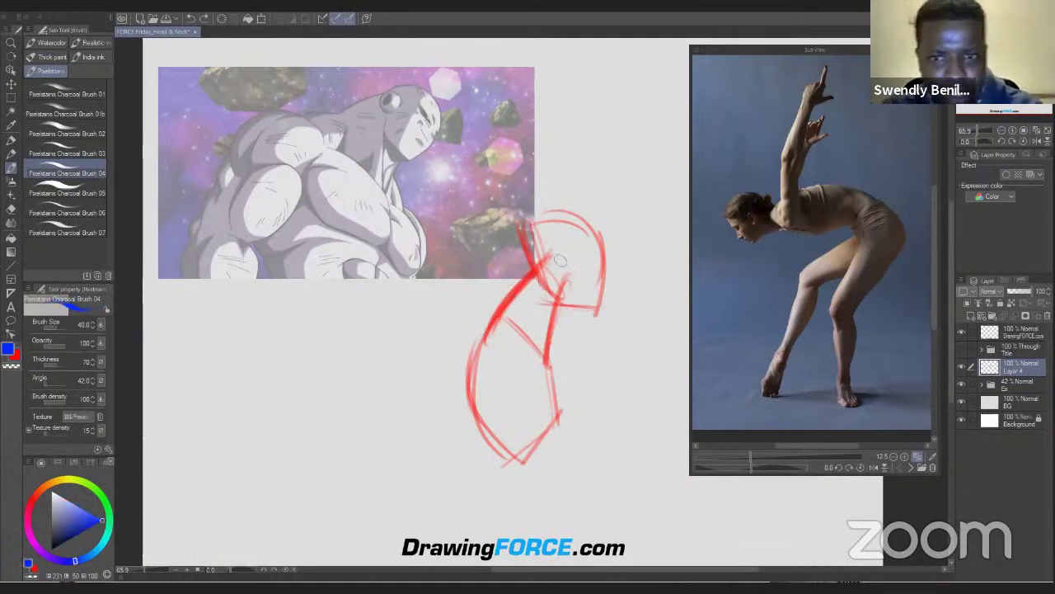
{"action": "left_click_drag", "start_coordinate": [544, 266], "coordinate": [488, 330]}
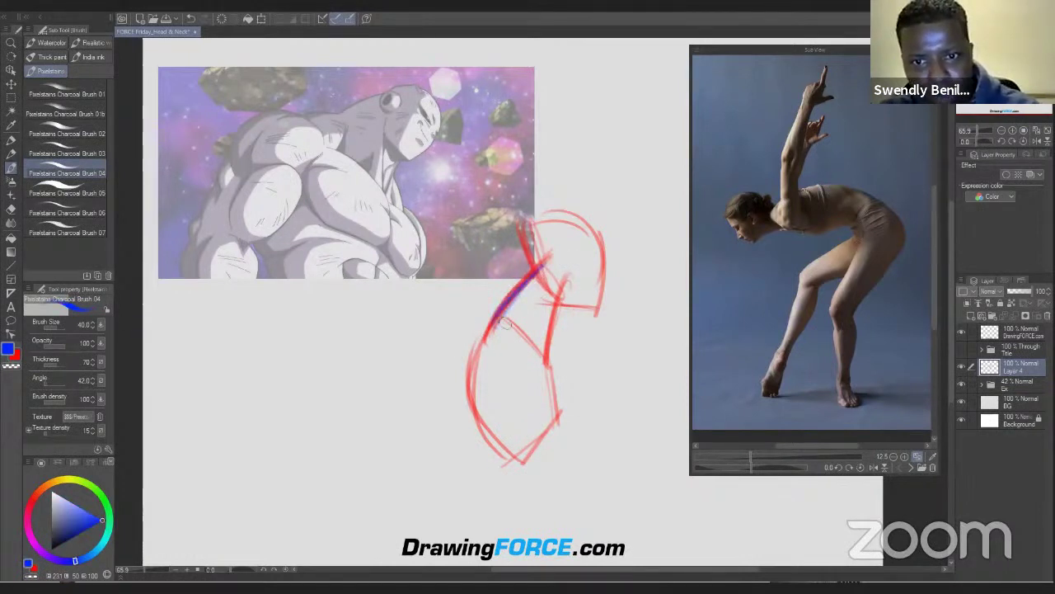
{"action": "left_click_drag", "start_coordinate": [556, 320], "coordinate": [579, 343]}
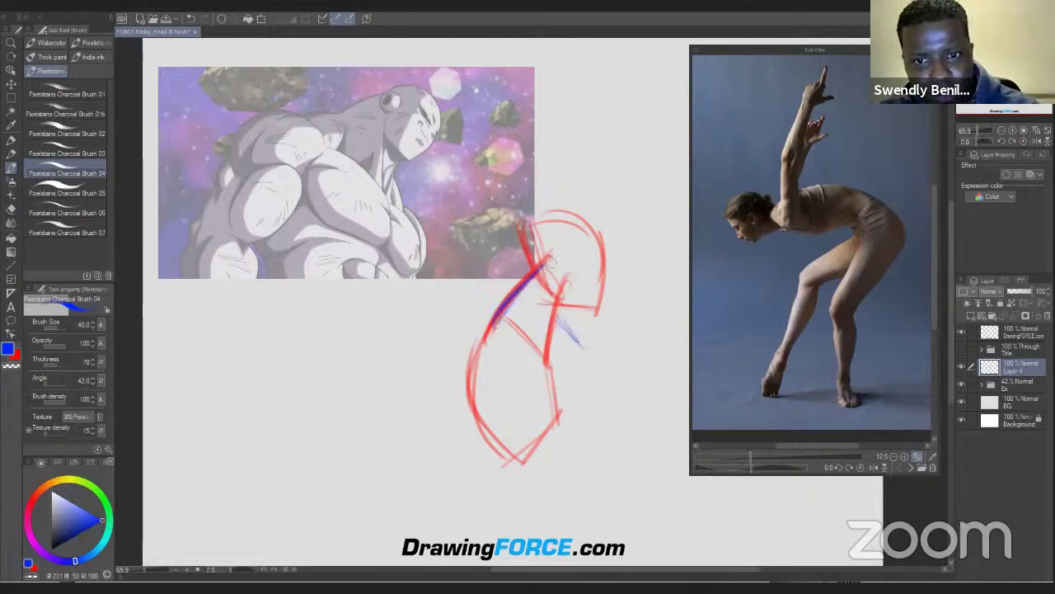
{"action": "mouse_move", "coordinate": [536, 266]}
{"action": "left_mouse_down"}
{"action": "mouse_move", "coordinate": [596, 222]}
{"action": "mouse_move", "coordinate": [619, 270]}
{"action": "mouse_move", "coordinate": [569, 338]}
{"action": "left_mouse_up"}
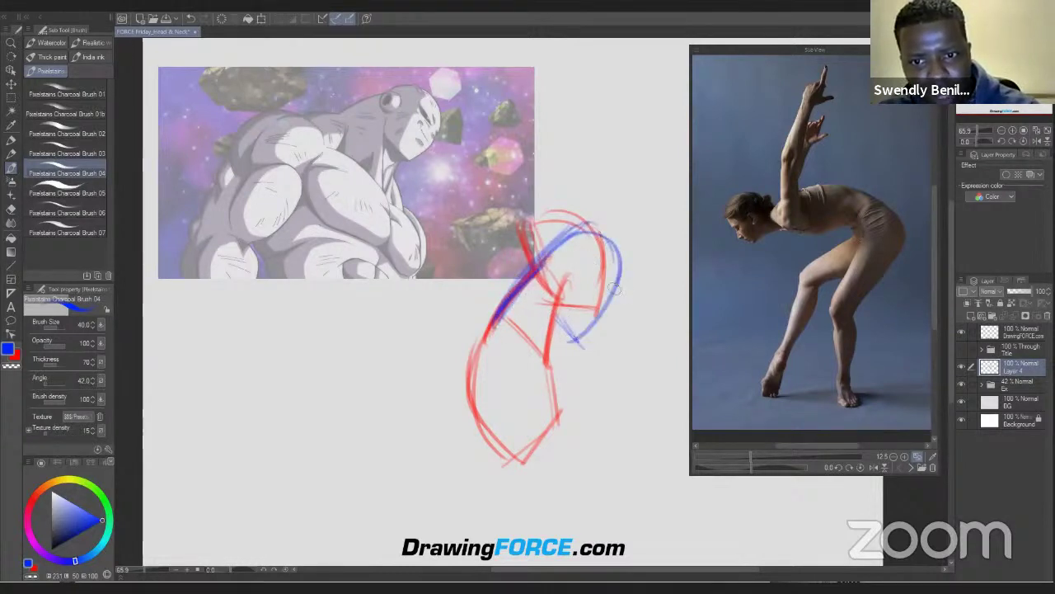
{"action": "mouse_move", "coordinate": [612, 280]}
{"action": "left_mouse_down"}
{"action": "mouse_move", "coordinate": [548, 284]}
{"action": "mouse_move", "coordinate": [569, 339]}
{"action": "left_mouse_up"}
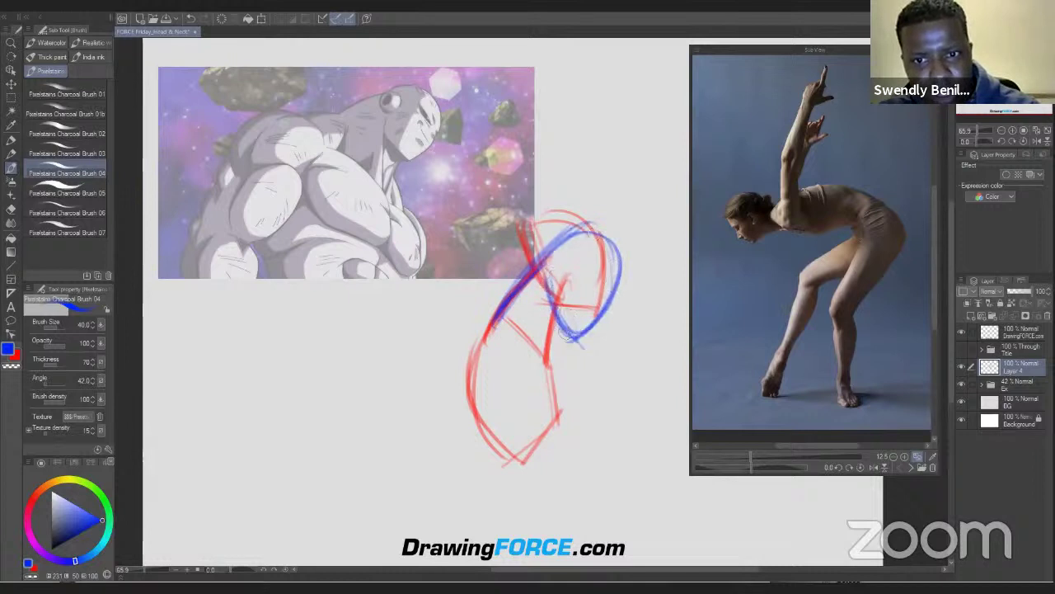
Sweep a larger blue force curve from the back through the neck and around the head, and clear the layer
{"action": "mouse_move", "coordinate": [534, 216]}
{"action": "left_mouse_down"}
{"action": "mouse_move", "coordinate": [581, 346]}
{"action": "mouse_move", "coordinate": [564, 352]}
{"action": "mouse_move", "coordinate": [567, 363]}
{"action": "mouse_move", "coordinate": [583, 361]}
{"action": "left_mouse_up"}
{"action": "mouse_move", "coordinate": [528, 272]}
{"action": "left_mouse_down"}
{"action": "mouse_move", "coordinate": [474, 338]}
{"action": "mouse_move", "coordinate": [478, 416]}
{"action": "mouse_move", "coordinate": [504, 452]}
{"action": "mouse_move", "coordinate": [484, 377]}
{"action": "mouse_move", "coordinate": [504, 439]}
{"action": "left_mouse_up"}
{"action": "mouse_move", "coordinate": [466, 375]}
{"action": "left_mouse_down"}
{"action": "mouse_move", "coordinate": [520, 291]}
{"action": "mouse_move", "coordinate": [594, 281]}
{"action": "mouse_move", "coordinate": [606, 304]}
{"action": "mouse_move", "coordinate": [563, 251]}
{"action": "left_mouse_up"}
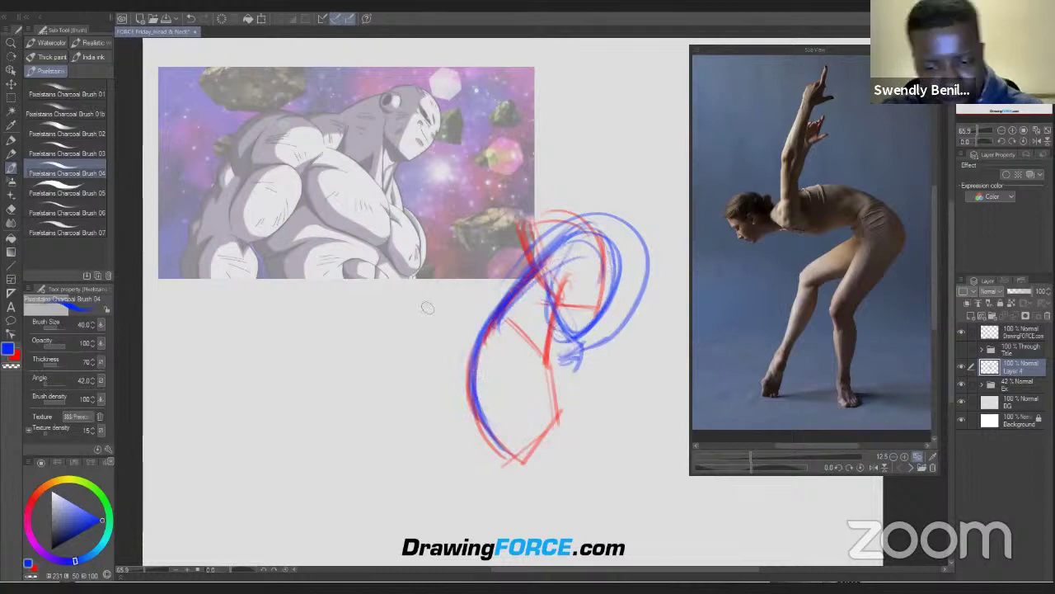
{"action": "key", "text": "Delete"}
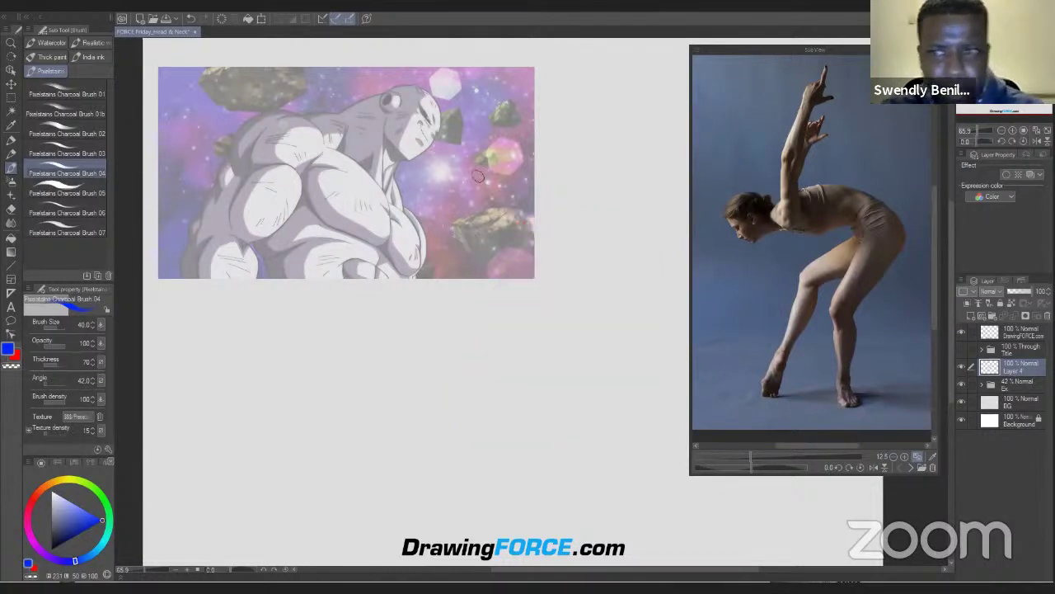
Hide the Ex folder and sketch the bent-over model's arched back and the underside of her torso in blue
{"action": "left_click", "coordinate": [961, 382]}
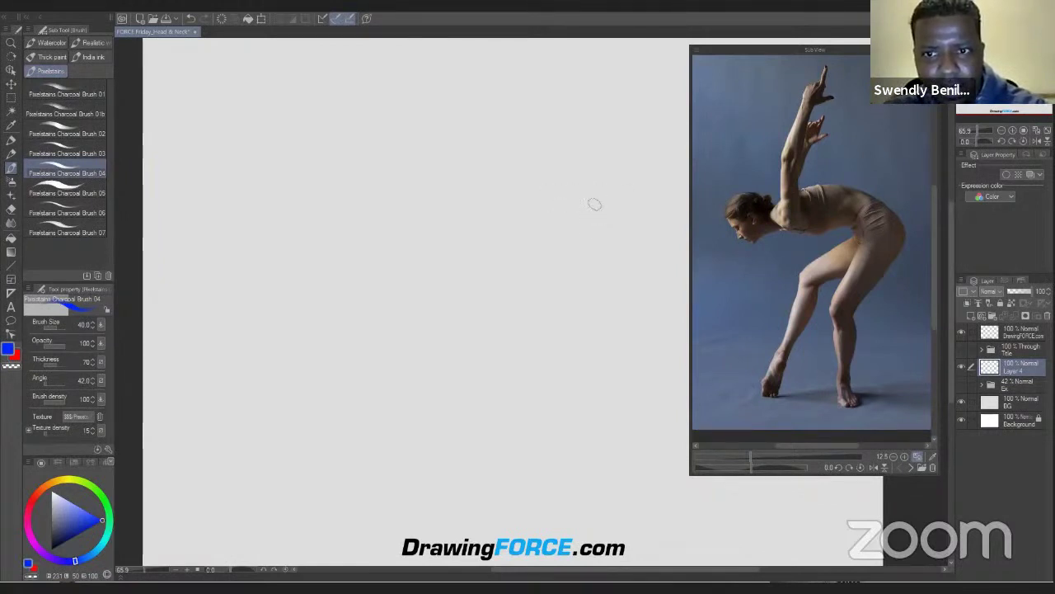
{"action": "left_click_drag", "start_coordinate": [628, 221], "coordinate": [490, 201]}
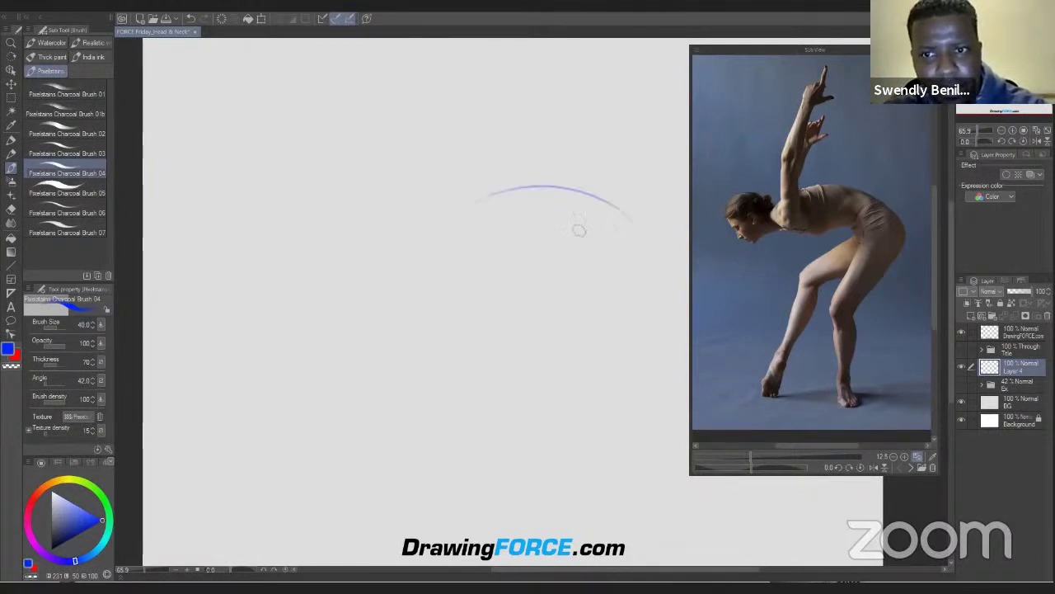
{"action": "left_click_drag", "start_coordinate": [630, 220], "coordinate": [439, 221]}
{"action": "left_click_drag", "start_coordinate": [635, 223], "coordinate": [480, 244]}
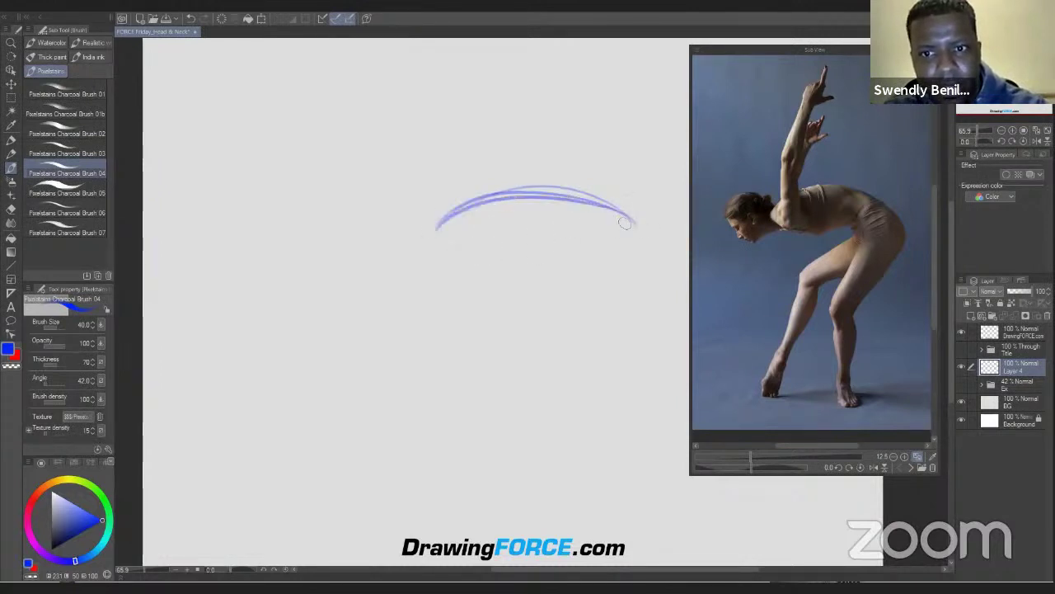
{"action": "left_click_drag", "start_coordinate": [632, 223], "coordinate": [443, 256]}
{"action": "mouse_move", "coordinate": [628, 220]}
{"action": "left_mouse_down"}
{"action": "mouse_move", "coordinate": [436, 245]}
{"action": "mouse_move", "coordinate": [472, 273]}
{"action": "left_mouse_up"}
{"action": "left_click_drag", "start_coordinate": [582, 241], "coordinate": [450, 272]}
Add the rounded pelvis mass in blue at the hip end of the torso, and strengthen the back curve leading into it
{"action": "left_click_drag", "start_coordinate": [606, 209], "coordinate": [639, 250]}
{"action": "left_click_drag", "start_coordinate": [446, 226], "coordinate": [623, 221]}
{"action": "left_click_drag", "start_coordinate": [480, 196], "coordinate": [642, 259]}
{"action": "mouse_move", "coordinate": [582, 204]}
{"action": "left_mouse_down"}
{"action": "mouse_move", "coordinate": [635, 233]}
{"action": "mouse_move", "coordinate": [601, 294]}
{"action": "mouse_move", "coordinate": [577, 268]}
{"action": "mouse_move", "coordinate": [641, 260]}
{"action": "left_mouse_up"}
{"action": "mouse_move", "coordinate": [596, 230]}
{"action": "left_mouse_down"}
{"action": "mouse_move", "coordinate": [537, 261]}
{"action": "mouse_move", "coordinate": [556, 256]}
{"action": "mouse_move", "coordinate": [477, 271]}
{"action": "left_mouse_up"}
{"action": "left_click_drag", "start_coordinate": [639, 237], "coordinate": [654, 245]}
{"action": "left_click_drag", "start_coordinate": [606, 198], "coordinate": [649, 254]}
{"action": "left_click_drag", "start_coordinate": [614, 206], "coordinate": [503, 197]}
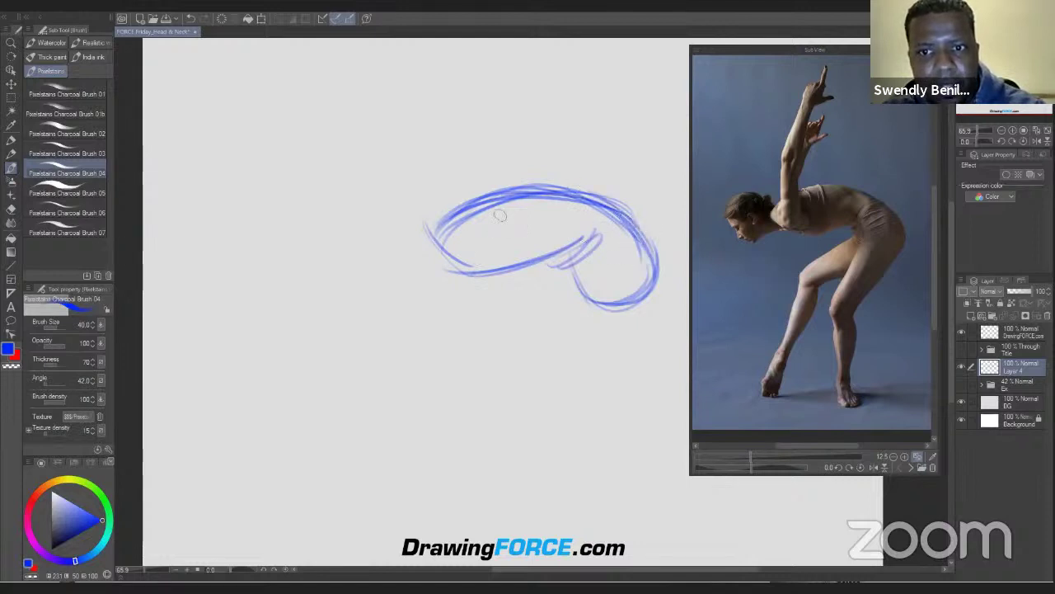
Reinforce the arched back in blue and add the neck curve that dips under the model's lowered head
{"action": "left_click_drag", "start_coordinate": [644, 258], "coordinate": [437, 215]}
{"action": "mouse_move", "coordinate": [641, 258]}
{"action": "left_mouse_down"}
{"action": "mouse_move", "coordinate": [591, 203]}
{"action": "mouse_move", "coordinate": [459, 236]}
{"action": "left_mouse_up"}
{"action": "left_click_drag", "start_coordinate": [494, 195], "coordinate": [425, 232]}
{"action": "mouse_move", "coordinate": [474, 208]}
{"action": "left_mouse_down"}
{"action": "mouse_move", "coordinate": [410, 248]}
{"action": "mouse_move", "coordinate": [363, 262]}
{"action": "mouse_move", "coordinate": [348, 249]}
{"action": "left_mouse_up"}
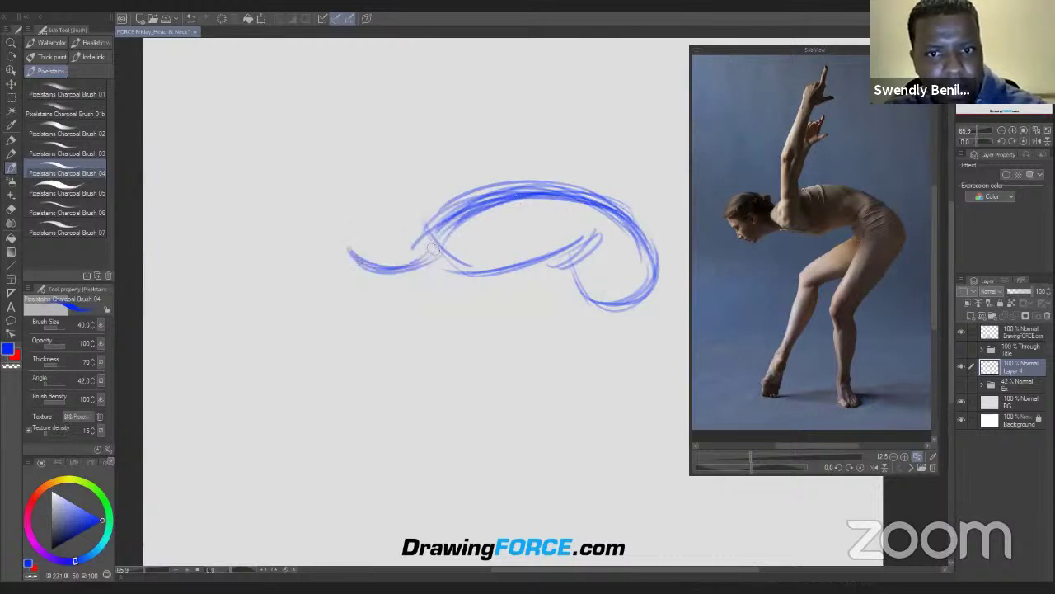
{"action": "mouse_move", "coordinate": [629, 218]}
{"action": "left_mouse_down"}
{"action": "mouse_move", "coordinate": [543, 217]}
{"action": "mouse_move", "coordinate": [625, 224]}
{"action": "mouse_move", "coordinate": [561, 210]}
{"action": "mouse_move", "coordinate": [416, 244]}
{"action": "left_mouse_up"}
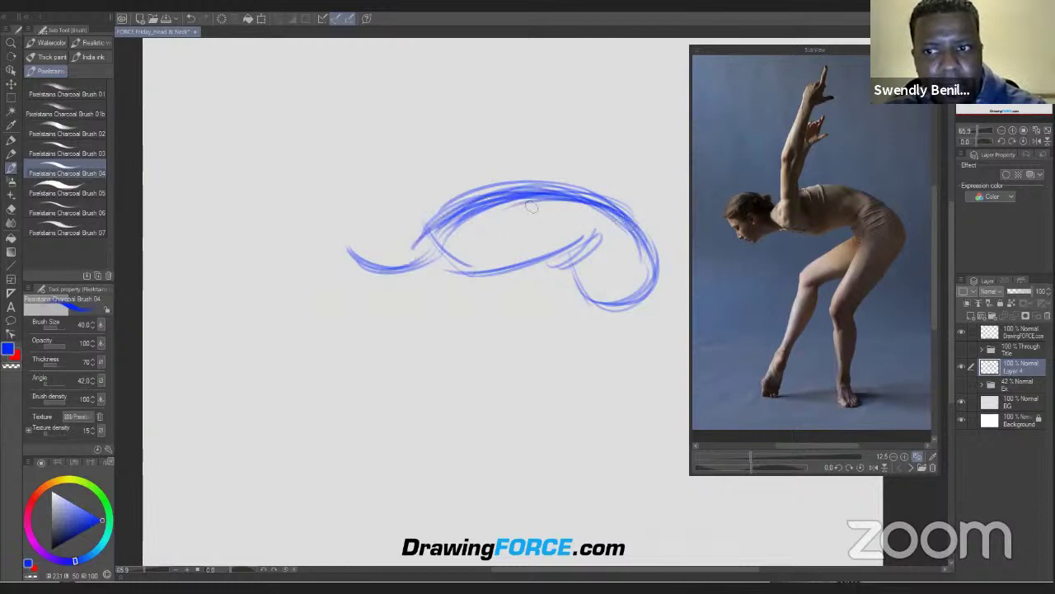
Carry the back curve through the neck and loop it around into a rounded blue head
{"action": "mouse_move", "coordinate": [571, 200]}
{"action": "left_mouse_down"}
{"action": "mouse_move", "coordinate": [399, 270]}
{"action": "mouse_move", "coordinate": [373, 267]}
{"action": "left_mouse_up"}
{"action": "mouse_move", "coordinate": [432, 234]}
{"action": "left_mouse_down"}
{"action": "mouse_move", "coordinate": [391, 272]}
{"action": "mouse_move", "coordinate": [356, 267]}
{"action": "mouse_move", "coordinate": [348, 244]}
{"action": "mouse_move", "coordinate": [364, 203]}
{"action": "mouse_move", "coordinate": [410, 244]}
{"action": "left_mouse_up"}
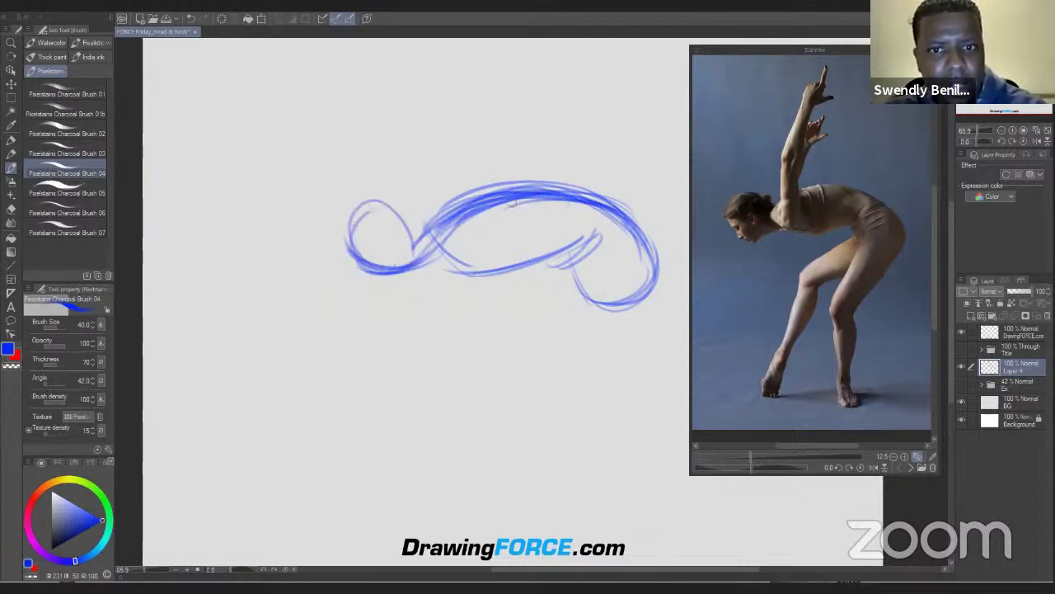
{"action": "left_click_drag", "start_coordinate": [540, 195], "coordinate": [359, 272]}
{"action": "mouse_move", "coordinate": [452, 223]}
{"action": "left_mouse_down"}
{"action": "mouse_move", "coordinate": [387, 268]}
{"action": "mouse_move", "coordinate": [353, 262]}
{"action": "mouse_move", "coordinate": [374, 277]}
{"action": "mouse_move", "coordinate": [389, 255]}
{"action": "left_mouse_up"}
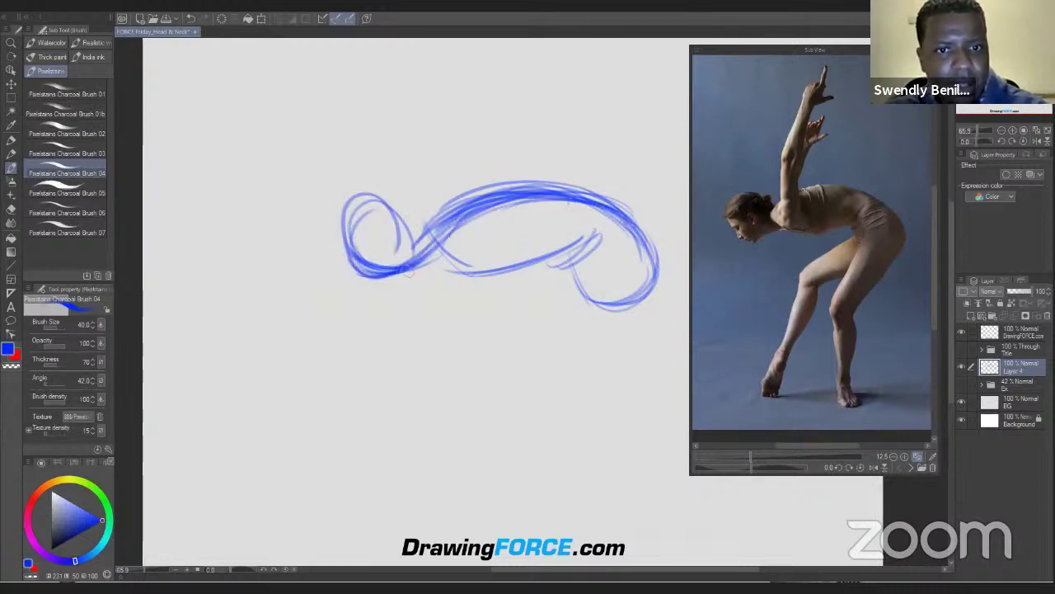
Retrace the continuous blue force curve from the upper back through the neck and under the head
{"action": "mouse_move", "coordinate": [455, 219]}
{"action": "left_mouse_down"}
{"action": "mouse_move", "coordinate": [358, 280]}
{"action": "mouse_move", "coordinate": [411, 236]}
{"action": "mouse_move", "coordinate": [399, 254]}
{"action": "mouse_move", "coordinate": [346, 247]}
{"action": "left_mouse_up"}
{"action": "mouse_move", "coordinate": [567, 203]}
{"action": "left_mouse_down"}
{"action": "mouse_move", "coordinate": [480, 204]}
{"action": "mouse_move", "coordinate": [403, 261]}
{"action": "left_mouse_up"}
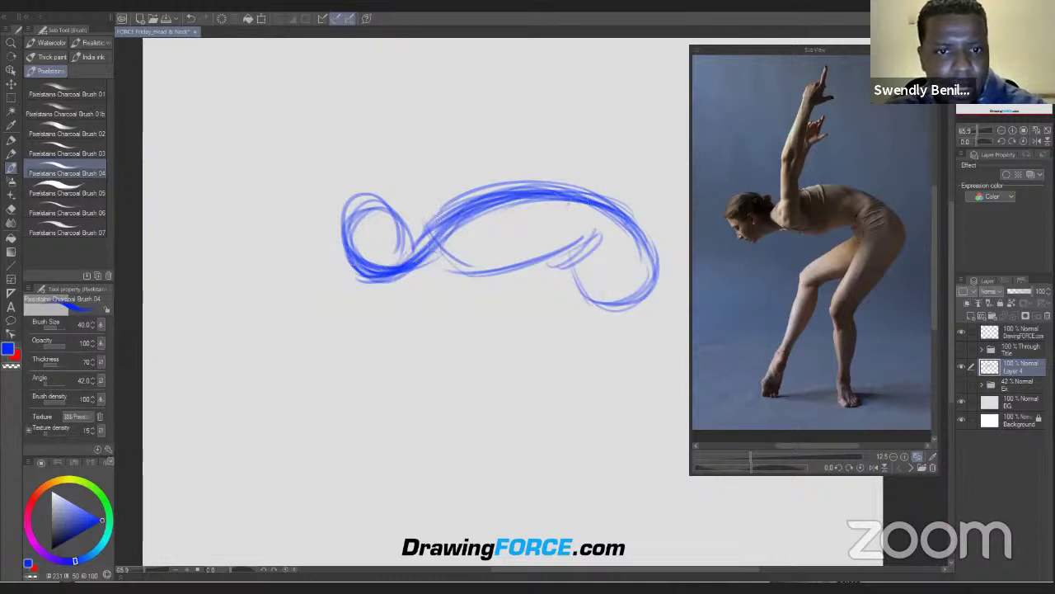
{"action": "mouse_move", "coordinate": [342, 219]}
{"action": "left_mouse_down"}
{"action": "mouse_move", "coordinate": [363, 272]}
{"action": "mouse_move", "coordinate": [381, 276]}
{"action": "left_mouse_up"}
{"action": "mouse_move", "coordinate": [505, 198]}
{"action": "left_mouse_down"}
{"action": "mouse_move", "coordinate": [437, 221]}
{"action": "mouse_move", "coordinate": [417, 247]}
{"action": "left_mouse_up"}
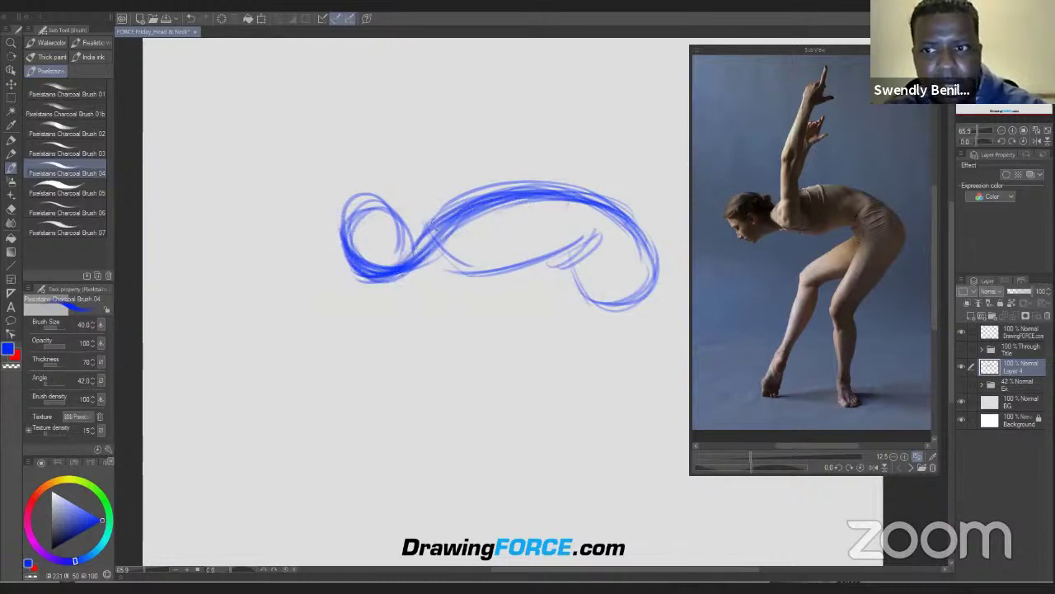
{"action": "mouse_move", "coordinate": [452, 212]}
{"action": "left_mouse_down"}
{"action": "mouse_move", "coordinate": [617, 206]}
{"action": "mouse_move", "coordinate": [532, 200]}
{"action": "mouse_move", "coordinate": [462, 214]}
{"action": "mouse_move", "coordinate": [379, 263]}
{"action": "left_mouse_up"}
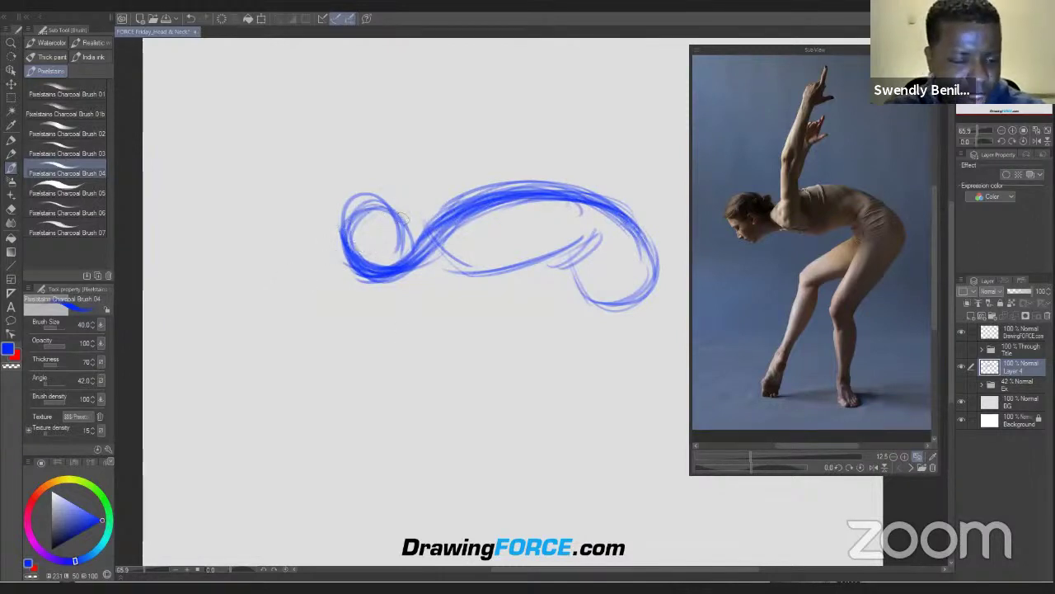
Switch to red and draw the tilted head structure over the blue loop, with a face plane, skull outline and inner dividing line
{"action": "key", "text": "x"}
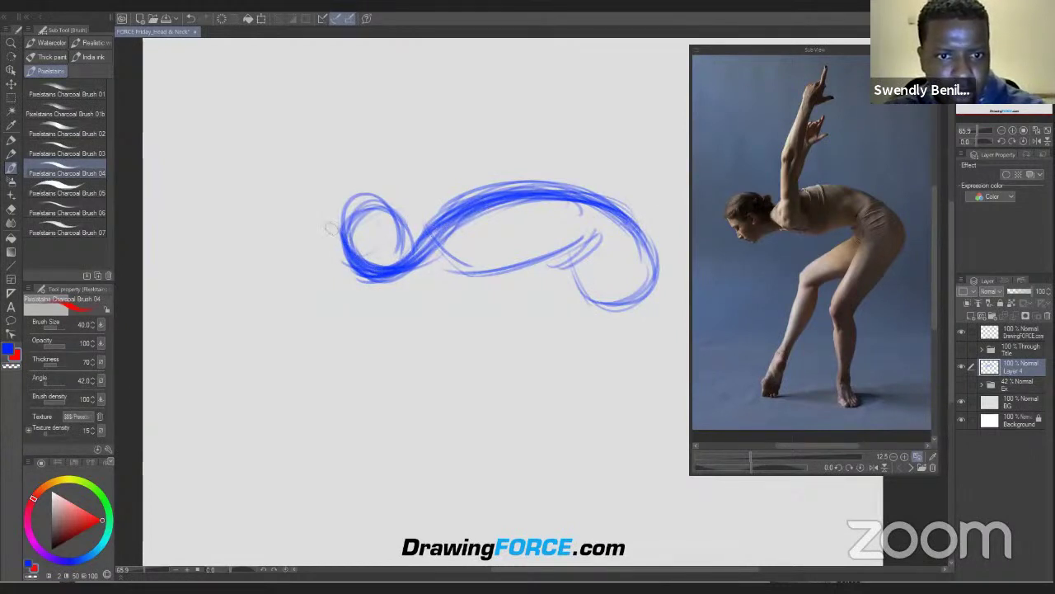
{"action": "left_click_drag", "start_coordinate": [371, 280], "coordinate": [334, 240]}
{"action": "left_click_drag", "start_coordinate": [380, 286], "coordinate": [339, 241]}
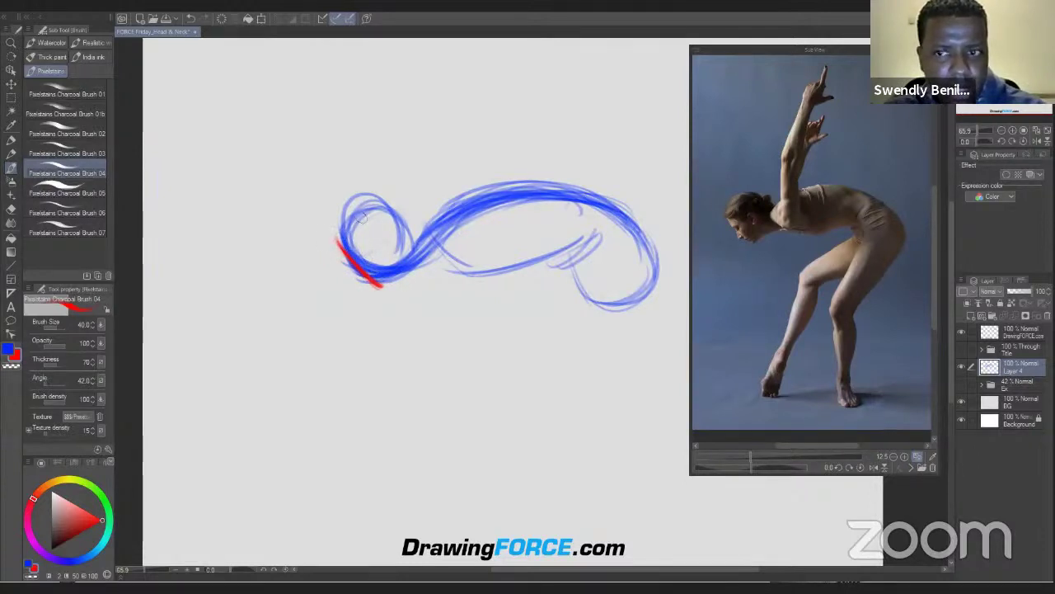
{"action": "mouse_move", "coordinate": [342, 243]}
{"action": "left_mouse_down"}
{"action": "mouse_move", "coordinate": [386, 204]}
{"action": "mouse_move", "coordinate": [408, 222]}
{"action": "mouse_move", "coordinate": [400, 242]}
{"action": "left_mouse_up"}
{"action": "mouse_move", "coordinate": [389, 205]}
{"action": "left_mouse_down"}
{"action": "mouse_move", "coordinate": [405, 240]}
{"action": "mouse_move", "coordinate": [407, 222]}
{"action": "mouse_move", "coordinate": [402, 240]}
{"action": "left_mouse_up"}
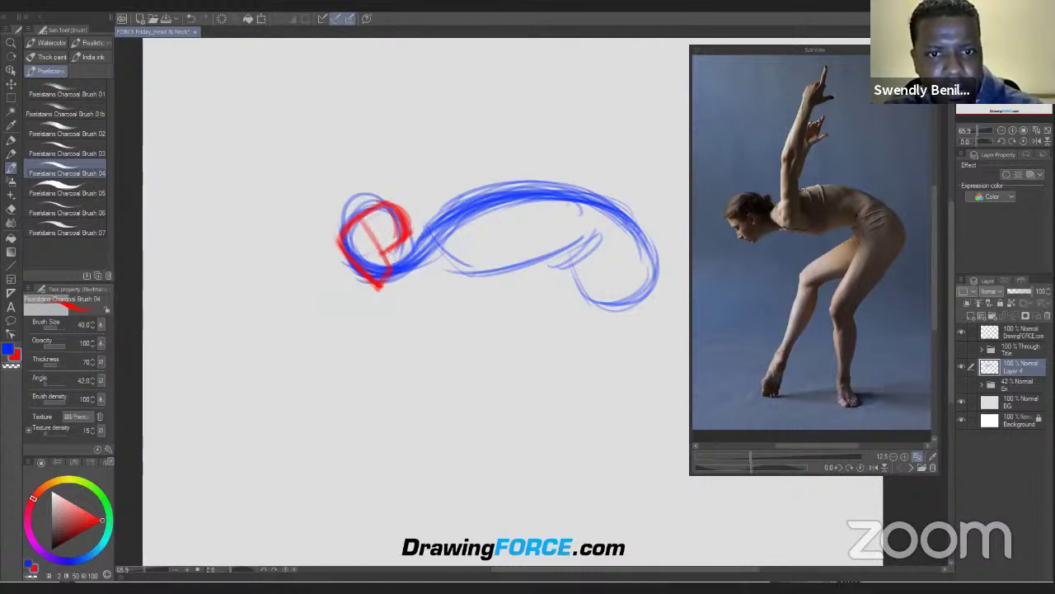
Draw the thick red neck curve from behind the jaw to the front of the chest
{"action": "left_click_drag", "start_coordinate": [399, 259], "coordinate": [454, 265]}
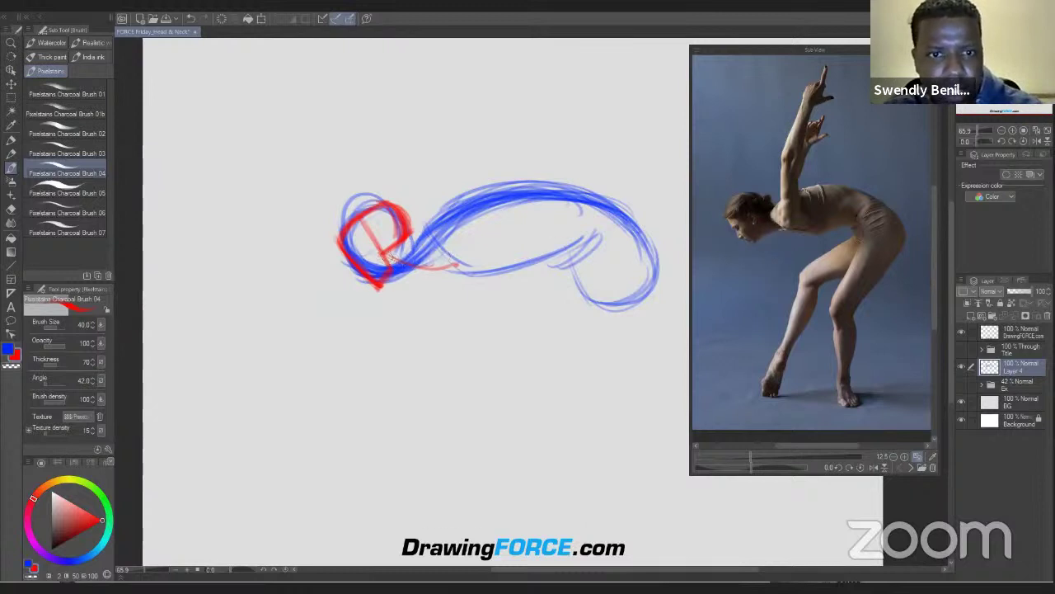
{"action": "mouse_move", "coordinate": [384, 253]}
{"action": "left_mouse_down"}
{"action": "mouse_move", "coordinate": [450, 266]}
{"action": "mouse_move", "coordinate": [439, 263]}
{"action": "left_mouse_up"}
{"action": "left_click_drag", "start_coordinate": [380, 248], "coordinate": [455, 263]}
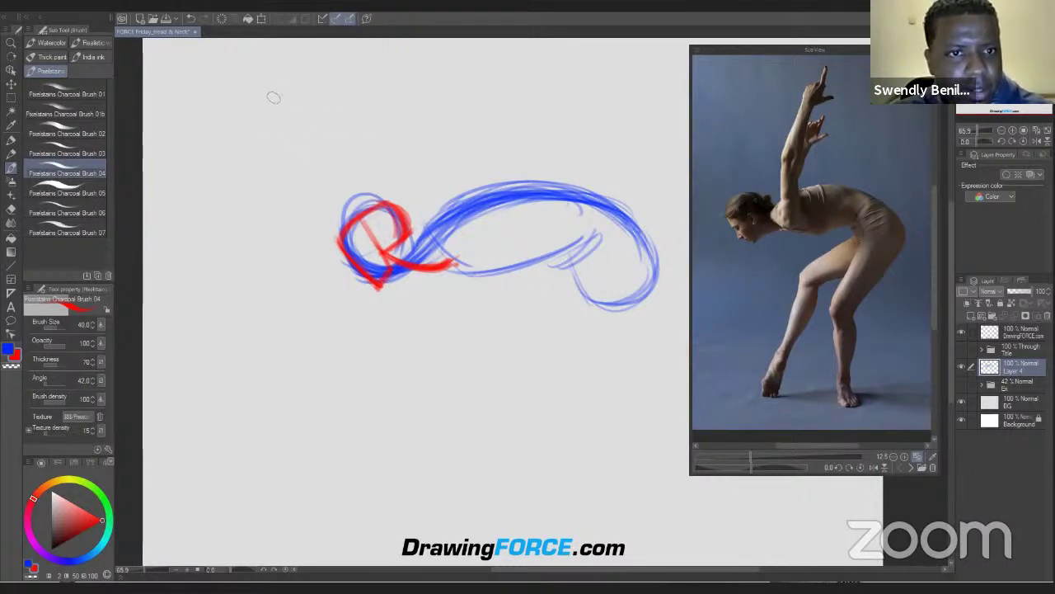
Sketch a simplified box-shaped side-view head in red above the figure, with vertical and horizontal dividing lines and a slanted jaw
{"action": "mouse_move", "coordinate": [300, 97]}
{"action": "left_mouse_down"}
{"action": "mouse_move", "coordinate": [224, 99]}
{"action": "mouse_move", "coordinate": [230, 184]}
{"action": "left_mouse_up"}
{"action": "mouse_move", "coordinate": [298, 116]}
{"action": "left_mouse_down"}
{"action": "mouse_move", "coordinate": [296, 144]}
{"action": "mouse_move", "coordinate": [299, 116]}
{"action": "mouse_move", "coordinate": [278, 145]}
{"action": "mouse_move", "coordinate": [295, 144]}
{"action": "mouse_move", "coordinate": [230, 149]}
{"action": "left_mouse_up"}
{"action": "mouse_move", "coordinate": [297, 146]}
{"action": "left_mouse_down"}
{"action": "mouse_move", "coordinate": [221, 148]}
{"action": "mouse_move", "coordinate": [263, 165]}
{"action": "mouse_move", "coordinate": [260, 102]}
{"action": "mouse_move", "coordinate": [260, 168]}
{"action": "left_mouse_up"}
{"action": "left_click_drag", "start_coordinate": [264, 112], "coordinate": [262, 147]}
{"action": "left_click_drag", "start_coordinate": [296, 109], "coordinate": [285, 145]}
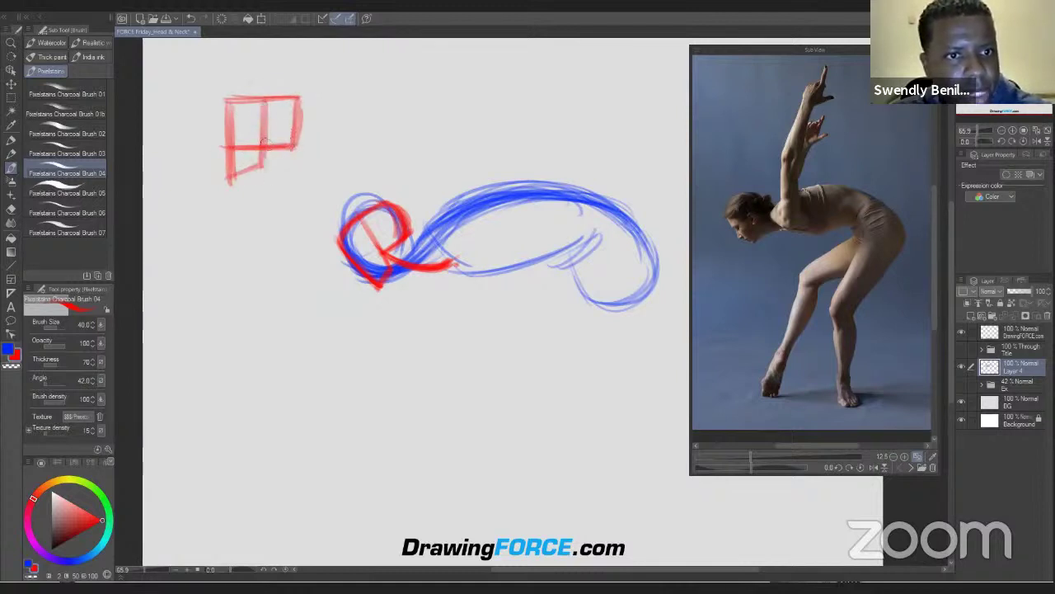
{"action": "mouse_move", "coordinate": [264, 103]}
{"action": "left_mouse_down"}
{"action": "mouse_move", "coordinate": [250, 173]}
{"action": "mouse_move", "coordinate": [233, 176]}
{"action": "left_mouse_up"}
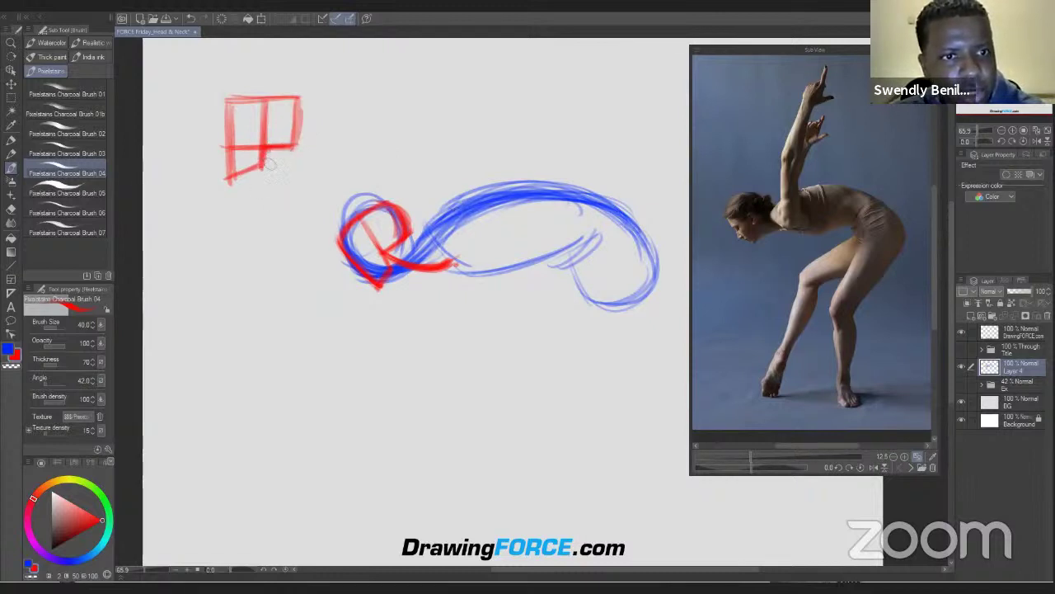
Switch to blue and draw a block-shaped neck with a slanted base below the back half of the box-shaped head
{"action": "key", "text": "x"}
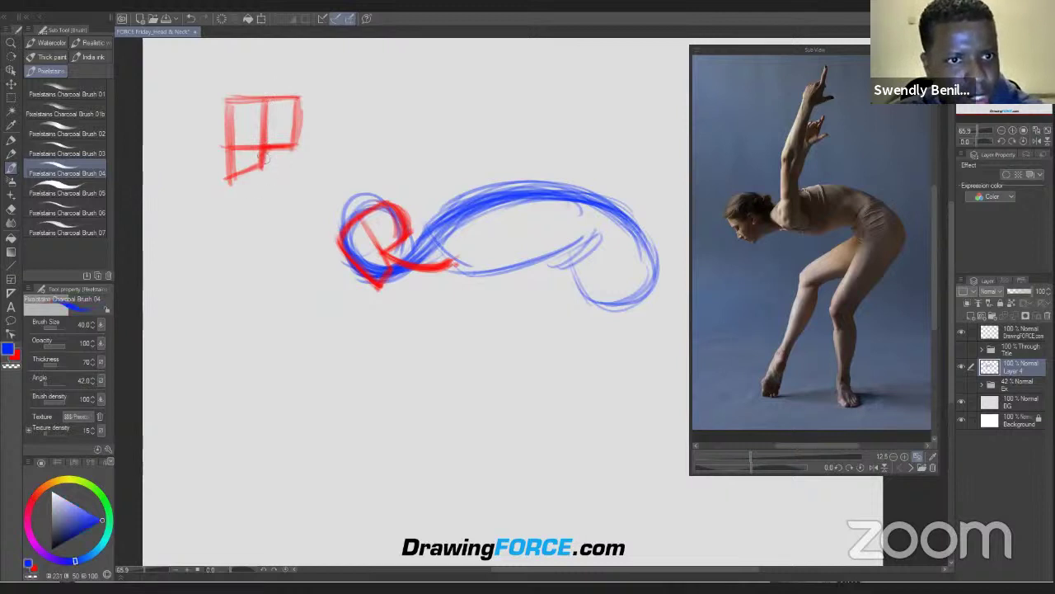
{"action": "mouse_move", "coordinate": [263, 169]}
{"action": "left_mouse_down"}
{"action": "mouse_move", "coordinate": [265, 225]}
{"action": "mouse_move", "coordinate": [268, 153]}
{"action": "mouse_move", "coordinate": [259, 198]}
{"action": "mouse_move", "coordinate": [268, 223]}
{"action": "mouse_move", "coordinate": [280, 215]}
{"action": "mouse_move", "coordinate": [253, 227]}
{"action": "mouse_move", "coordinate": [288, 208]}
{"action": "mouse_move", "coordinate": [253, 231]}
{"action": "mouse_move", "coordinate": [294, 203]}
{"action": "left_mouse_up"}
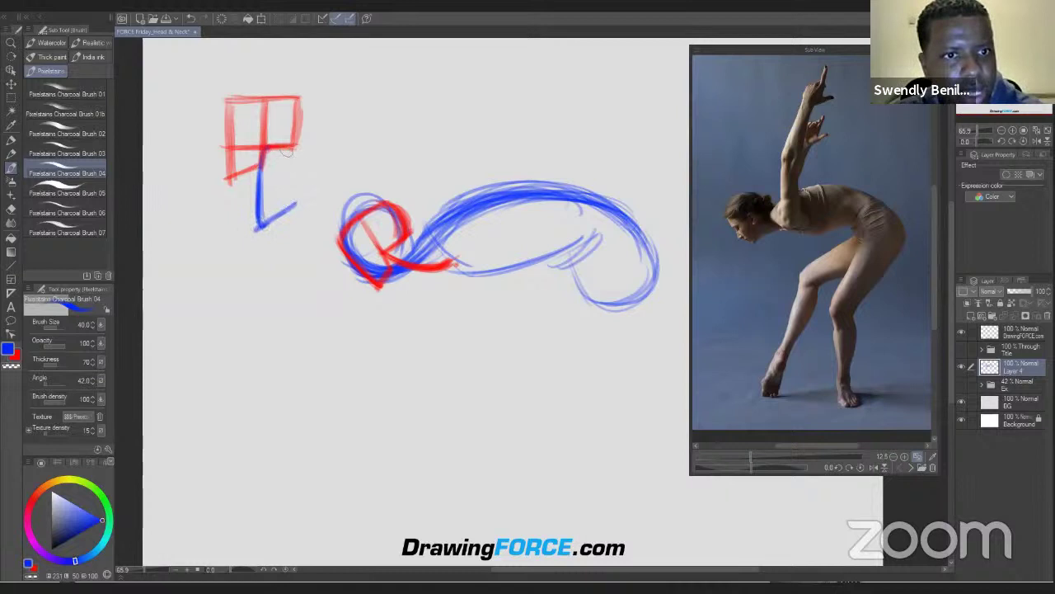
{"action": "left_click_drag", "start_coordinate": [291, 158], "coordinate": [298, 200]}
{"action": "left_click_drag", "start_coordinate": [261, 162], "coordinate": [256, 206]}
{"action": "left_click_drag", "start_coordinate": [263, 160], "coordinate": [257, 219]}
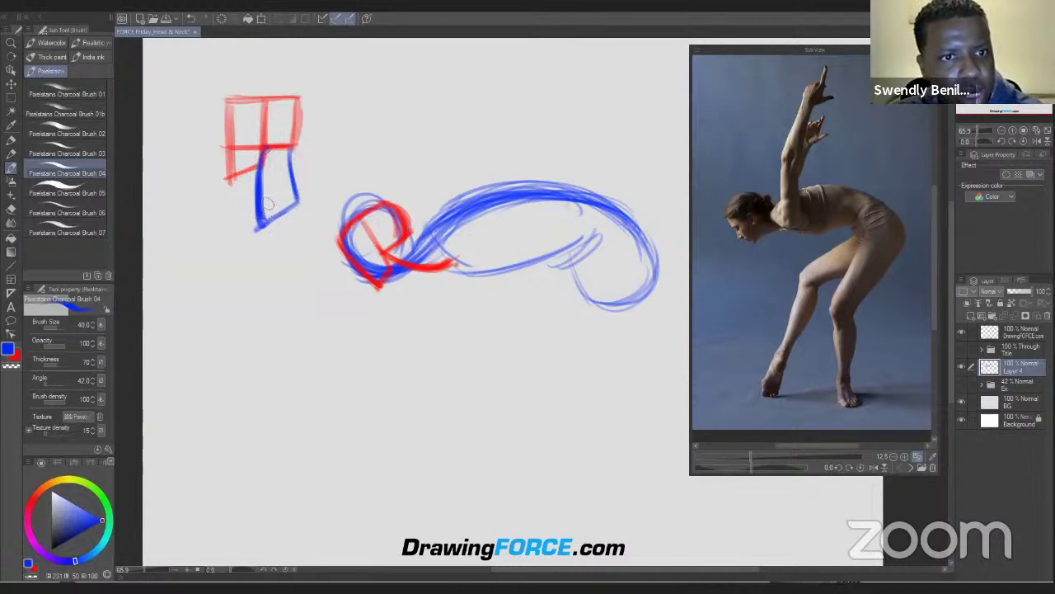
{"action": "mouse_move", "coordinate": [259, 183]}
{"action": "left_mouse_down"}
{"action": "mouse_move", "coordinate": [287, 217]}
{"action": "mouse_move", "coordinate": [302, 203]}
{"action": "mouse_move", "coordinate": [257, 229]}
{"action": "left_mouse_up"}
{"action": "left_click_drag", "start_coordinate": [287, 156], "coordinate": [297, 208]}
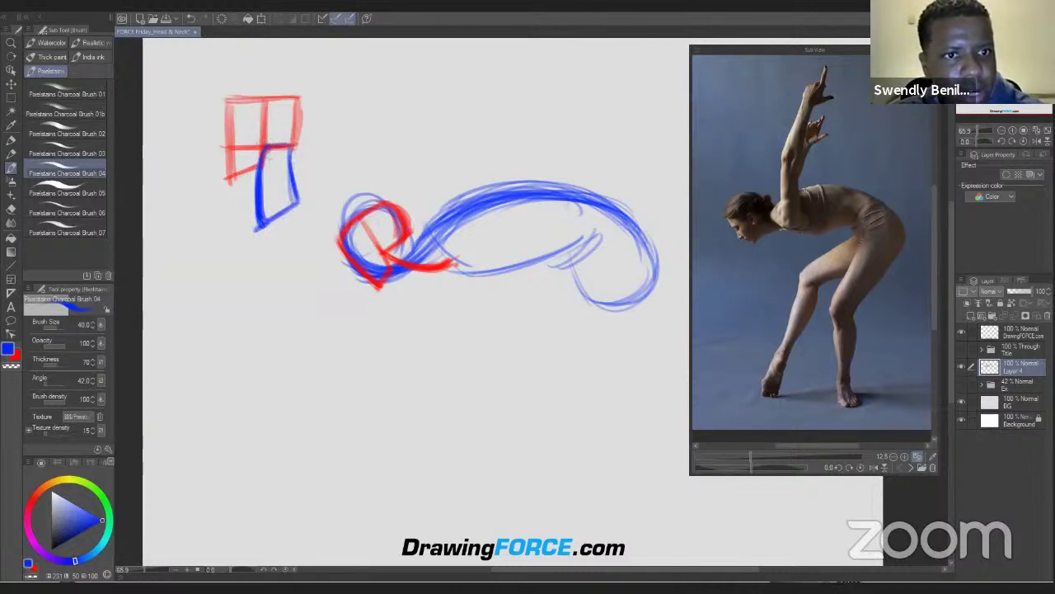
Overlay the box-shaped head in blue with a horizontal band, rounded skull and jaw underside, and hatch the neck block
{"action": "left_click_drag", "start_coordinate": [268, 145], "coordinate": [219, 147]}
{"action": "left_click_drag", "start_coordinate": [219, 147], "coordinate": [235, 146]}
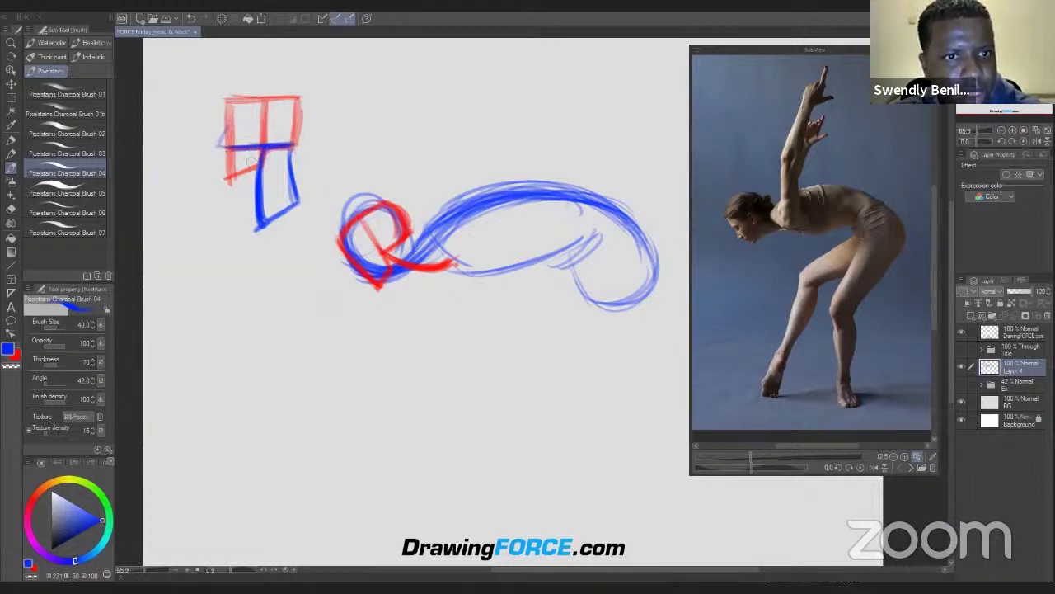
{"action": "mouse_move", "coordinate": [289, 127]}
{"action": "left_mouse_down"}
{"action": "mouse_move", "coordinate": [252, 129]}
{"action": "mouse_move", "coordinate": [283, 124]}
{"action": "mouse_move", "coordinate": [225, 127]}
{"action": "left_mouse_up"}
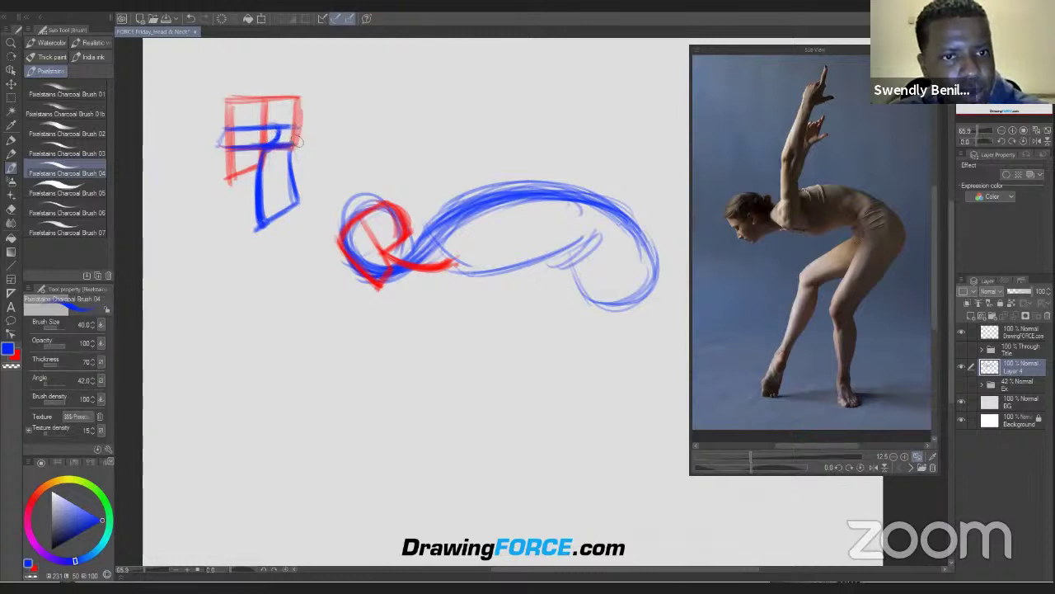
{"action": "left_click_drag", "start_coordinate": [295, 146], "coordinate": [300, 98]}
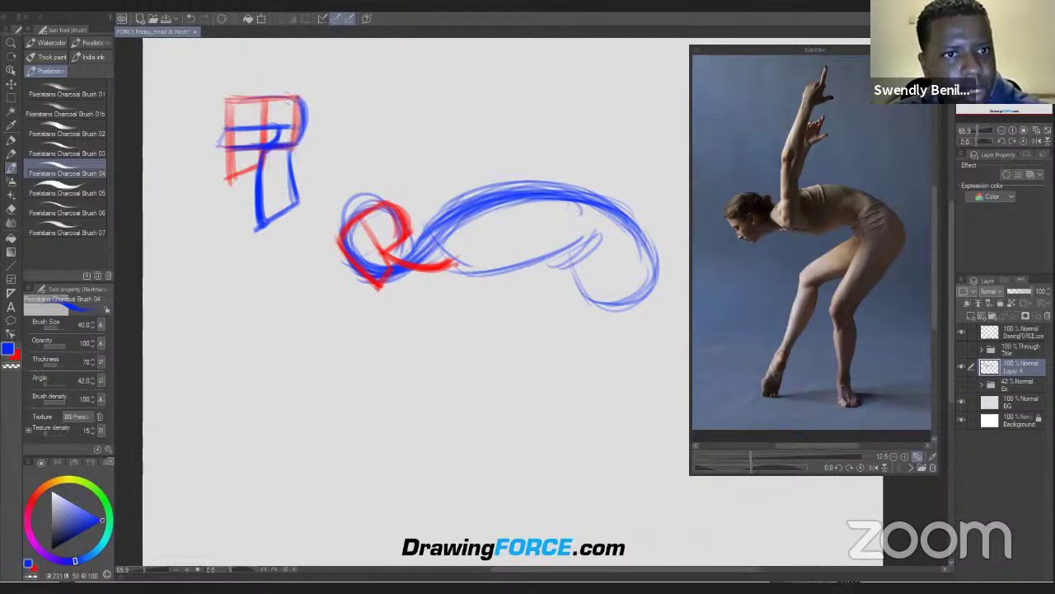
{"action": "mouse_move", "coordinate": [301, 97]}
{"action": "left_mouse_down"}
{"action": "mouse_move", "coordinate": [231, 100]}
{"action": "mouse_move", "coordinate": [226, 120]}
{"action": "mouse_move", "coordinate": [229, 142]}
{"action": "mouse_move", "coordinate": [306, 120]}
{"action": "mouse_move", "coordinate": [295, 144]}
{"action": "left_mouse_up"}
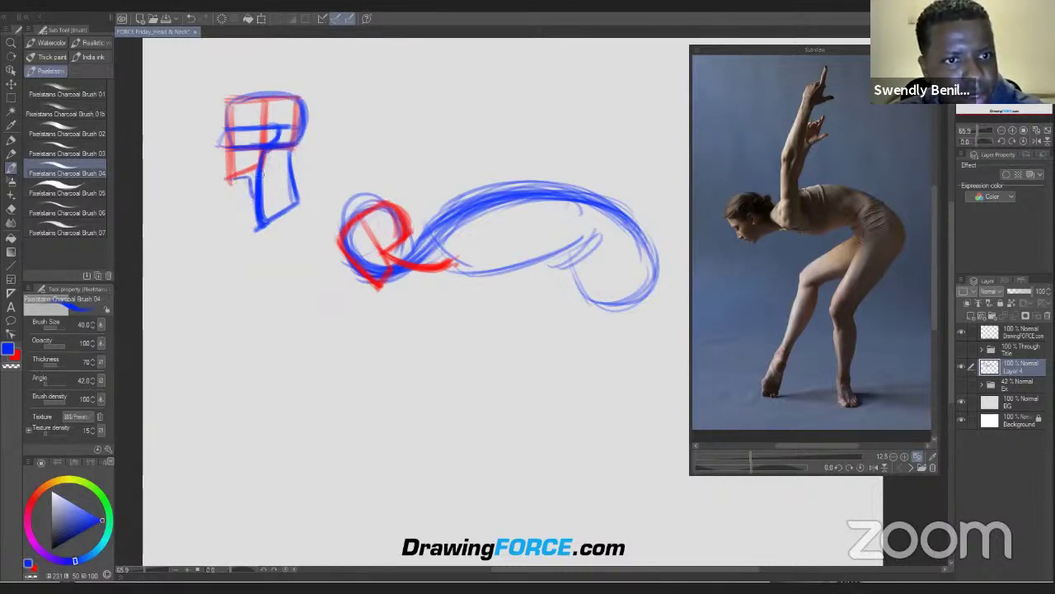
{"action": "left_click_drag", "start_coordinate": [264, 165], "coordinate": [282, 206]}
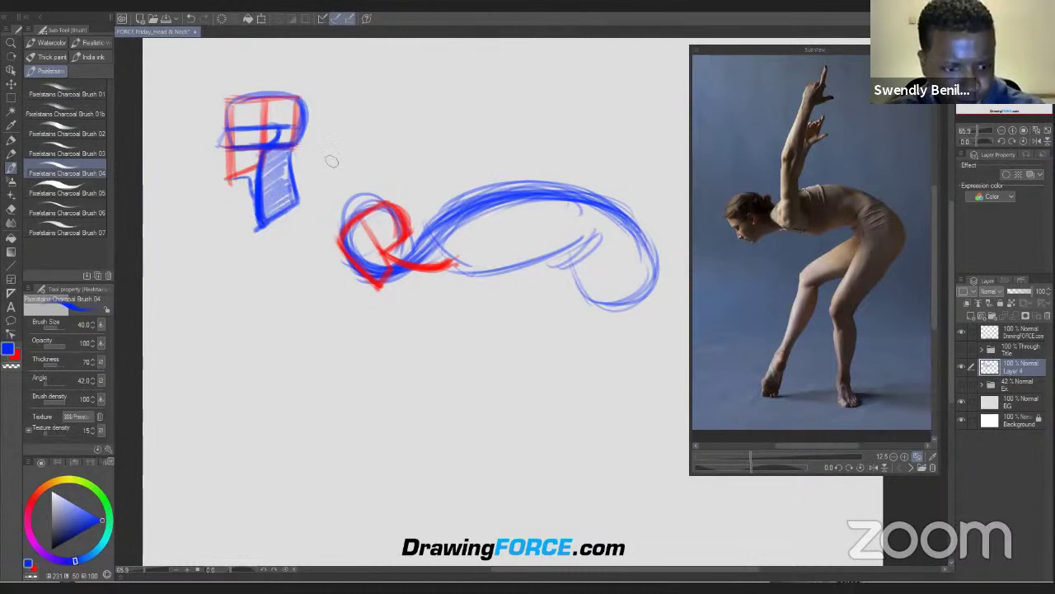
Switch to red and sketch a barrel-shaped ribcage below the figure, with a center line, rib arch and elliptical top opening
{"action": "key", "text": "x"}
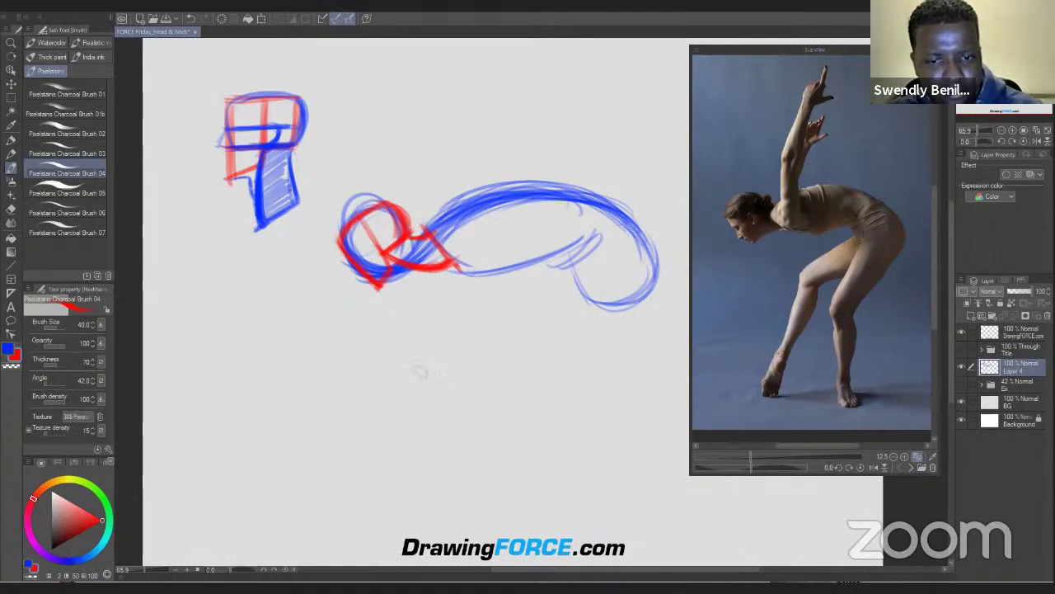
{"action": "mouse_move", "coordinate": [459, 361]}
{"action": "left_mouse_down"}
{"action": "mouse_move", "coordinate": [363, 388]}
{"action": "mouse_move", "coordinate": [379, 469]}
{"action": "left_mouse_up"}
{"action": "left_click_drag", "start_coordinate": [365, 386], "coordinate": [388, 479]}
{"action": "mouse_move", "coordinate": [468, 367]}
{"action": "left_mouse_down"}
{"action": "mouse_move", "coordinate": [468, 455]}
{"action": "mouse_move", "coordinate": [388, 480]}
{"action": "left_mouse_up"}
{"action": "mouse_move", "coordinate": [432, 376]}
{"action": "left_mouse_down"}
{"action": "mouse_move", "coordinate": [433, 454]}
{"action": "mouse_move", "coordinate": [402, 478]}
{"action": "left_mouse_up"}
{"action": "left_click_drag", "start_coordinate": [435, 432], "coordinate": [455, 467]}
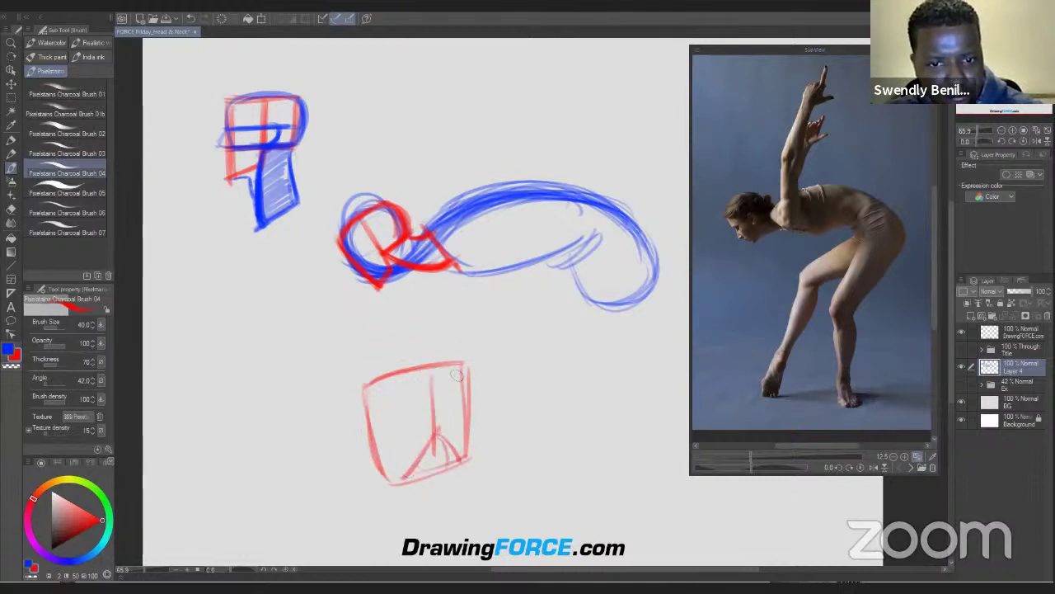
{"action": "left_click_drag", "start_coordinate": [458, 374], "coordinate": [380, 394]}
{"action": "left_click_drag", "start_coordinate": [440, 351], "coordinate": [431, 389]}
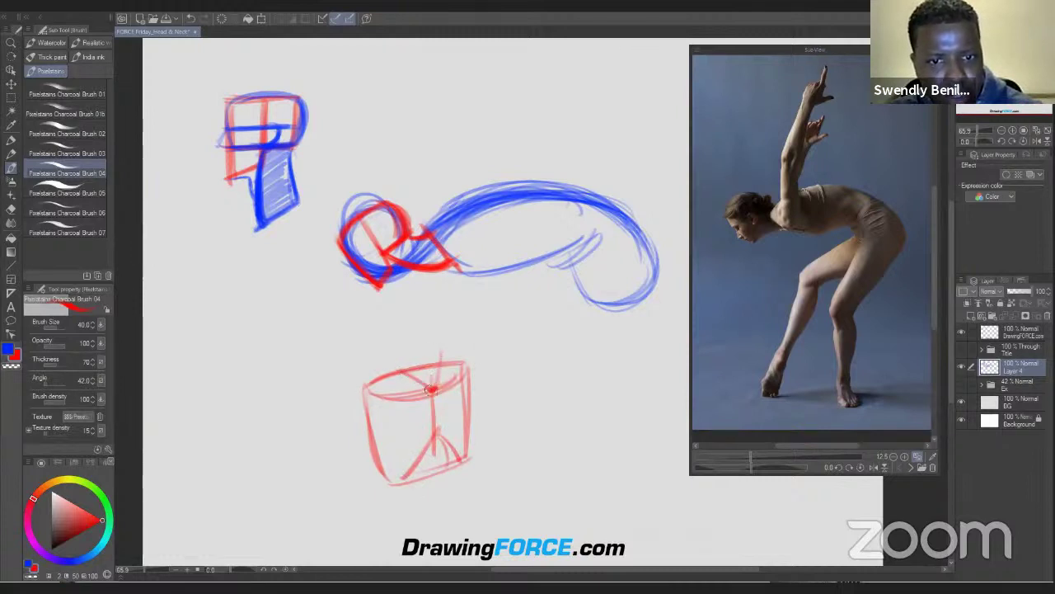
Draw a red wedge-shaped neck base in the ribcage's top opening and build a short block neck up from it
{"action": "mouse_move", "coordinate": [440, 383]}
{"action": "left_mouse_down"}
{"action": "mouse_move", "coordinate": [414, 385]}
{"action": "mouse_move", "coordinate": [425, 363]}
{"action": "mouse_move", "coordinate": [402, 370]}
{"action": "mouse_move", "coordinate": [431, 361]}
{"action": "left_mouse_up"}
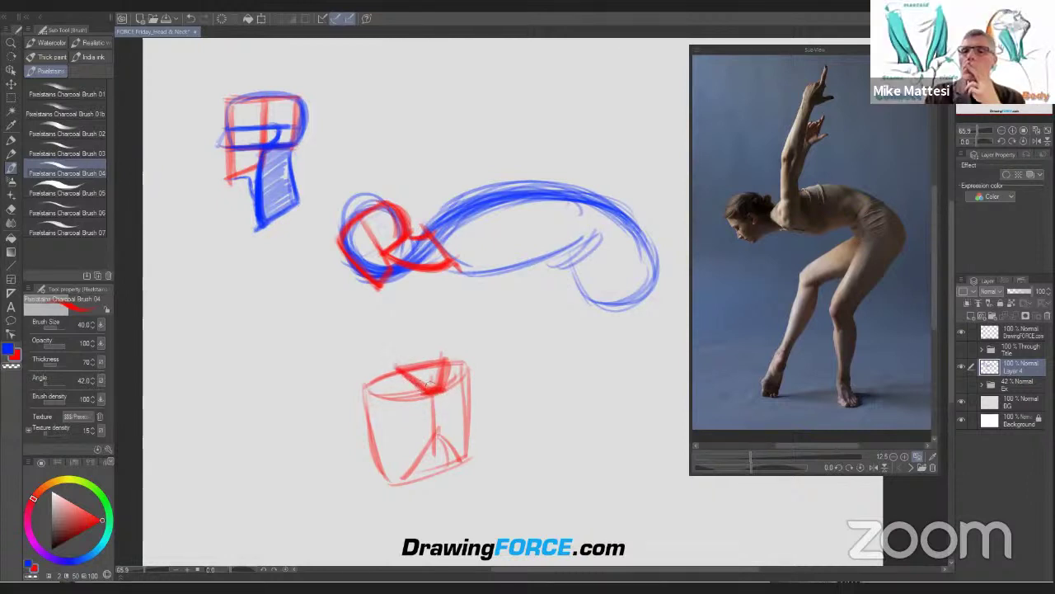
{"action": "mouse_move", "coordinate": [399, 369]}
{"action": "left_mouse_down"}
{"action": "mouse_move", "coordinate": [427, 391]}
{"action": "mouse_move", "coordinate": [446, 374]}
{"action": "mouse_move", "coordinate": [444, 324]}
{"action": "left_mouse_up"}
{"action": "mouse_move", "coordinate": [446, 361]}
{"action": "left_mouse_down"}
{"action": "mouse_move", "coordinate": [443, 321]}
{"action": "mouse_move", "coordinate": [448, 361]}
{"action": "mouse_move", "coordinate": [411, 321]}
{"action": "left_mouse_up"}
{"action": "mouse_move", "coordinate": [403, 366]}
{"action": "left_mouse_down"}
{"action": "mouse_move", "coordinate": [409, 313]}
{"action": "mouse_move", "coordinate": [444, 333]}
{"action": "mouse_move", "coordinate": [406, 330]}
{"action": "mouse_move", "coordinate": [446, 330]}
{"action": "mouse_move", "coordinate": [406, 334]}
{"action": "mouse_move", "coordinate": [444, 334]}
{"action": "left_mouse_up"}
Switch to blue and draw the collar line, the shoulder slope from the neck, and a thick ring around the neck base
{"action": "key", "text": "x"}
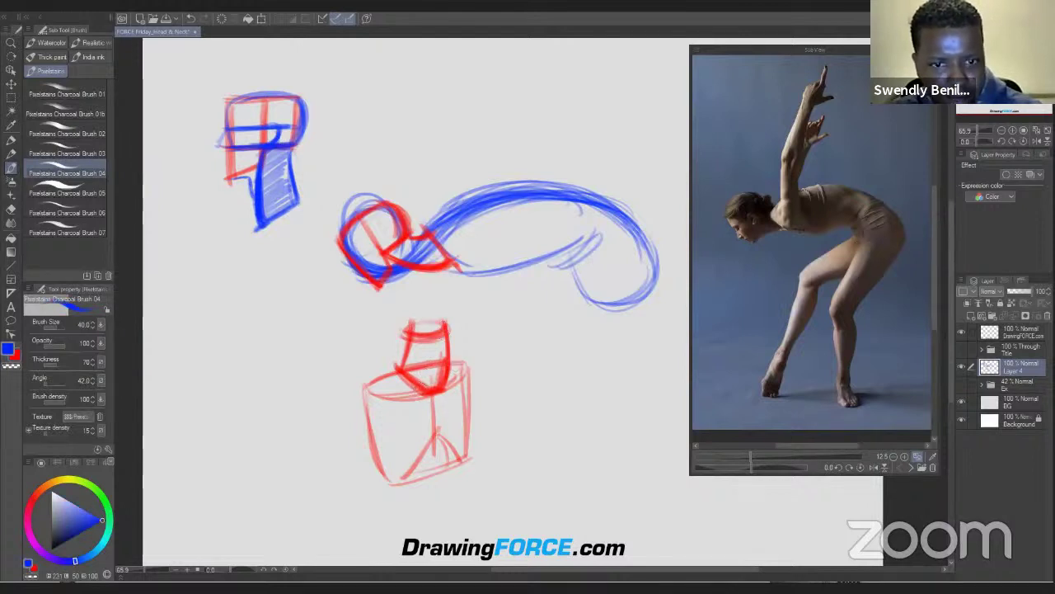
{"action": "mouse_move", "coordinate": [404, 391]}
{"action": "left_mouse_down"}
{"action": "mouse_move", "coordinate": [419, 395]}
{"action": "mouse_move", "coordinate": [360, 391]}
{"action": "mouse_move", "coordinate": [481, 363]}
{"action": "mouse_move", "coordinate": [451, 377]}
{"action": "left_mouse_up"}
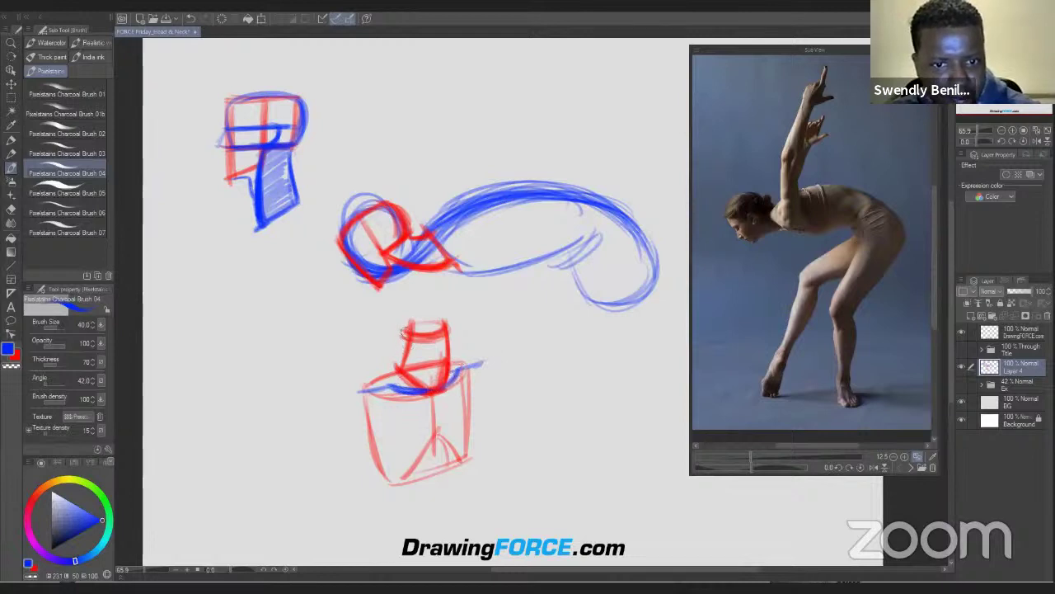
{"action": "mouse_move", "coordinate": [411, 322]}
{"action": "left_mouse_down"}
{"action": "mouse_move", "coordinate": [402, 346]}
{"action": "mouse_move", "coordinate": [357, 381]}
{"action": "mouse_move", "coordinate": [394, 362]}
{"action": "mouse_move", "coordinate": [390, 384]}
{"action": "mouse_move", "coordinate": [399, 374]}
{"action": "mouse_move", "coordinate": [414, 394]}
{"action": "left_mouse_up"}
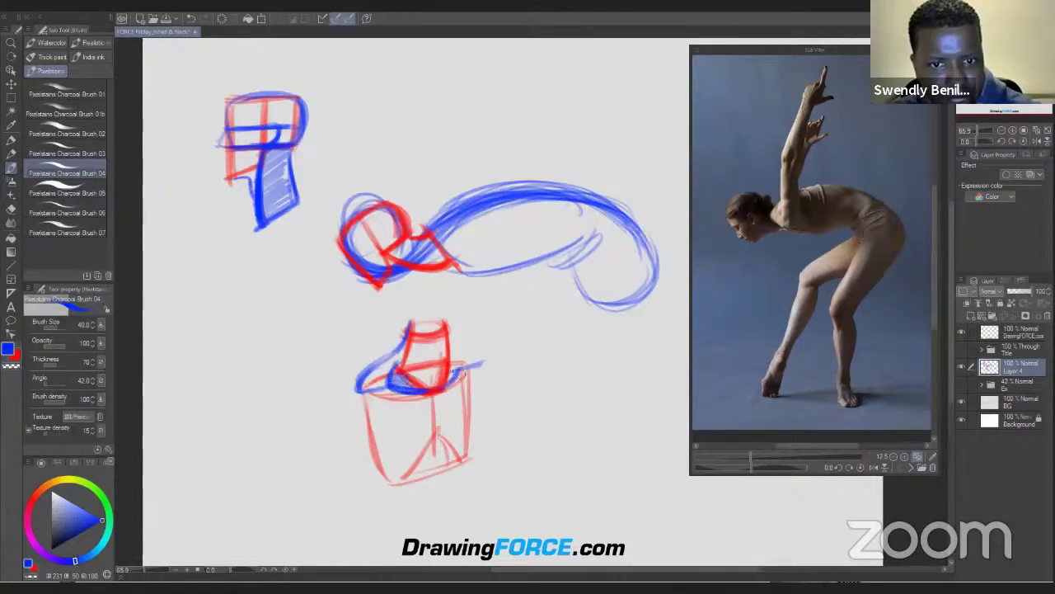
{"action": "mouse_move", "coordinate": [459, 361]}
{"action": "left_mouse_down"}
{"action": "mouse_move", "coordinate": [437, 388]}
{"action": "mouse_move", "coordinate": [398, 363]}
{"action": "left_mouse_up"}
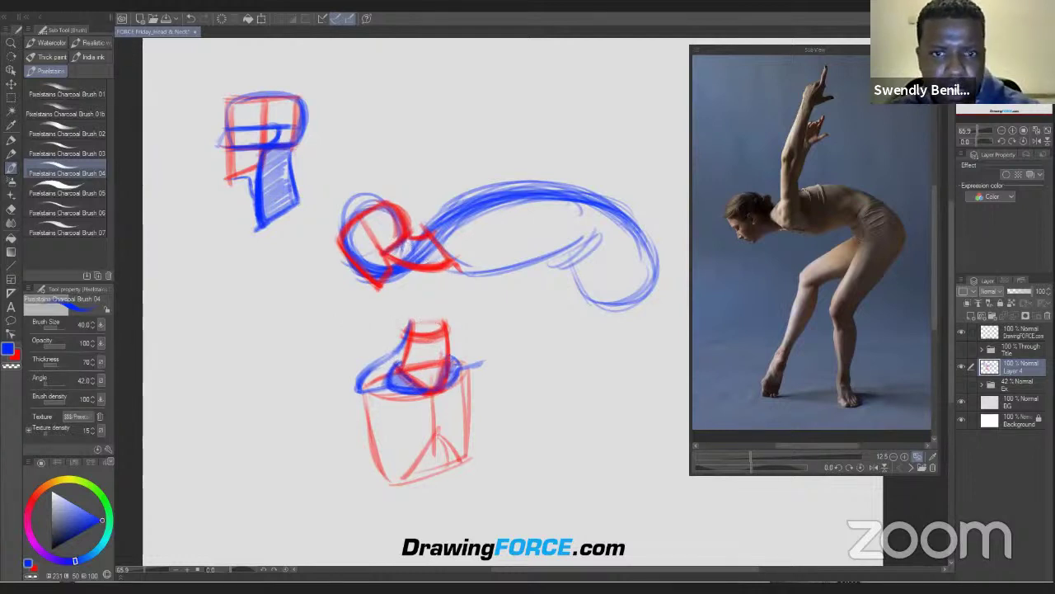
Switch to red, reinforce the bent-over figure's head and front neck lines, and hatch the neck shape
{"action": "key", "text": "x"}
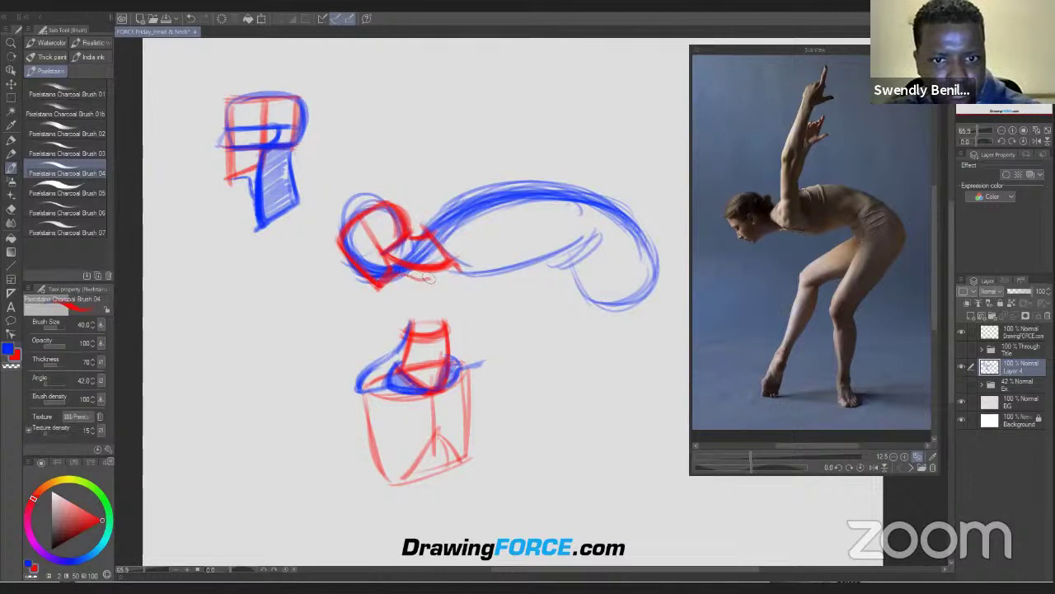
{"action": "left_click_drag", "start_coordinate": [424, 278], "coordinate": [457, 266]}
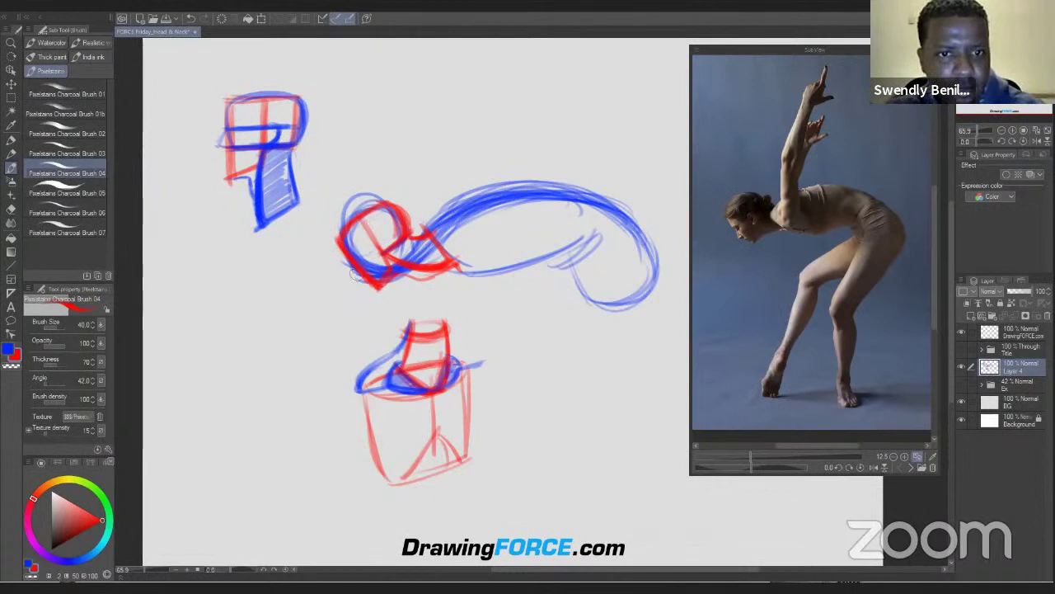
{"action": "mouse_move", "coordinate": [379, 202]}
{"action": "left_mouse_down"}
{"action": "mouse_move", "coordinate": [339, 238]}
{"action": "mouse_move", "coordinate": [407, 229]}
{"action": "mouse_move", "coordinate": [336, 237]}
{"action": "left_mouse_up"}
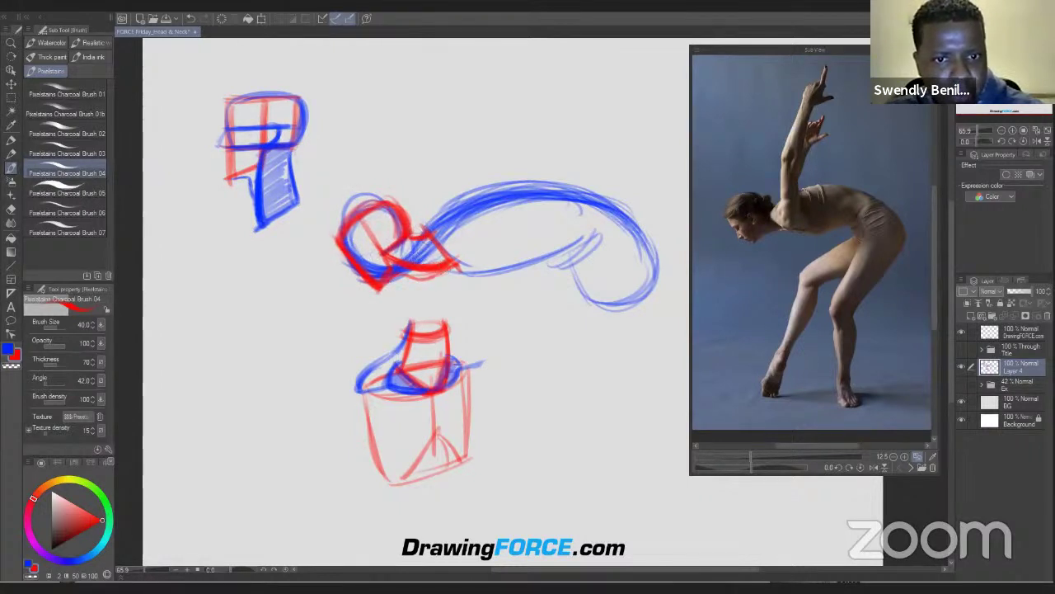
{"action": "mouse_move", "coordinate": [395, 261]}
{"action": "left_mouse_down"}
{"action": "mouse_move", "coordinate": [442, 247]}
{"action": "mouse_move", "coordinate": [429, 272]}
{"action": "mouse_move", "coordinate": [407, 275]}
{"action": "mouse_move", "coordinate": [437, 275]}
{"action": "mouse_move", "coordinate": [412, 275]}
{"action": "left_mouse_up"}
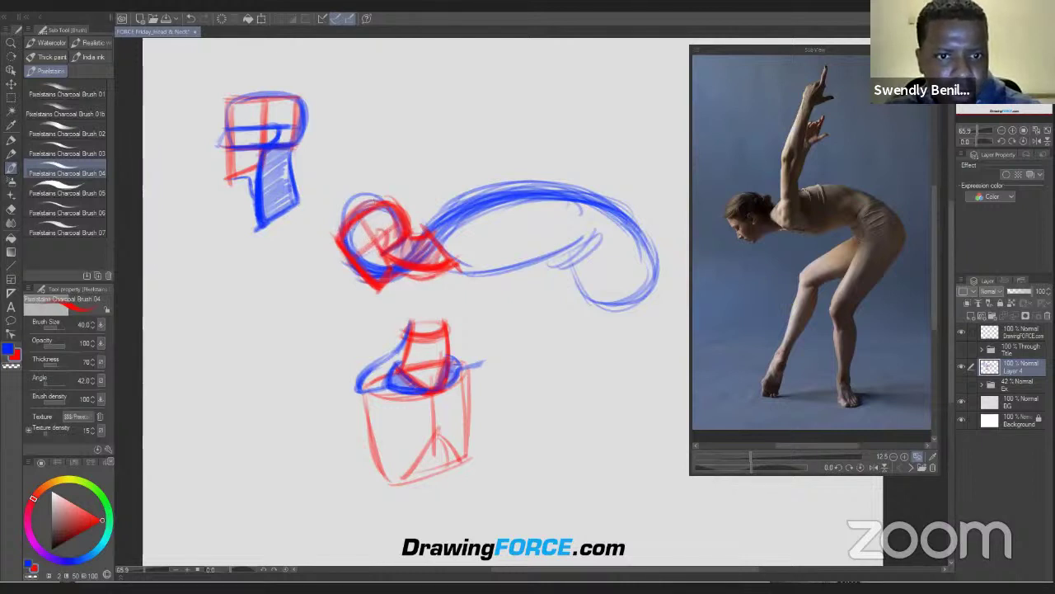
{"action": "mouse_move", "coordinate": [368, 203]}
{"action": "left_mouse_down"}
{"action": "mouse_move", "coordinate": [330, 234]}
{"action": "mouse_move", "coordinate": [410, 221]}
{"action": "mouse_move", "coordinate": [418, 235]}
{"action": "left_mouse_up"}
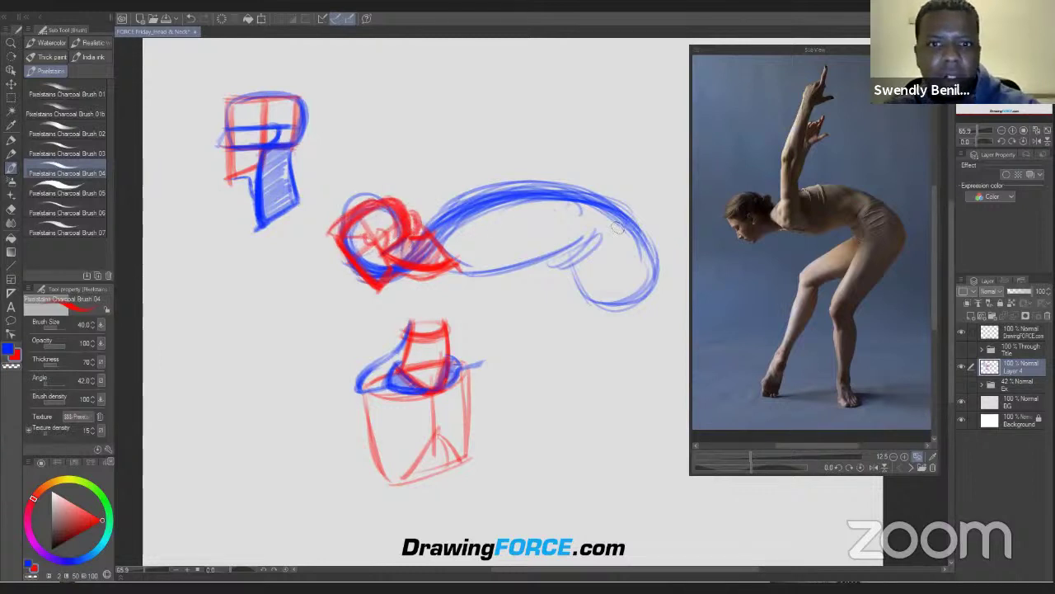
Draw red curved arrows above the figure's back toward the neck and beneath the neck toward the face
{"action": "left_click_drag", "start_coordinate": [434, 196], "coordinate": [651, 206]}
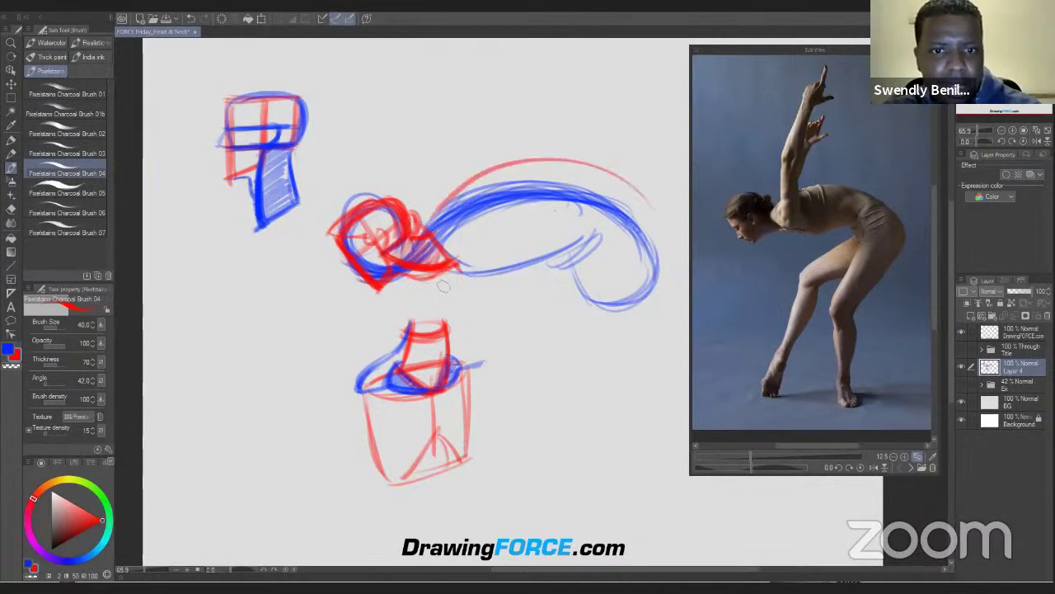
{"action": "left_click_drag", "start_coordinate": [458, 280], "coordinate": [324, 263]}
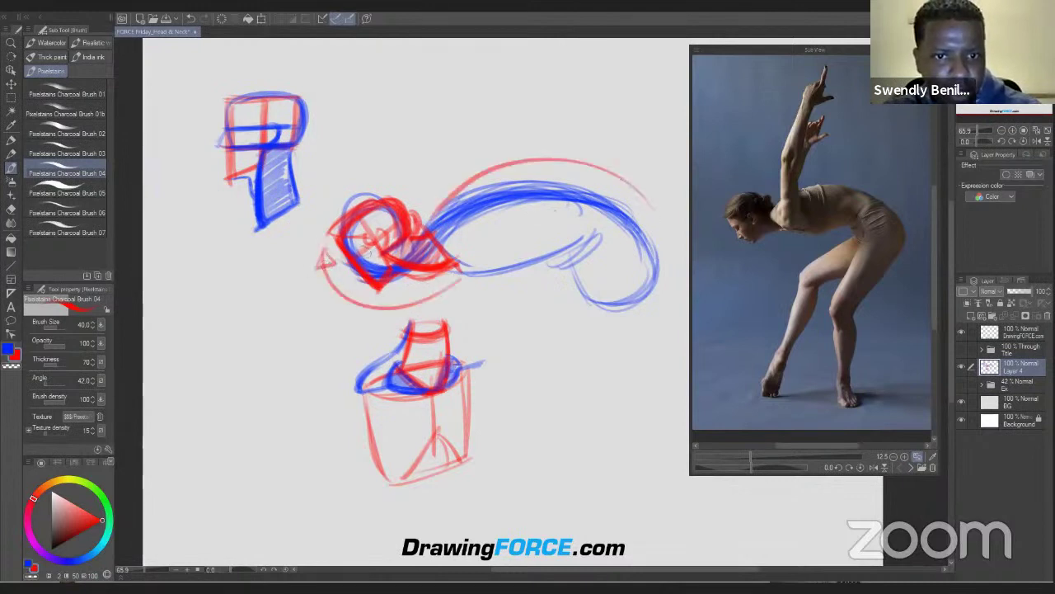
{"action": "mouse_move", "coordinate": [443, 194]}
{"action": "left_mouse_down"}
{"action": "mouse_move", "coordinate": [432, 215]}
{"action": "mouse_move", "coordinate": [449, 206]}
{"action": "left_mouse_up"}
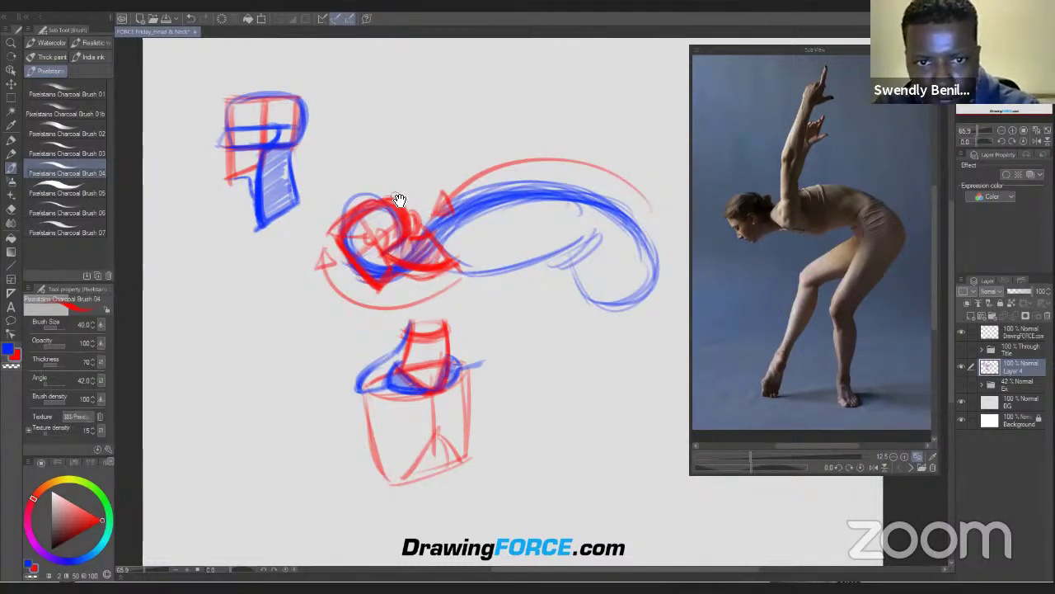
Bring up the standing boxer reference photo and frame it closely on her head and torso
{"action": "left_click", "coordinate": [907, 467]}
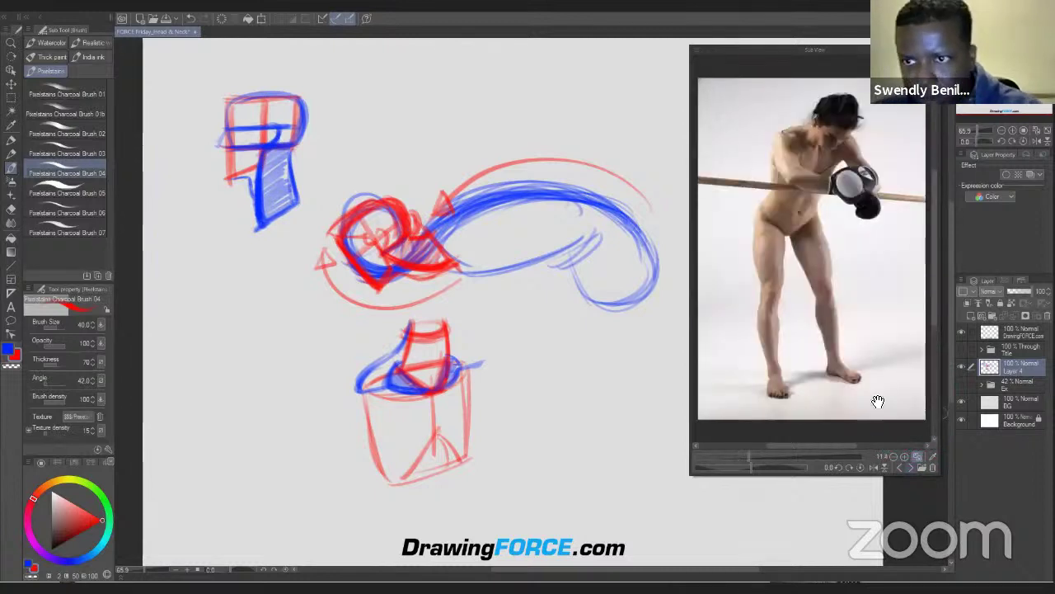
{"action": "scroll", "coordinate": [826, 242], "scroll_direction": "up", "scroll_amount": 4}
{"action": "scroll", "coordinate": [829, 198], "scroll_direction": "down", "scroll_amount": 3}
{"action": "scroll", "coordinate": [820, 232], "scroll_direction": "up", "scroll_amount": 2}
{"action": "scroll", "coordinate": [820, 232], "scroll_direction": "up", "scroll_amount": 4}
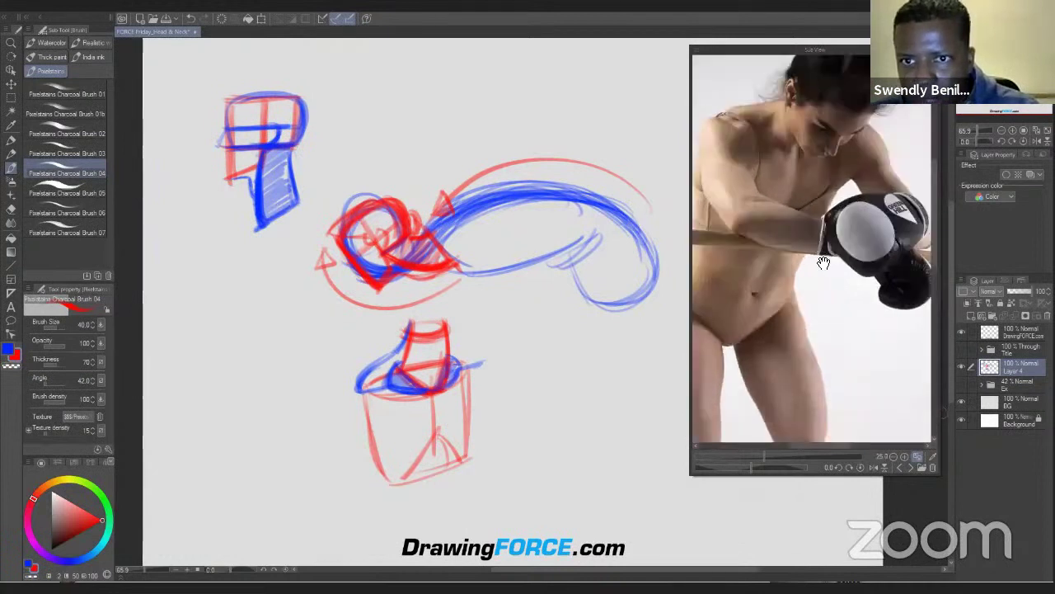
{"action": "left_click_drag", "start_coordinate": [843, 252], "coordinate": [851, 302]}
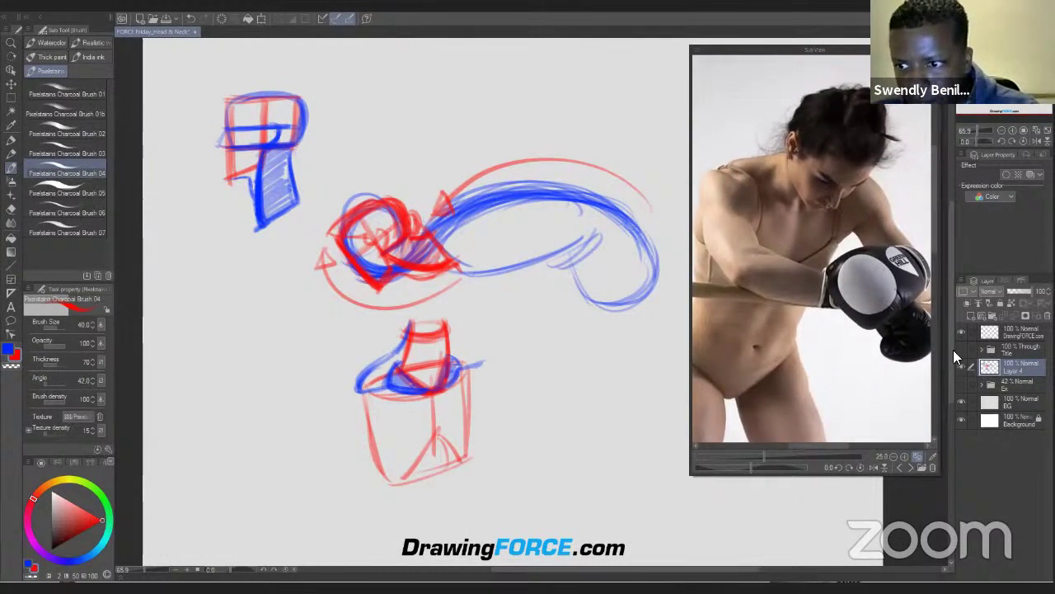
Hide the finished sketch layer, add a new empty layer, and switch the drawing color to blue
{"action": "left_click", "coordinate": [959, 366]}
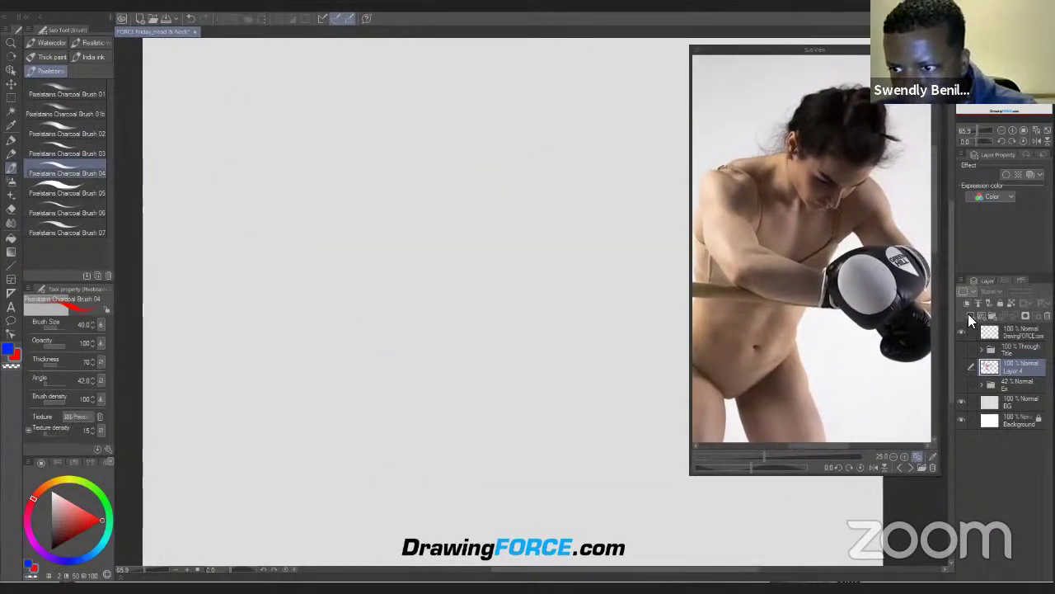
{"action": "left_click", "coordinate": [969, 318]}
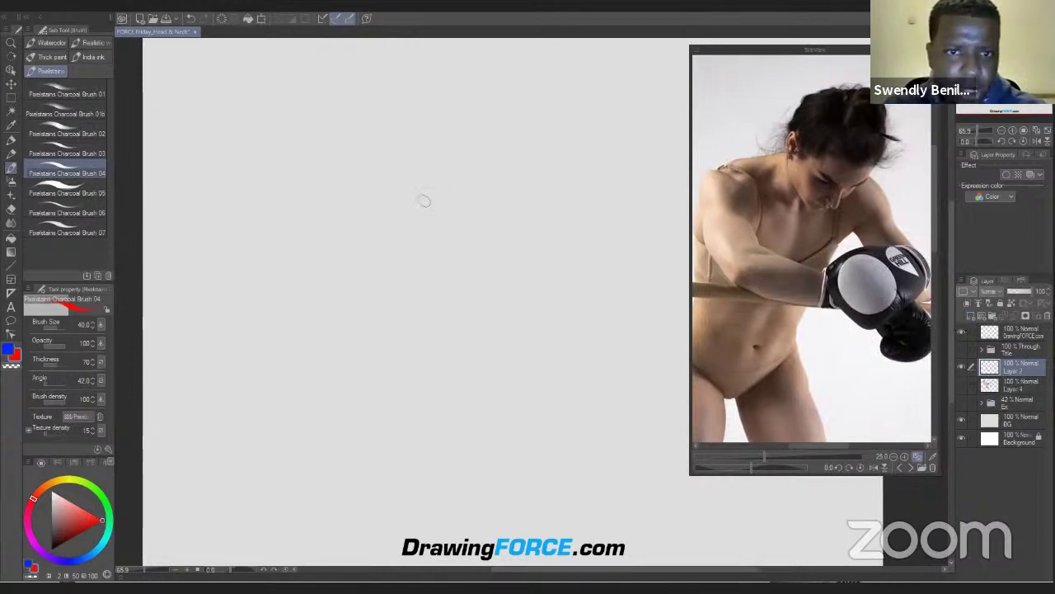
{"action": "key", "text": "x"}
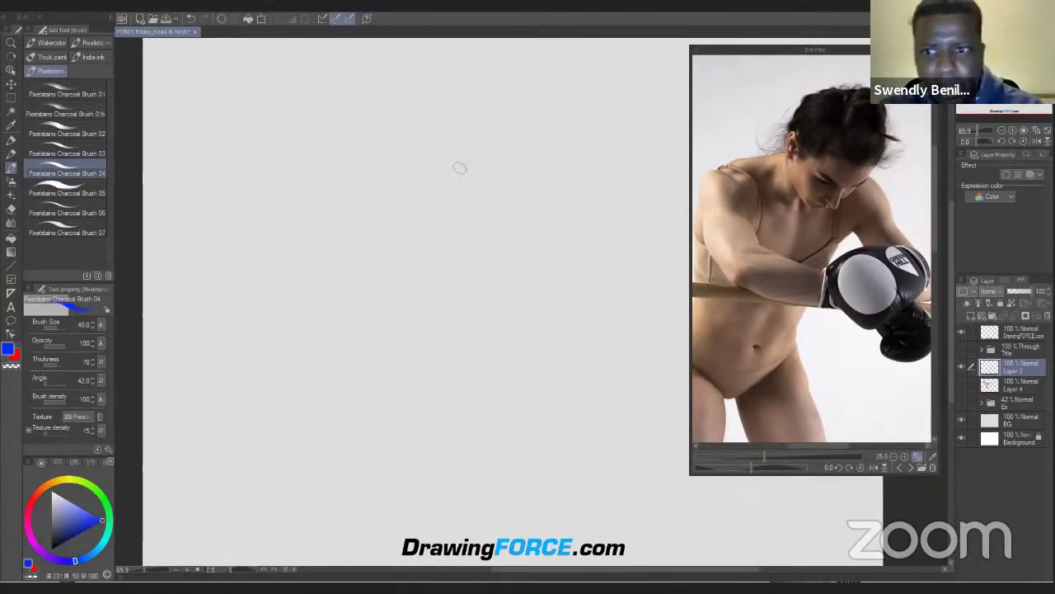
Sketch the boxer's torso in blue as a bent cylinder with an elliptical top opening, pinched waist and rounded pelvis base
{"action": "left_click_drag", "start_coordinate": [388, 169], "coordinate": [506, 179]}
{"action": "left_click_drag", "start_coordinate": [367, 177], "coordinate": [513, 179]}
{"action": "mouse_move", "coordinate": [369, 175]}
{"action": "left_mouse_down"}
{"action": "mouse_move", "coordinate": [354, 267]}
{"action": "mouse_move", "coordinate": [363, 298]}
{"action": "left_mouse_up"}
{"action": "mouse_move", "coordinate": [518, 179]}
{"action": "left_mouse_down"}
{"action": "mouse_move", "coordinate": [459, 278]}
{"action": "mouse_move", "coordinate": [437, 370]}
{"action": "mouse_move", "coordinate": [389, 398]}
{"action": "left_mouse_up"}
{"action": "left_click_drag", "start_coordinate": [452, 367], "coordinate": [304, 388]}
{"action": "left_click_drag", "start_coordinate": [359, 287], "coordinate": [308, 386]}
{"action": "mouse_move", "coordinate": [420, 400]}
{"action": "left_mouse_down"}
{"action": "mouse_move", "coordinate": [361, 407]}
{"action": "mouse_move", "coordinate": [302, 386]}
{"action": "left_mouse_up"}
{"action": "mouse_move", "coordinate": [525, 205]}
{"action": "left_mouse_down"}
{"action": "mouse_move", "coordinate": [446, 215]}
{"action": "mouse_move", "coordinate": [371, 177]}
{"action": "mouse_move", "coordinate": [513, 205]}
{"action": "mouse_move", "coordinate": [371, 177]}
{"action": "left_mouse_up"}
{"action": "left_click_drag", "start_coordinate": [508, 175], "coordinate": [392, 196]}
{"action": "left_click_drag", "start_coordinate": [523, 191], "coordinate": [359, 189]}
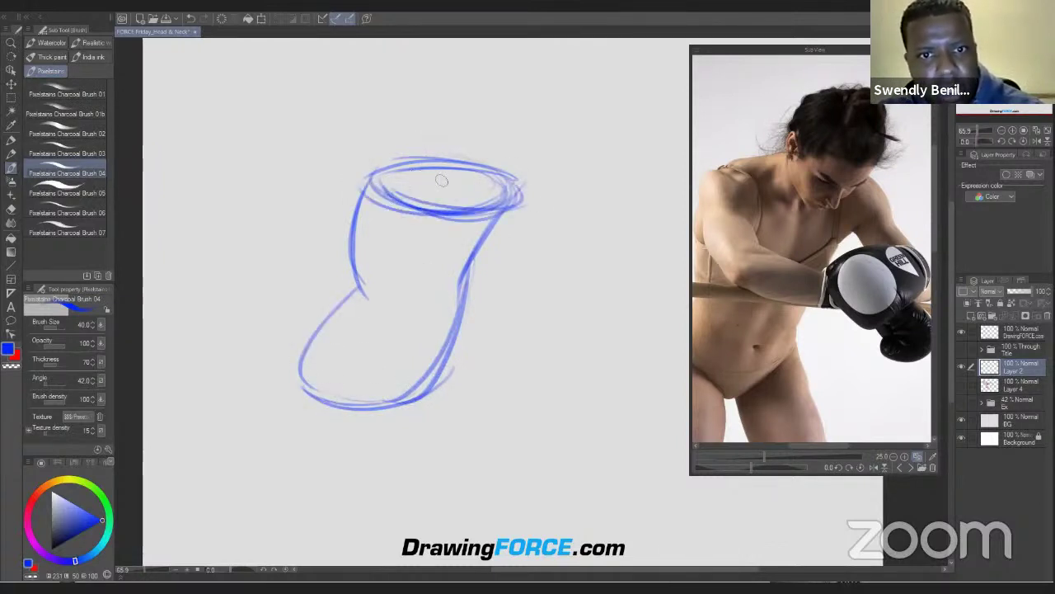
Draw the blue center line across the torso's top ellipse and down its front to the pelvis base
{"action": "mouse_move", "coordinate": [443, 159]}
{"action": "left_mouse_down"}
{"action": "mouse_move", "coordinate": [454, 212]}
{"action": "mouse_move", "coordinate": [427, 304]}
{"action": "left_mouse_up"}
{"action": "left_click_drag", "start_coordinate": [446, 237], "coordinate": [388, 393]}
{"action": "left_click_drag", "start_coordinate": [422, 319], "coordinate": [362, 409]}
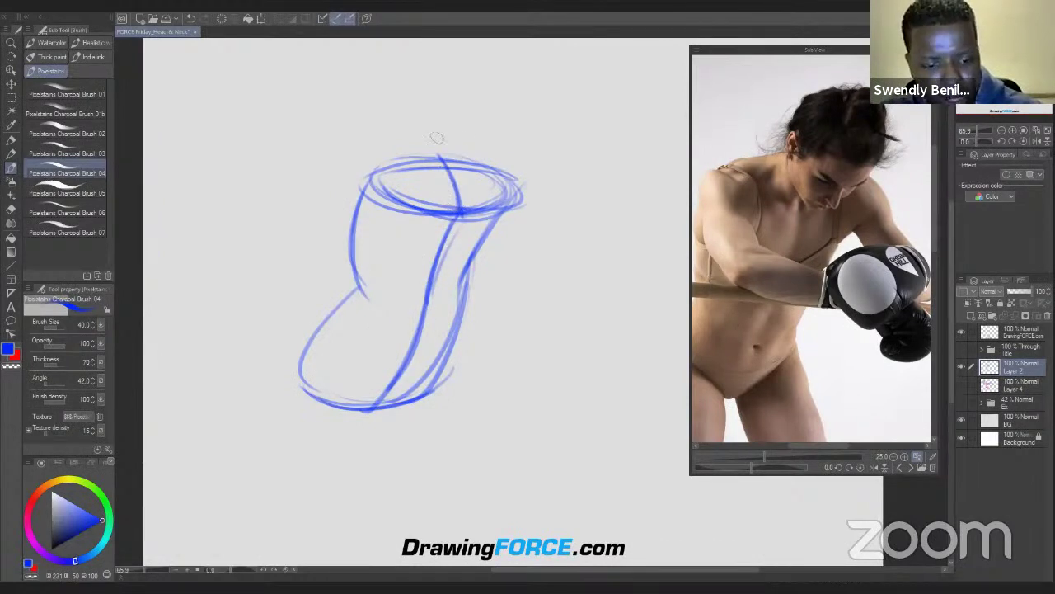
Switch to red and draw a tilted egg-shaped neck and head loop rising from the torso opening, with a curved arrow arching over it
{"action": "key", "text": "x"}
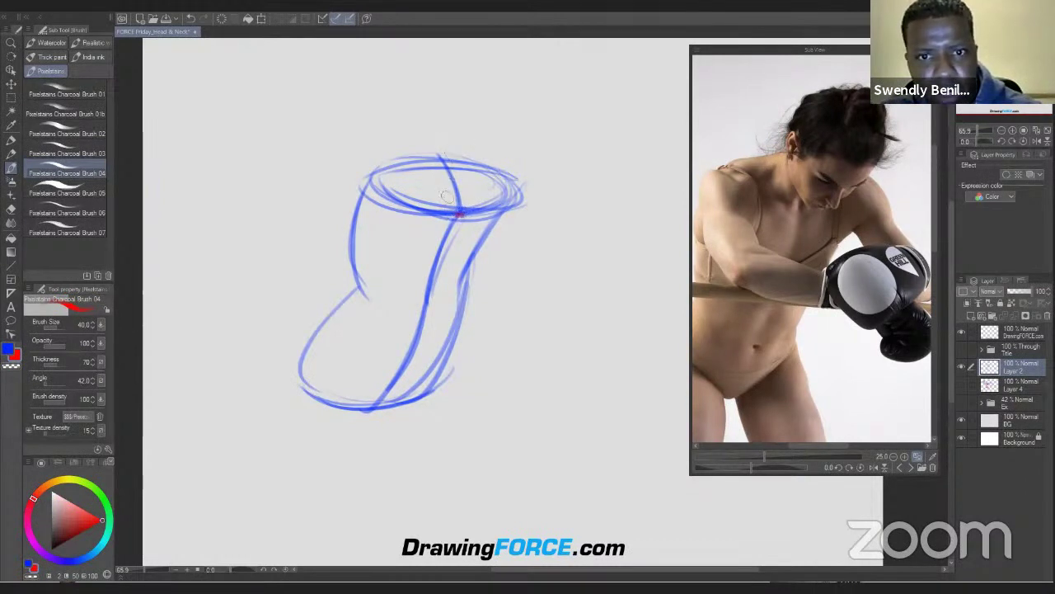
{"action": "left_click_drag", "start_coordinate": [449, 204], "coordinate": [472, 116]}
{"action": "mouse_move", "coordinate": [451, 165]}
{"action": "left_mouse_down"}
{"action": "mouse_move", "coordinate": [500, 108]}
{"action": "mouse_move", "coordinate": [534, 124]}
{"action": "mouse_move", "coordinate": [539, 171]}
{"action": "mouse_move", "coordinate": [486, 199]}
{"action": "left_mouse_up"}
{"action": "mouse_move", "coordinate": [545, 155]}
{"action": "left_mouse_down"}
{"action": "mouse_move", "coordinate": [472, 194]}
{"action": "mouse_move", "coordinate": [460, 144]}
{"action": "mouse_move", "coordinate": [463, 198]}
{"action": "left_mouse_up"}
{"action": "left_click_drag", "start_coordinate": [458, 139], "coordinate": [462, 198]}
{"action": "mouse_move", "coordinate": [468, 114]}
{"action": "left_mouse_down"}
{"action": "mouse_move", "coordinate": [532, 142]}
{"action": "mouse_move", "coordinate": [520, 193]}
{"action": "left_mouse_up"}
{"action": "left_click_drag", "start_coordinate": [452, 141], "coordinate": [446, 204]}
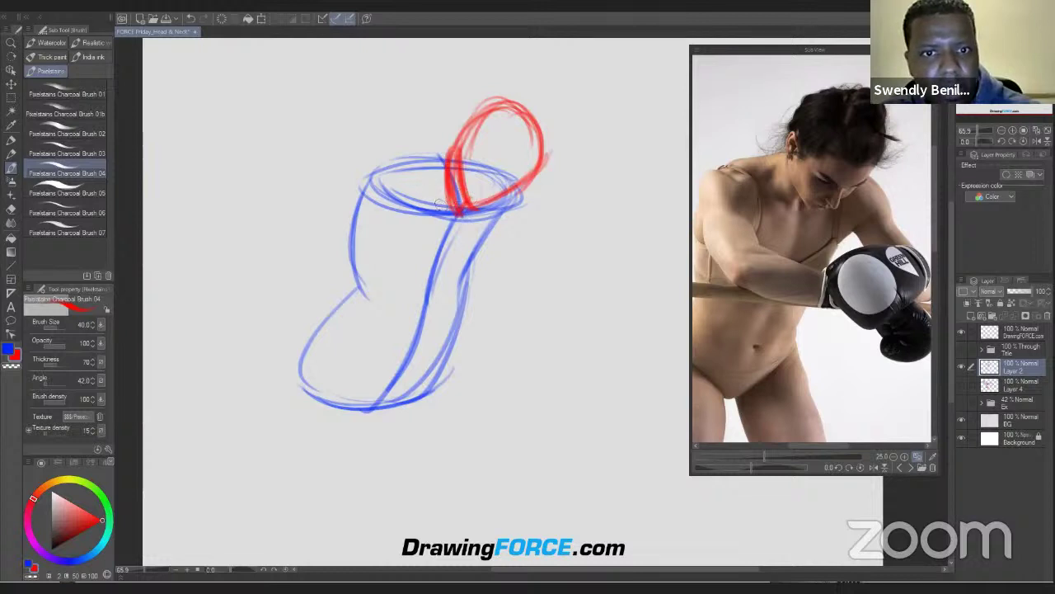
{"action": "mouse_move", "coordinate": [431, 138]}
{"action": "left_mouse_down"}
{"action": "mouse_move", "coordinate": [517, 62]}
{"action": "mouse_move", "coordinate": [557, 122]}
{"action": "mouse_move", "coordinate": [551, 168]}
{"action": "mouse_move", "coordinate": [549, 143]}
{"action": "left_mouse_up"}
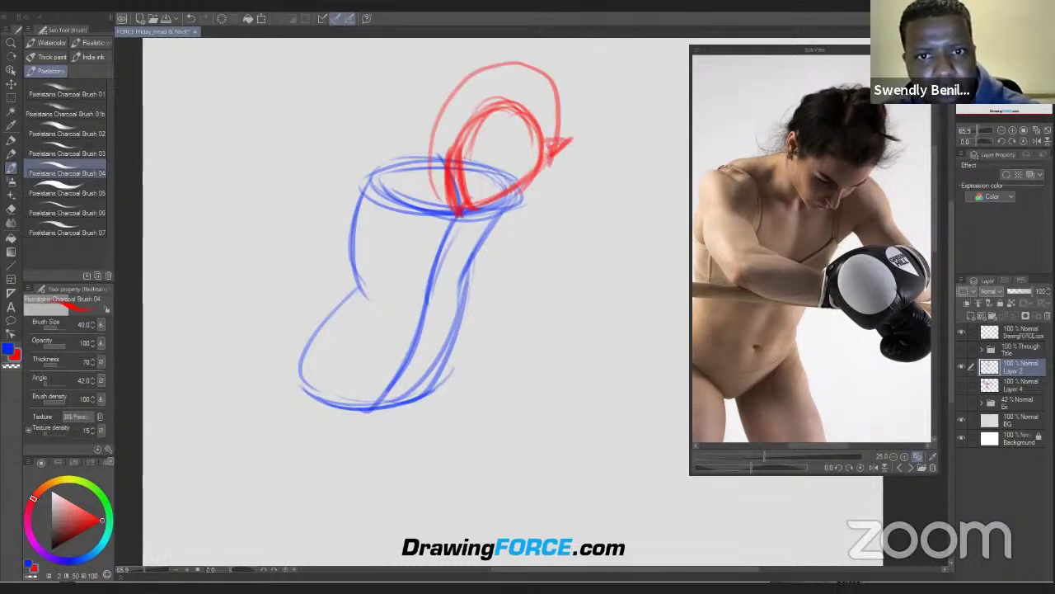
{"action": "mouse_move", "coordinate": [437, 193]}
{"action": "left_mouse_down"}
{"action": "mouse_move", "coordinate": [442, 117]}
{"action": "mouse_move", "coordinate": [464, 89]}
{"action": "mouse_move", "coordinate": [519, 70]}
{"action": "mouse_move", "coordinate": [547, 85]}
{"action": "mouse_move", "coordinate": [558, 144]}
{"action": "left_mouse_up"}
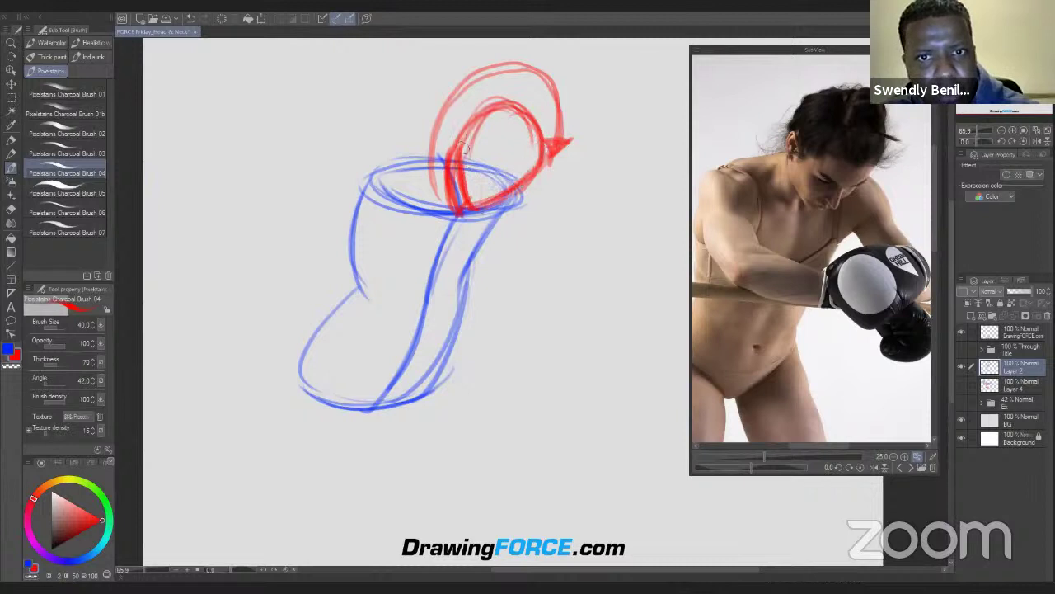
Define the head inside the red loop with a jaw outline, a tilted skull oval and curved face lines
{"action": "mouse_move", "coordinate": [519, 179]}
{"action": "left_mouse_down"}
{"action": "mouse_move", "coordinate": [478, 183]}
{"action": "mouse_move", "coordinate": [521, 176]}
{"action": "left_mouse_up"}
{"action": "mouse_move", "coordinate": [473, 133]}
{"action": "left_mouse_down"}
{"action": "mouse_move", "coordinate": [484, 180]}
{"action": "mouse_move", "coordinate": [529, 176]}
{"action": "left_mouse_up"}
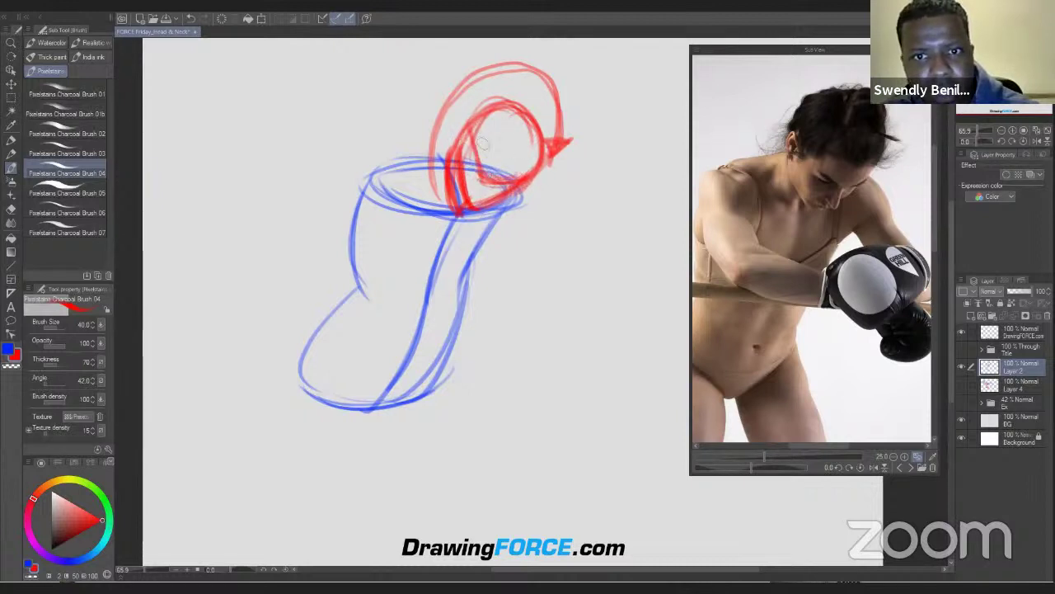
{"action": "left_click_drag", "start_coordinate": [484, 118], "coordinate": [535, 161]}
{"action": "mouse_move", "coordinate": [508, 107]}
{"action": "left_mouse_down"}
{"action": "mouse_move", "coordinate": [524, 167]}
{"action": "mouse_move", "coordinate": [477, 203]}
{"action": "left_mouse_up"}
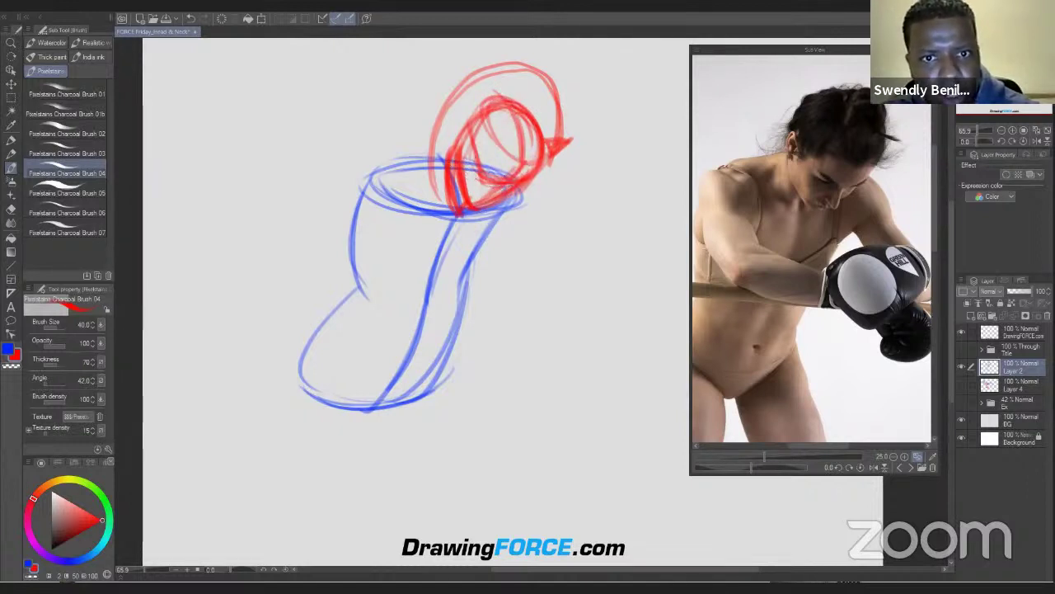
Switch to blue and draw the neck's front muscle lines from behind the jaw down to the pit of the neck
{"action": "scroll", "coordinate": [458, 210], "scroll_direction": "up", "scroll_amount": 2}
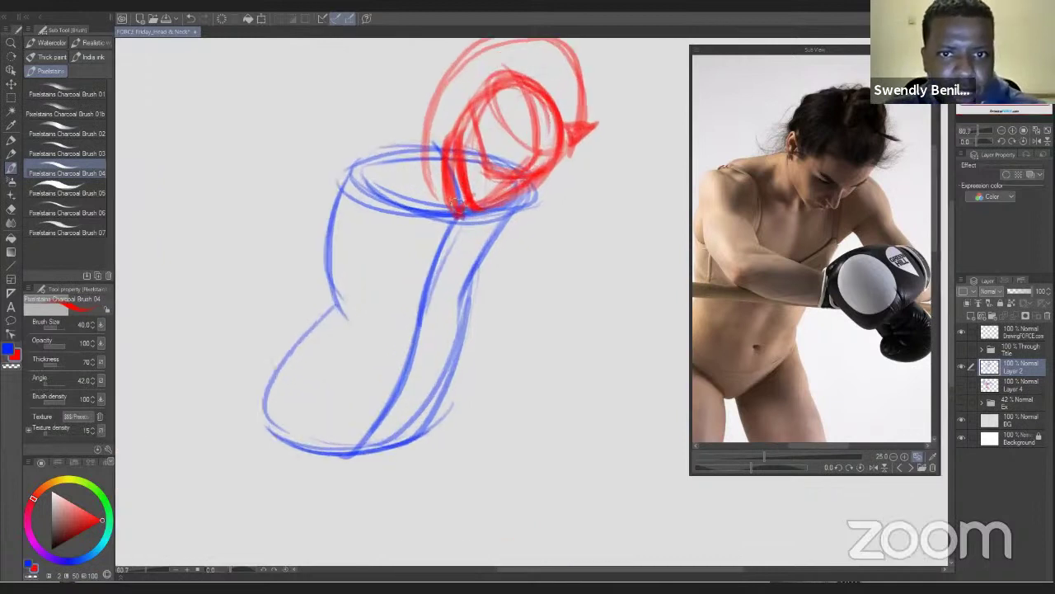
{"action": "scroll", "coordinate": [457, 210], "scroll_direction": "up", "scroll_amount": 1}
{"action": "left_click_drag", "start_coordinate": [449, 262], "coordinate": [442, 331]}
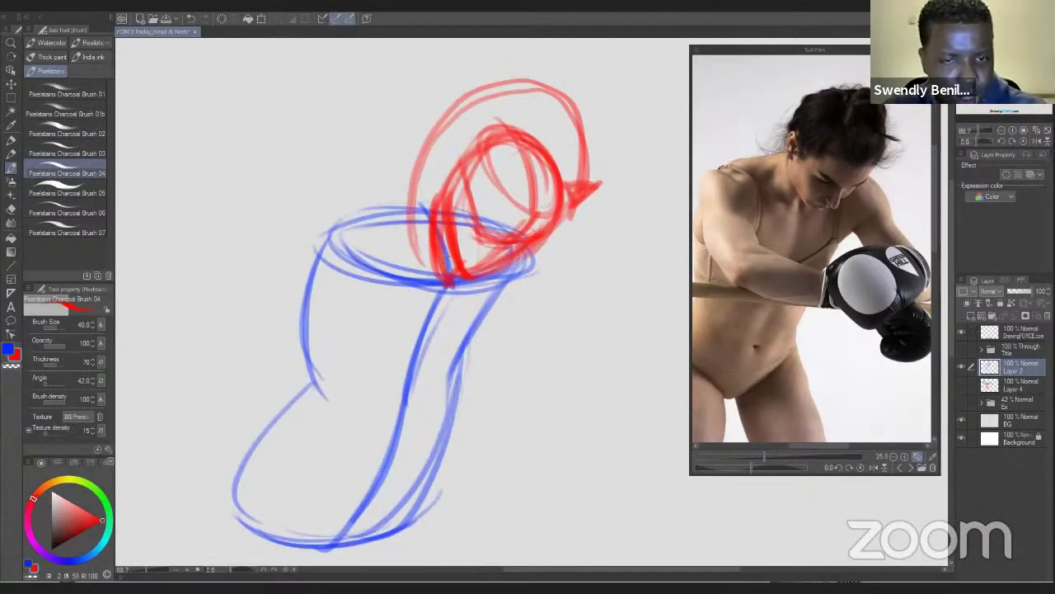
{"action": "key", "text": "x"}
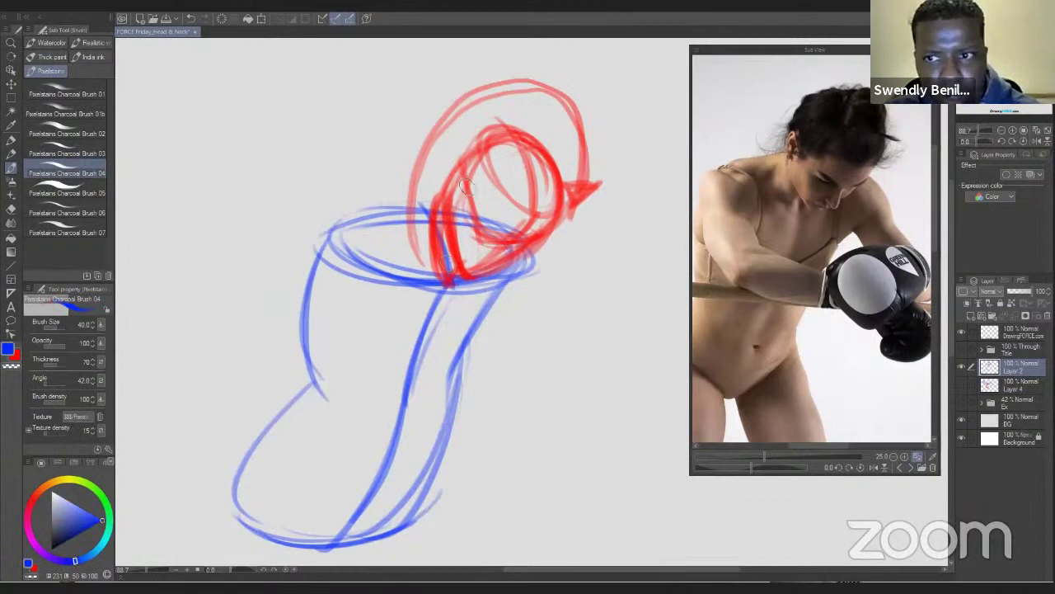
{"action": "mouse_move", "coordinate": [490, 157]}
{"action": "left_mouse_down"}
{"action": "mouse_move", "coordinate": [452, 213]}
{"action": "mouse_move", "coordinate": [460, 234]}
{"action": "left_mouse_up"}
{"action": "mouse_move", "coordinate": [463, 183]}
{"action": "left_mouse_down"}
{"action": "mouse_move", "coordinate": [445, 249]}
{"action": "mouse_move", "coordinate": [452, 281]}
{"action": "left_mouse_up"}
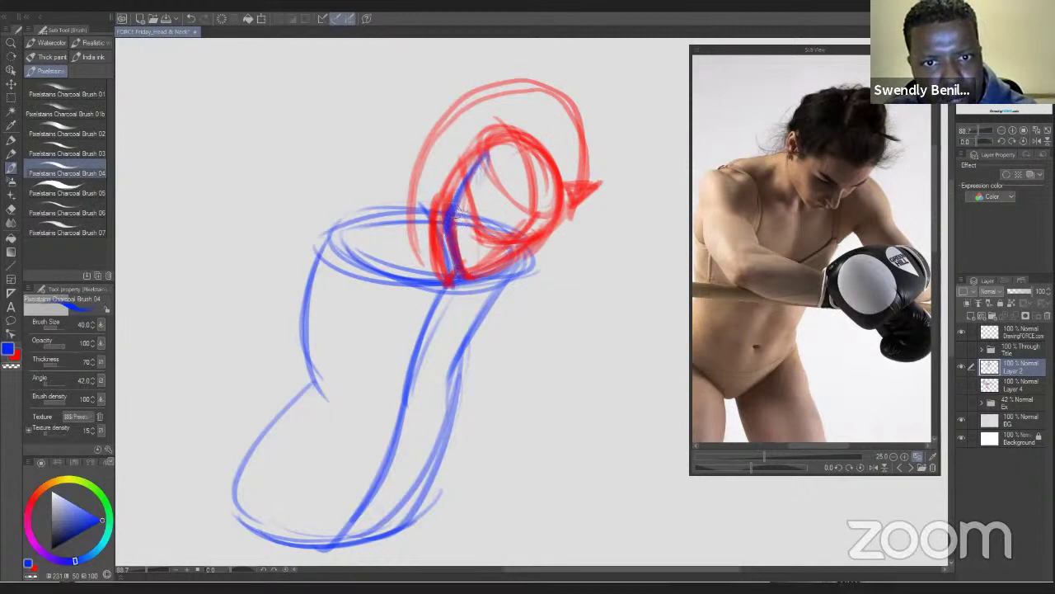
{"action": "left_click_drag", "start_coordinate": [442, 216], "coordinate": [444, 276]}
{"action": "left_click_drag", "start_coordinate": [458, 260], "coordinate": [443, 283]}
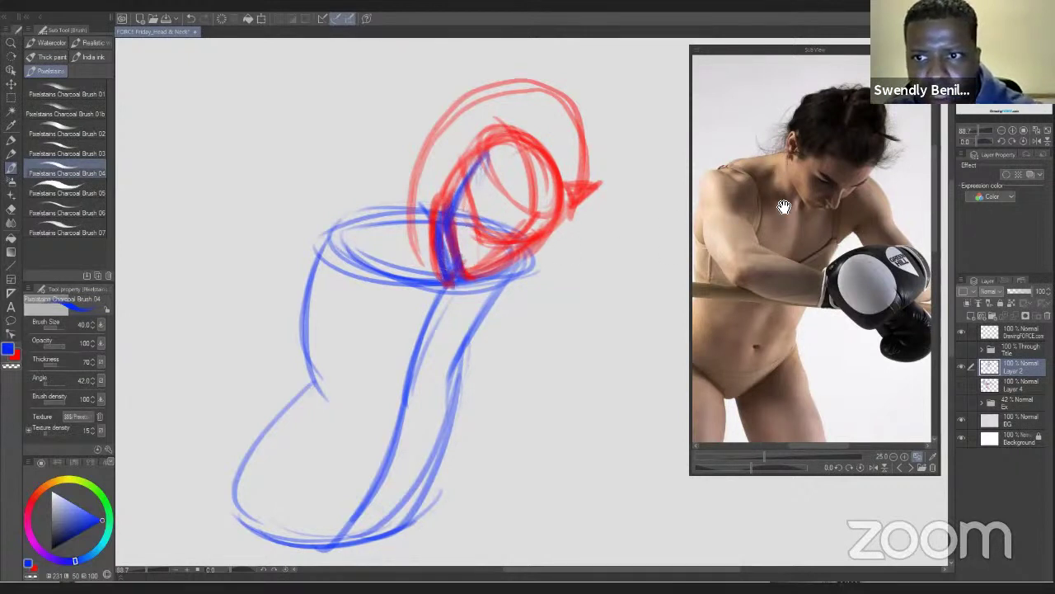
Draw the neck's angular back and side edges in blue down to the pit of the neck and trace the skull's outer curve
{"action": "mouse_move", "coordinate": [404, 213]}
{"action": "left_mouse_down"}
{"action": "mouse_move", "coordinate": [423, 234]}
{"action": "mouse_move", "coordinate": [451, 279]}
{"action": "left_mouse_up"}
{"action": "left_click_drag", "start_coordinate": [475, 224], "coordinate": [453, 282]}
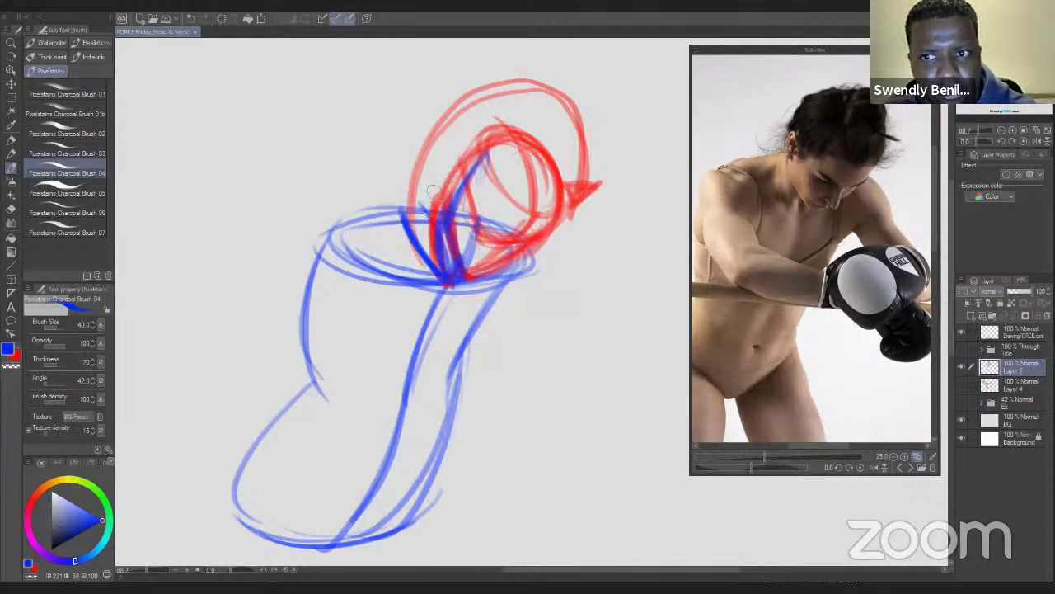
{"action": "mouse_move", "coordinate": [462, 175]}
{"action": "left_mouse_down"}
{"action": "mouse_move", "coordinate": [409, 216]}
{"action": "mouse_move", "coordinate": [421, 229]}
{"action": "mouse_move", "coordinate": [469, 239]}
{"action": "mouse_move", "coordinate": [459, 171]}
{"action": "mouse_move", "coordinate": [545, 169]}
{"action": "mouse_move", "coordinate": [557, 206]}
{"action": "left_mouse_up"}
{"action": "mouse_move", "coordinate": [460, 153]}
{"action": "left_mouse_down"}
{"action": "mouse_move", "coordinate": [450, 183]}
{"action": "mouse_move", "coordinate": [464, 199]}
{"action": "mouse_move", "coordinate": [426, 198]}
{"action": "mouse_move", "coordinate": [401, 229]}
{"action": "mouse_move", "coordinate": [449, 276]}
{"action": "left_mouse_up"}
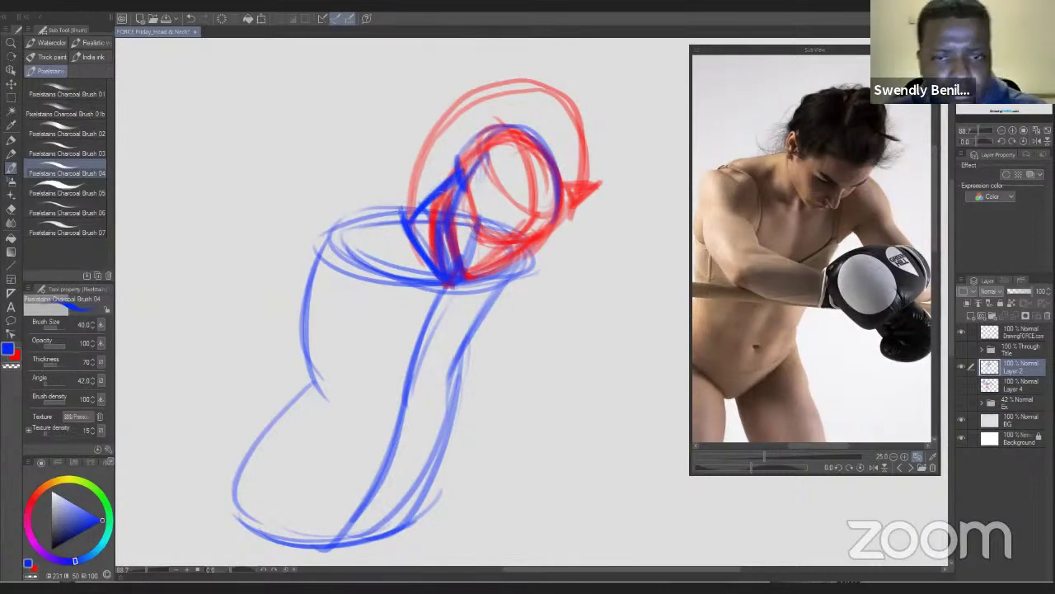
Sketch a separate tapered neck form in blue beside the figure, with a slanted back edge and a pointed base
{"action": "scroll", "coordinate": [445, 196], "scroll_direction": "down", "scroll_amount": 1}
{"action": "scroll", "coordinate": [445, 198], "scroll_direction": "down", "scroll_amount": 1}
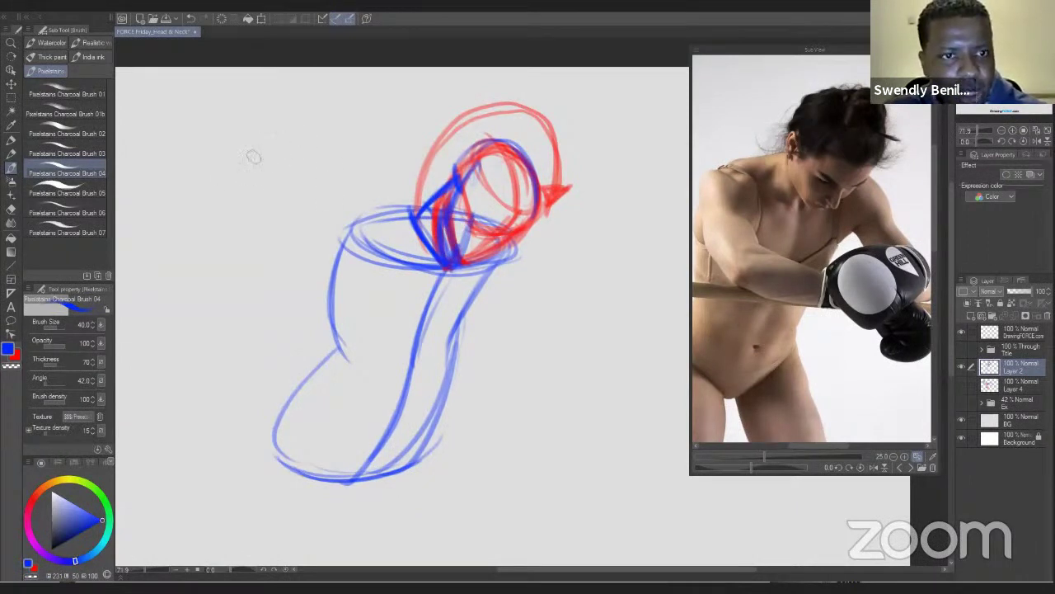
{"action": "mouse_move", "coordinate": [276, 131]}
{"action": "left_mouse_down"}
{"action": "mouse_move", "coordinate": [225, 186]}
{"action": "mouse_move", "coordinate": [229, 204]}
{"action": "mouse_move", "coordinate": [260, 225]}
{"action": "left_mouse_up"}
{"action": "left_click_drag", "start_coordinate": [229, 192], "coordinate": [271, 229]}
{"action": "mouse_move", "coordinate": [282, 124]}
{"action": "left_mouse_down"}
{"action": "mouse_move", "coordinate": [320, 170]}
{"action": "mouse_move", "coordinate": [297, 239]}
{"action": "mouse_move", "coordinate": [240, 211]}
{"action": "left_mouse_up"}
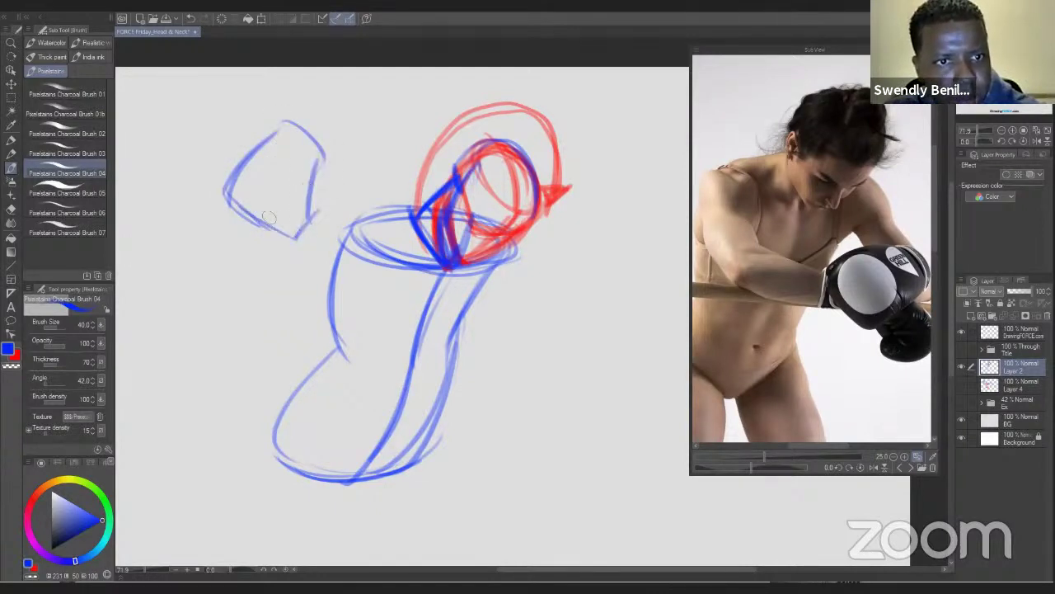
Add converging front muscle edges inside the separate neck form and close its top with a small ellipse
{"action": "mouse_move", "coordinate": [320, 160]}
{"action": "left_mouse_down"}
{"action": "mouse_move", "coordinate": [276, 125]}
{"action": "mouse_move", "coordinate": [286, 153]}
{"action": "mouse_move", "coordinate": [273, 155]}
{"action": "mouse_move", "coordinate": [285, 167]}
{"action": "mouse_move", "coordinate": [276, 181]}
{"action": "mouse_move", "coordinate": [293, 203]}
{"action": "left_mouse_up"}
{"action": "left_click_drag", "start_coordinate": [272, 150], "coordinate": [296, 237]}
{"action": "left_click_drag", "start_coordinate": [317, 166], "coordinate": [295, 237]}
{"action": "left_click_drag", "start_coordinate": [276, 146], "coordinate": [285, 216]}
{"action": "mouse_move", "coordinate": [296, 160]}
{"action": "left_mouse_down"}
{"action": "mouse_move", "coordinate": [277, 191]}
{"action": "mouse_move", "coordinate": [297, 167]}
{"action": "mouse_move", "coordinate": [290, 227]}
{"action": "left_mouse_up"}
{"action": "left_click_drag", "start_coordinate": [278, 122], "coordinate": [325, 169]}
Draw a force arrow rising along the back of the separate neck form, shade its front wedge and darken its edges
{"action": "mouse_move", "coordinate": [198, 175]}
{"action": "left_mouse_down"}
{"action": "mouse_move", "coordinate": [216, 142]}
{"action": "mouse_move", "coordinate": [263, 95]}
{"action": "mouse_move", "coordinate": [281, 93]}
{"action": "mouse_move", "coordinate": [262, 111]}
{"action": "mouse_move", "coordinate": [234, 194]}
{"action": "left_mouse_up"}
{"action": "mouse_move", "coordinate": [276, 133]}
{"action": "left_mouse_down"}
{"action": "mouse_move", "coordinate": [246, 206]}
{"action": "mouse_move", "coordinate": [285, 226]}
{"action": "left_mouse_up"}
{"action": "left_click_drag", "start_coordinate": [314, 155], "coordinate": [294, 232]}
{"action": "left_click_drag", "start_coordinate": [272, 147], "coordinate": [294, 236]}
{"action": "mouse_move", "coordinate": [310, 160]}
{"action": "left_mouse_down"}
{"action": "mouse_move", "coordinate": [320, 172]}
{"action": "mouse_move", "coordinate": [308, 218]}
{"action": "left_mouse_up"}
{"action": "mouse_move", "coordinate": [318, 181]}
{"action": "left_mouse_down"}
{"action": "mouse_move", "coordinate": [303, 227]}
{"action": "mouse_move", "coordinate": [236, 198]}
{"action": "left_mouse_up"}
{"action": "left_click_drag", "start_coordinate": [272, 132], "coordinate": [227, 200]}
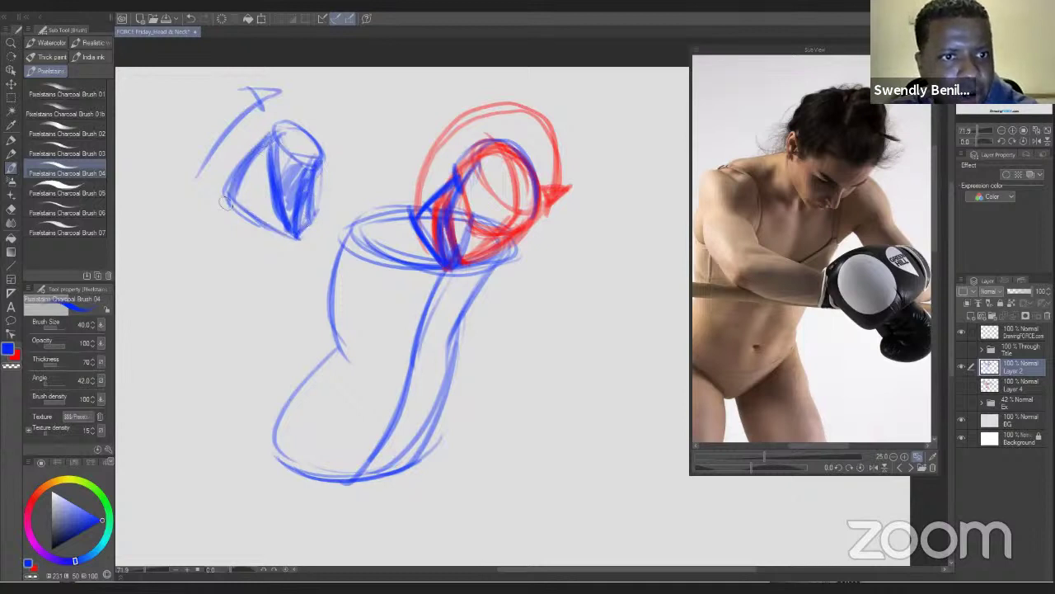